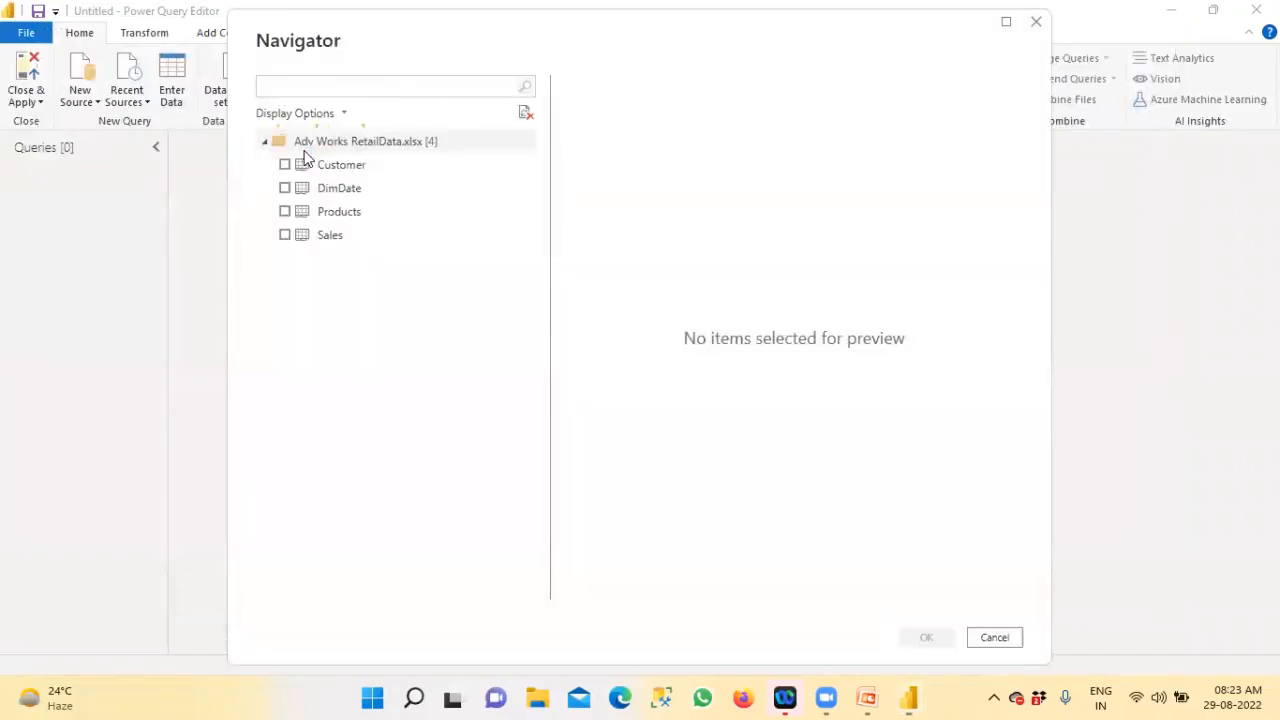
Import the Customer, Products and Sales tables from Adv Works RetailData.xlsx
{"action": "left_click", "coordinate": [285, 165]}
{"action": "left_click", "coordinate": [285, 211]}
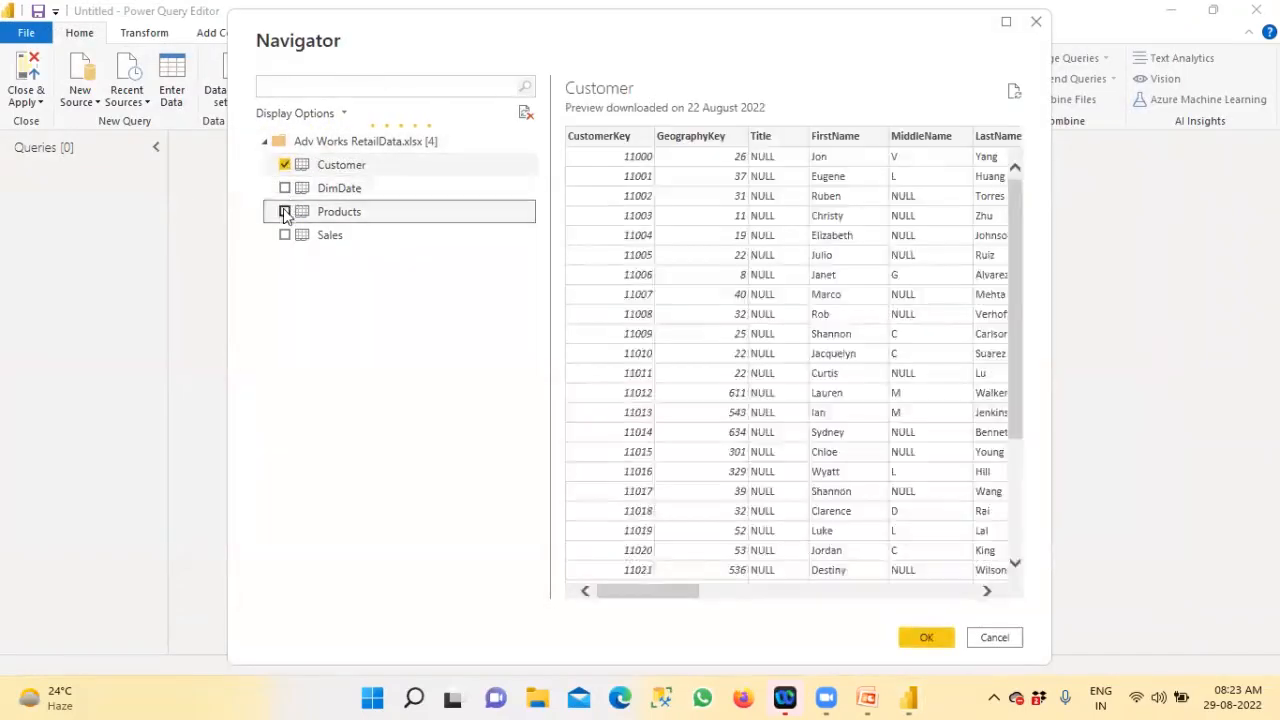
{"action": "left_click", "coordinate": [285, 235]}
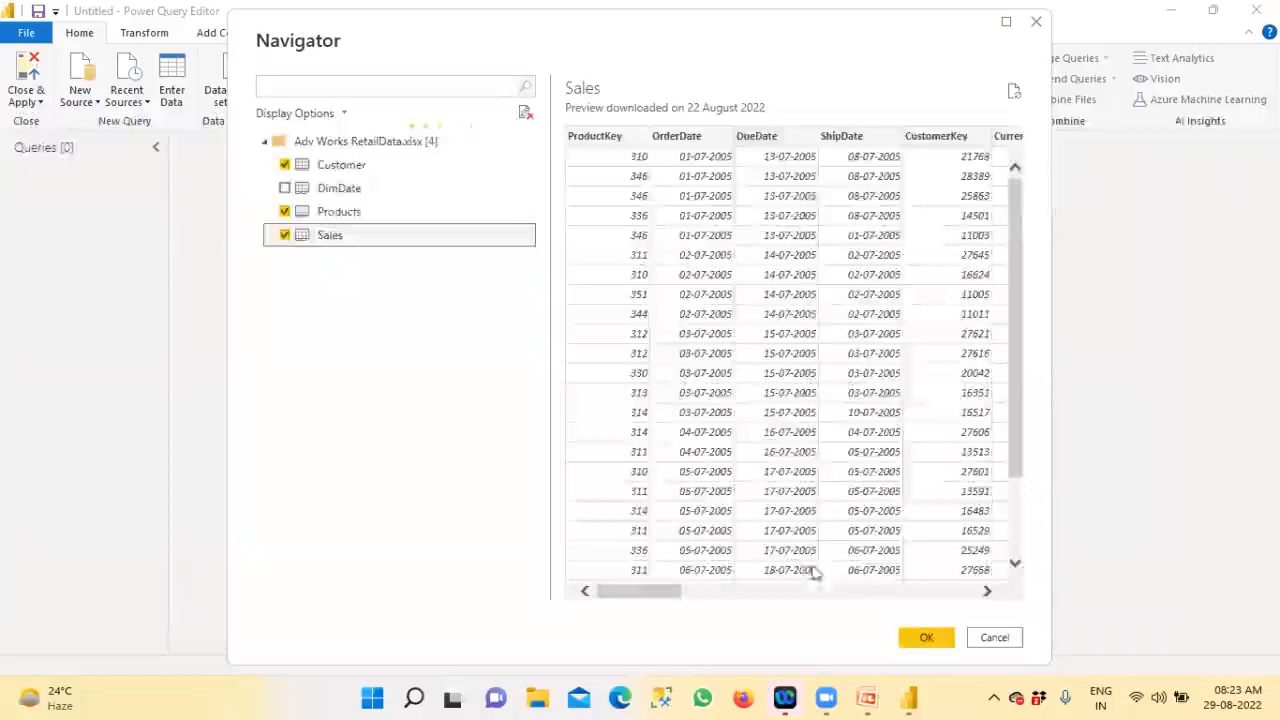
{"action": "left_click", "coordinate": [920, 636]}
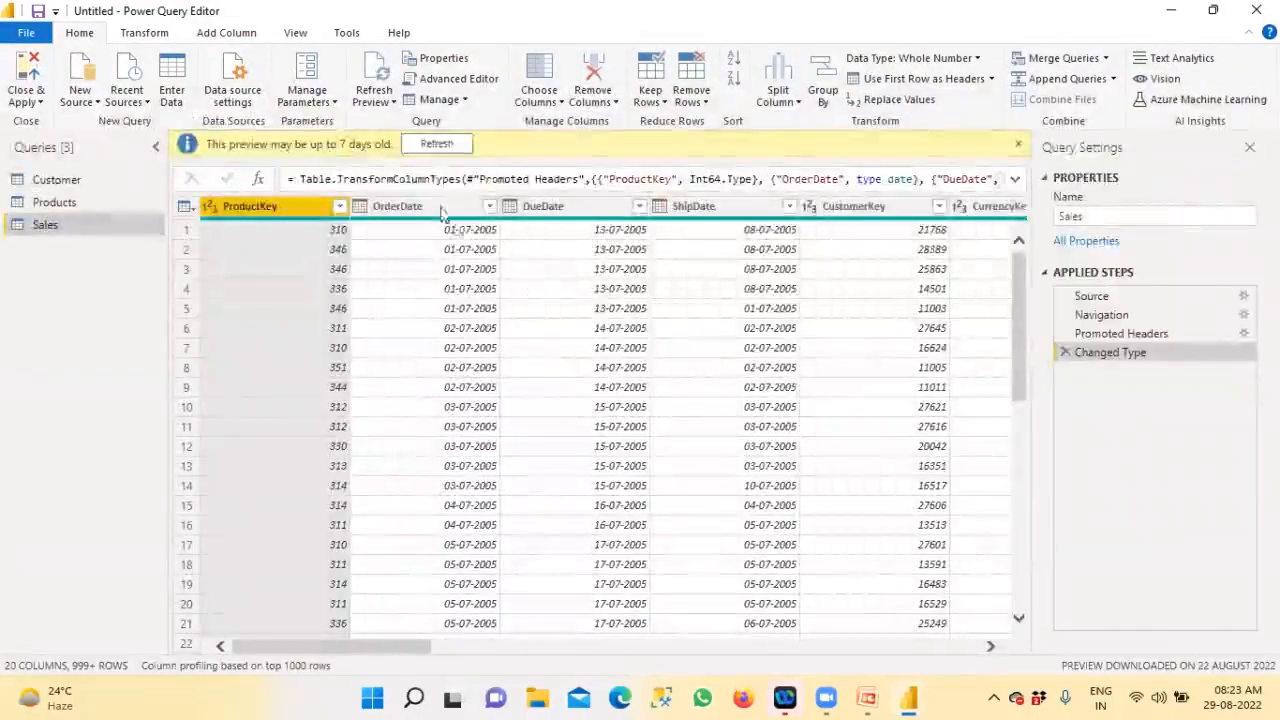
Refresh the outdated data previews of the Sales, Products and Customer queries
{"action": "left_click", "coordinate": [436, 144]}
{"action": "left_click", "coordinate": [62, 205]}
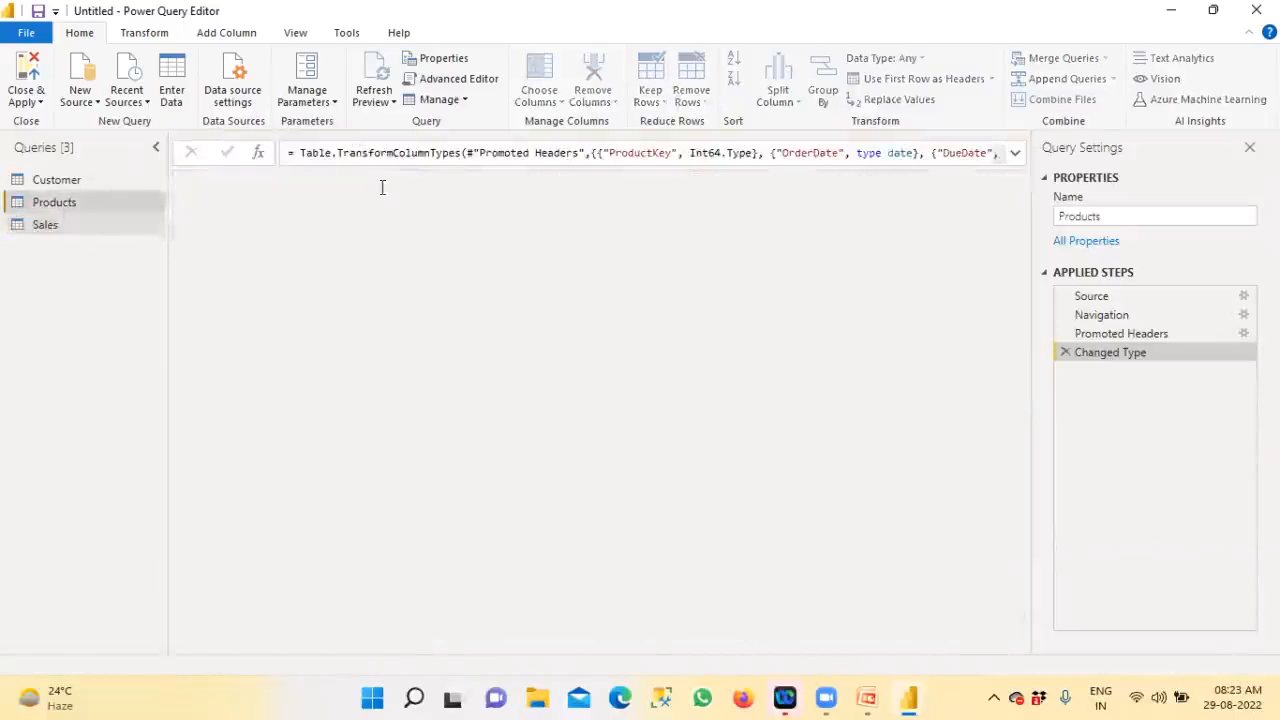
{"action": "left_click", "coordinate": [437, 144]}
{"action": "left_click", "coordinate": [85, 182]}
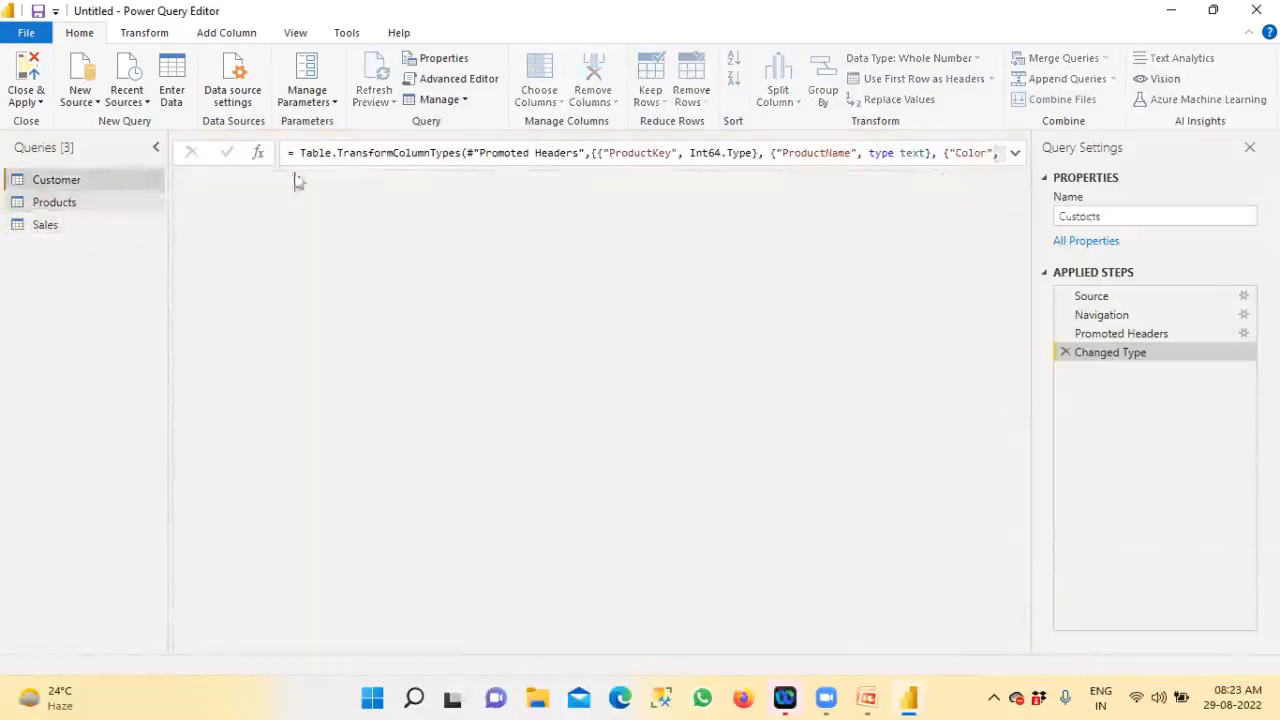
{"action": "left_click", "coordinate": [436, 144]}
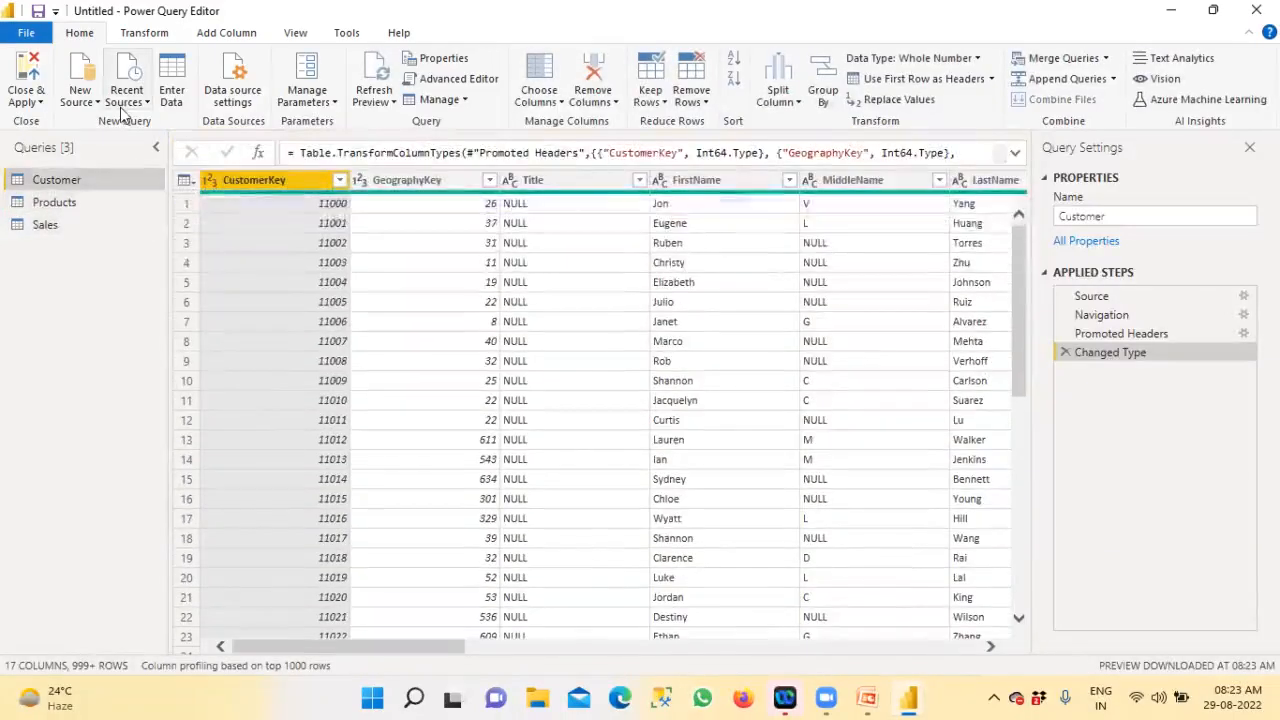
{"action": "left_click", "coordinate": [62, 204]}
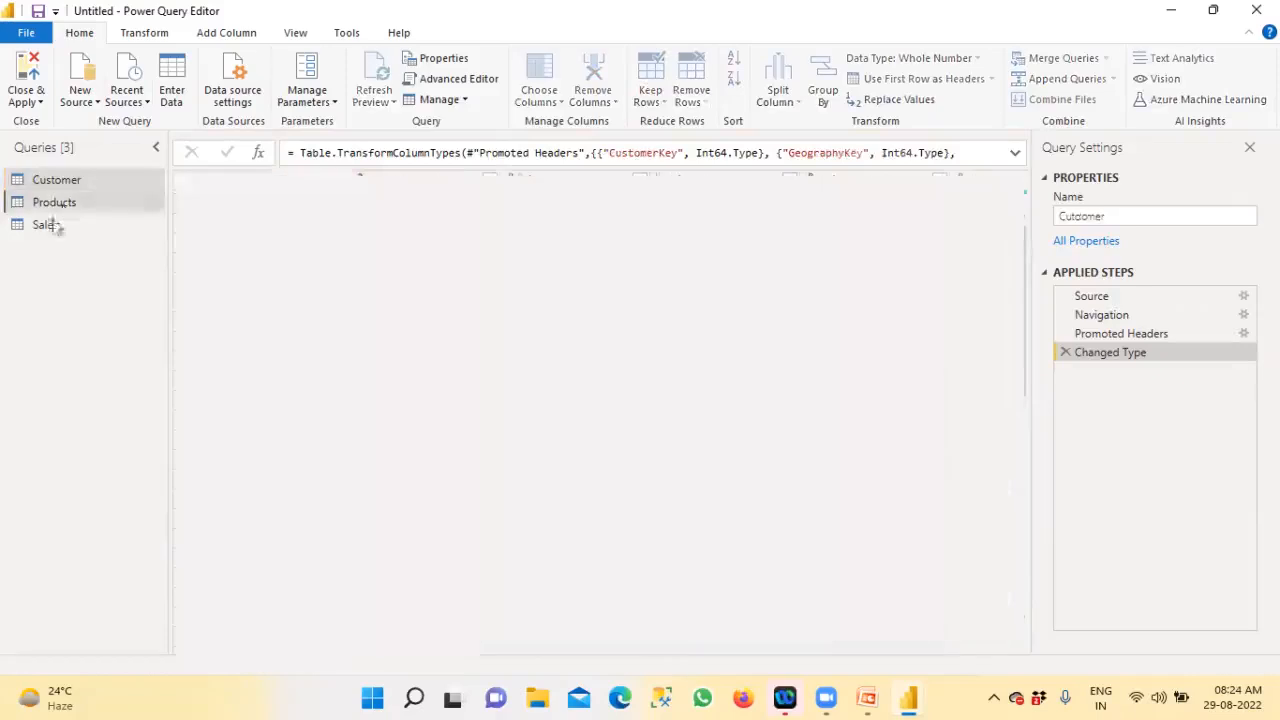
{"action": "left_click", "coordinate": [50, 222]}
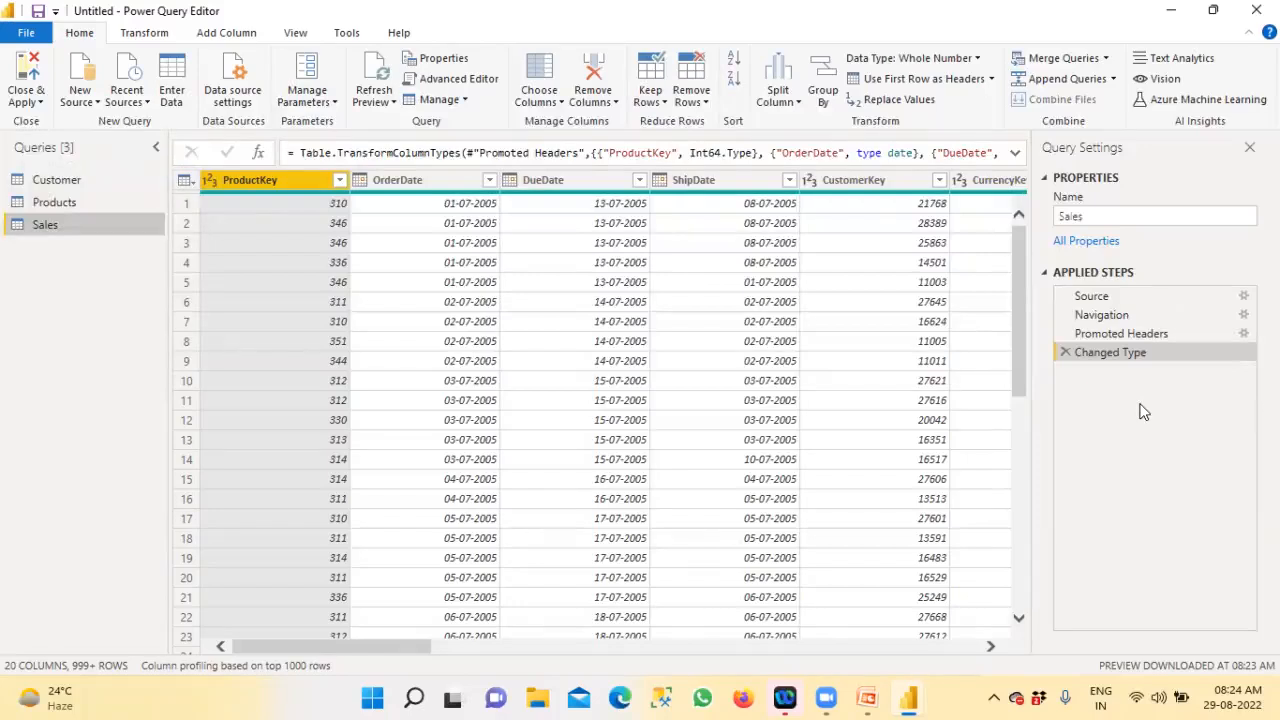
{"action": "left_click", "coordinate": [75, 183]}
{"action": "right_click", "coordinate": [72, 181]}
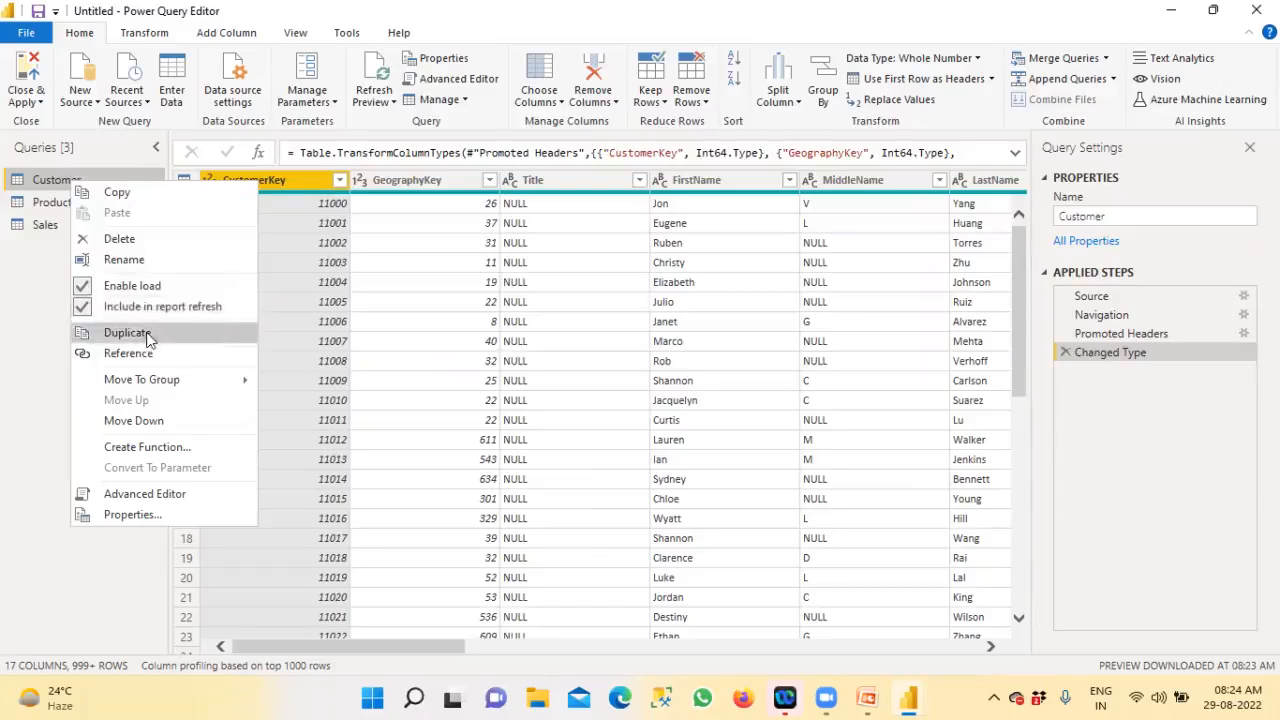
{"action": "mouse_move", "coordinate": [158, 382]}
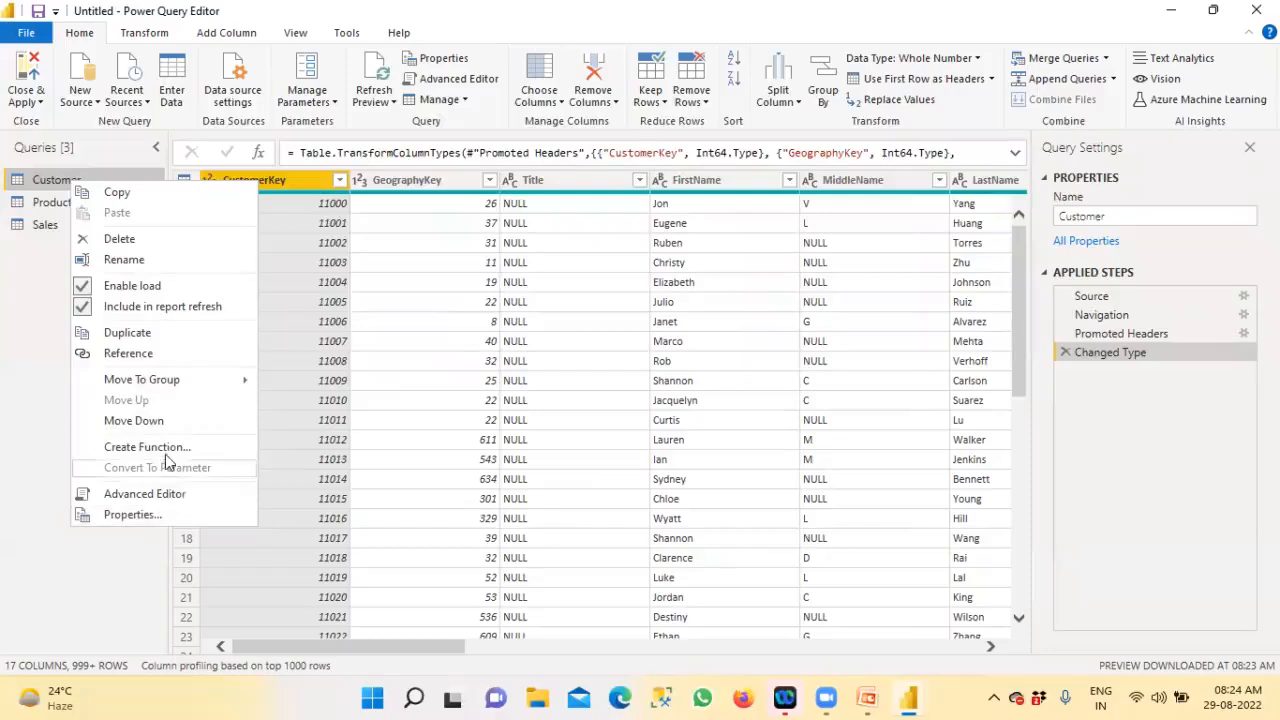
{"action": "left_click", "coordinate": [100, 563]}
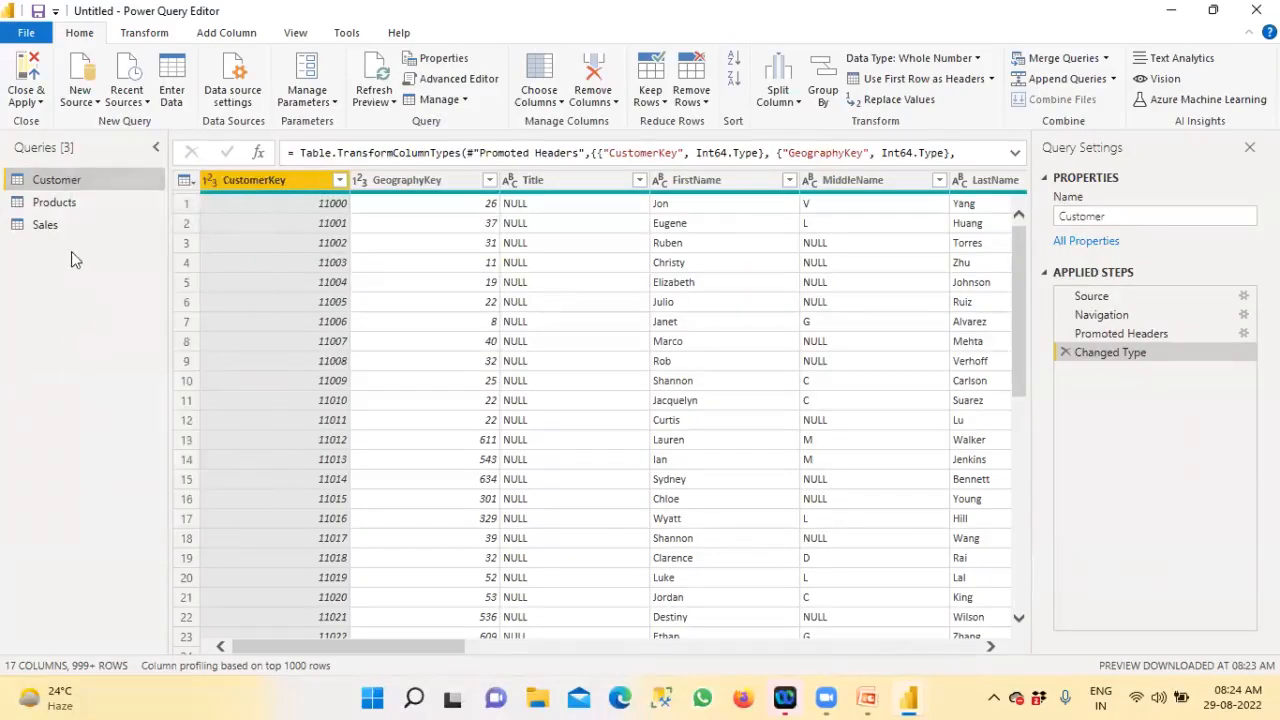
Copy the Customer query and paste it as a new query in the query list
{"action": "right_click", "coordinate": [72, 190]}
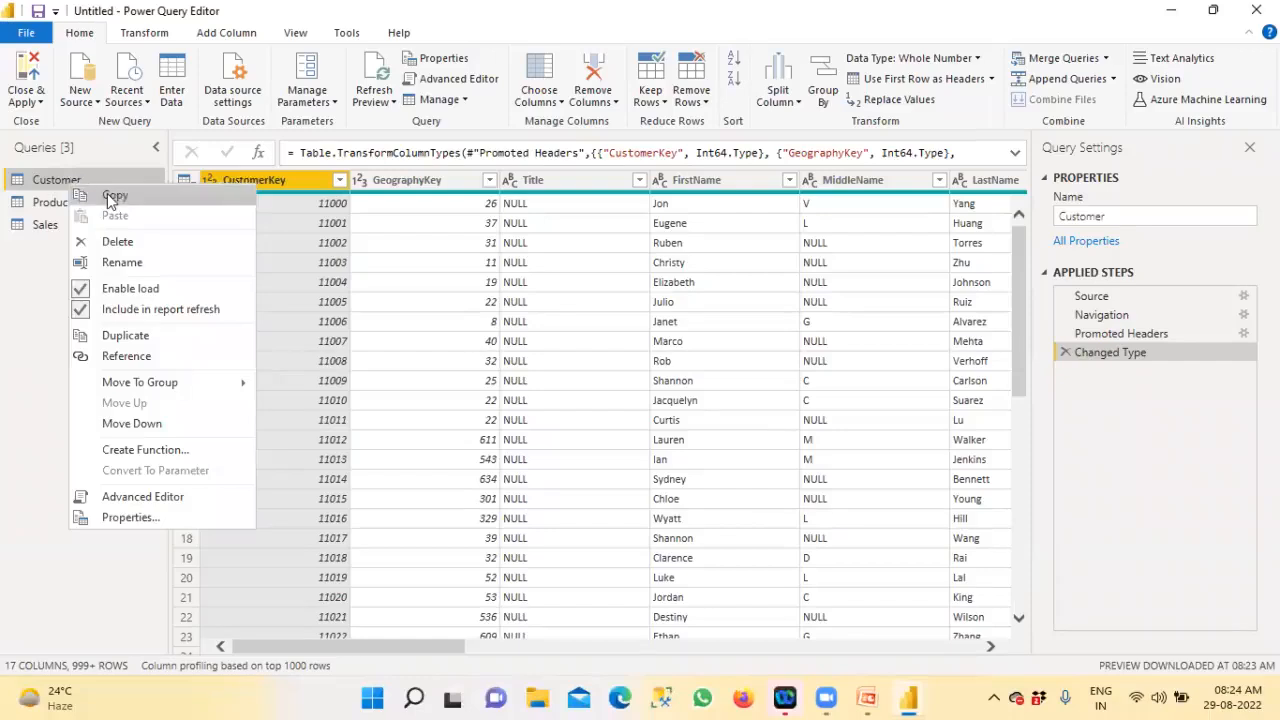
{"action": "left_click", "coordinate": [107, 193]}
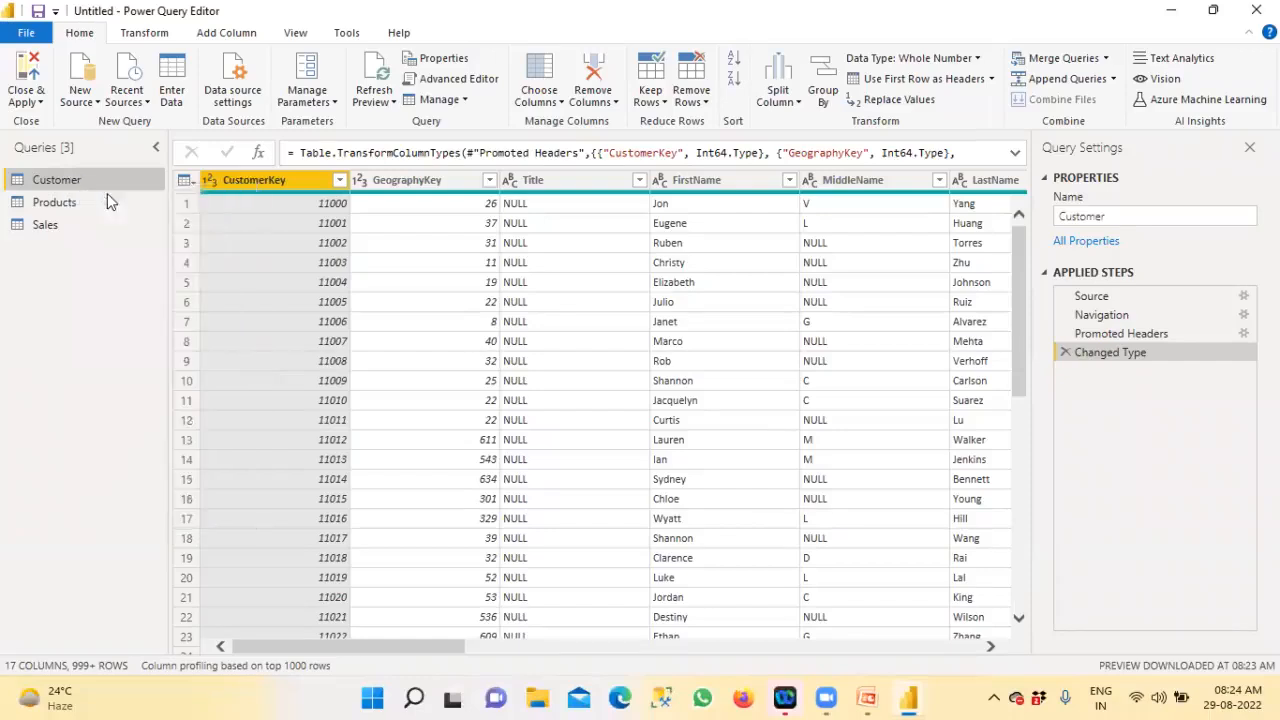
{"action": "right_click", "coordinate": [88, 272]}
{"action": "left_click", "coordinate": [103, 284]}
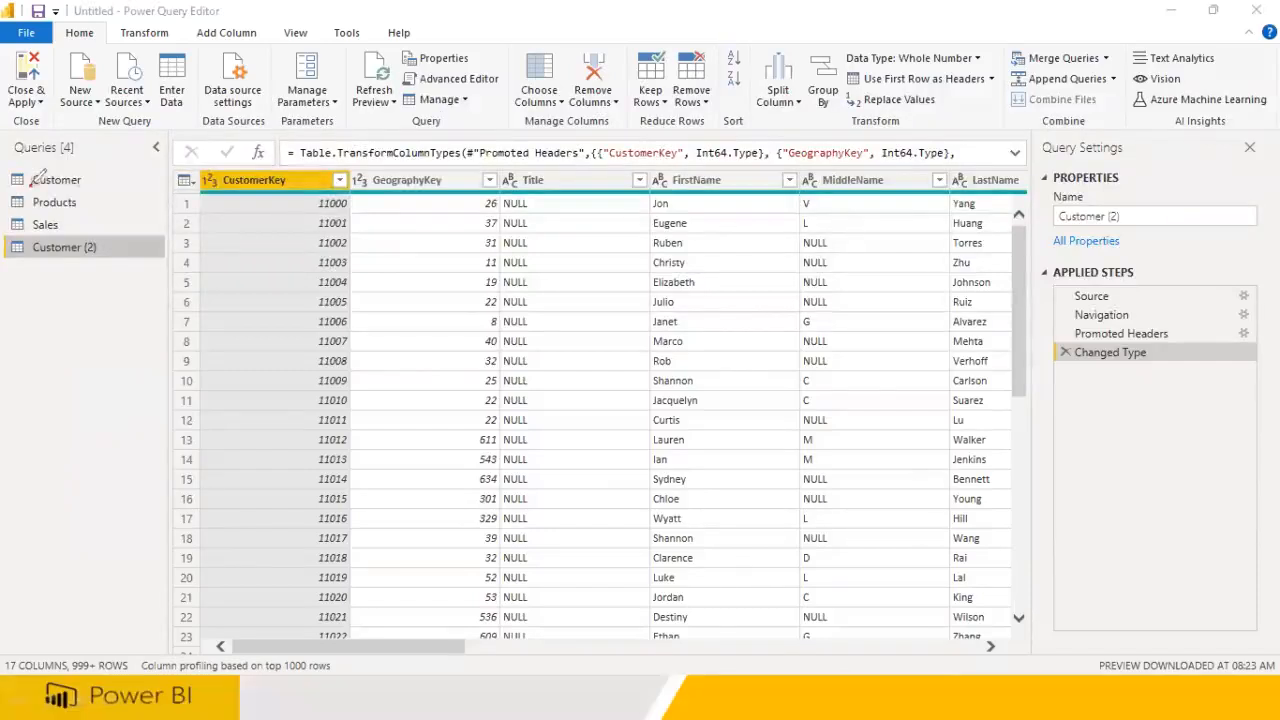
{"action": "mouse_move", "coordinate": [33, 260]}
{"action": "left_mouse_down"}
{"action": "mouse_move", "coordinate": [125, 250]}
{"action": "mouse_move", "coordinate": [30, 232]}
{"action": "mouse_move", "coordinate": [48, 268]}
{"action": "left_mouse_up"}
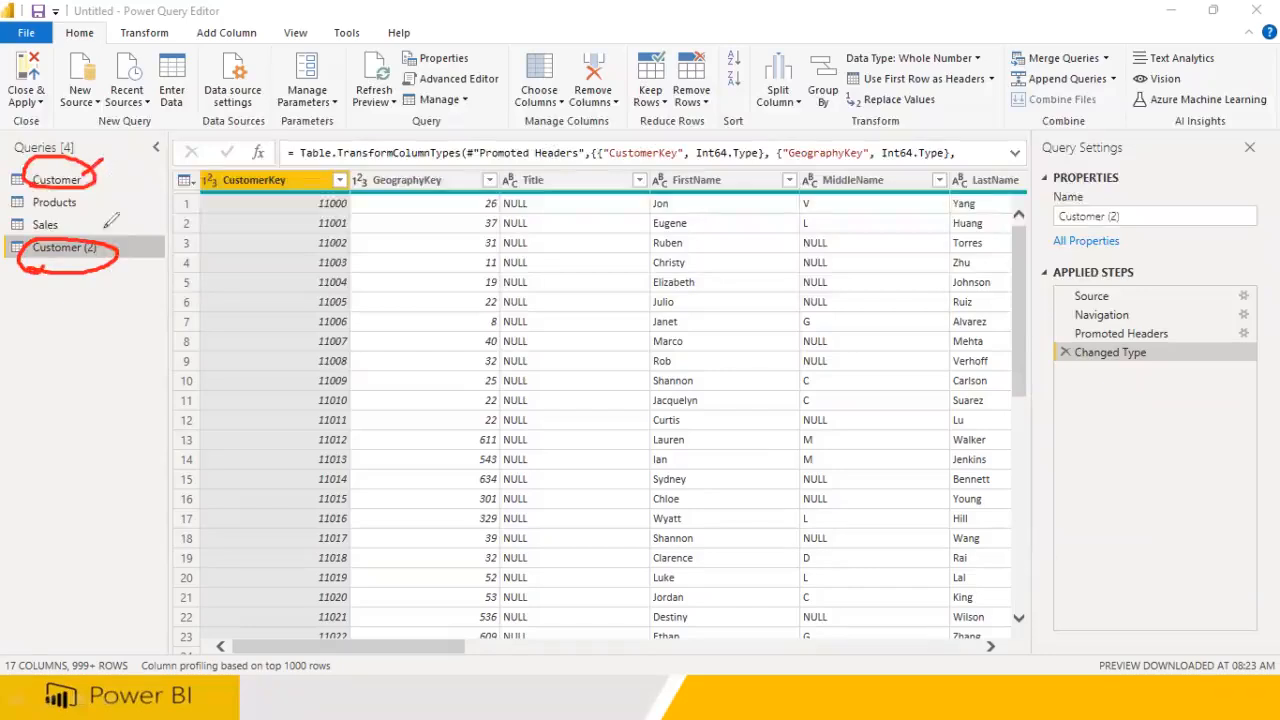
{"action": "left_click_drag", "start_coordinate": [215, 201], "coordinate": [287, 189]}
{"action": "mouse_move", "coordinate": [172, 283]}
{"action": "left_mouse_down"}
{"action": "mouse_move", "coordinate": [230, 318]}
{"action": "mouse_move", "coordinate": [247, 291]}
{"action": "mouse_move", "coordinate": [280, 310]}
{"action": "mouse_move", "coordinate": [322, 285]}
{"action": "mouse_move", "coordinate": [330, 302]}
{"action": "left_mouse_up"}
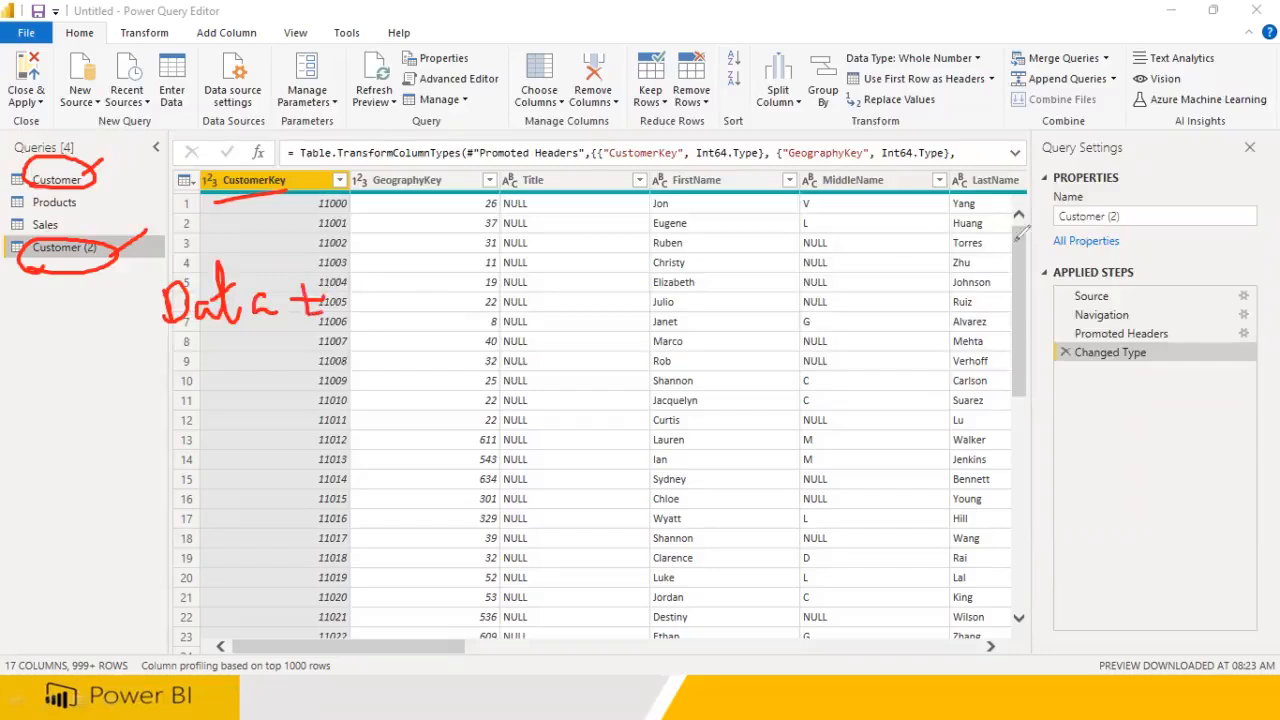
{"action": "mouse_move", "coordinate": [1086, 262]}
{"action": "left_mouse_down"}
{"action": "mouse_move", "coordinate": [1083, 404]}
{"action": "mouse_move", "coordinate": [1110, 437]}
{"action": "left_mouse_up"}
{"action": "mouse_move", "coordinate": [368, 258]}
{"action": "left_mouse_down"}
{"action": "mouse_move", "coordinate": [430, 290]}
{"action": "mouse_move", "coordinate": [488, 232]}
{"action": "mouse_move", "coordinate": [490, 262]}
{"action": "mouse_move", "coordinate": [515, 270]}
{"action": "mouse_move", "coordinate": [534, 304]}
{"action": "left_mouse_up"}
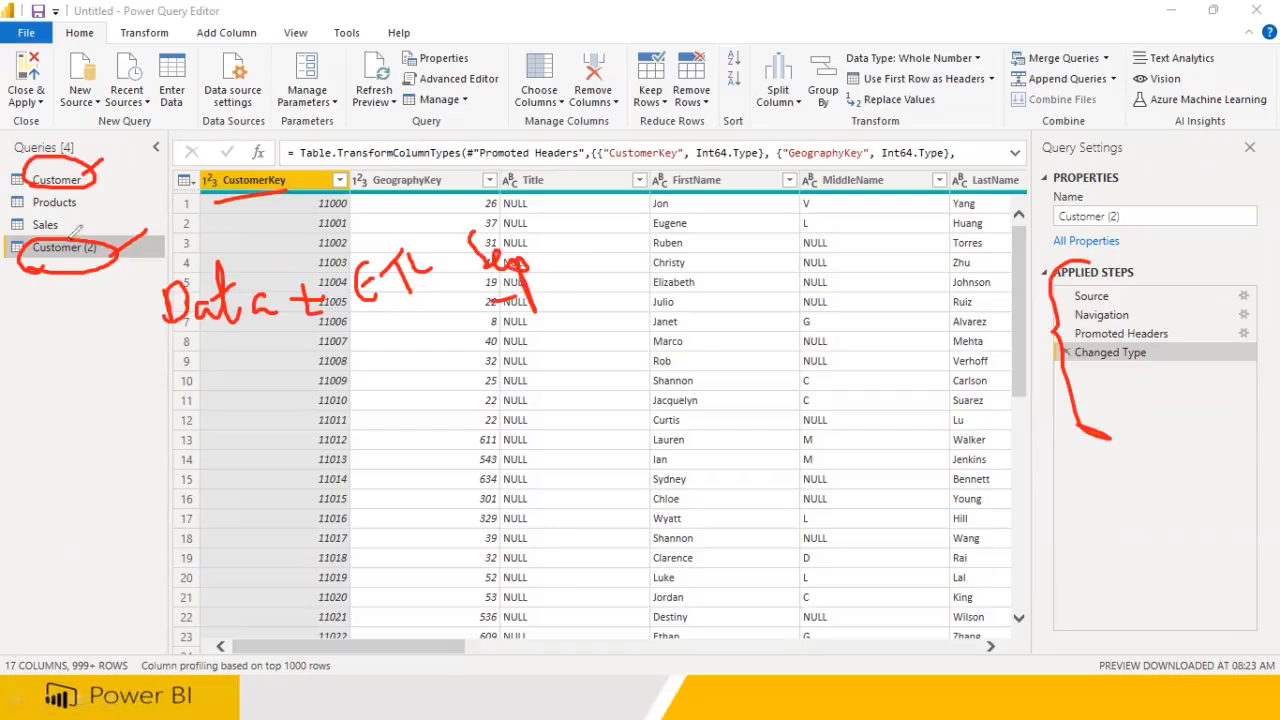
{"action": "mouse_move", "coordinate": [88, 182]}
{"action": "left_mouse_down"}
{"action": "mouse_move", "coordinate": [125, 161]}
{"action": "mouse_move", "coordinate": [154, 192]}
{"action": "mouse_move", "coordinate": [160, 146]}
{"action": "left_mouse_up"}
{"action": "mouse_move", "coordinate": [82, 258]}
{"action": "left_mouse_down"}
{"action": "mouse_move", "coordinate": [120, 372]}
{"action": "mouse_move", "coordinate": [131, 348]}
{"action": "mouse_move", "coordinate": [276, 338]}
{"action": "left_mouse_up"}
{"action": "left_click_drag", "start_coordinate": [358, 342], "coordinate": [474, 330]}
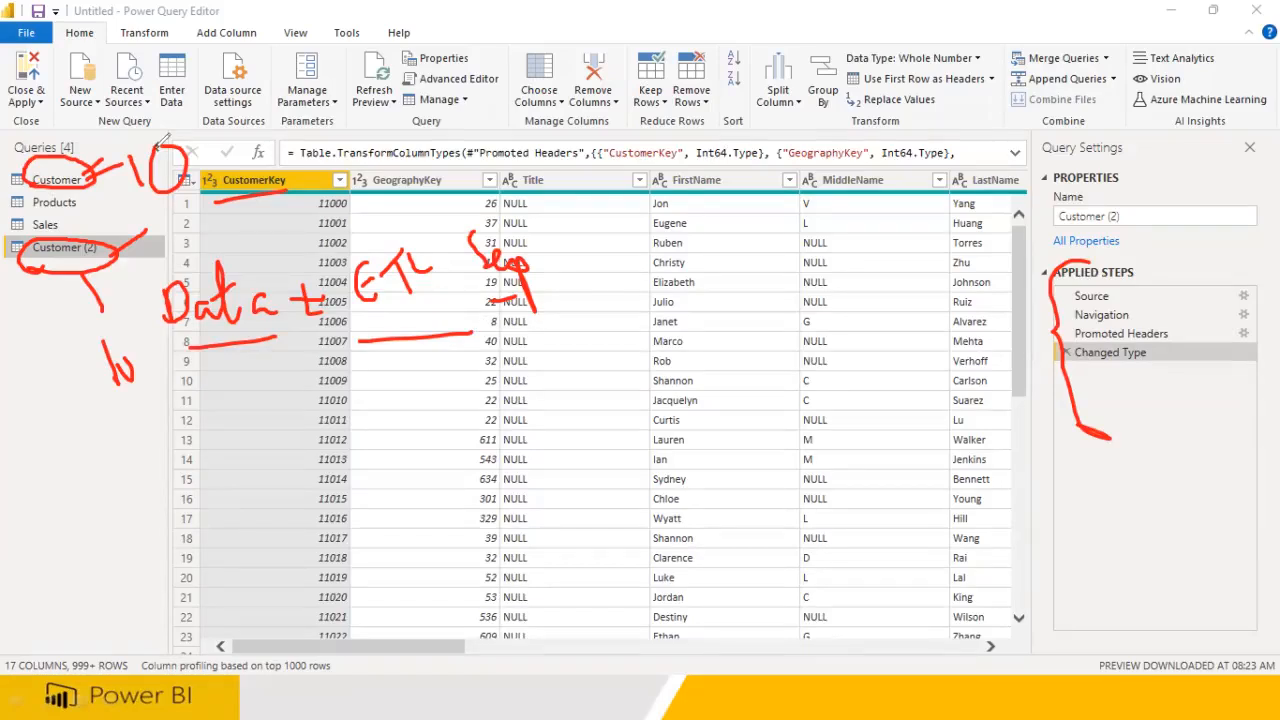
{"action": "key", "text": "Escape"}
Compare the Customer query with its pasted copy by reviewing each of the copy's applied steps, from Source to Changed Type
{"action": "left_click", "coordinate": [66, 180]}
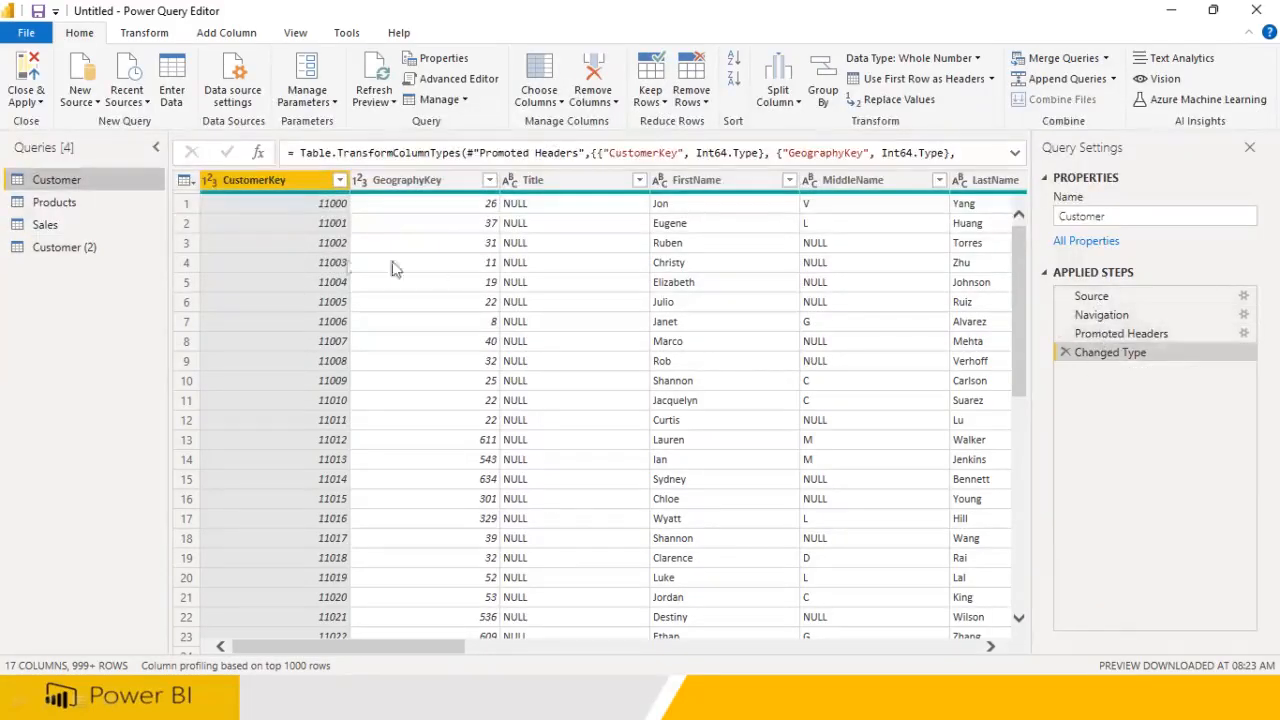
{"action": "left_click", "coordinate": [92, 250]}
{"action": "left_click", "coordinate": [1090, 297]}
{"action": "left_click", "coordinate": [1092, 315]}
{"action": "left_click", "coordinate": [1092, 335]}
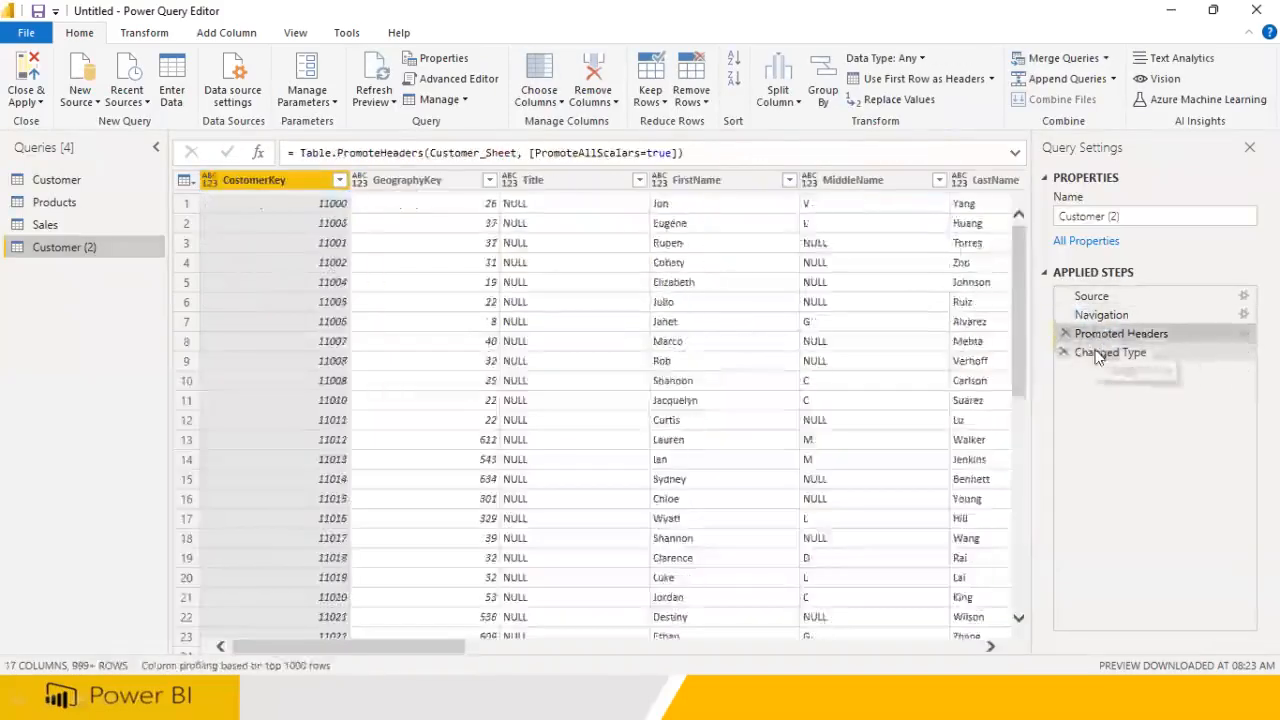
{"action": "left_click", "coordinate": [1094, 353]}
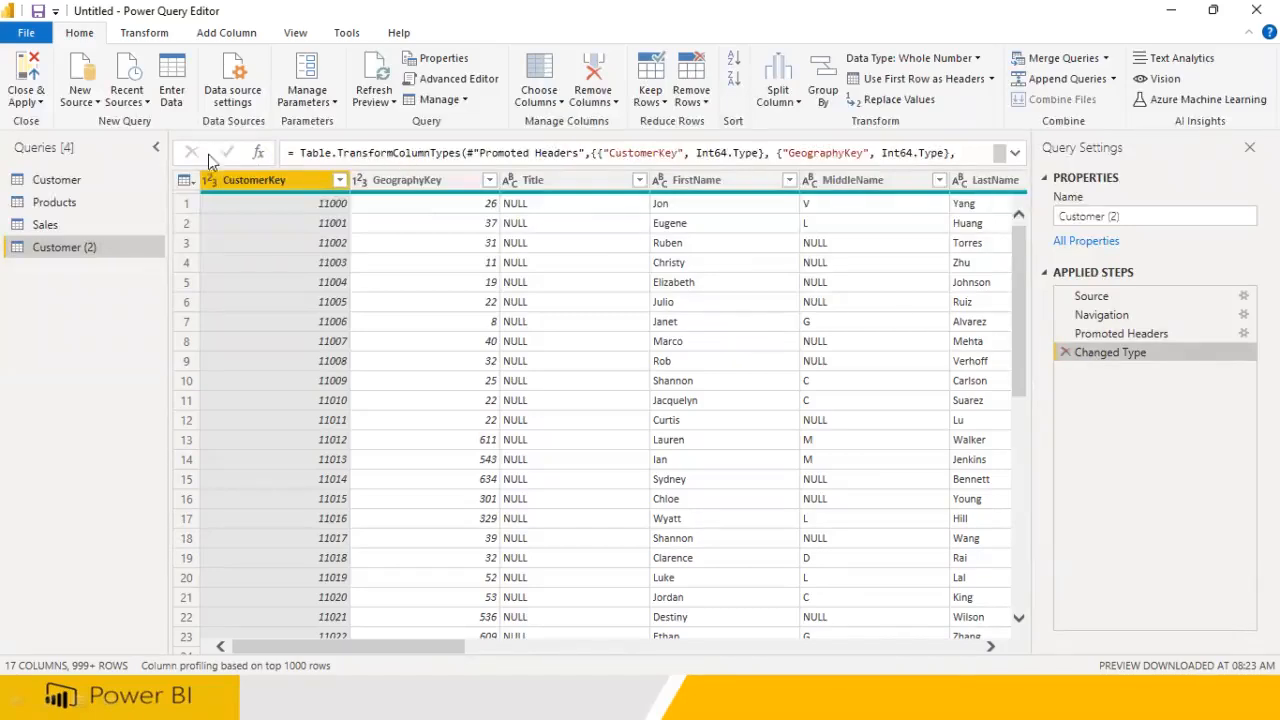
Convert the FirstName column of the Customer query to uppercase
{"action": "left_click", "coordinate": [79, 180]}
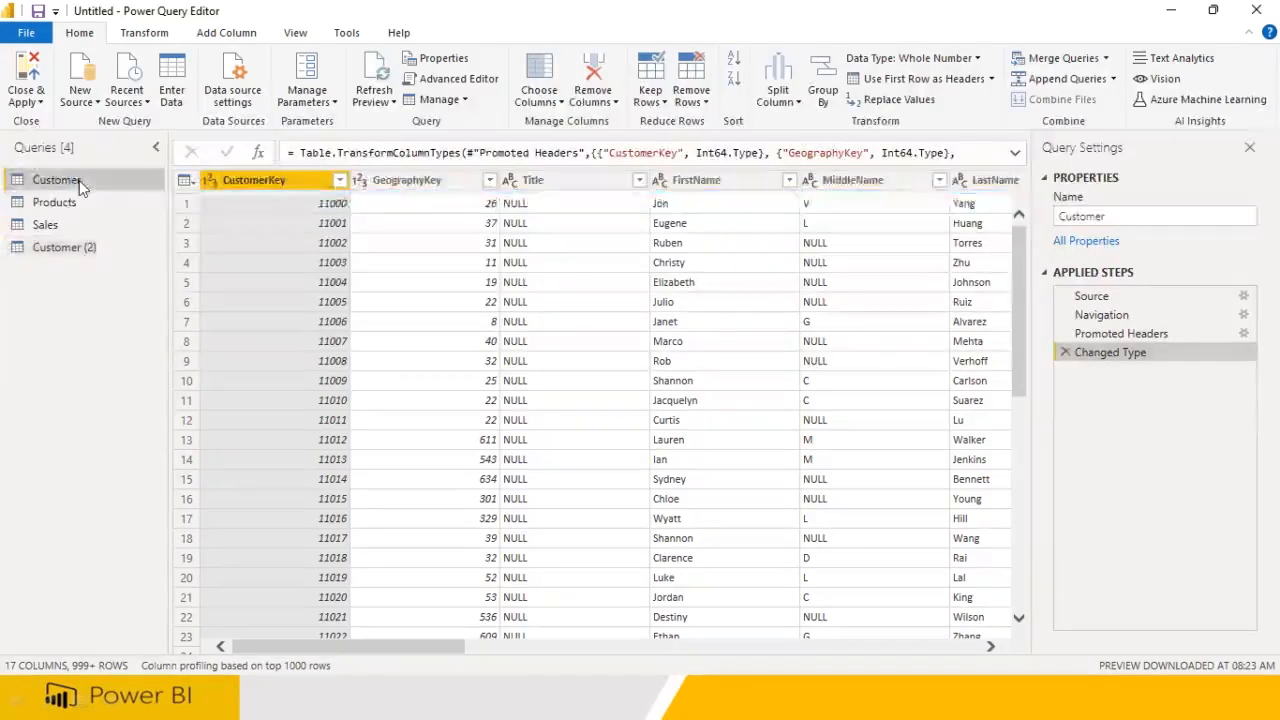
{"action": "left_click", "coordinate": [706, 182]}
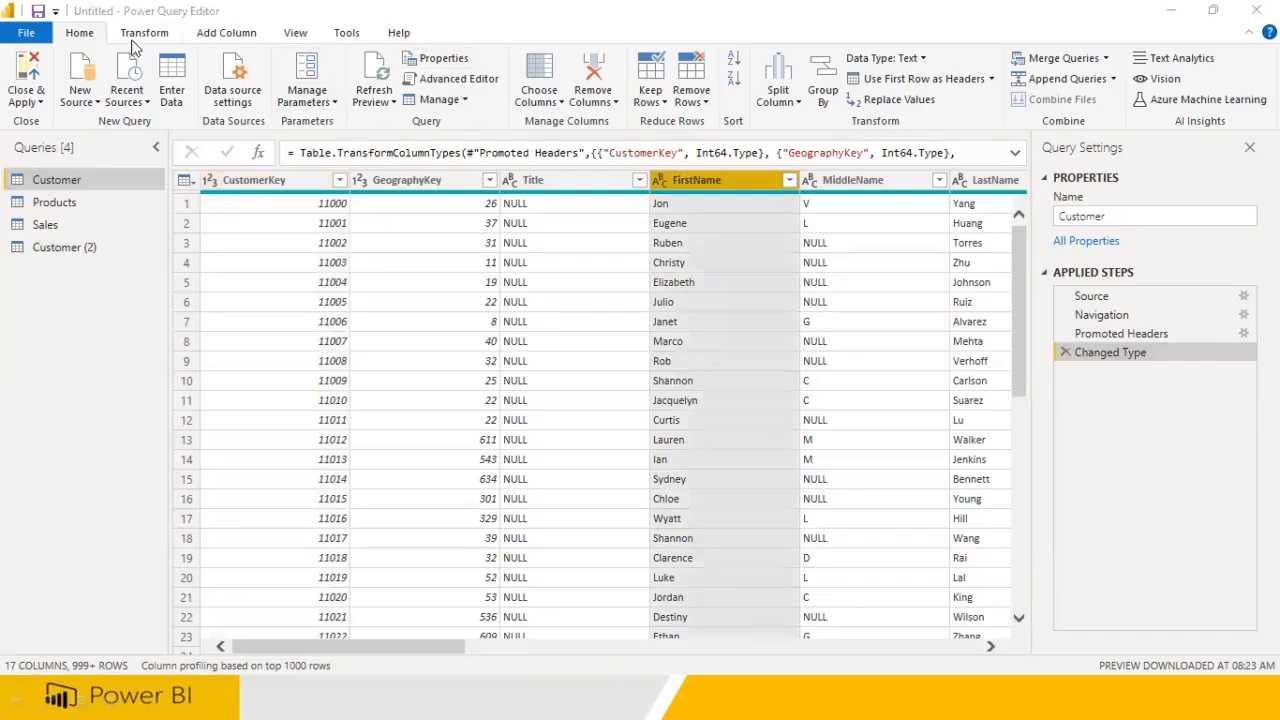
{"action": "left_click", "coordinate": [137, 35]}
{"action": "left_click", "coordinate": [620, 90]}
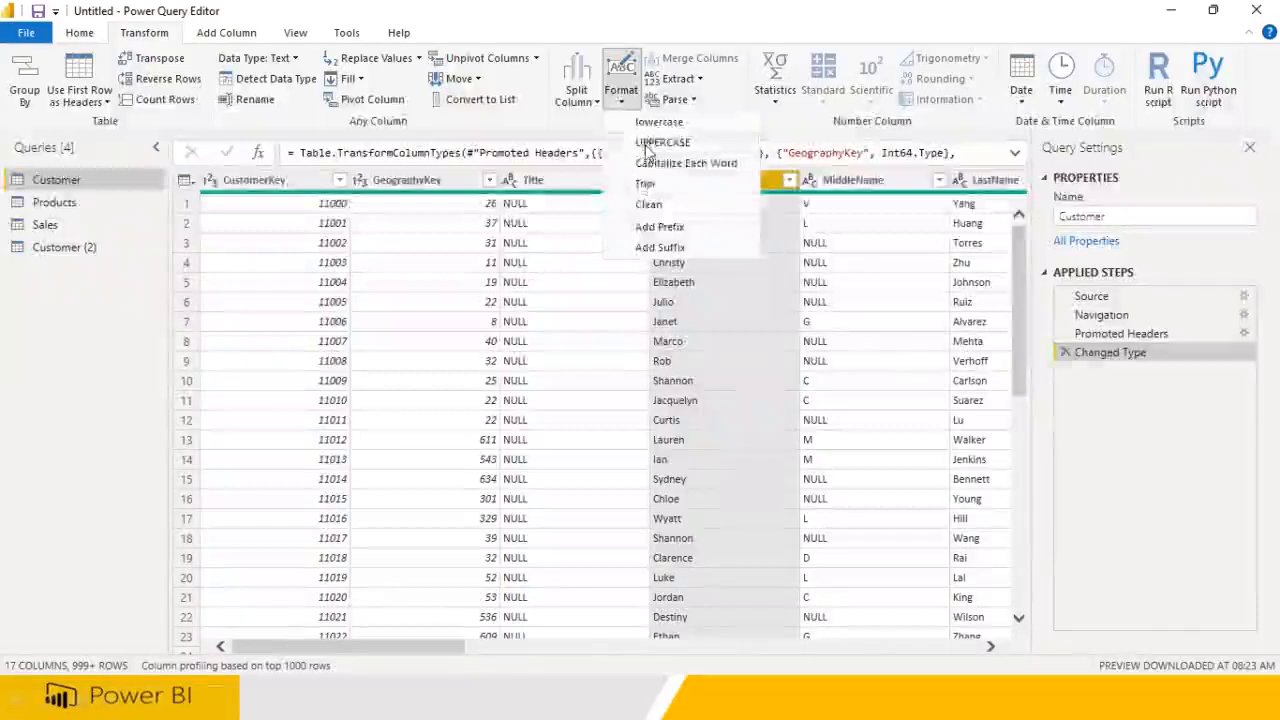
{"action": "left_click", "coordinate": [660, 142]}
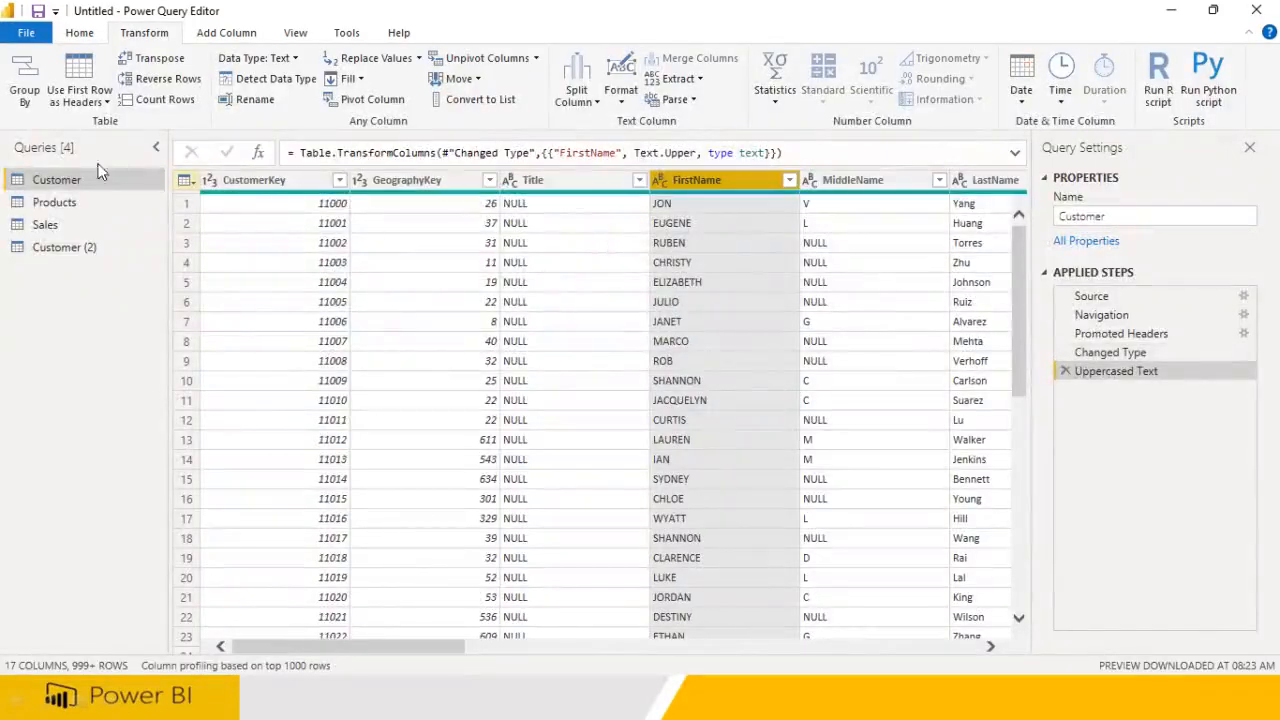
{"action": "left_click", "coordinate": [82, 37]}
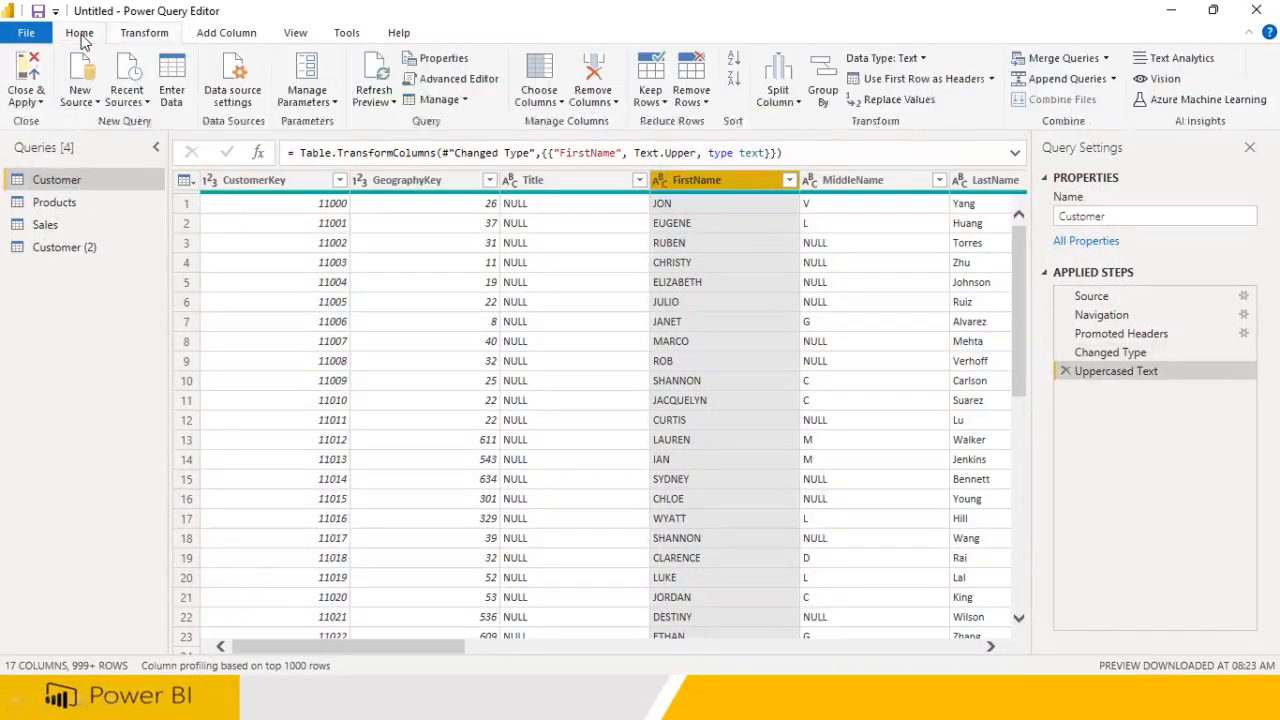
Check the applied steps of the Customer (2) query and delete that query
{"action": "left_click", "coordinate": [56, 248]}
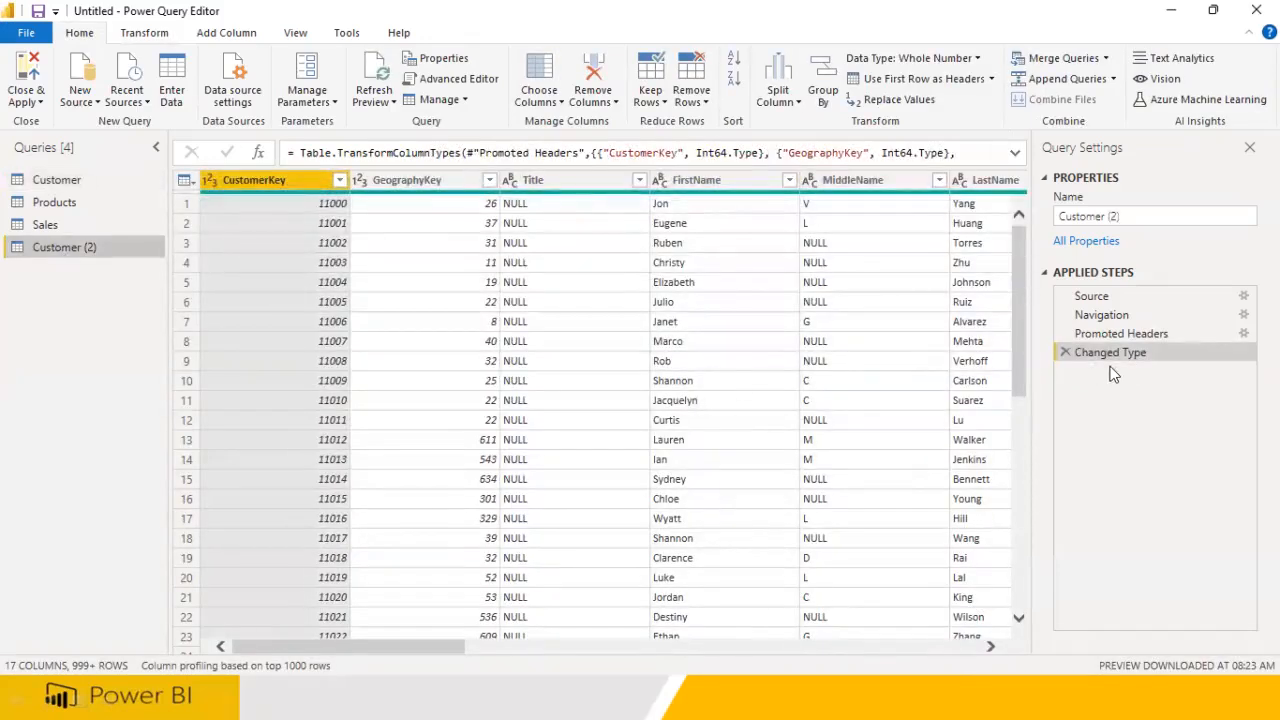
{"action": "right_click", "coordinate": [94, 250]}
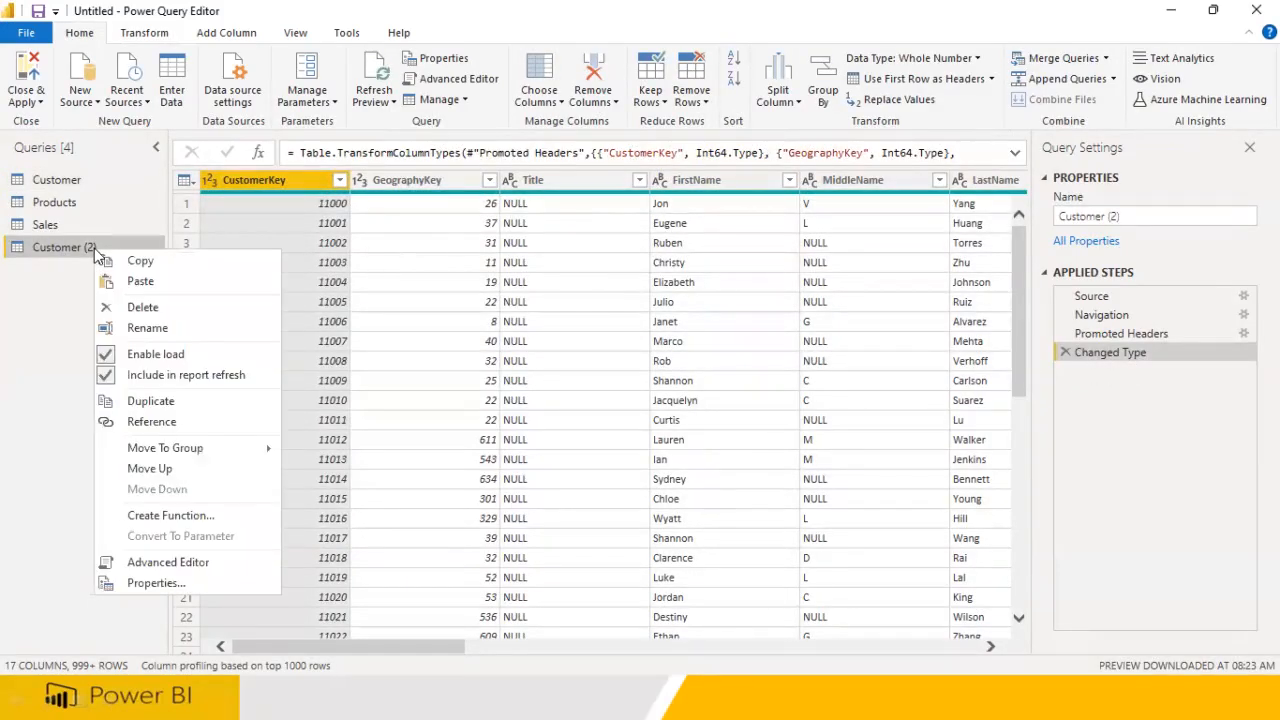
{"action": "left_click", "coordinate": [138, 311]}
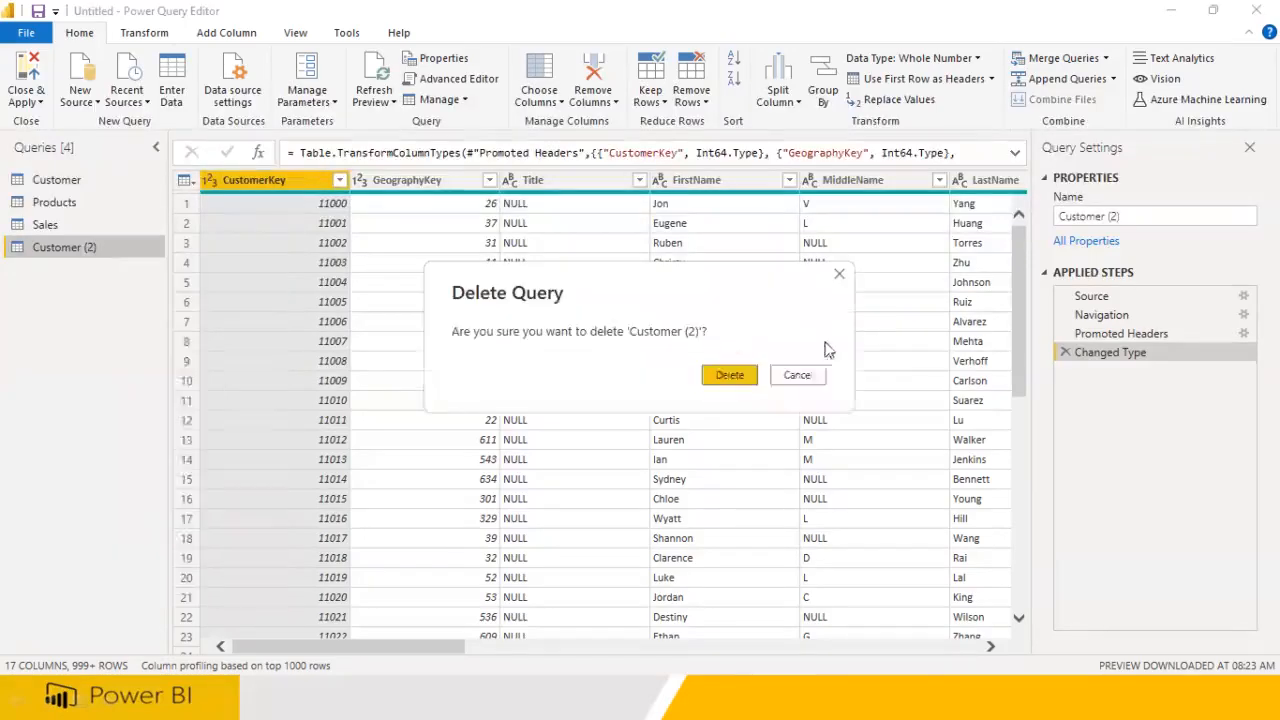
{"action": "left_click", "coordinate": [744, 377]}
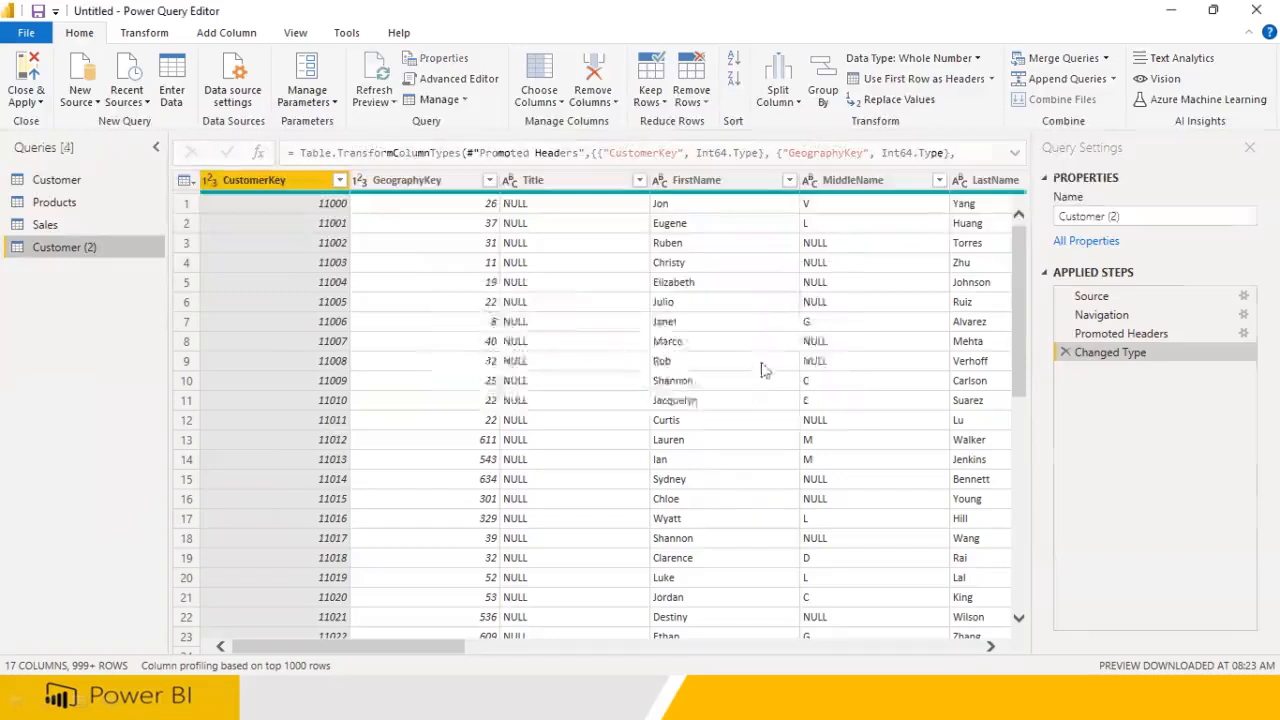
Copy the Customer query with its uppercase step and paste it as a new query
{"action": "left_click", "coordinate": [55, 186]}
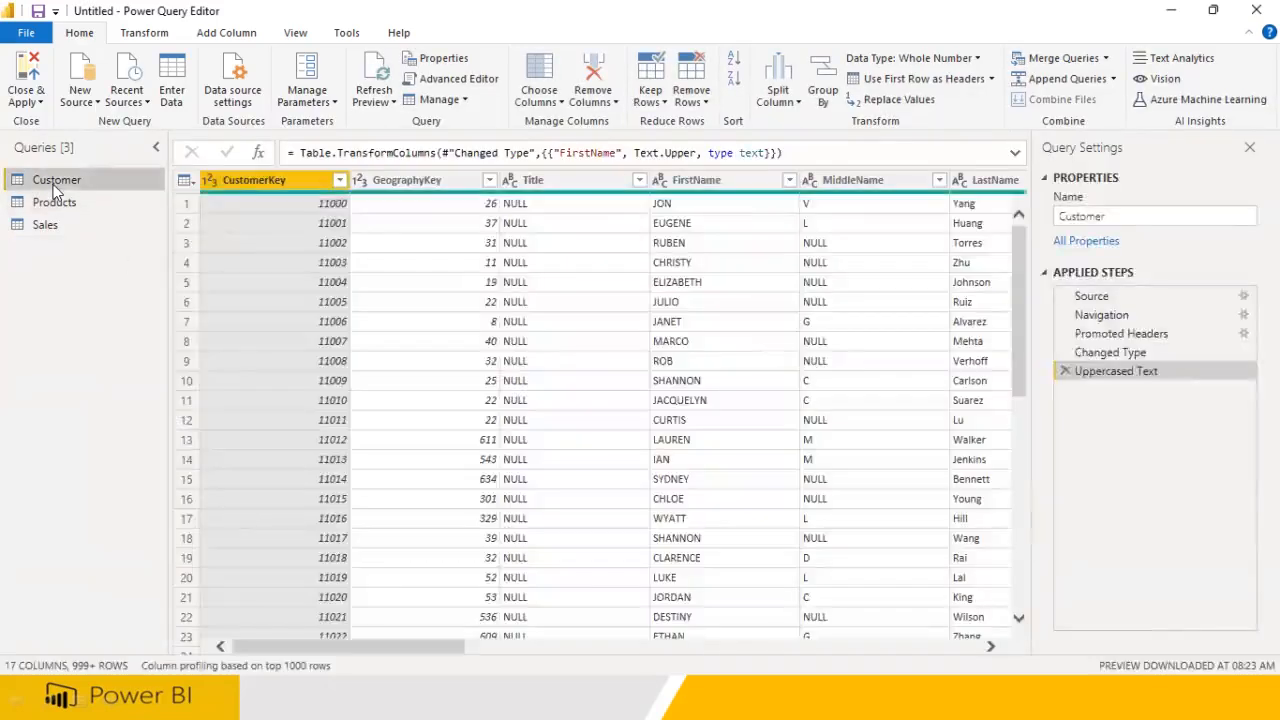
{"action": "right_click", "coordinate": [52, 185]}
{"action": "left_click", "coordinate": [88, 198]}
{"action": "right_click", "coordinate": [60, 264]}
{"action": "left_click", "coordinate": [70, 271]}
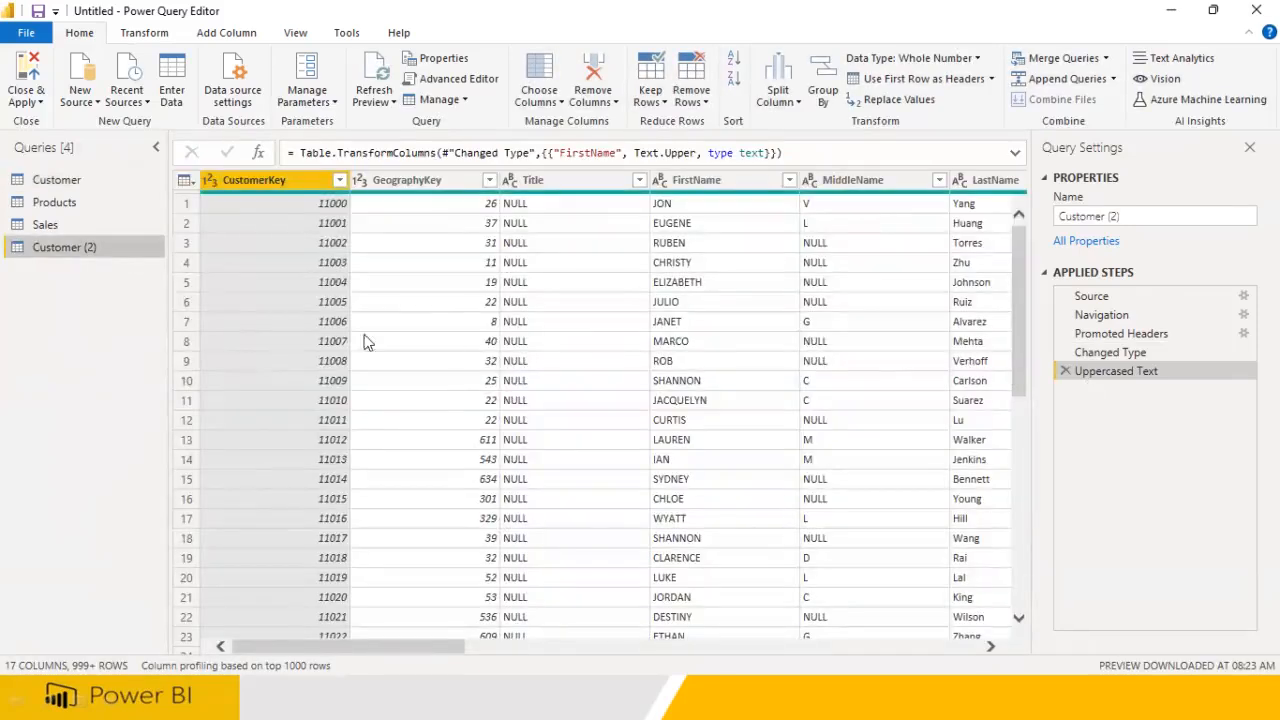
Remove the Uppercased Text step from the original Customer query and check whether the Customer (2) copy still has it
{"action": "left_click", "coordinate": [52, 180]}
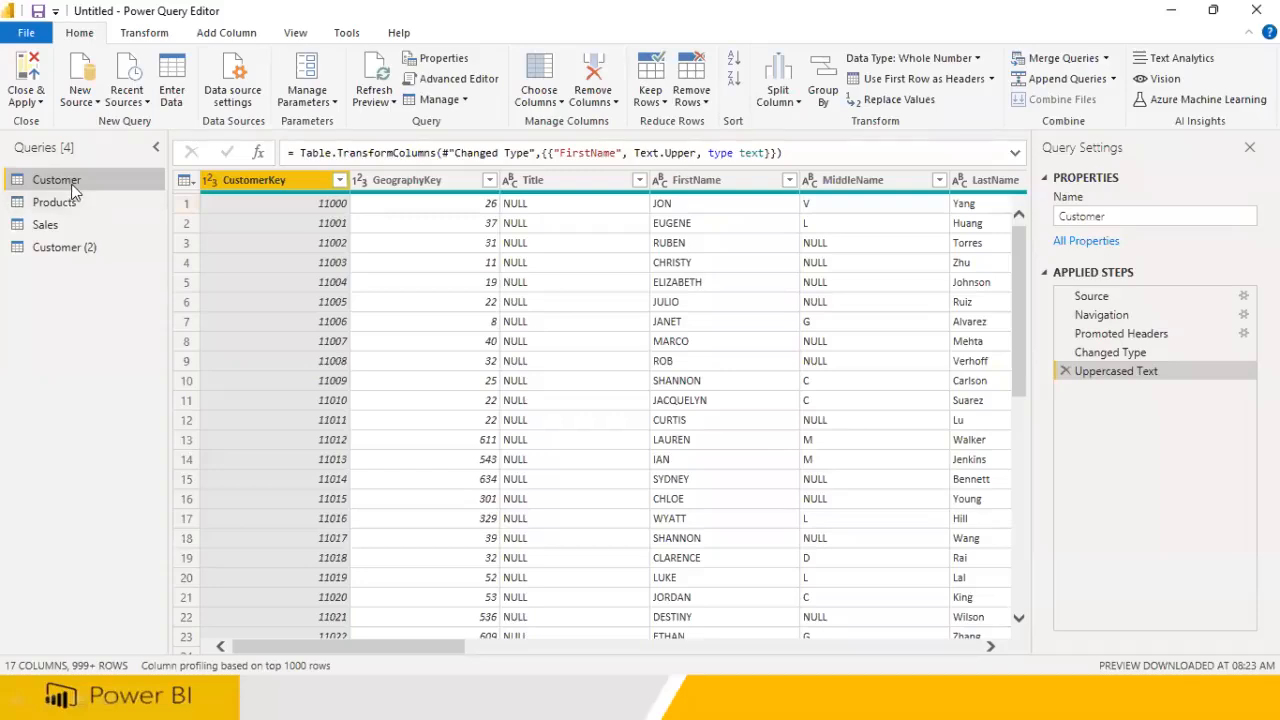
{"action": "left_click", "coordinate": [1065, 371]}
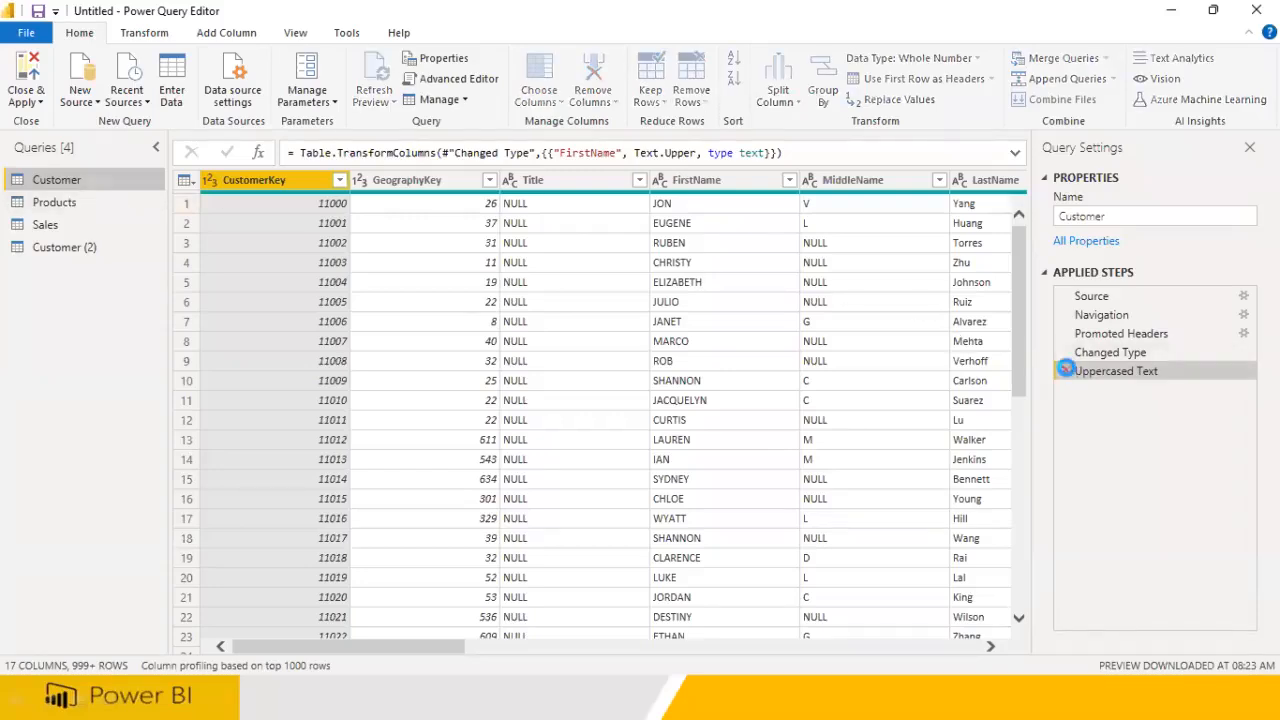
{"action": "left_click", "coordinate": [77, 246]}
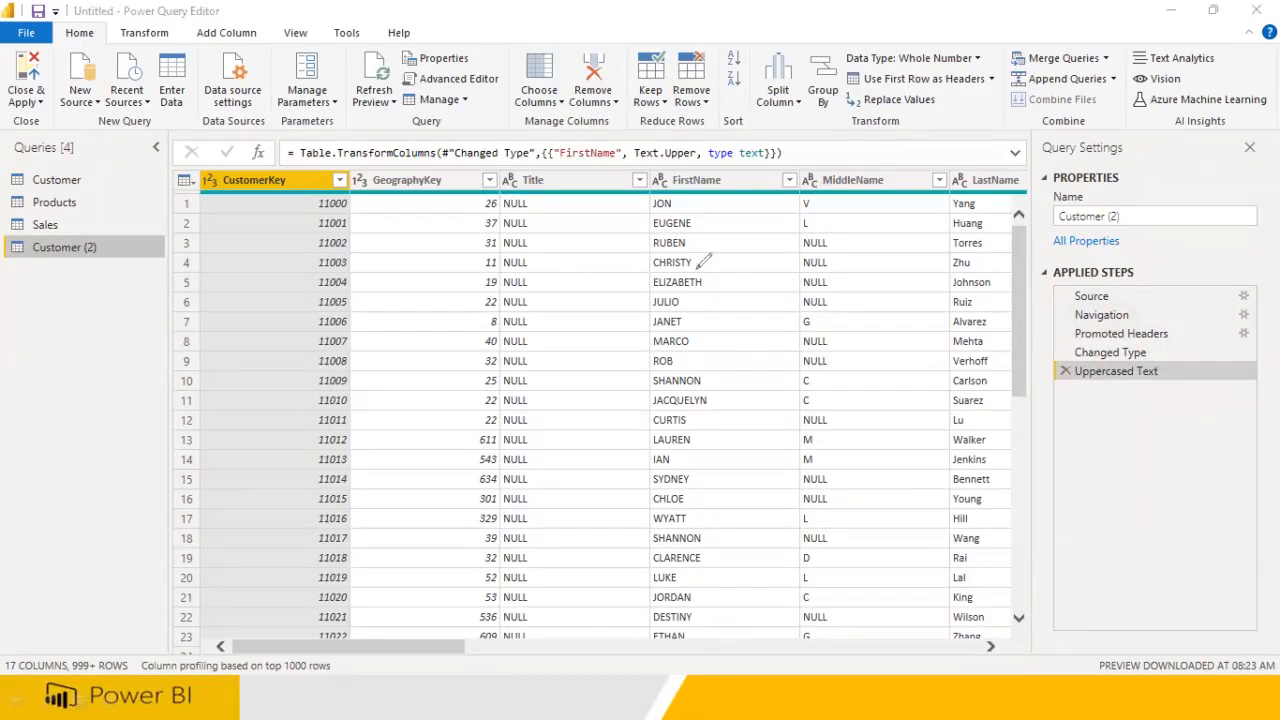
{"action": "mouse_move", "coordinate": [44, 170]}
{"action": "left_mouse_down"}
{"action": "mouse_move", "coordinate": [100, 190]}
{"action": "mouse_move", "coordinate": [20, 145]}
{"action": "mouse_move", "coordinate": [45, 192]}
{"action": "left_mouse_up"}
{"action": "mouse_move", "coordinate": [33, 262]}
{"action": "left_mouse_down"}
{"action": "mouse_move", "coordinate": [143, 236]}
{"action": "mouse_move", "coordinate": [20, 240]}
{"action": "mouse_move", "coordinate": [142, 268]}
{"action": "mouse_move", "coordinate": [219, 306]}
{"action": "mouse_move", "coordinate": [318, 310]}
{"action": "mouse_move", "coordinate": [330, 272]}
{"action": "mouse_move", "coordinate": [350, 283]}
{"action": "mouse_move", "coordinate": [366, 256]}
{"action": "mouse_move", "coordinate": [450, 255]}
{"action": "mouse_move", "coordinate": [470, 272]}
{"action": "mouse_move", "coordinate": [522, 262]}
{"action": "left_mouse_up"}
{"action": "mouse_move", "coordinate": [590, 205]}
{"action": "left_mouse_down"}
{"action": "mouse_move", "coordinate": [568, 262]}
{"action": "mouse_move", "coordinate": [615, 240]}
{"action": "mouse_move", "coordinate": [692, 276]}
{"action": "left_mouse_up"}
{"action": "left_click_drag", "start_coordinate": [460, 382], "coordinate": [532, 366]}
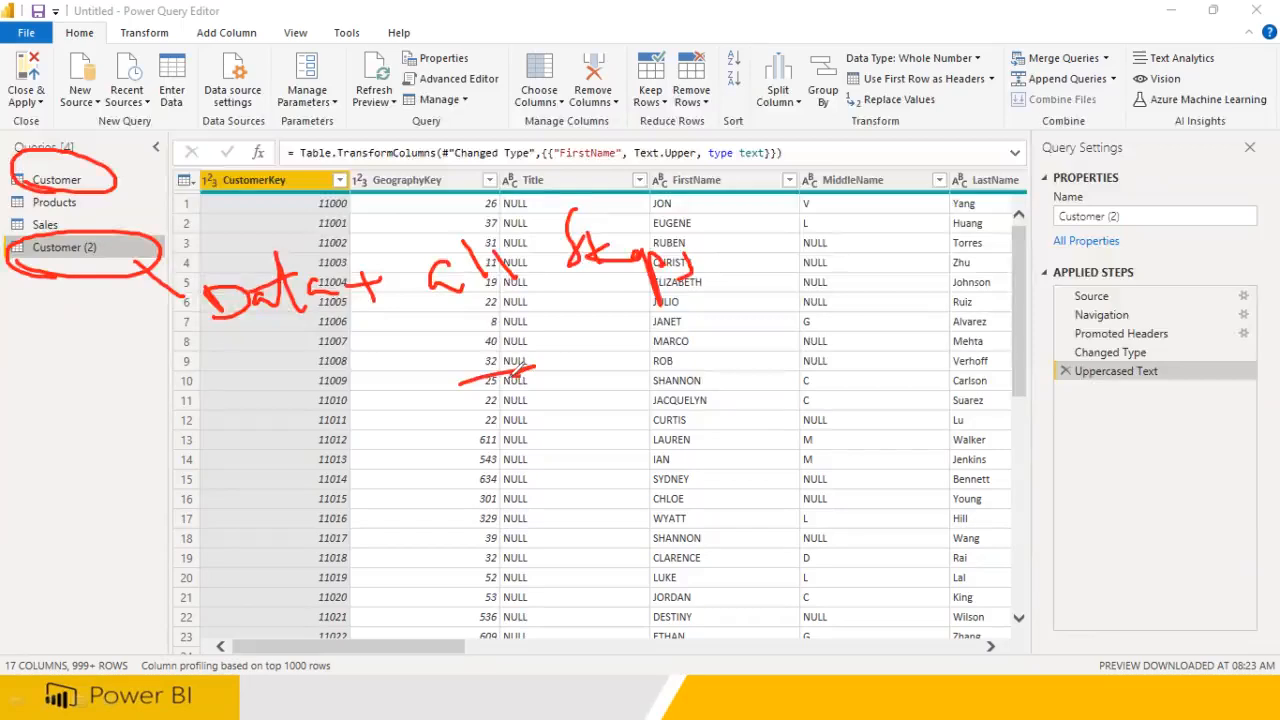
{"action": "mouse_move", "coordinate": [157, 247]}
{"action": "left_mouse_down"}
{"action": "mouse_move", "coordinate": [214, 222]}
{"action": "mouse_move", "coordinate": [128, 150]}
{"action": "mouse_move", "coordinate": [72, 160]}
{"action": "mouse_move", "coordinate": [118, 188]}
{"action": "left_mouse_up"}
{"action": "left_click_drag", "start_coordinate": [238, 144], "coordinate": [196, 210]}
{"action": "mouse_move", "coordinate": [97, 180]}
{"action": "left_mouse_down"}
{"action": "mouse_move", "coordinate": [119, 108]}
{"action": "mouse_move", "coordinate": [115, 157]}
{"action": "mouse_move", "coordinate": [195, 210]}
{"action": "mouse_move", "coordinate": [150, 232]}
{"action": "mouse_move", "coordinate": [158, 240]}
{"action": "left_mouse_up"}
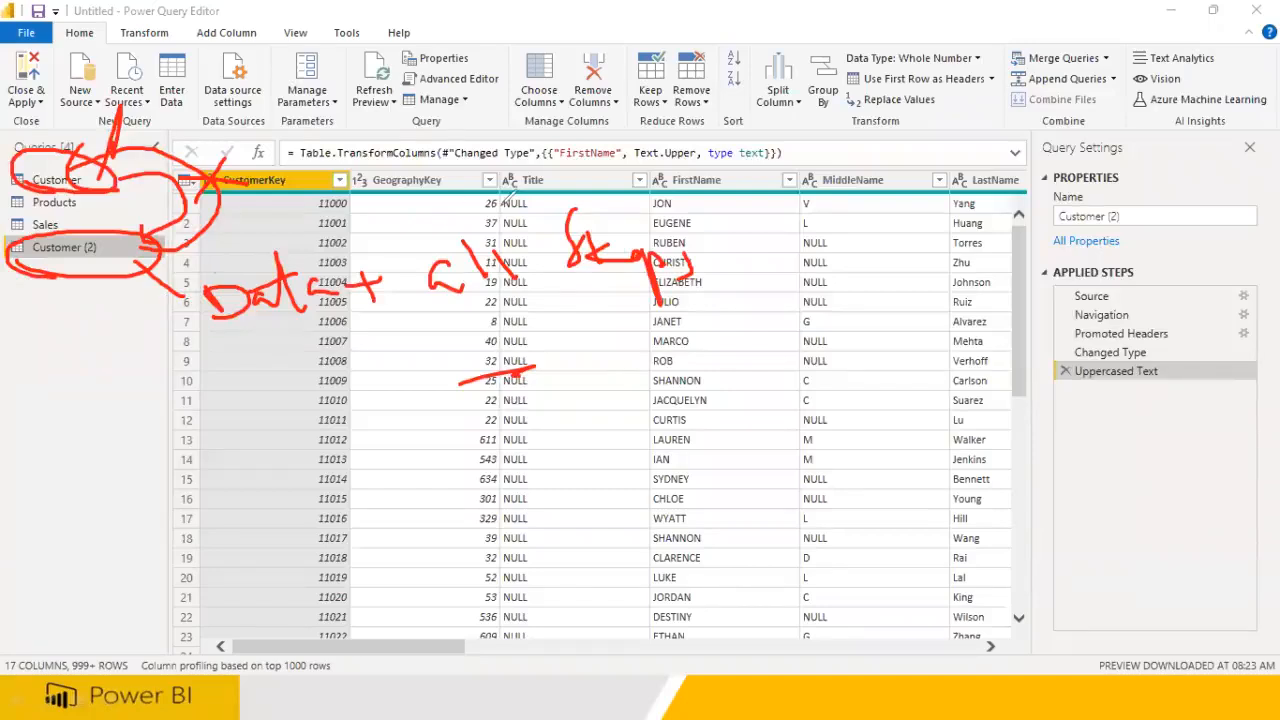
{"action": "mouse_move", "coordinate": [42, 182]}
{"action": "left_mouse_down"}
{"action": "mouse_move", "coordinate": [104, 162]}
{"action": "mouse_move", "coordinate": [12, 185]}
{"action": "mouse_move", "coordinate": [108, 165]}
{"action": "left_mouse_up"}
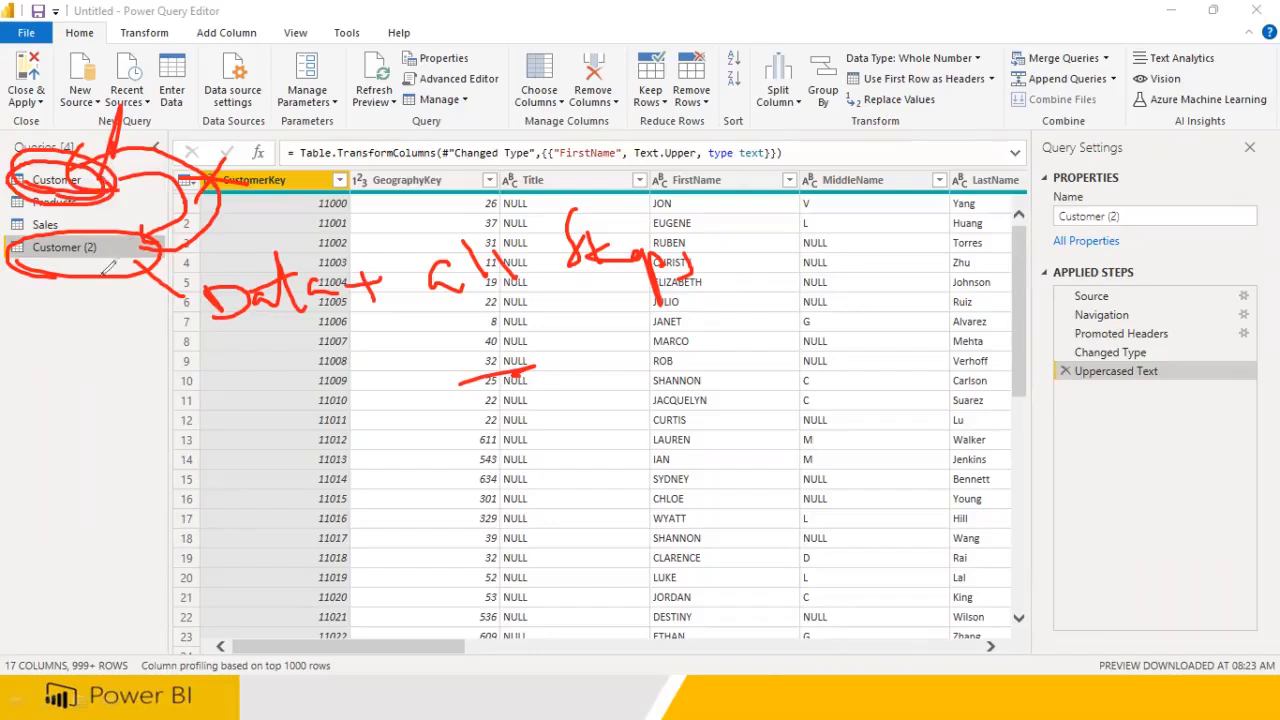
{"action": "mouse_move", "coordinate": [114, 224]}
{"action": "left_mouse_down"}
{"action": "mouse_move", "coordinate": [12, 262]}
{"action": "mouse_move", "coordinate": [143, 280]}
{"action": "mouse_move", "coordinate": [160, 222]}
{"action": "left_mouse_up"}
{"action": "mouse_move", "coordinate": [605, 330]}
{"action": "left_mouse_down"}
{"action": "mouse_move", "coordinate": [612, 376]}
{"action": "mouse_move", "coordinate": [668, 320]}
{"action": "mouse_move", "coordinate": [603, 336]}
{"action": "left_mouse_up"}
{"action": "mouse_move", "coordinate": [808, 314]}
{"action": "left_mouse_down"}
{"action": "mouse_move", "coordinate": [816, 356]}
{"action": "mouse_move", "coordinate": [872, 300]}
{"action": "mouse_move", "coordinate": [770, 310]}
{"action": "left_mouse_up"}
{"action": "mouse_move", "coordinate": [645, 325]}
{"action": "left_mouse_down"}
{"action": "mouse_move", "coordinate": [716, 245]}
{"action": "mouse_move", "coordinate": [788, 290]}
{"action": "mouse_move", "coordinate": [846, 262]}
{"action": "left_mouse_up"}
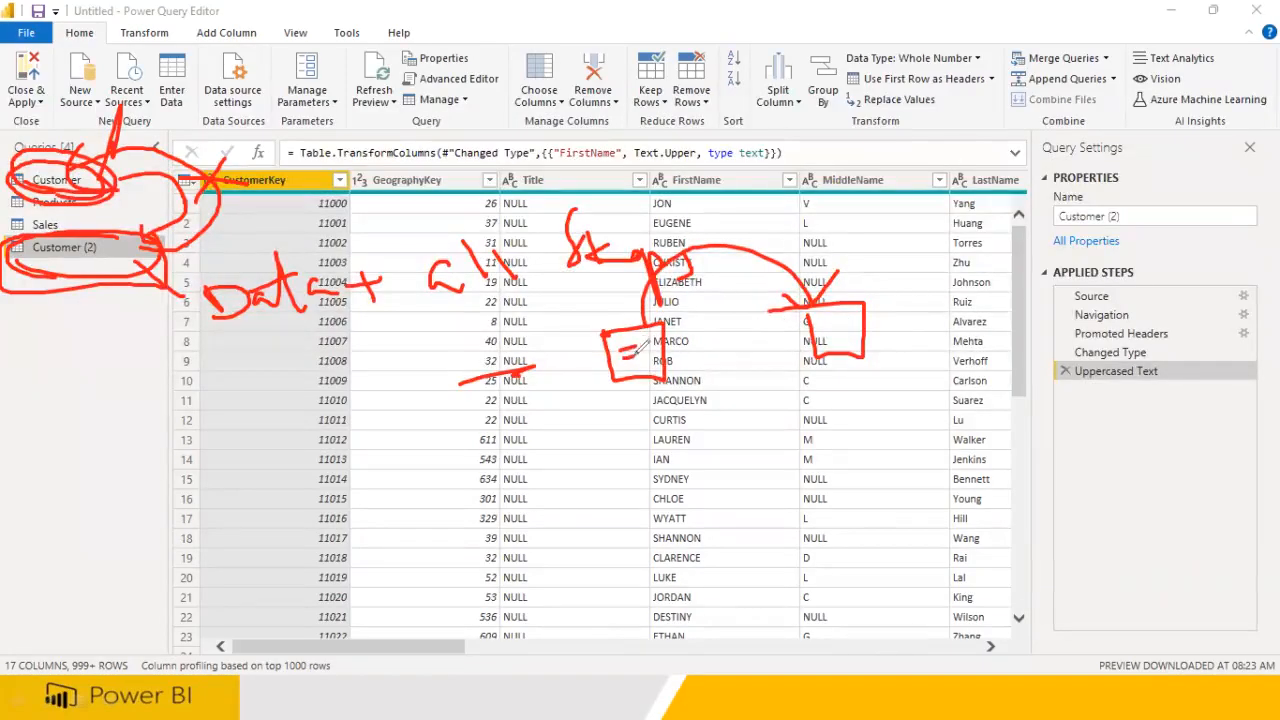
{"action": "left_click_drag", "start_coordinate": [821, 343], "coordinate": [838, 337]}
{"action": "left_click_drag", "start_coordinate": [650, 353], "coordinate": [664, 347]}
{"action": "left_click_drag", "start_coordinate": [651, 358], "coordinate": [664, 353]}
{"action": "mouse_move", "coordinate": [845, 332]}
{"action": "left_mouse_down"}
{"action": "mouse_move", "coordinate": [858, 326]}
{"action": "mouse_move", "coordinate": [858, 337]}
{"action": "left_mouse_up"}
{"action": "left_click_drag", "start_coordinate": [846, 348], "coordinate": [861, 346]}
{"action": "mouse_move", "coordinate": [696, 214]}
{"action": "left_mouse_down"}
{"action": "mouse_move", "coordinate": [722, 246]}
{"action": "mouse_move", "coordinate": [704, 292]}
{"action": "left_mouse_up"}
{"action": "mouse_move", "coordinate": [623, 346]}
{"action": "left_mouse_down"}
{"action": "mouse_move", "coordinate": [642, 340]}
{"action": "mouse_move", "coordinate": [634, 366]}
{"action": "mouse_move", "coordinate": [661, 364]}
{"action": "mouse_move", "coordinate": [663, 380]}
{"action": "left_mouse_up"}
{"action": "left_click_drag", "start_coordinate": [868, 306], "coordinate": [897, 342]}
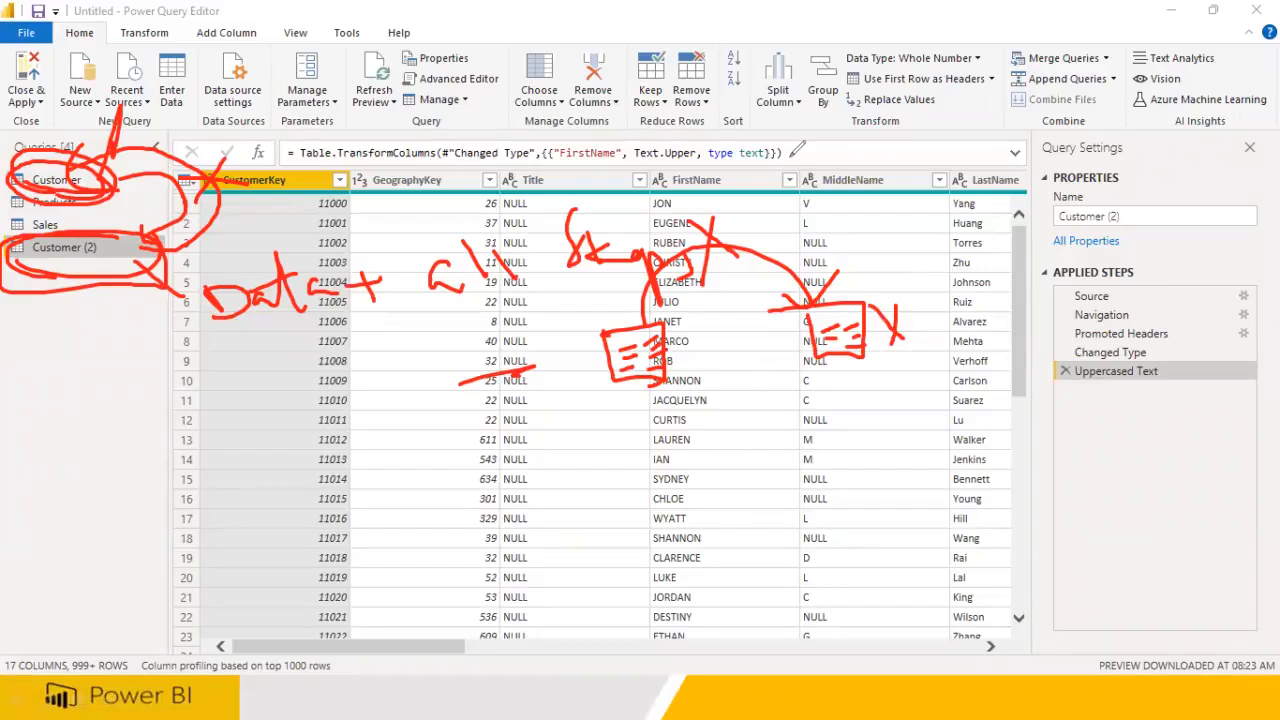
{"action": "key", "text": "Escape"}
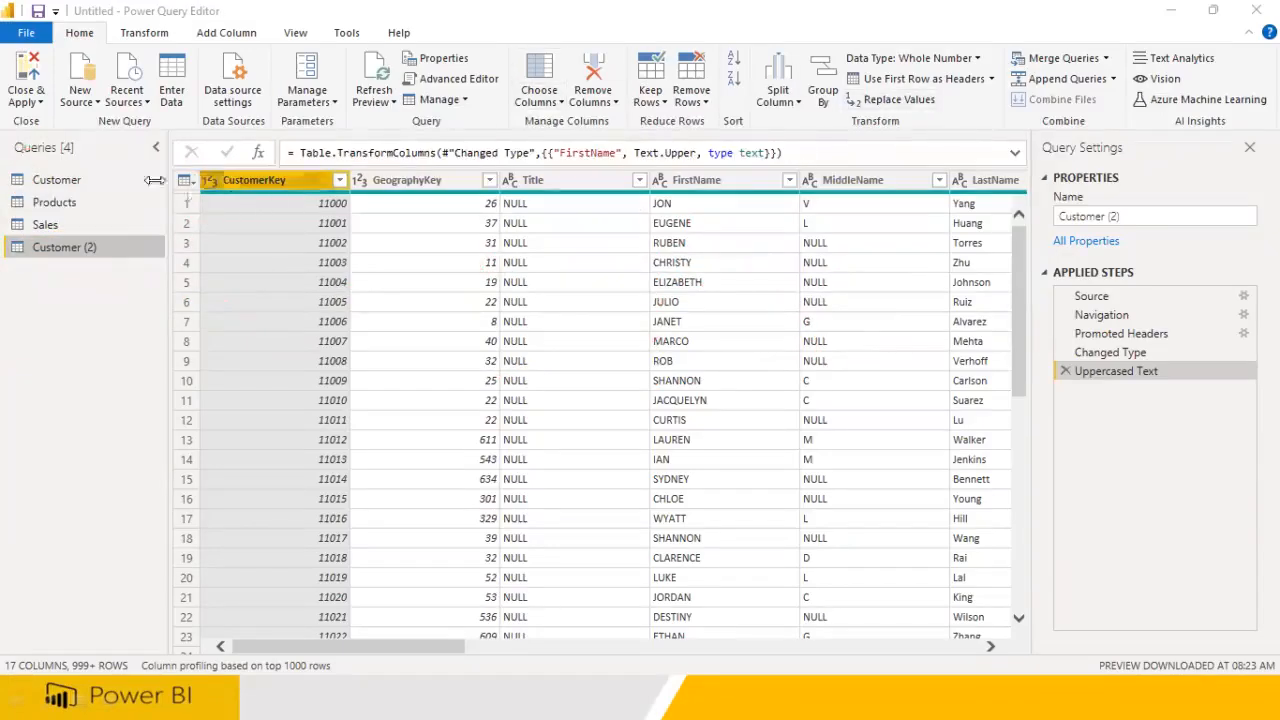
Duplicate the Customer query and compare the applied steps of the duplicate with those of the original
{"action": "right_click", "coordinate": [48, 186]}
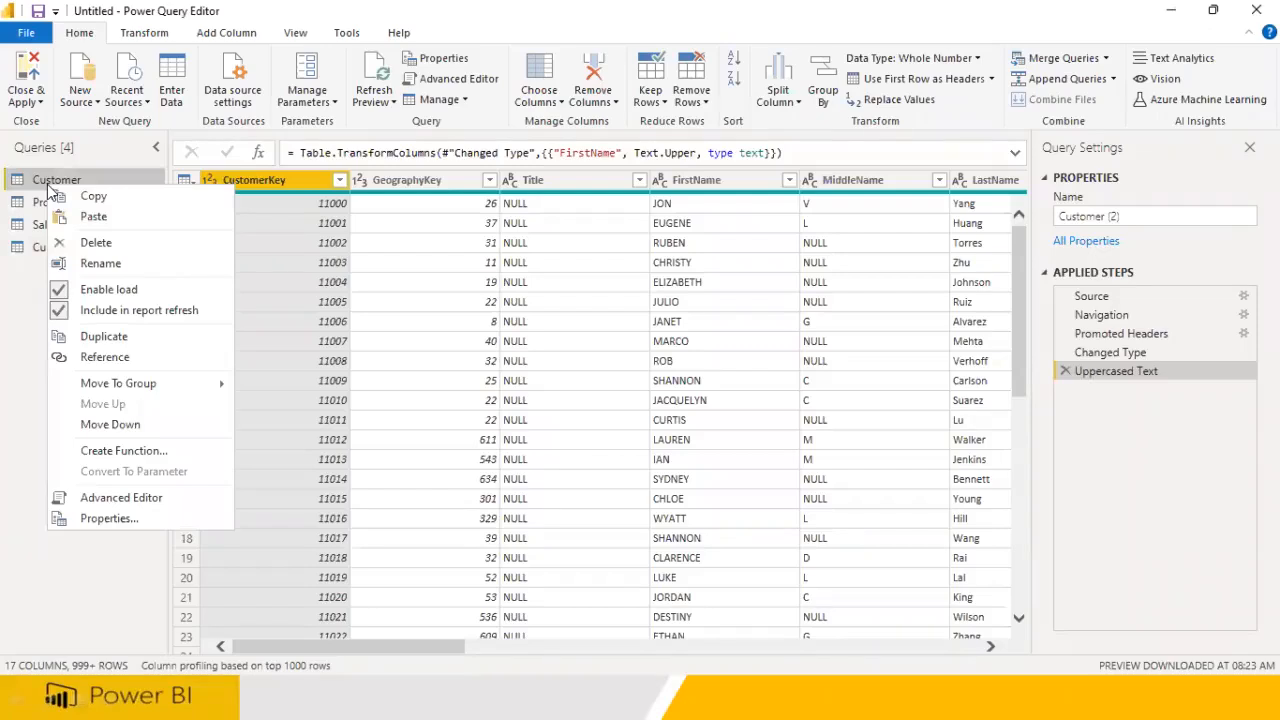
{"action": "left_click", "coordinate": [93, 338]}
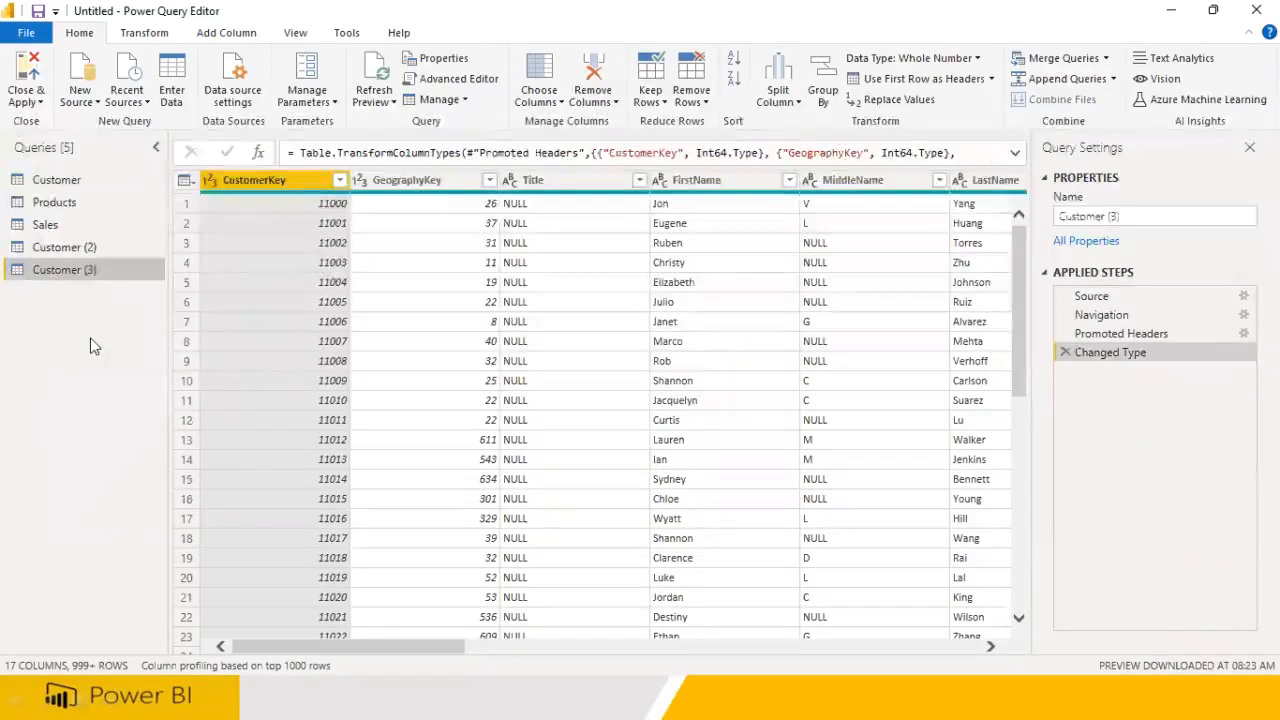
{"action": "left_click", "coordinate": [75, 184]}
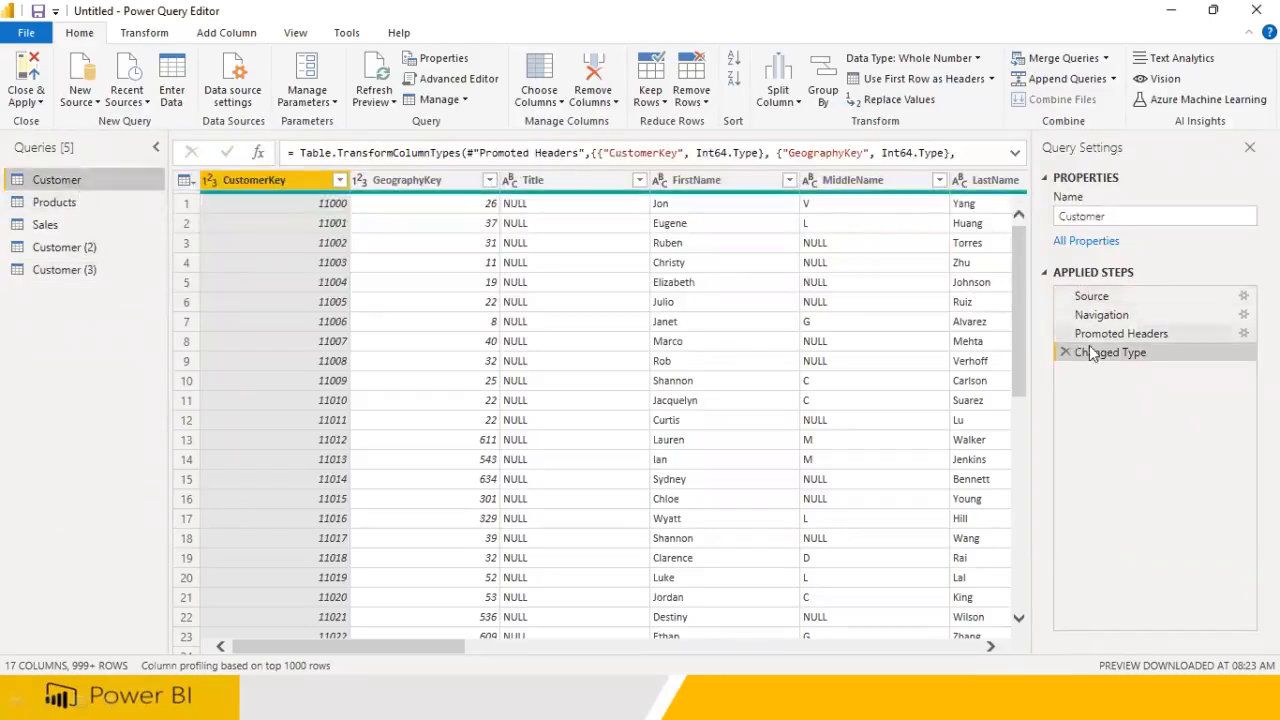
{"action": "left_click", "coordinate": [72, 272]}
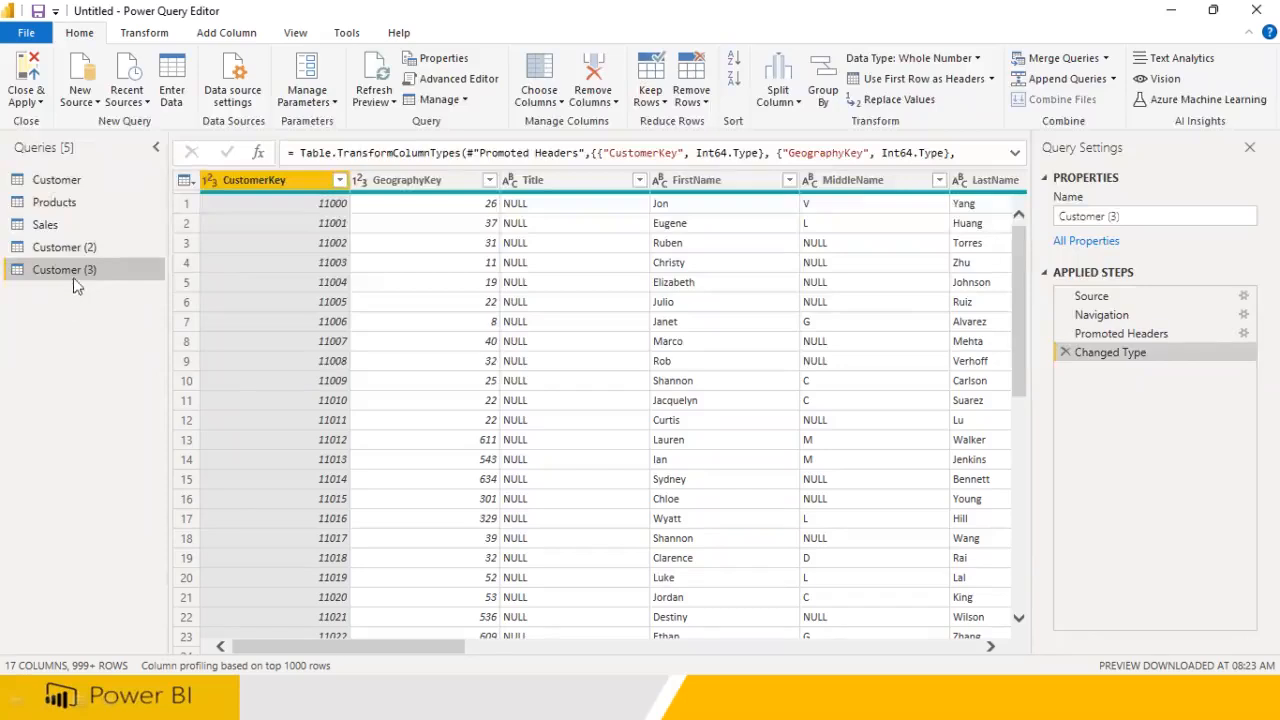
{"action": "left_click", "coordinate": [57, 180]}
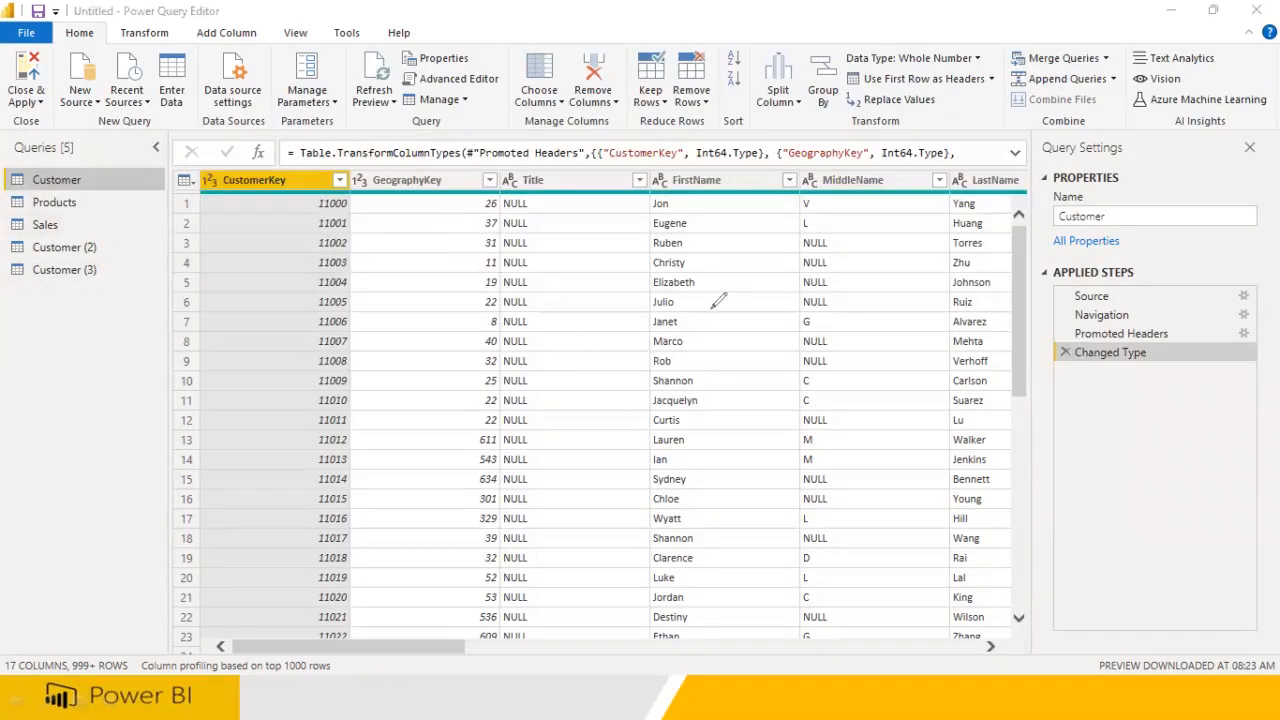
{"action": "left_click_drag", "start_coordinate": [738, 262], "coordinate": [735, 285]}
{"action": "mouse_move", "coordinate": [745, 235]}
{"action": "left_mouse_down"}
{"action": "mouse_move", "coordinate": [770, 262]}
{"action": "mouse_move", "coordinate": [754, 271]}
{"action": "left_mouse_up"}
{"action": "left_click_drag", "start_coordinate": [767, 220], "coordinate": [806, 323]}
{"action": "left_click_drag", "start_coordinate": [813, 240], "coordinate": [837, 308]}
{"action": "mouse_move", "coordinate": [815, 242]}
{"action": "left_mouse_down"}
{"action": "mouse_move", "coordinate": [852, 251]}
{"action": "mouse_move", "coordinate": [868, 273]}
{"action": "mouse_move", "coordinate": [950, 243]}
{"action": "left_mouse_up"}
{"action": "mouse_move", "coordinate": [925, 270]}
{"action": "left_mouse_down"}
{"action": "mouse_move", "coordinate": [1047, 235]}
{"action": "mouse_move", "coordinate": [1079, 254]}
{"action": "mouse_move", "coordinate": [1104, 212]}
{"action": "mouse_move", "coordinate": [1140, 228]}
{"action": "mouse_move", "coordinate": [1214, 176]}
{"action": "left_mouse_up"}
{"action": "mouse_move", "coordinate": [777, 366]}
{"action": "left_mouse_down"}
{"action": "mouse_move", "coordinate": [790, 394]}
{"action": "mouse_move", "coordinate": [840, 338]}
{"action": "mouse_move", "coordinate": [778, 364]}
{"action": "left_mouse_up"}
{"action": "mouse_move", "coordinate": [900, 362]}
{"action": "left_mouse_down"}
{"action": "mouse_move", "coordinate": [995, 350]}
{"action": "mouse_move", "coordinate": [1040, 376]}
{"action": "mouse_move", "coordinate": [1078, 330]}
{"action": "mouse_move", "coordinate": [1022, 326]}
{"action": "left_mouse_up"}
{"action": "left_click_drag", "start_coordinate": [806, 369], "coordinate": [830, 361]}
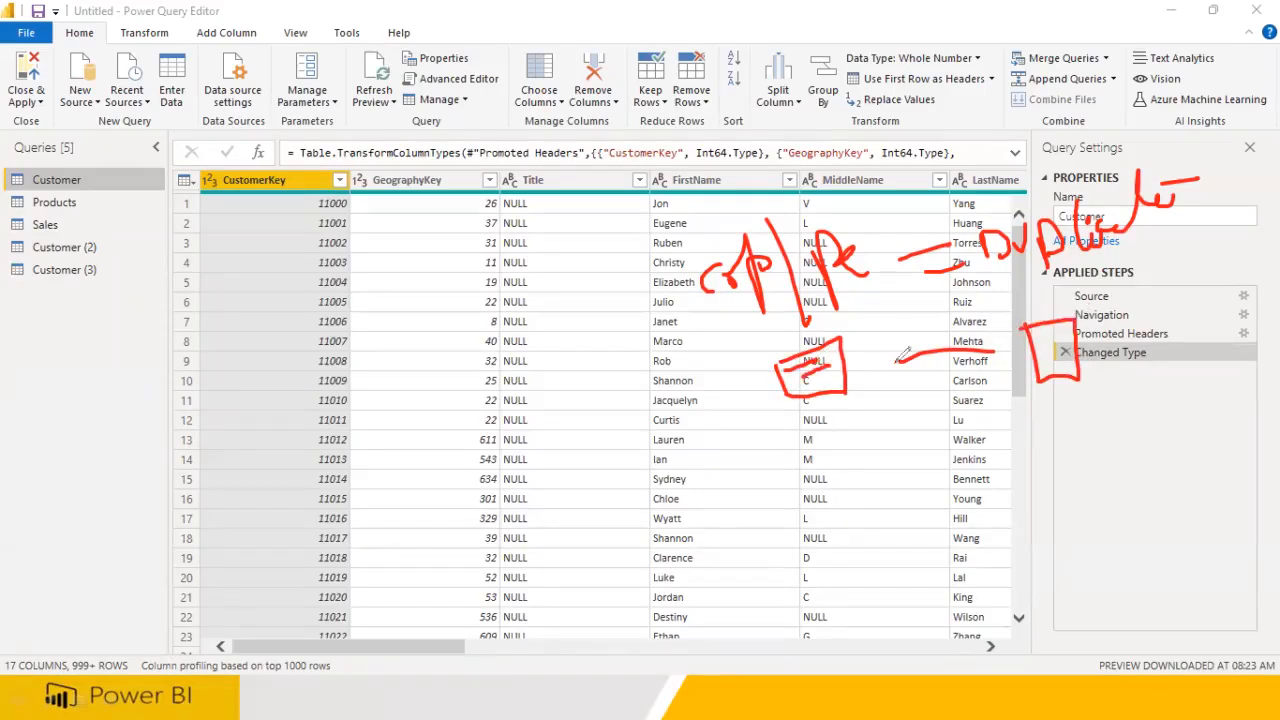
{"action": "left_click_drag", "start_coordinate": [1041, 350], "coordinate": [1051, 349]}
{"action": "left_click_drag", "start_coordinate": [1038, 365], "coordinate": [1048, 362]}
{"action": "mouse_move", "coordinate": [834, 382]}
{"action": "left_mouse_down"}
{"action": "mouse_move", "coordinate": [861, 373]}
{"action": "mouse_move", "coordinate": [866, 387]}
{"action": "left_mouse_up"}
{"action": "left_click_drag", "start_coordinate": [851, 403], "coordinate": [898, 390]}
{"action": "left_click_drag", "start_coordinate": [1088, 369], "coordinate": [1107, 358]}
{"action": "mouse_move", "coordinate": [1092, 383]}
{"action": "left_mouse_down"}
{"action": "mouse_move", "coordinate": [1105, 377]}
{"action": "mouse_move", "coordinate": [1116, 393]}
{"action": "left_mouse_up"}
{"action": "left_click_drag", "start_coordinate": [930, 327], "coordinate": [997, 375]}
{"action": "mouse_move", "coordinate": [828, 336]}
{"action": "left_mouse_down"}
{"action": "mouse_move", "coordinate": [746, 362]}
{"action": "mouse_move", "coordinate": [843, 333]}
{"action": "mouse_move", "coordinate": [838, 362]}
{"action": "mouse_move", "coordinate": [906, 418]}
{"action": "mouse_move", "coordinate": [866, 340]}
{"action": "mouse_move", "coordinate": [871, 304]}
{"action": "left_mouse_up"}
{"action": "left_click_drag", "start_coordinate": [1098, 405], "coordinate": [1120, 398]}
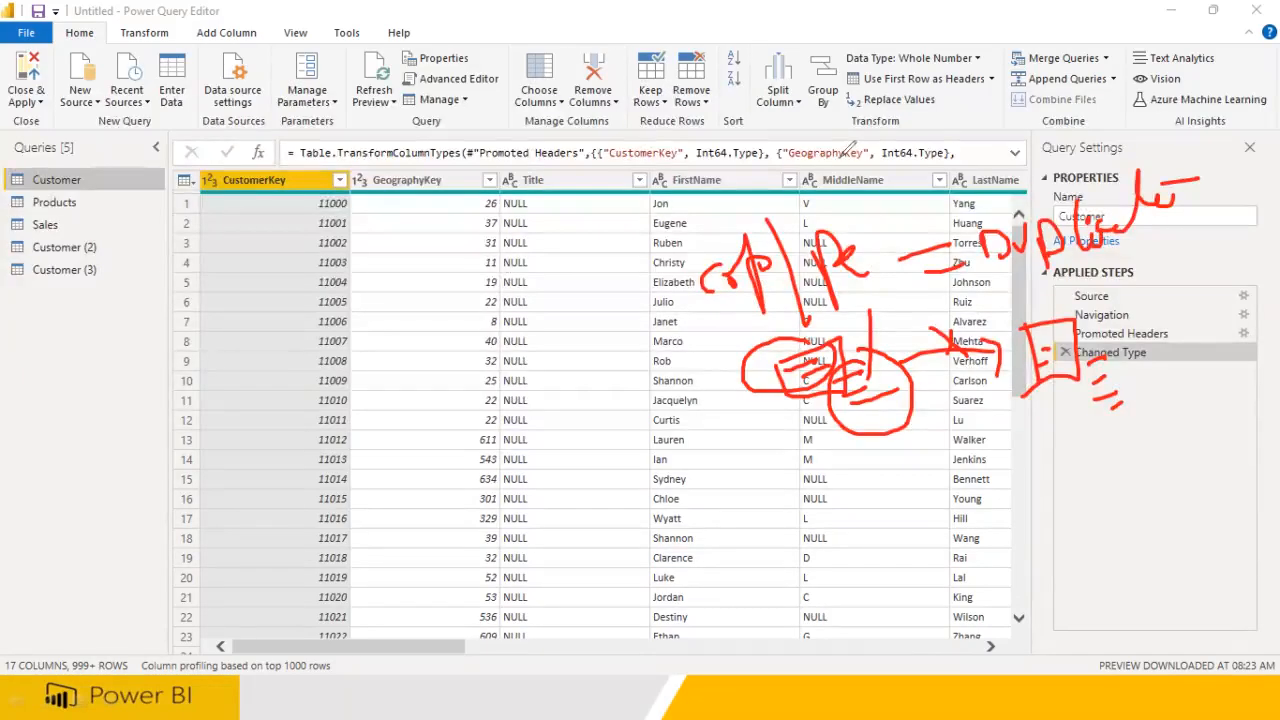
{"action": "key", "text": "Escape"}
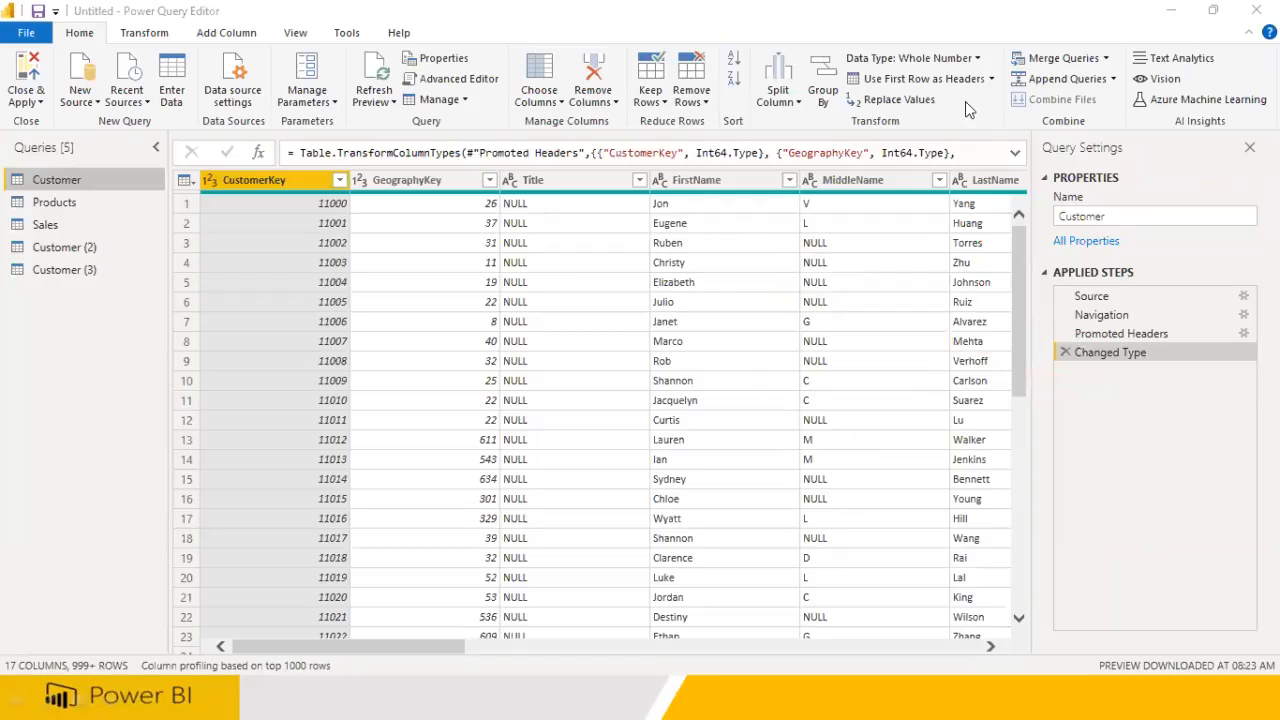
Create a reference query from the Customer query and rename it Customer_Ref
{"action": "right_click", "coordinate": [62, 182]}
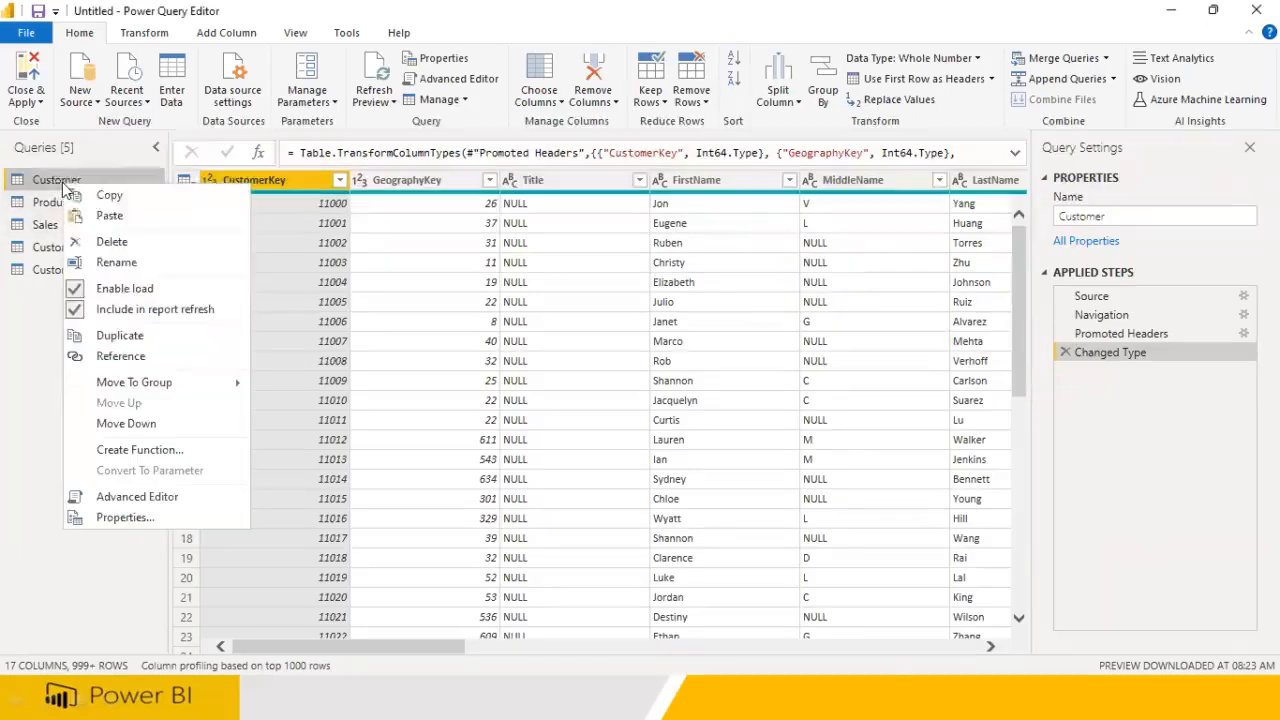
{"action": "left_click", "coordinate": [92, 356]}
{"action": "left_click", "coordinate": [1136, 217]}
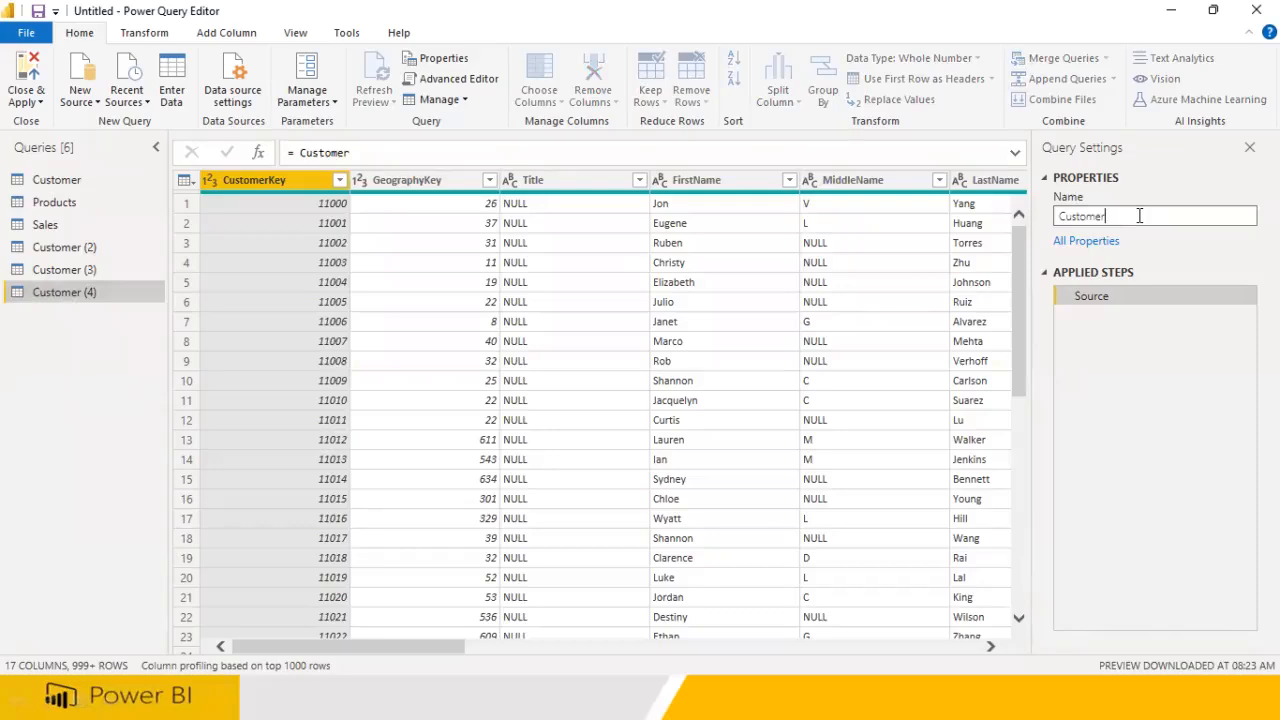
{"action": "key", "text": "Return"}
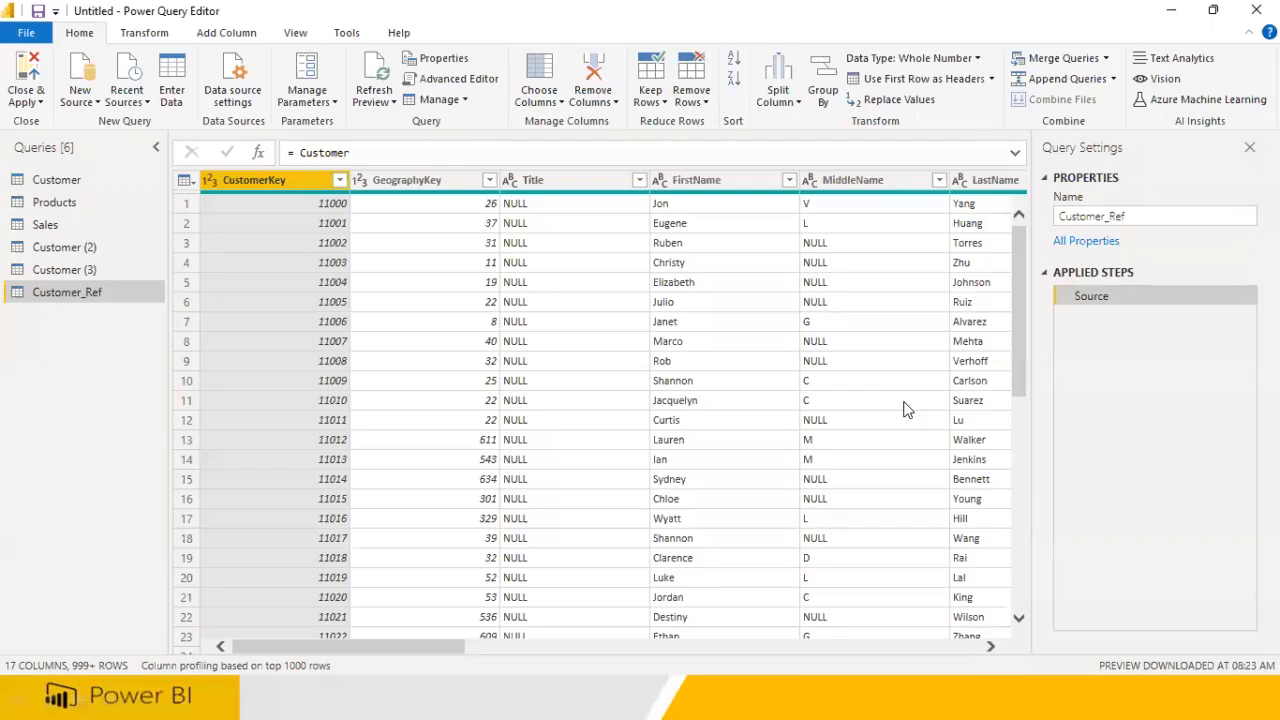
{"action": "mouse_move", "coordinate": [555, 239]}
{"action": "left_mouse_down"}
{"action": "mouse_move", "coordinate": [652, 286]}
{"action": "mouse_move", "coordinate": [561, 237]}
{"action": "left_mouse_up"}
{"action": "mouse_move", "coordinate": [598, 182]}
{"action": "left_mouse_down"}
{"action": "mouse_move", "coordinate": [614, 212]}
{"action": "mouse_move", "coordinate": [636, 186]}
{"action": "mouse_move", "coordinate": [690, 198]}
{"action": "left_mouse_up"}
{"action": "mouse_move", "coordinate": [1007, 210]}
{"action": "left_mouse_down"}
{"action": "mouse_move", "coordinate": [1004, 258]}
{"action": "mouse_move", "coordinate": [1022, 237]}
{"action": "left_mouse_up"}
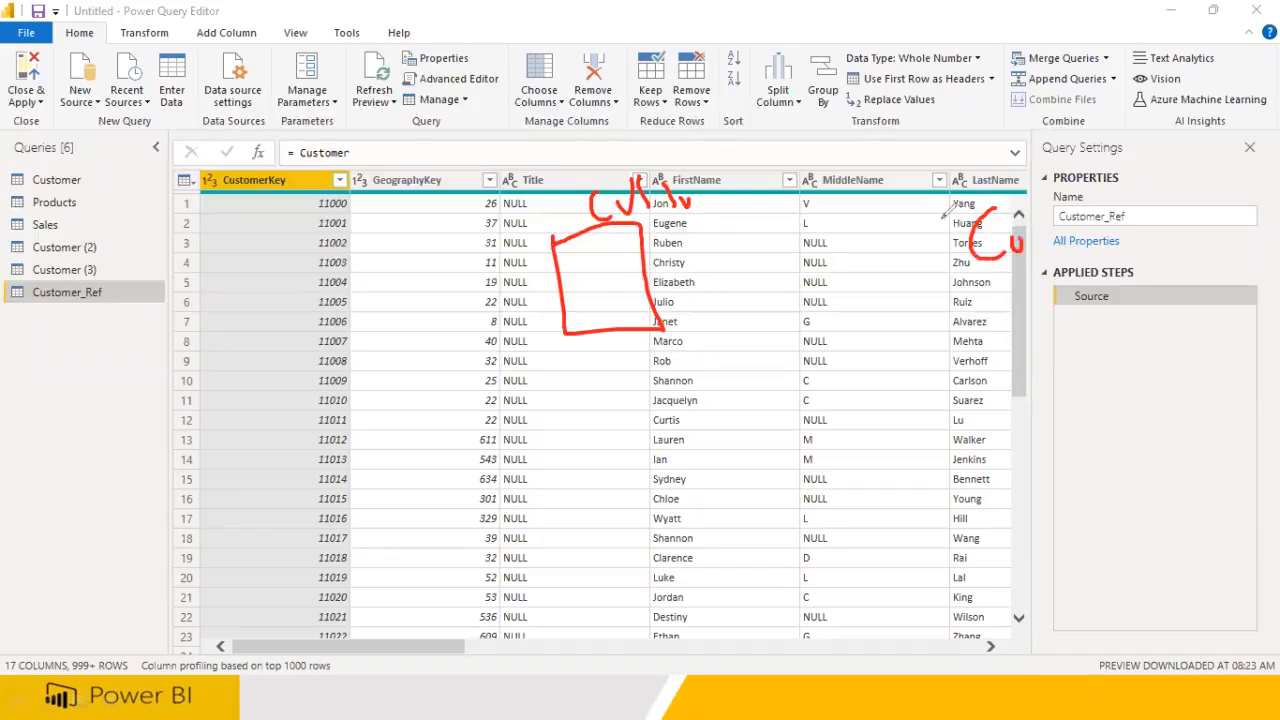
{"action": "mouse_move", "coordinate": [943, 196]}
{"action": "left_mouse_down"}
{"action": "mouse_move", "coordinate": [945, 300]}
{"action": "mouse_move", "coordinate": [1102, 222]}
{"action": "mouse_move", "coordinate": [976, 195]}
{"action": "left_mouse_up"}
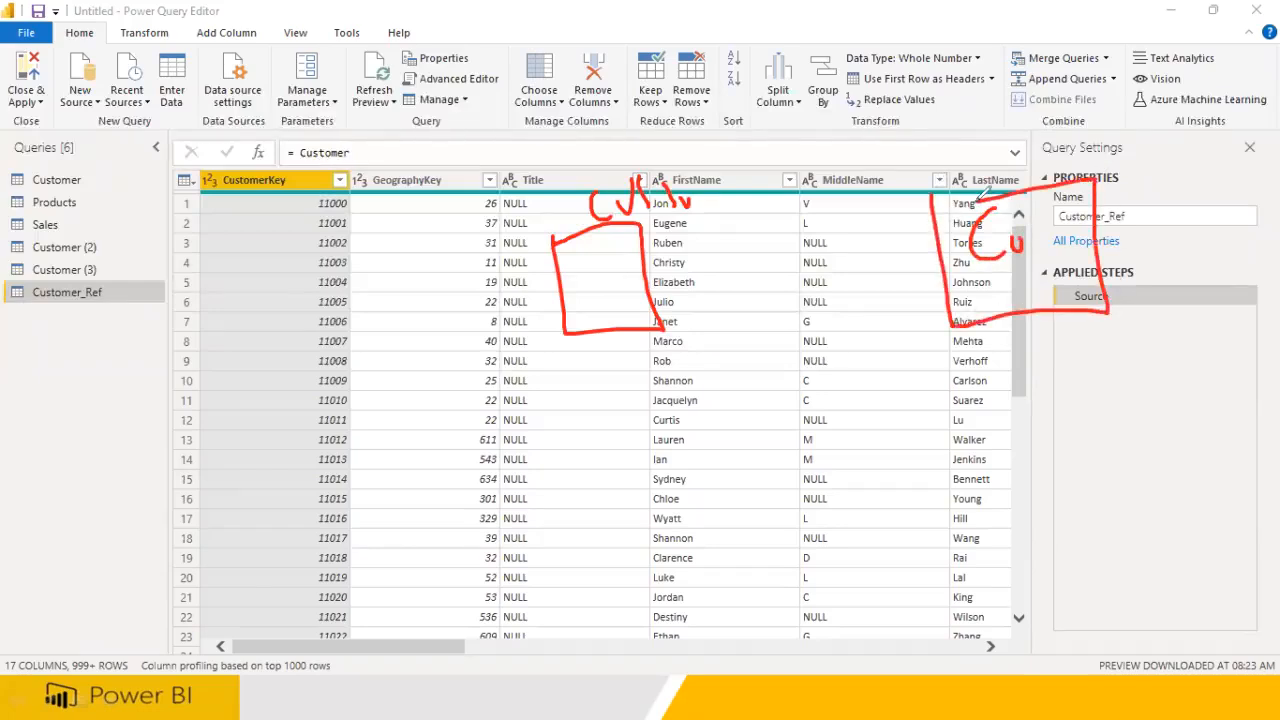
{"action": "mouse_move", "coordinate": [1040, 243]}
{"action": "left_mouse_down"}
{"action": "mouse_move", "coordinate": [1080, 206]}
{"action": "mouse_move", "coordinate": [1088, 228]}
{"action": "left_mouse_up"}
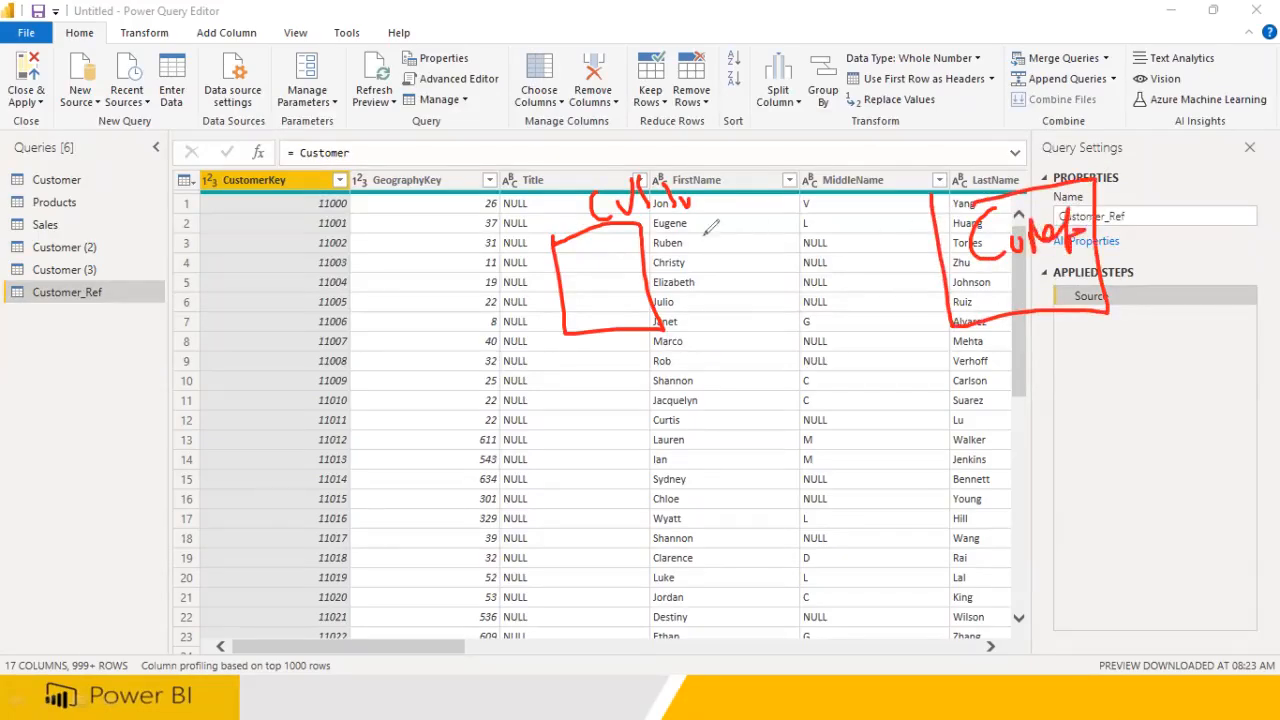
{"action": "mouse_move", "coordinate": [630, 238]}
{"action": "left_mouse_down"}
{"action": "mouse_move", "coordinate": [758, 208]}
{"action": "mouse_move", "coordinate": [968, 210]}
{"action": "mouse_move", "coordinate": [944, 222]}
{"action": "mouse_move", "coordinate": [962, 210]}
{"action": "left_mouse_up"}
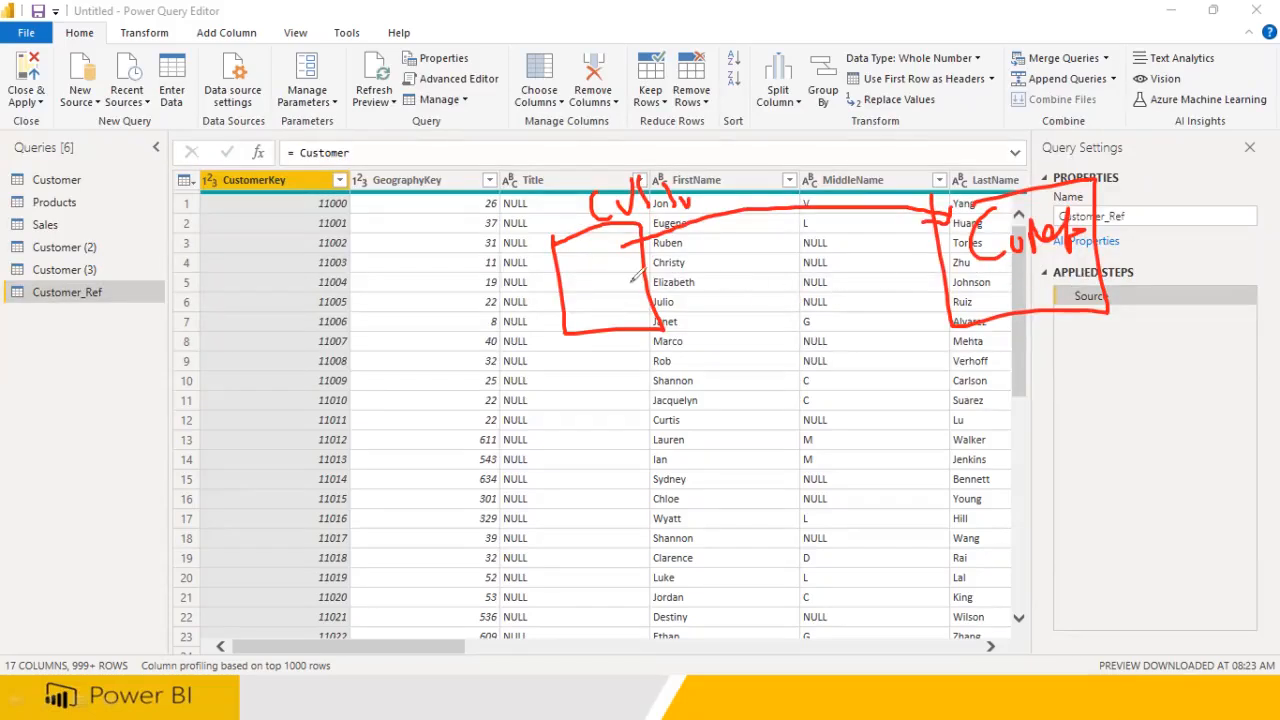
{"action": "left_click_drag", "start_coordinate": [562, 266], "coordinate": [600, 258]}
{"action": "left_click_drag", "start_coordinate": [574, 281], "coordinate": [607, 275]}
{"action": "mouse_move", "coordinate": [972, 274]}
{"action": "left_mouse_down"}
{"action": "mouse_move", "coordinate": [1018, 266]}
{"action": "mouse_move", "coordinate": [1012, 284]}
{"action": "left_mouse_up"}
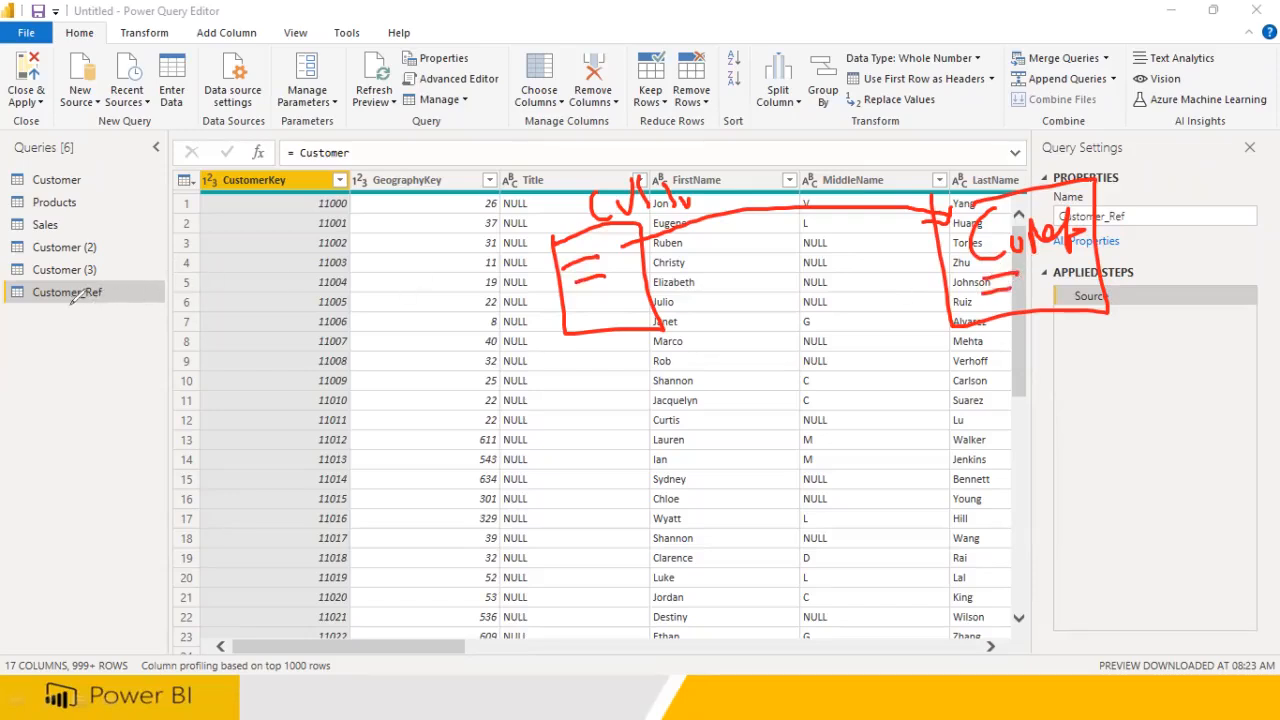
{"action": "mouse_move", "coordinate": [1078, 320]}
{"action": "left_mouse_down"}
{"action": "mouse_move", "coordinate": [1156, 300]}
{"action": "mouse_move", "coordinate": [1095, 250]}
{"action": "mouse_move", "coordinate": [1050, 295]}
{"action": "mouse_move", "coordinate": [1080, 320]}
{"action": "left_mouse_up"}
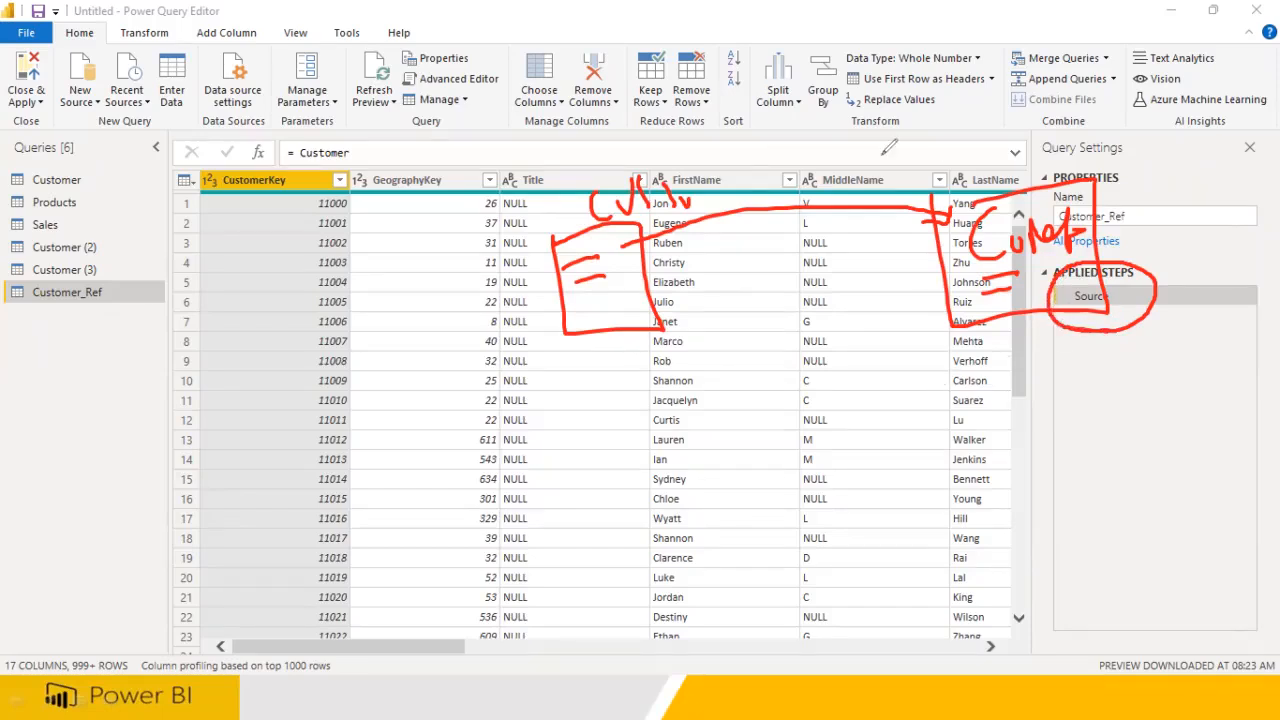
Display the original Customer query to examine its applied steps
{"action": "left_click", "coordinate": [56, 180]}
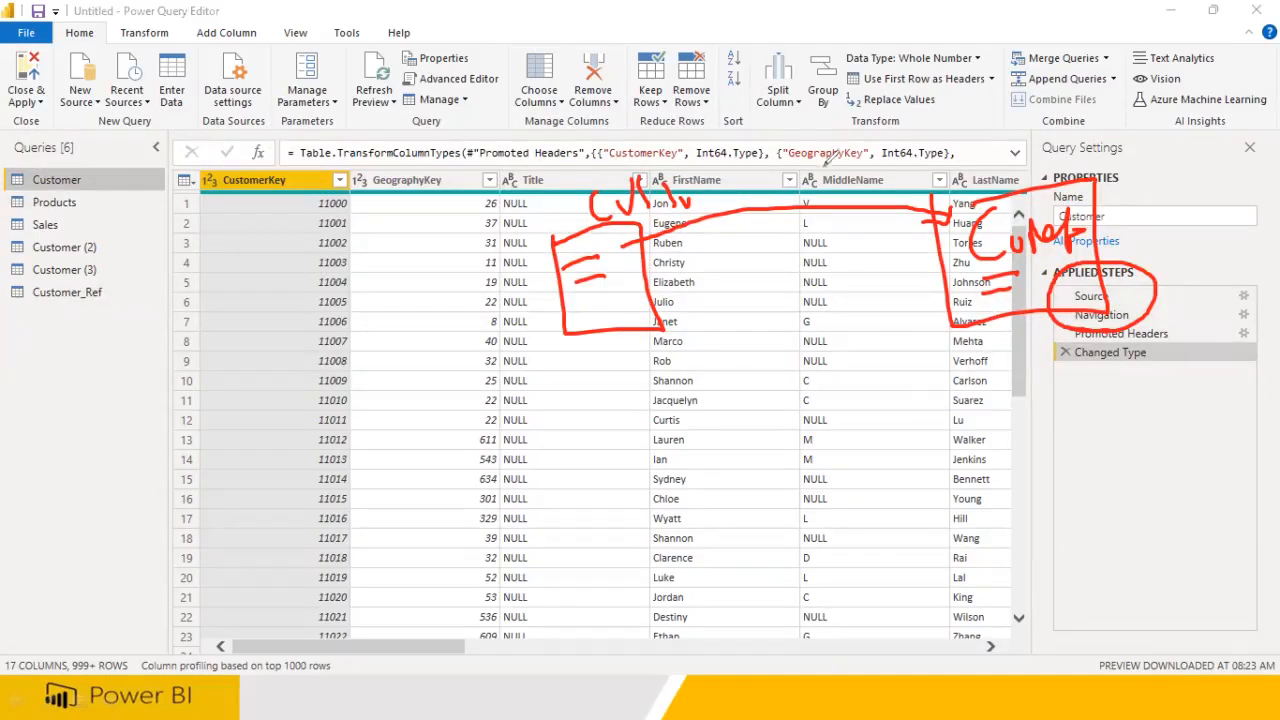
{"action": "mouse_move", "coordinate": [616, 272]}
{"action": "left_mouse_down"}
{"action": "mouse_move", "coordinate": [655, 268]}
{"action": "mouse_move", "coordinate": [640, 303]}
{"action": "mouse_move", "coordinate": [590, 299]}
{"action": "left_mouse_up"}
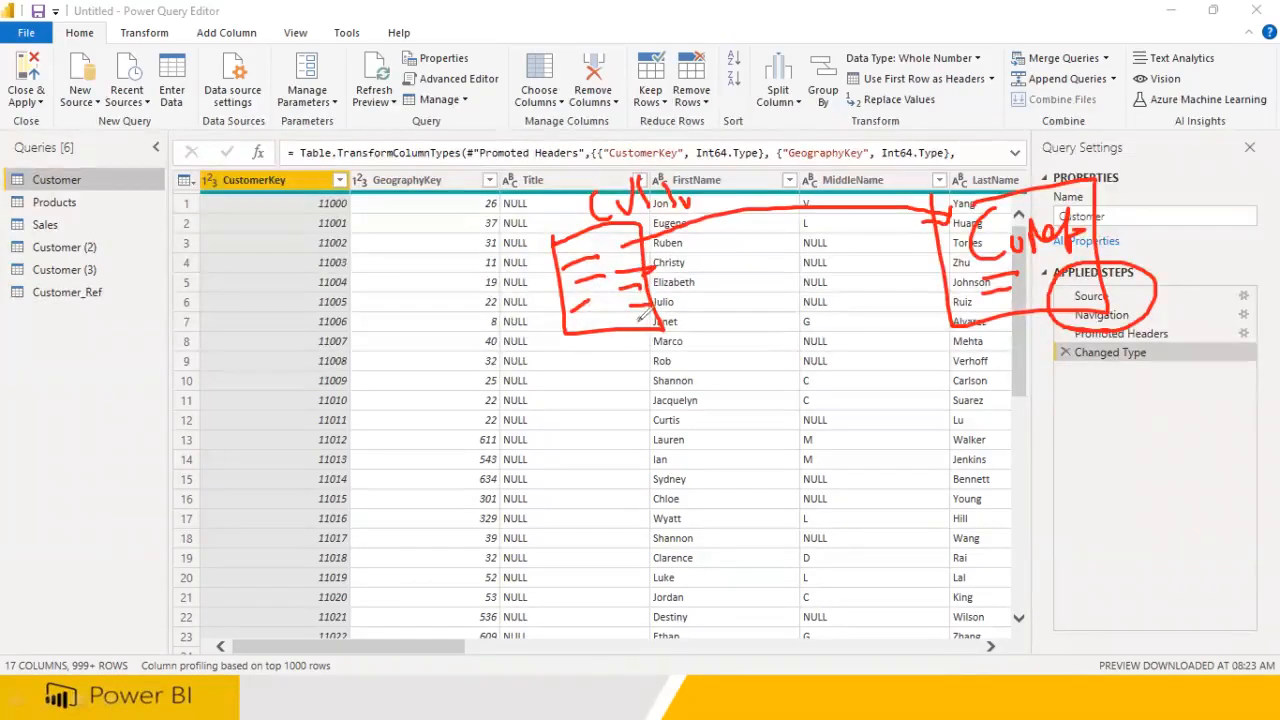
{"action": "mouse_move", "coordinate": [658, 244]}
{"action": "left_mouse_down"}
{"action": "mouse_move", "coordinate": [565, 237]}
{"action": "mouse_move", "coordinate": [558, 350]}
{"action": "mouse_move", "coordinate": [720, 350]}
{"action": "mouse_move", "coordinate": [703, 243]}
{"action": "left_mouse_up"}
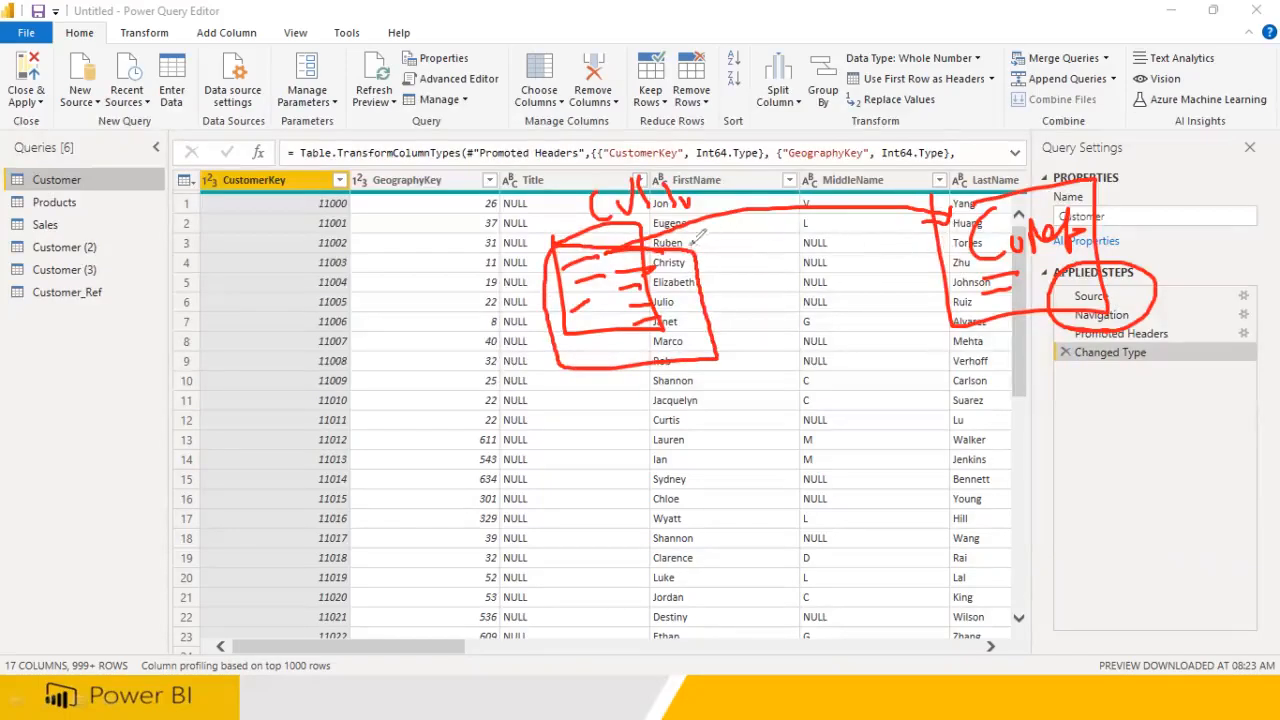
{"action": "mouse_move", "coordinate": [808, 197]}
{"action": "left_mouse_down"}
{"action": "mouse_move", "coordinate": [780, 200]}
{"action": "mouse_move", "coordinate": [850, 152]}
{"action": "left_mouse_up"}
{"action": "left_click_drag", "start_coordinate": [774, 203], "coordinate": [833, 155]}
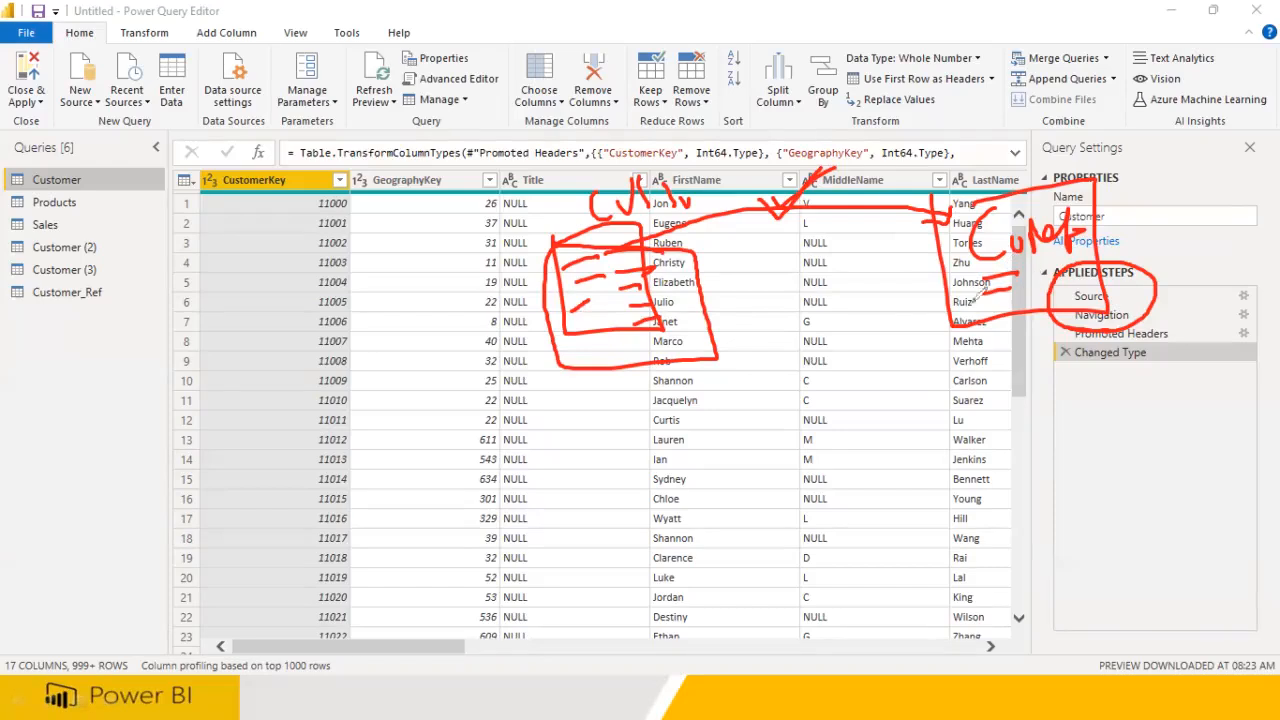
{"action": "left_click_drag", "start_coordinate": [584, 312], "coordinate": [566, 330]}
{"action": "left_click_drag", "start_coordinate": [983, 297], "coordinate": [1009, 293]}
{"action": "mouse_move", "coordinate": [667, 533]}
{"action": "left_mouse_down"}
{"action": "mouse_move", "coordinate": [661, 592]}
{"action": "mouse_move", "coordinate": [712, 565]}
{"action": "mouse_move", "coordinate": [700, 535]}
{"action": "mouse_move", "coordinate": [675, 532]}
{"action": "left_mouse_up"}
{"action": "mouse_move", "coordinate": [858, 512]}
{"action": "left_mouse_down"}
{"action": "mouse_move", "coordinate": [864, 556]}
{"action": "mouse_move", "coordinate": [910, 566]}
{"action": "mouse_move", "coordinate": [913, 500]}
{"action": "mouse_move", "coordinate": [845, 516]}
{"action": "left_mouse_up"}
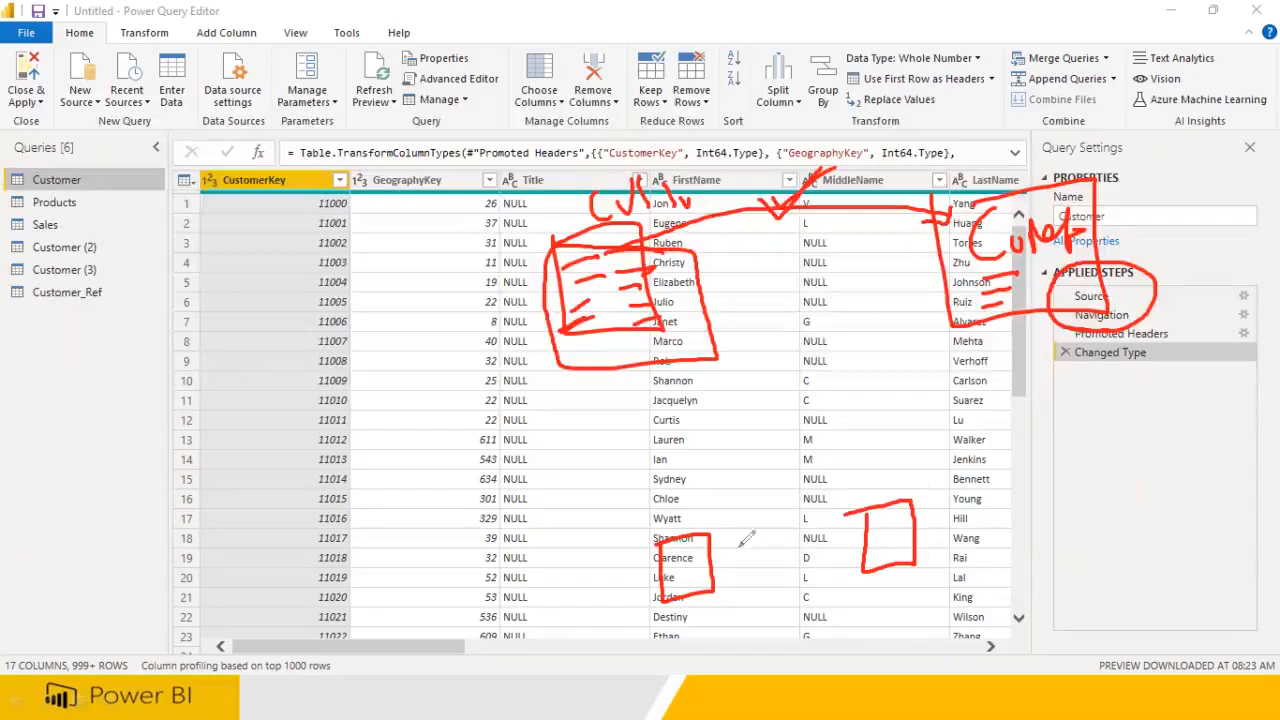
{"action": "mouse_move", "coordinate": [692, 562]}
{"action": "left_mouse_down"}
{"action": "mouse_move", "coordinate": [745, 541]}
{"action": "mouse_move", "coordinate": [882, 532]}
{"action": "left_mouse_up"}
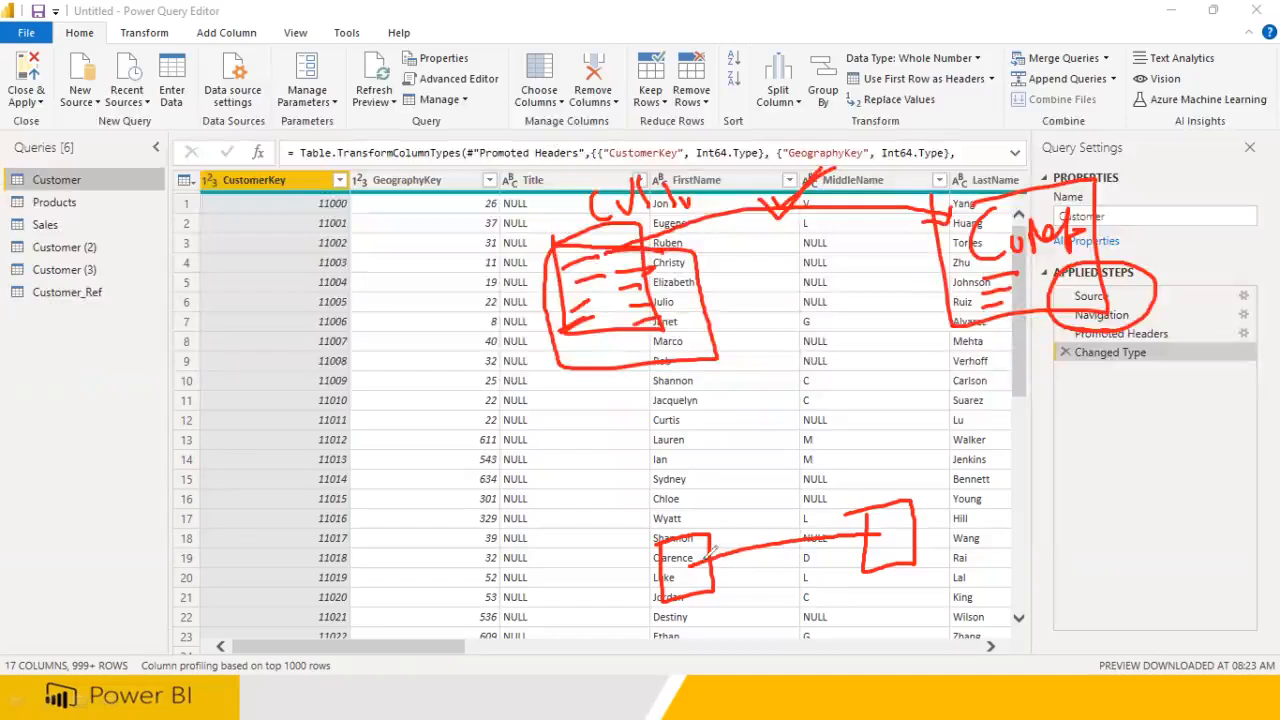
{"action": "left_click_drag", "start_coordinate": [673, 561], "coordinate": [695, 557]}
{"action": "left_click_drag", "start_coordinate": [875, 529], "coordinate": [889, 524]}
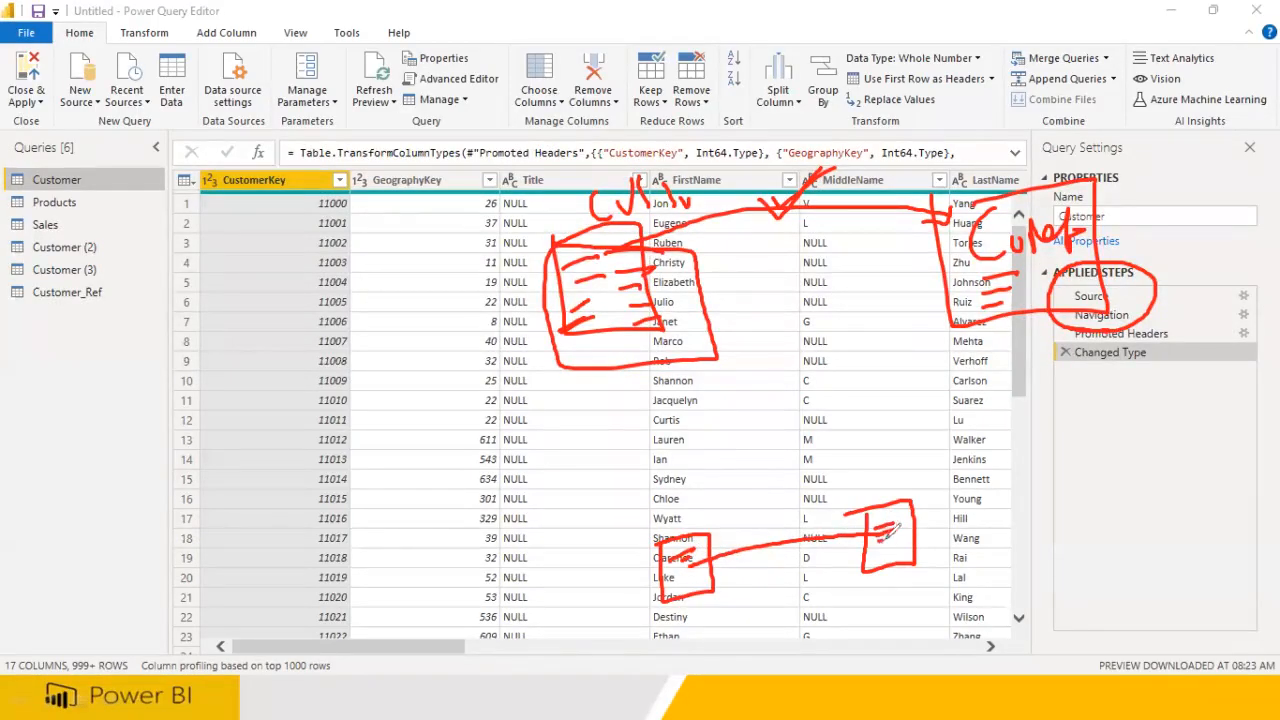
{"action": "left_click_drag", "start_coordinate": [745, 520], "coordinate": [798, 550]}
{"action": "left_click_drag", "start_coordinate": [780, 508], "coordinate": [778, 562]}
{"action": "left_click_drag", "start_coordinate": [884, 586], "coordinate": [928, 575]}
{"action": "left_click_drag", "start_coordinate": [688, 612], "coordinate": [745, 603]}
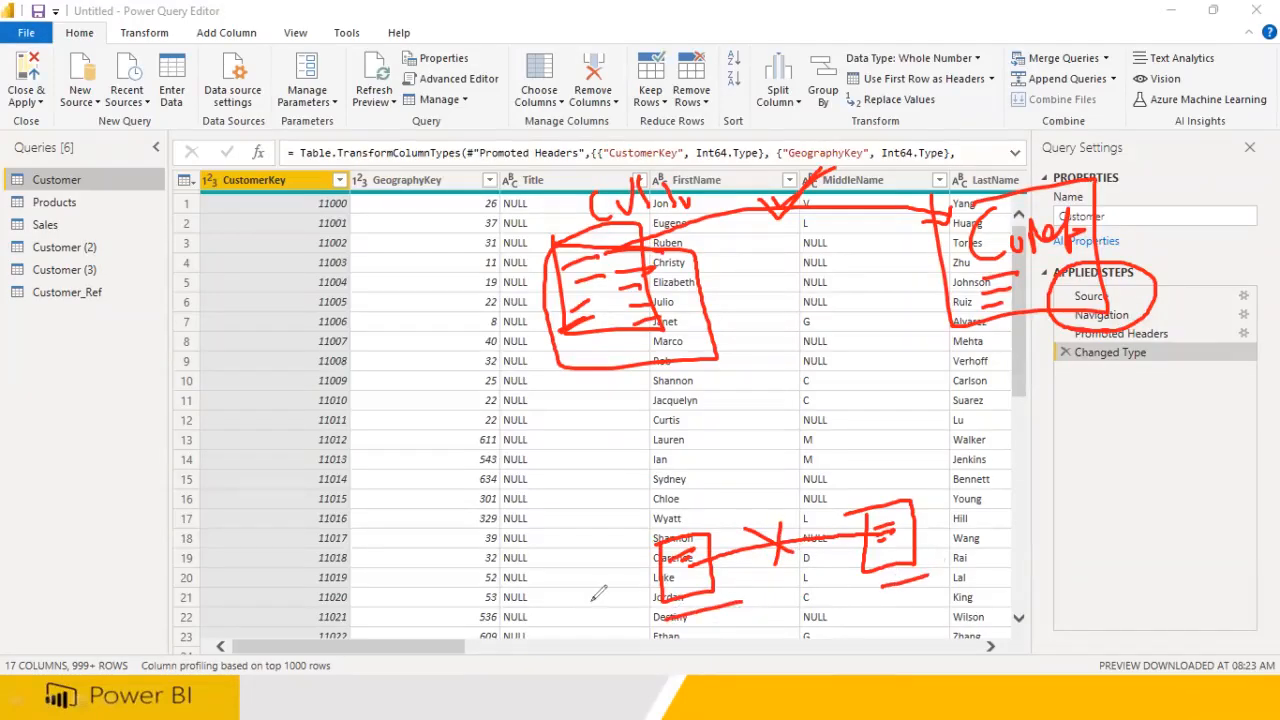
{"action": "left_click_drag", "start_coordinate": [543, 597], "coordinate": [650, 565]}
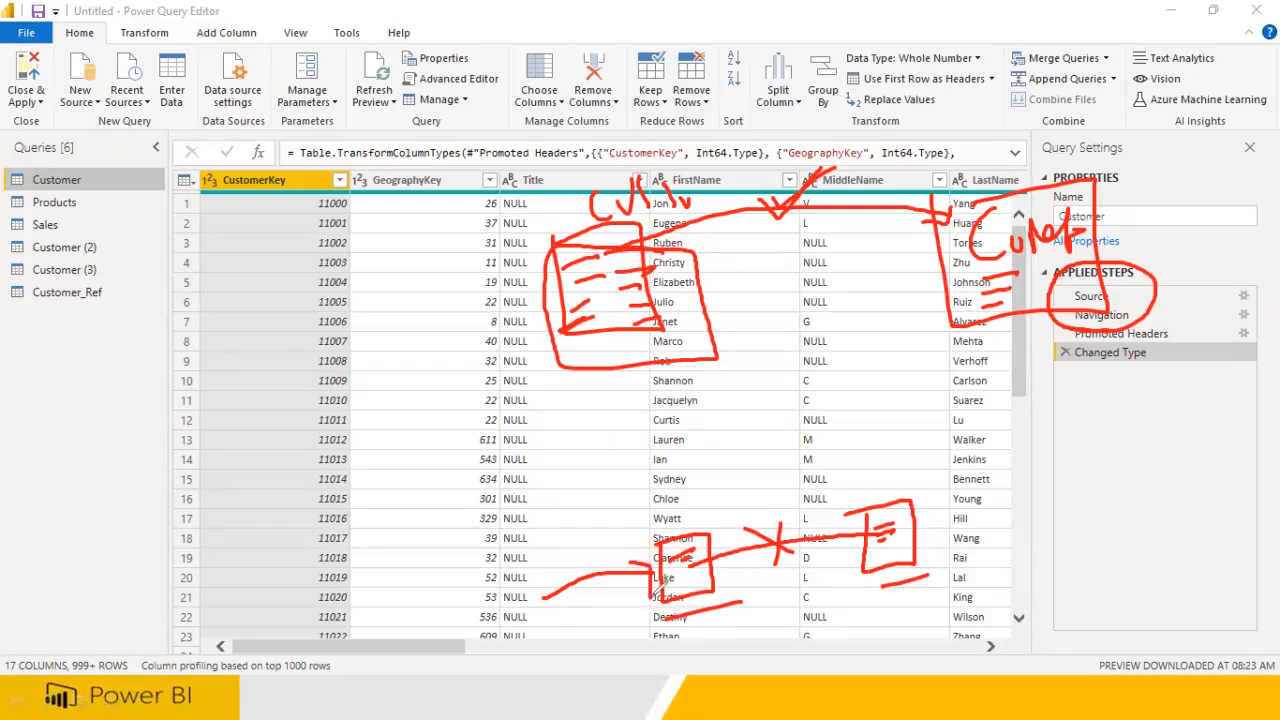
{"action": "mouse_move", "coordinate": [1022, 509]}
{"action": "left_mouse_down"}
{"action": "mouse_move", "coordinate": [932, 550]}
{"action": "mouse_move", "coordinate": [952, 551]}
{"action": "left_mouse_up"}
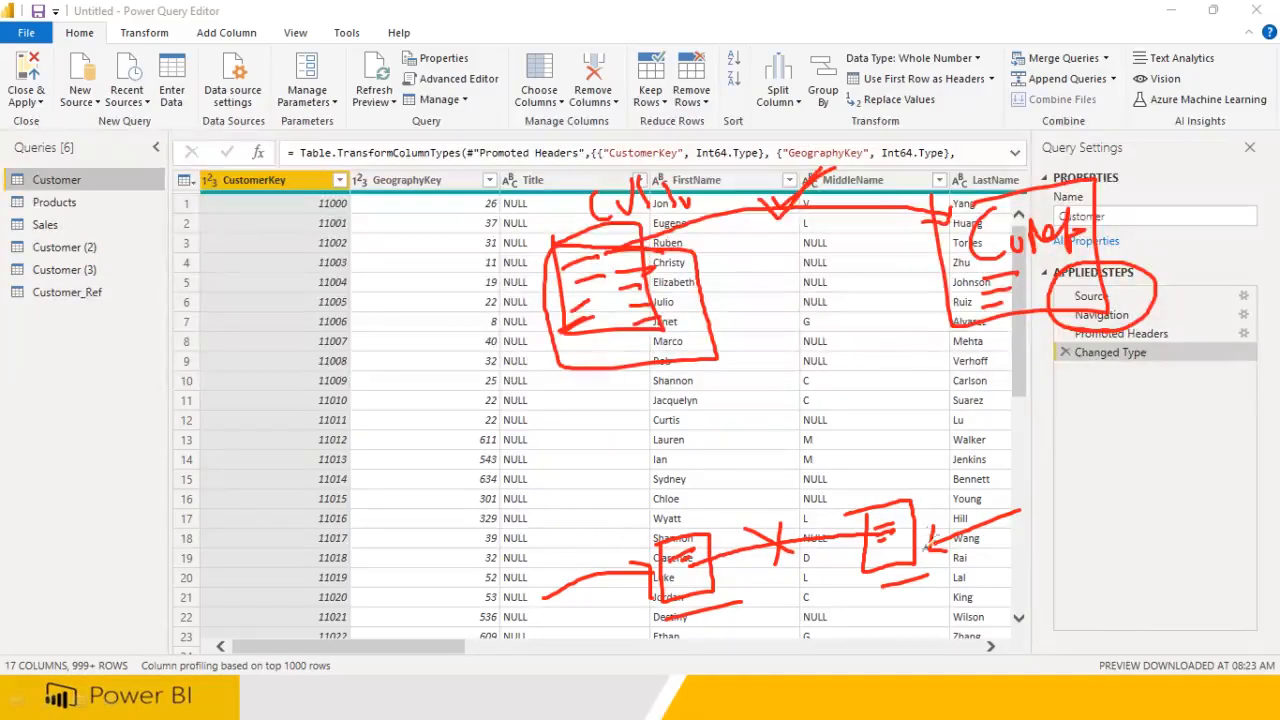
{"action": "mouse_move", "coordinate": [180, 252]}
{"action": "left_mouse_down"}
{"action": "mouse_move", "coordinate": [180, 335]}
{"action": "mouse_move", "coordinate": [249, 306]}
{"action": "mouse_move", "coordinate": [190, 262]}
{"action": "left_mouse_up"}
{"action": "mouse_move", "coordinate": [380, 238]}
{"action": "left_mouse_down"}
{"action": "mouse_move", "coordinate": [435, 318]}
{"action": "mouse_move", "coordinate": [400, 244]}
{"action": "mouse_move", "coordinate": [345, 248]}
{"action": "left_mouse_up"}
{"action": "left_click_drag", "start_coordinate": [220, 312], "coordinate": [380, 297]}
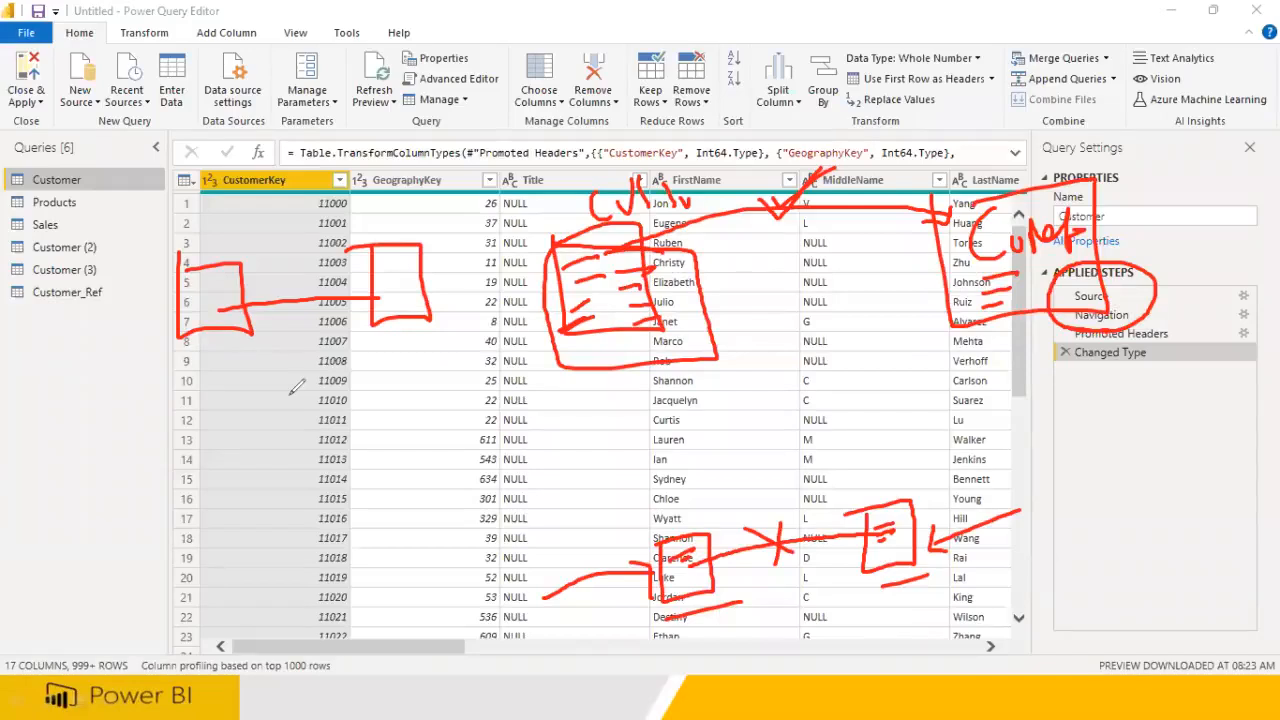
{"action": "left_click_drag", "start_coordinate": [299, 292], "coordinate": [338, 255]}
{"action": "mouse_move", "coordinate": [228, 304]}
{"action": "left_mouse_down"}
{"action": "mouse_move", "coordinate": [405, 291]}
{"action": "mouse_move", "coordinate": [430, 255]}
{"action": "mouse_move", "coordinate": [405, 308]}
{"action": "mouse_move", "coordinate": [417, 280]}
{"action": "left_mouse_up"}
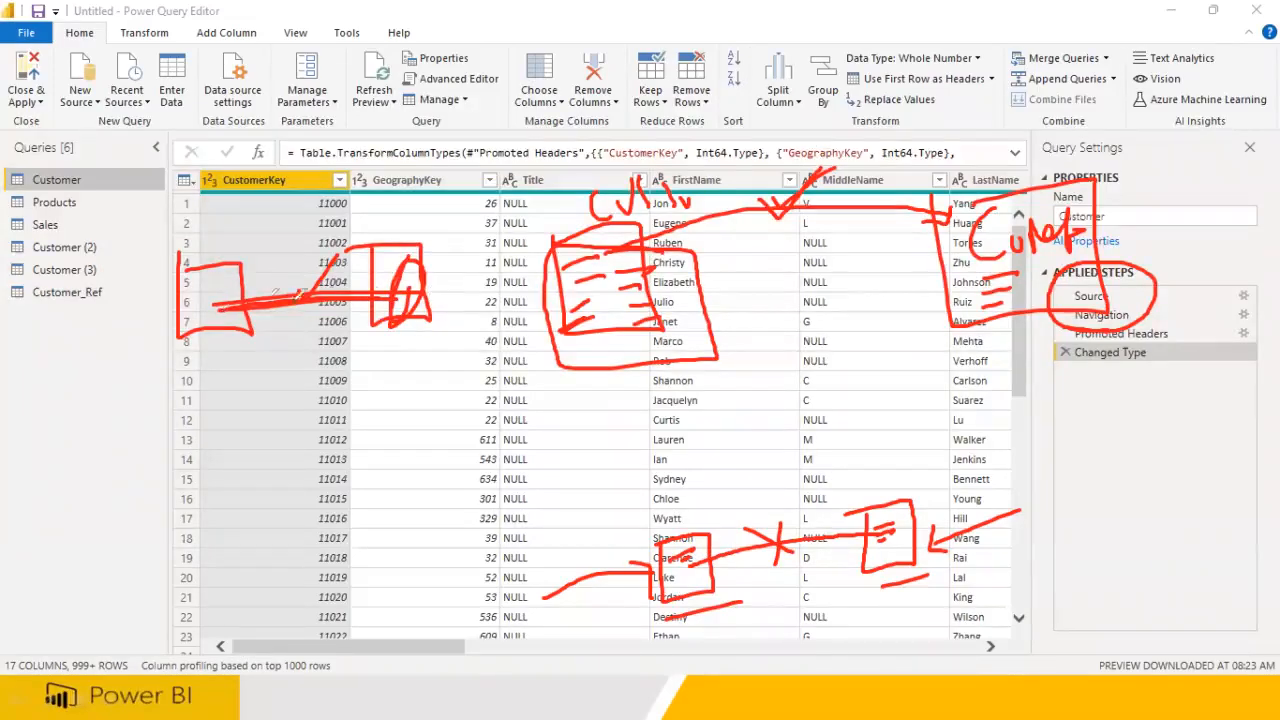
{"action": "left_click_drag", "start_coordinate": [133, 354], "coordinate": [198, 306]}
{"action": "left_click_drag", "start_coordinate": [369, 313], "coordinate": [442, 299]}
{"action": "left_click_drag", "start_coordinate": [404, 352], "coordinate": [466, 326]}
{"action": "left_click_drag", "start_coordinate": [137, 385], "coordinate": [215, 308]}
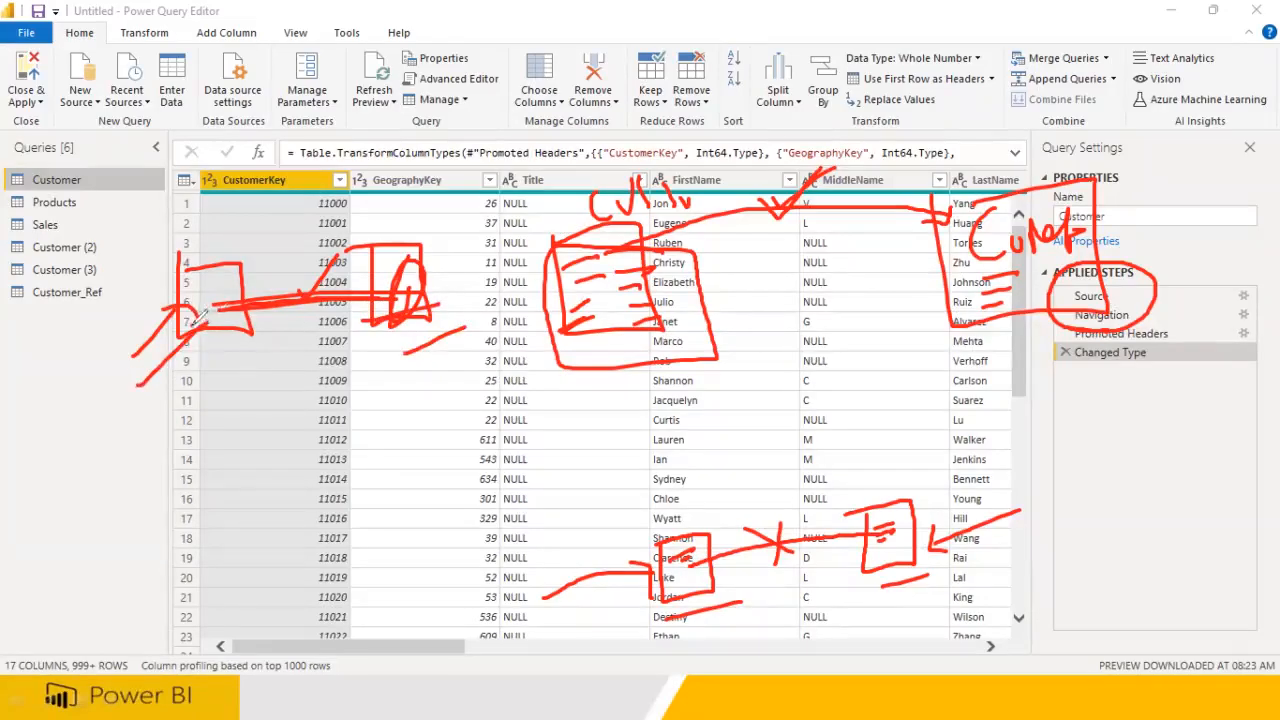
{"action": "left_click_drag", "start_coordinate": [366, 351], "coordinate": [468, 325]}
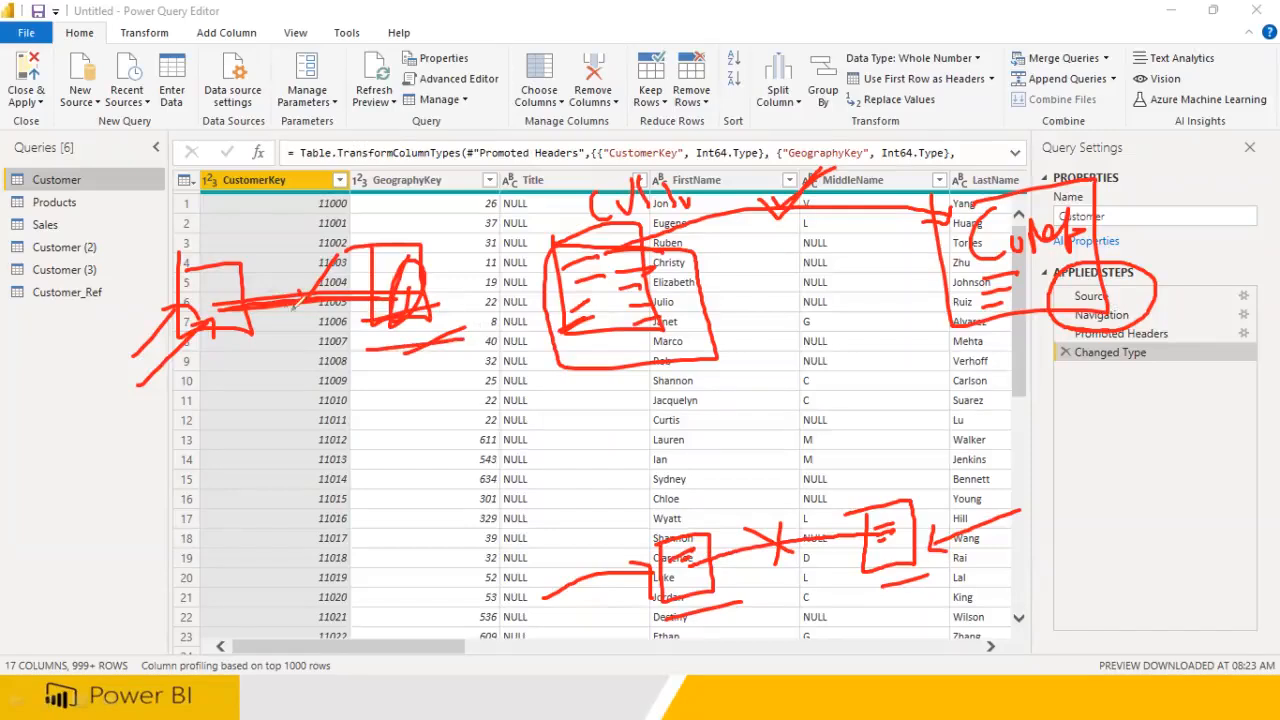
{"action": "mouse_move", "coordinate": [242, 306]}
{"action": "left_mouse_down"}
{"action": "mouse_move", "coordinate": [390, 296]}
{"action": "mouse_move", "coordinate": [284, 302]}
{"action": "left_mouse_up"}
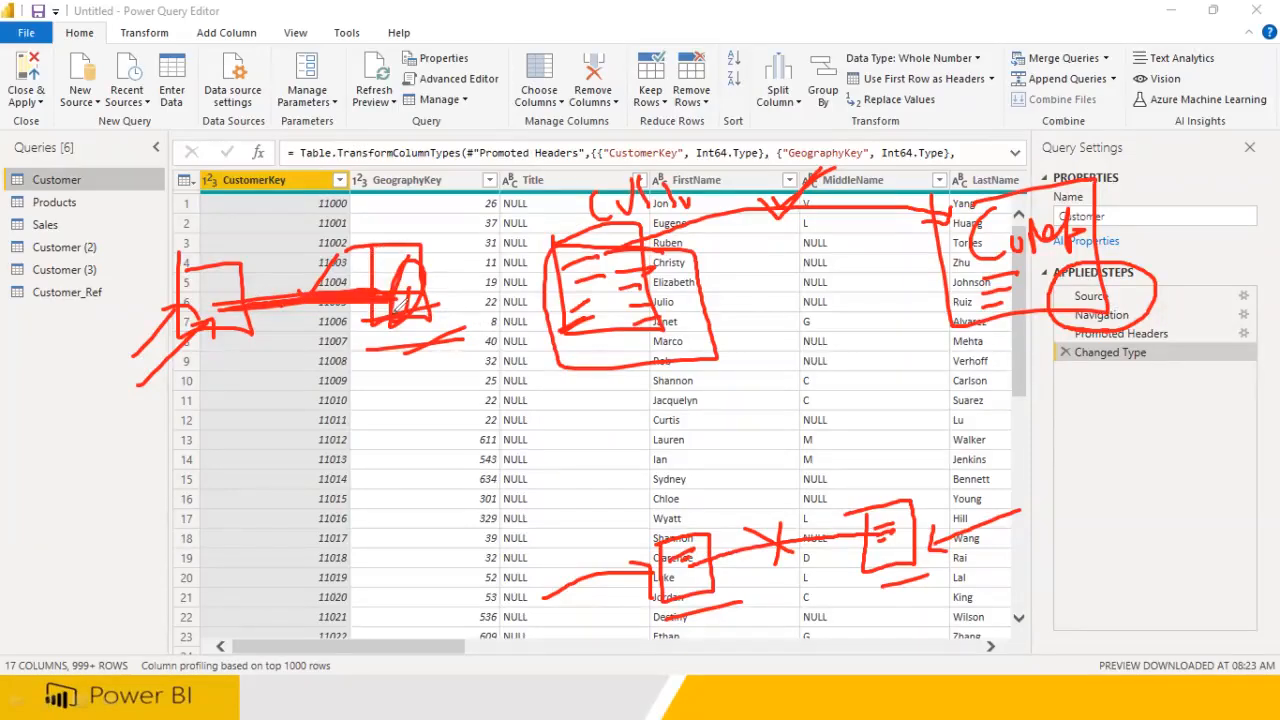
{"action": "mouse_move", "coordinate": [32, 180]}
{"action": "left_mouse_down"}
{"action": "mouse_move", "coordinate": [100, 192]}
{"action": "mouse_move", "coordinate": [124, 152]}
{"action": "mouse_move", "coordinate": [20, 168]}
{"action": "mouse_move", "coordinate": [40, 192]}
{"action": "left_mouse_up"}
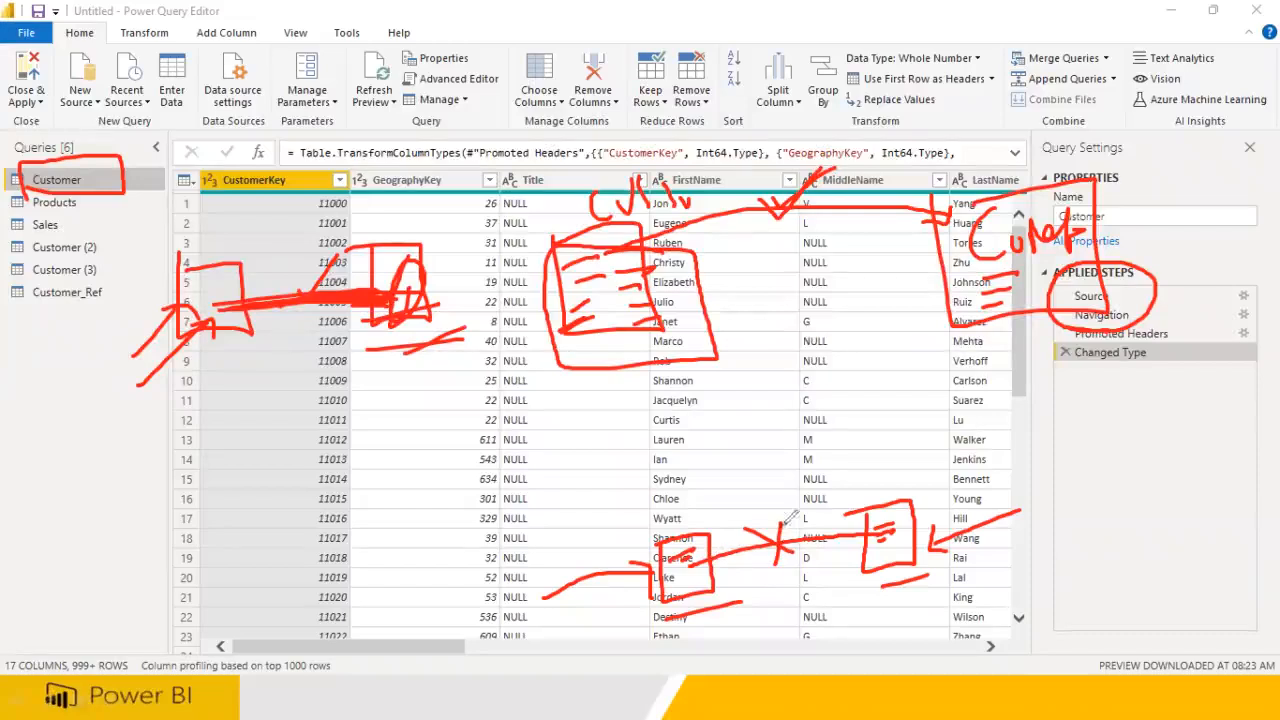
{"action": "mouse_move", "coordinate": [767, 332]}
{"action": "left_mouse_down"}
{"action": "mouse_move", "coordinate": [800, 378]}
{"action": "mouse_move", "coordinate": [802, 323]}
{"action": "mouse_move", "coordinate": [767, 332]}
{"action": "left_mouse_up"}
{"action": "mouse_move", "coordinate": [858, 320]}
{"action": "left_mouse_down"}
{"action": "mouse_move", "coordinate": [906, 374]}
{"action": "mouse_move", "coordinate": [842, 333]}
{"action": "mouse_move", "coordinate": [882, 338]}
{"action": "mouse_move", "coordinate": [898, 314]}
{"action": "left_mouse_up"}
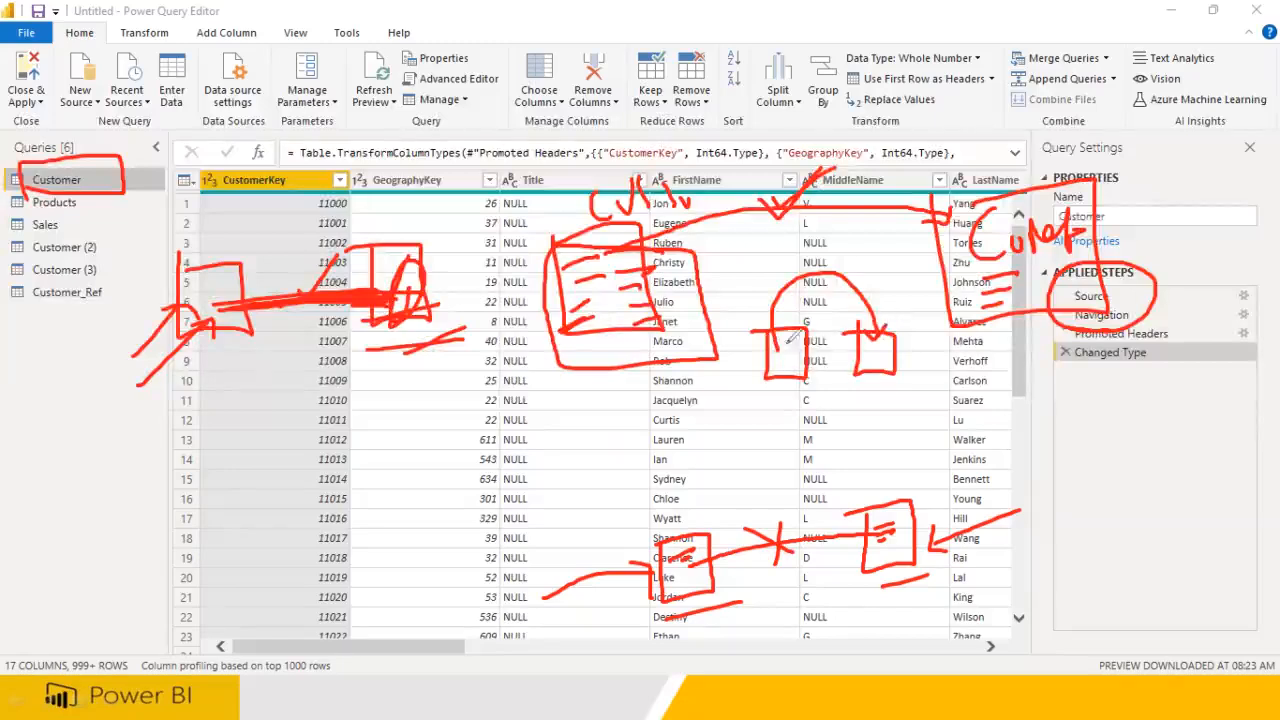
{"action": "mouse_move", "coordinate": [776, 346]}
{"action": "left_mouse_down"}
{"action": "mouse_move", "coordinate": [789, 288]}
{"action": "mouse_move", "coordinate": [877, 325]}
{"action": "mouse_move", "coordinate": [795, 303]}
{"action": "mouse_move", "coordinate": [784, 385]}
{"action": "mouse_move", "coordinate": [878, 352]}
{"action": "mouse_move", "coordinate": [826, 386]}
{"action": "mouse_move", "coordinate": [810, 356]}
{"action": "mouse_move", "coordinate": [816, 372]}
{"action": "mouse_move", "coordinate": [855, 375]}
{"action": "mouse_move", "coordinate": [912, 356]}
{"action": "mouse_move", "coordinate": [898, 362]}
{"action": "left_mouse_up"}
{"action": "mouse_move", "coordinate": [103, 288]}
{"action": "left_mouse_down"}
{"action": "mouse_move", "coordinate": [150, 308]}
{"action": "mouse_move", "coordinate": [40, 290]}
{"action": "mouse_move", "coordinate": [212, 280]}
{"action": "mouse_move", "coordinate": [150, 179]}
{"action": "mouse_move", "coordinate": [112, 188]}
{"action": "mouse_move", "coordinate": [132, 206]}
{"action": "left_mouse_up"}
{"action": "mouse_move", "coordinate": [118, 250]}
{"action": "left_mouse_down"}
{"action": "mouse_move", "coordinate": [10, 262]}
{"action": "mouse_move", "coordinate": [140, 232]}
{"action": "mouse_move", "coordinate": [80, 178]}
{"action": "mouse_move", "coordinate": [135, 215]}
{"action": "mouse_move", "coordinate": [106, 273]}
{"action": "mouse_move", "coordinate": [146, 237]}
{"action": "mouse_move", "coordinate": [109, 255]}
{"action": "left_mouse_up"}
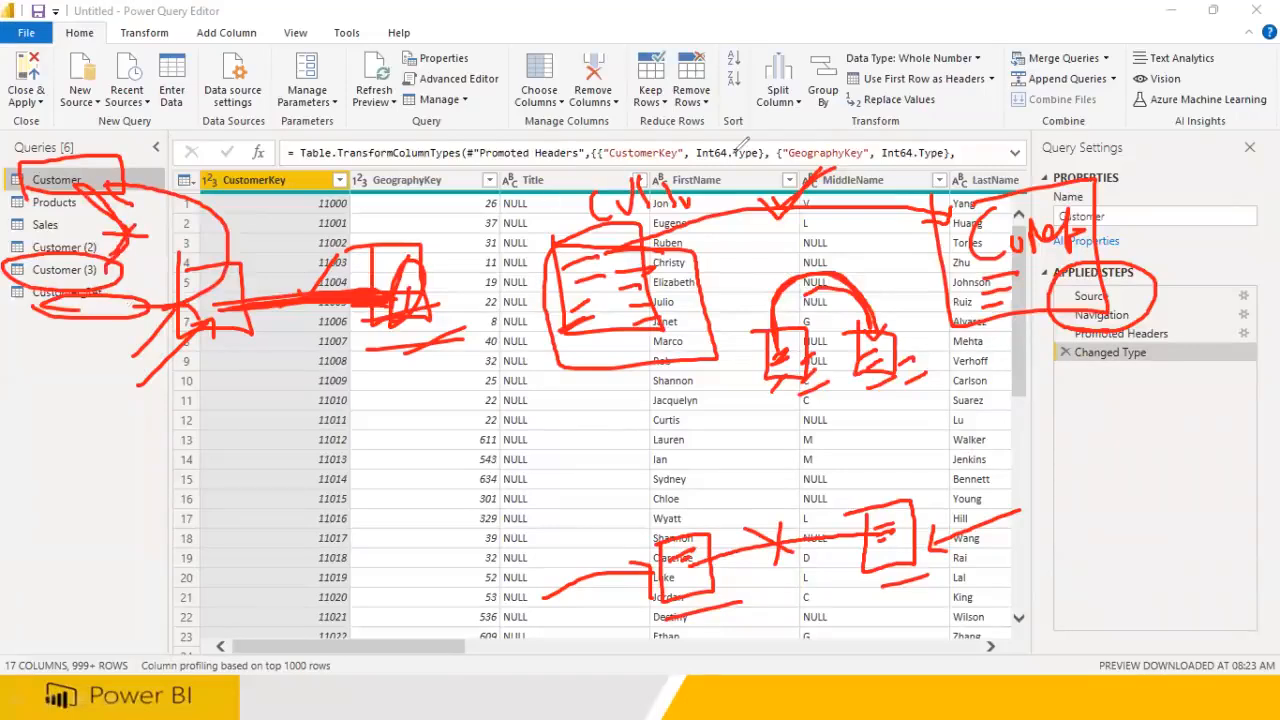
{"action": "key", "text": "Escape"}
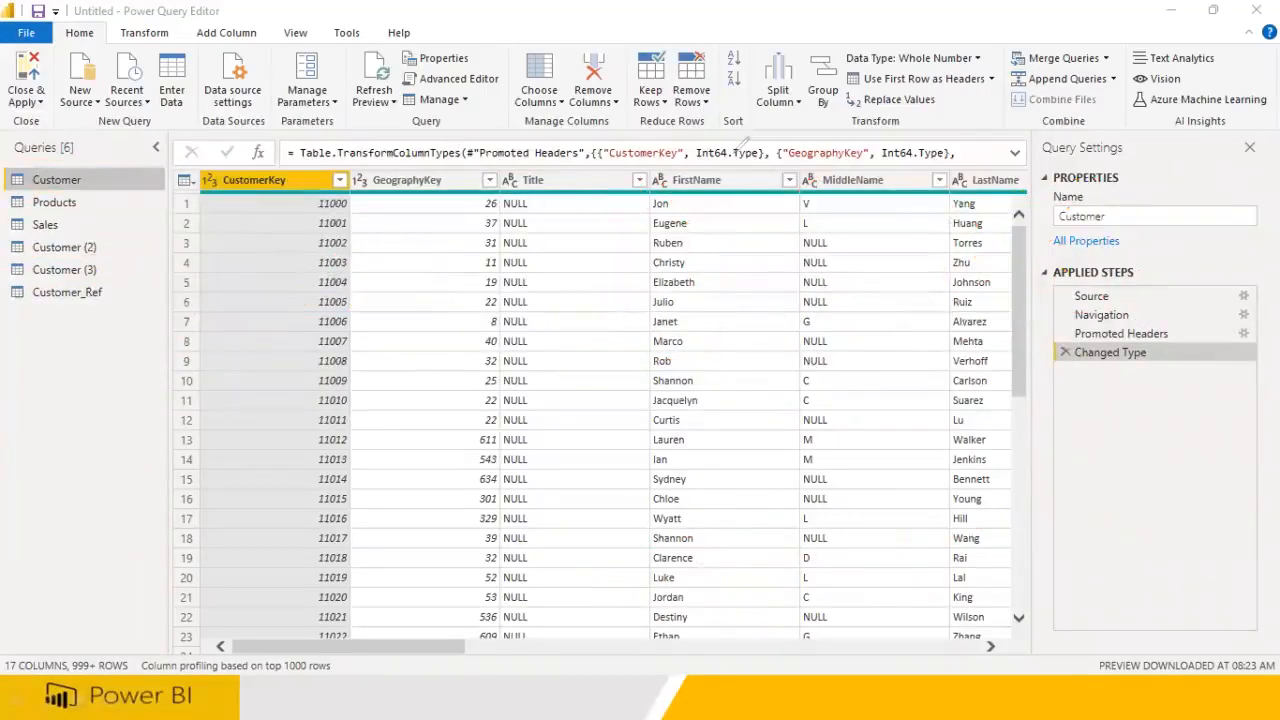
{"action": "left_click", "coordinate": [747, 692]}
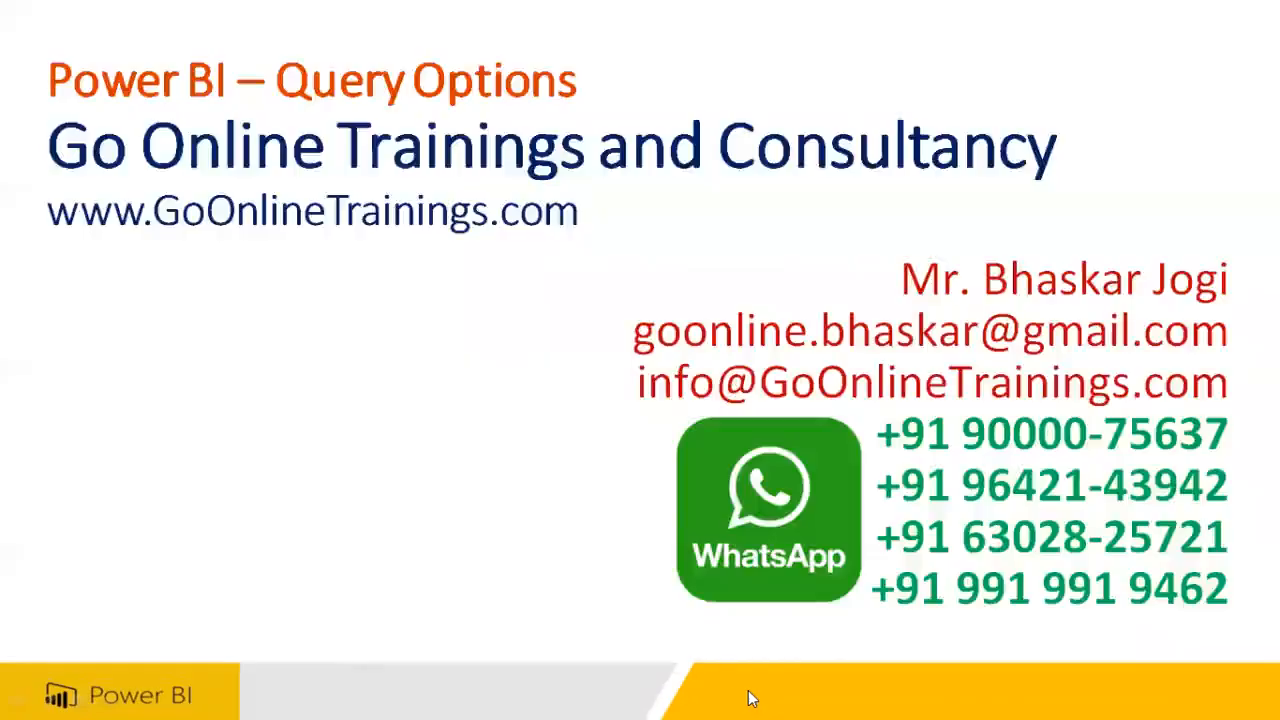
{"action": "left_click", "coordinate": [705, 358]}
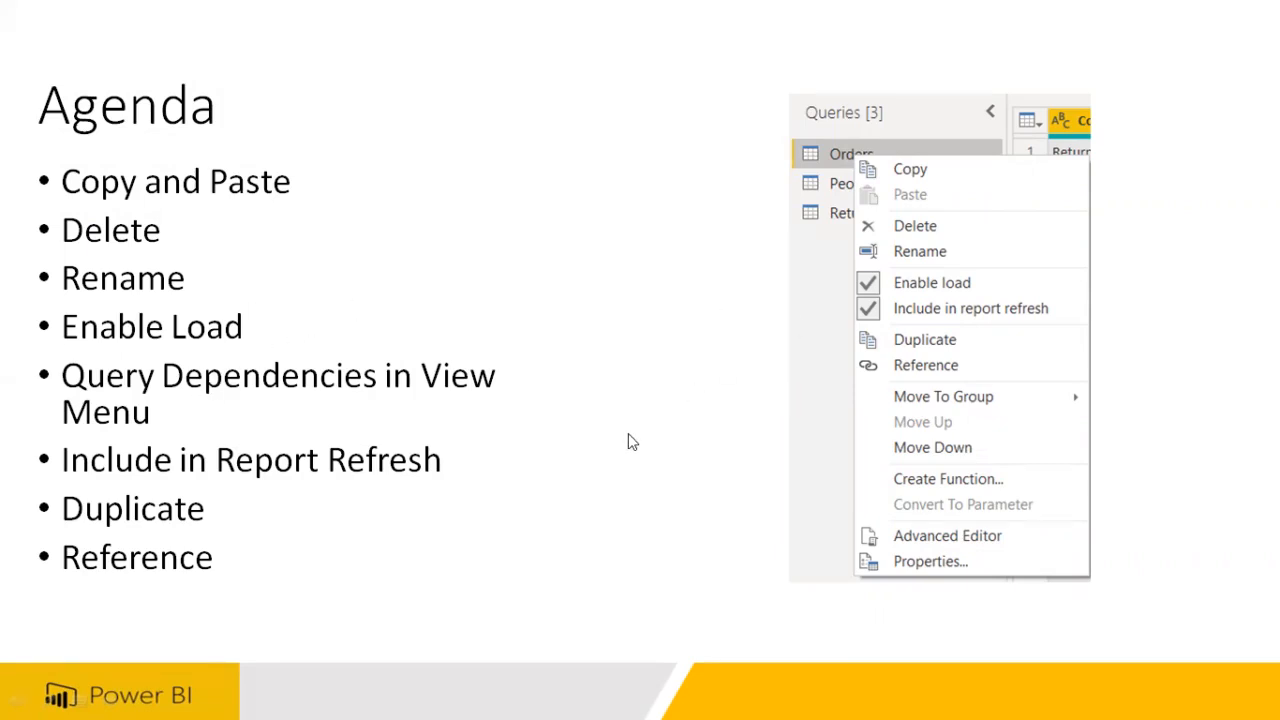
Switch to the Power Query Editor and delete the copied query Customer (2)
{"action": "key", "text": "super"}
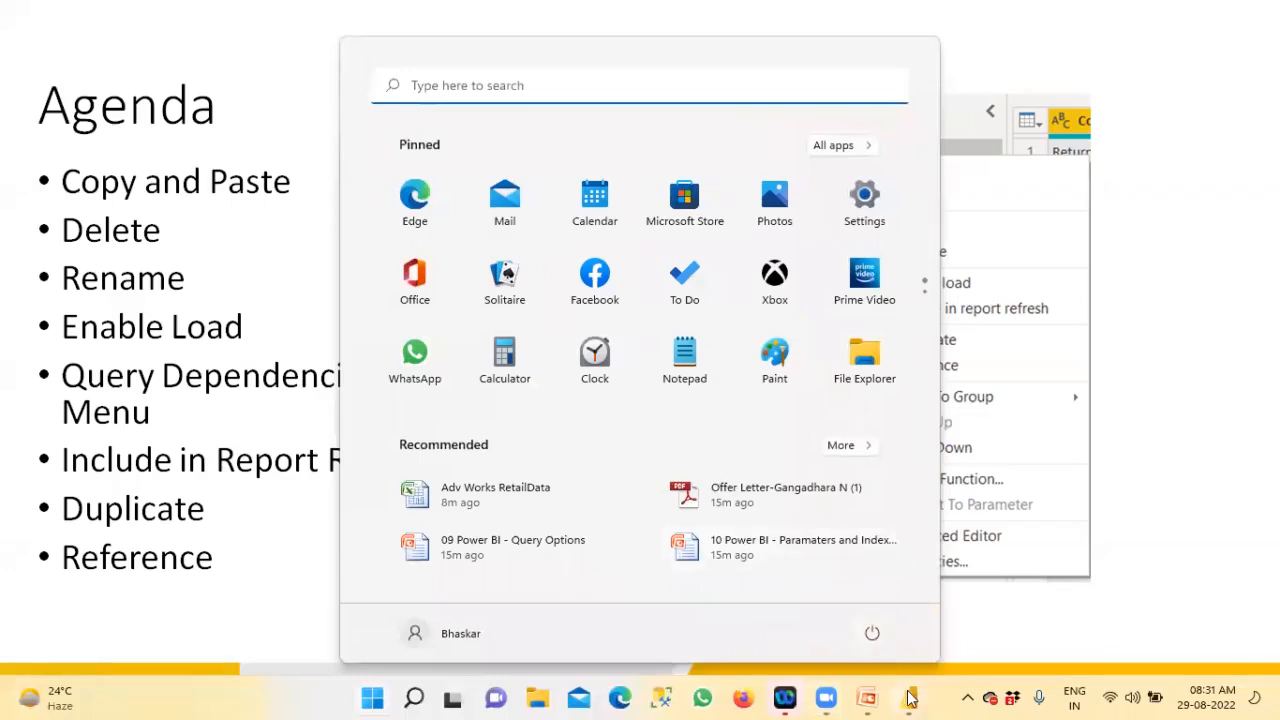
{"action": "mouse_move", "coordinate": [911, 697]}
{"action": "left_click", "coordinate": [999, 613]}
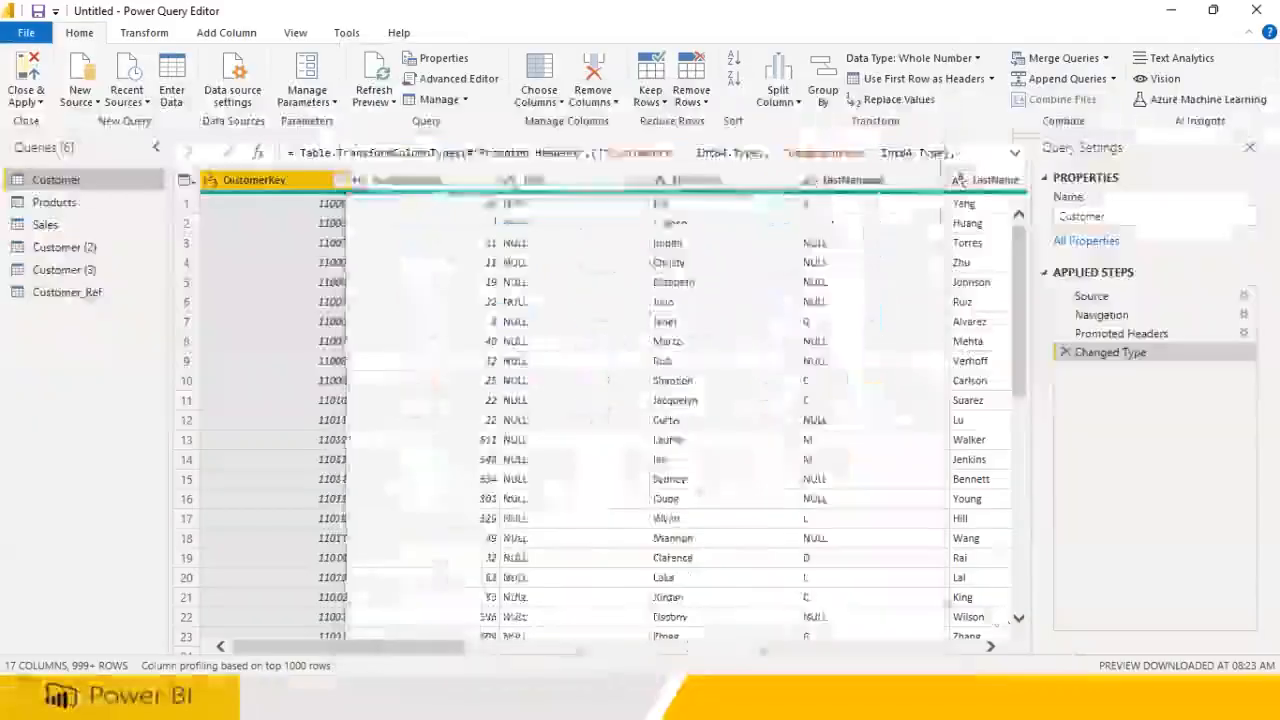
{"action": "right_click", "coordinate": [64, 178]}
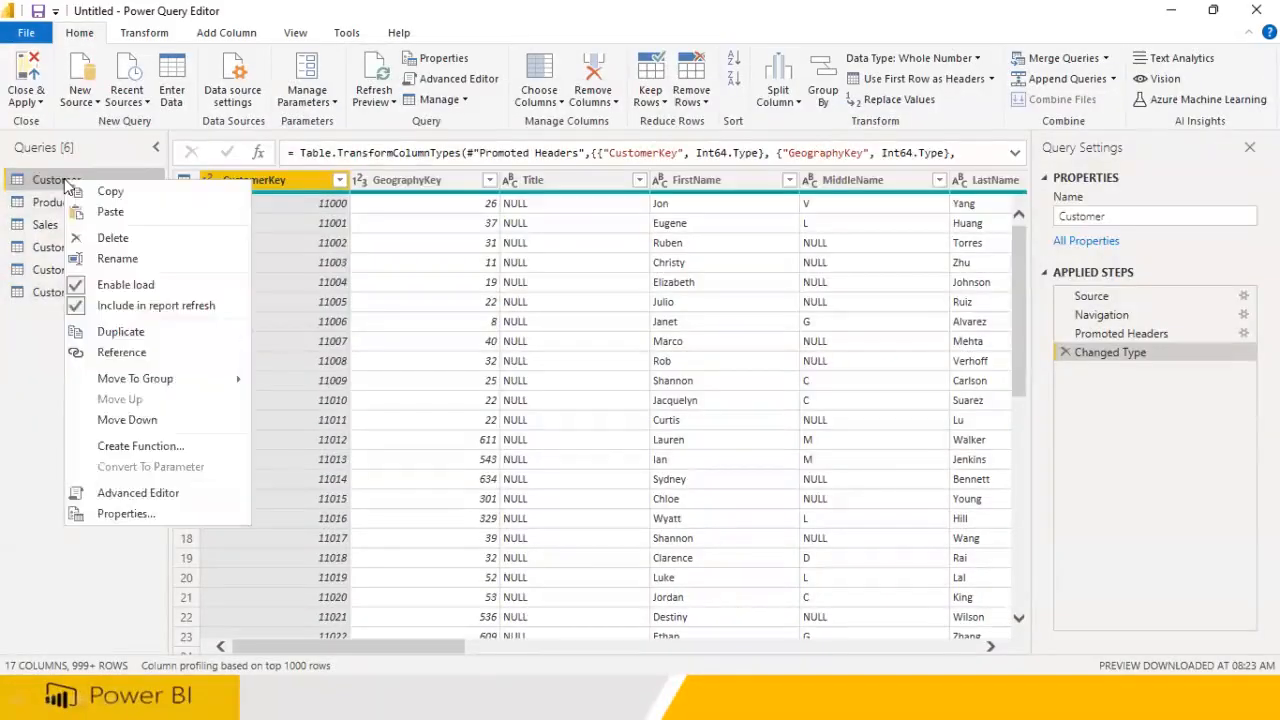
{"action": "left_click", "coordinate": [45, 224]}
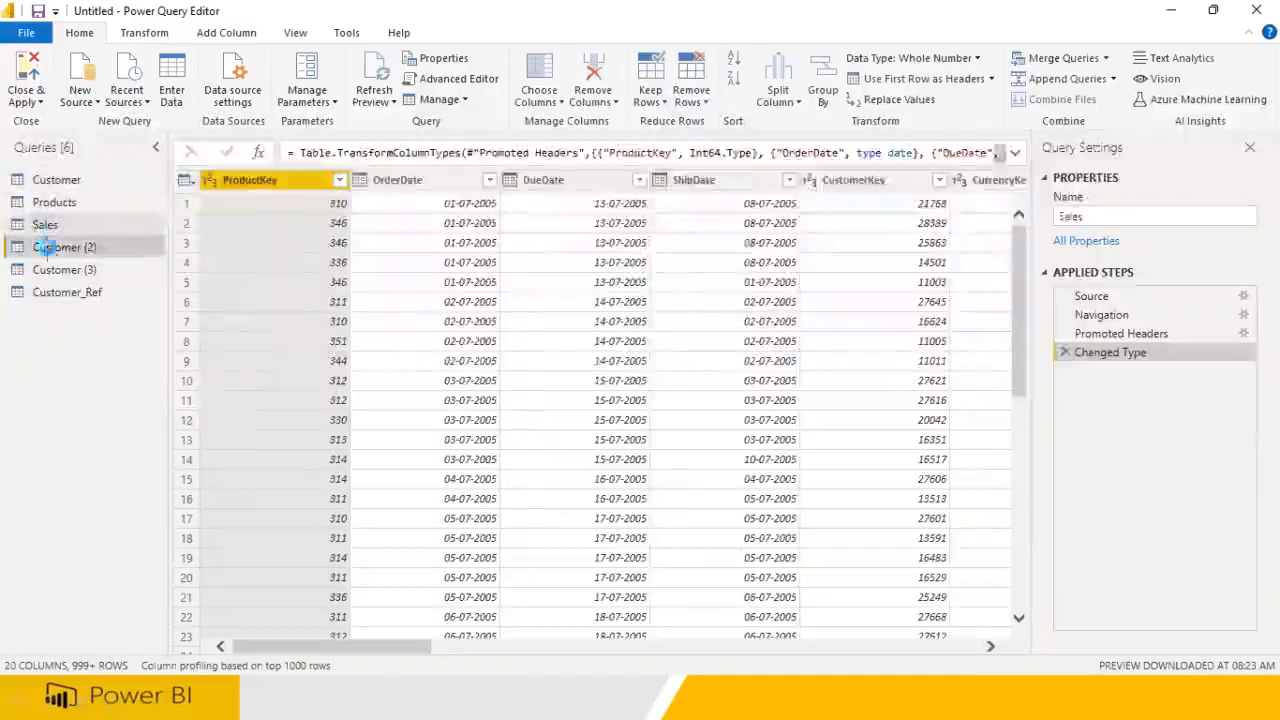
{"action": "left_click", "coordinate": [50, 249]}
{"action": "right_click", "coordinate": [50, 250]}
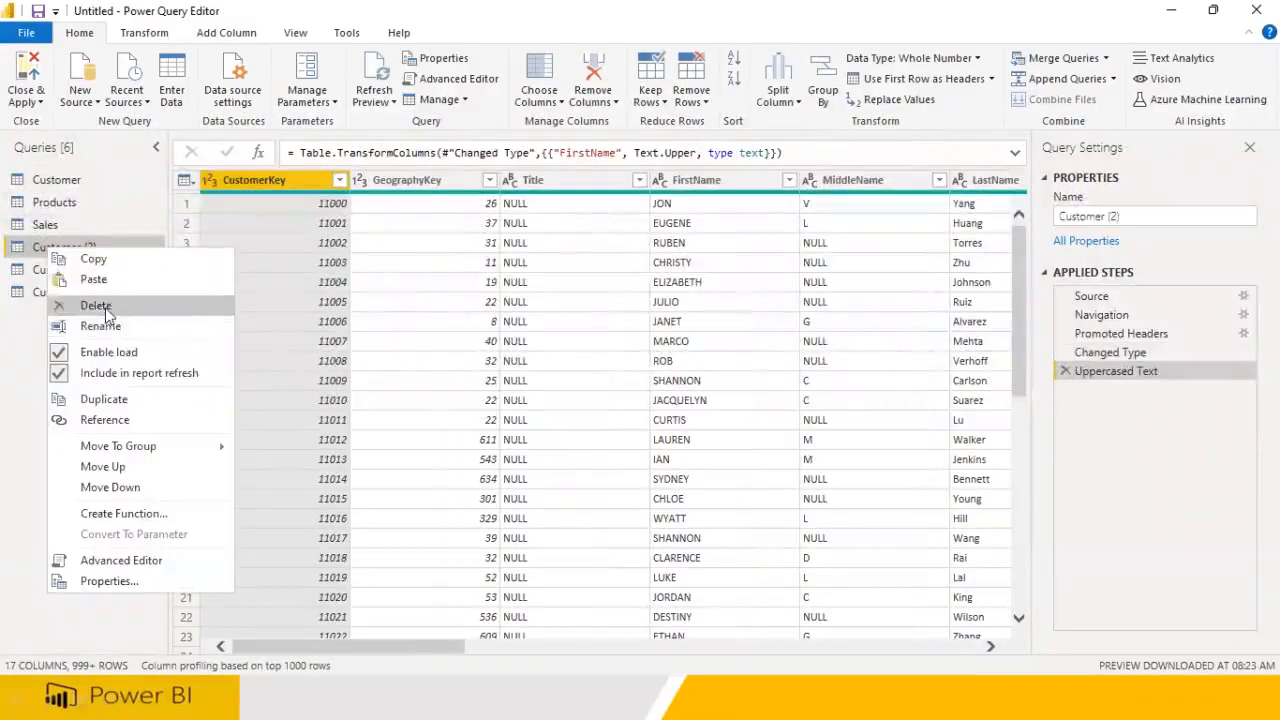
{"action": "left_click", "coordinate": [118, 304]}
{"action": "left_click", "coordinate": [729, 375]}
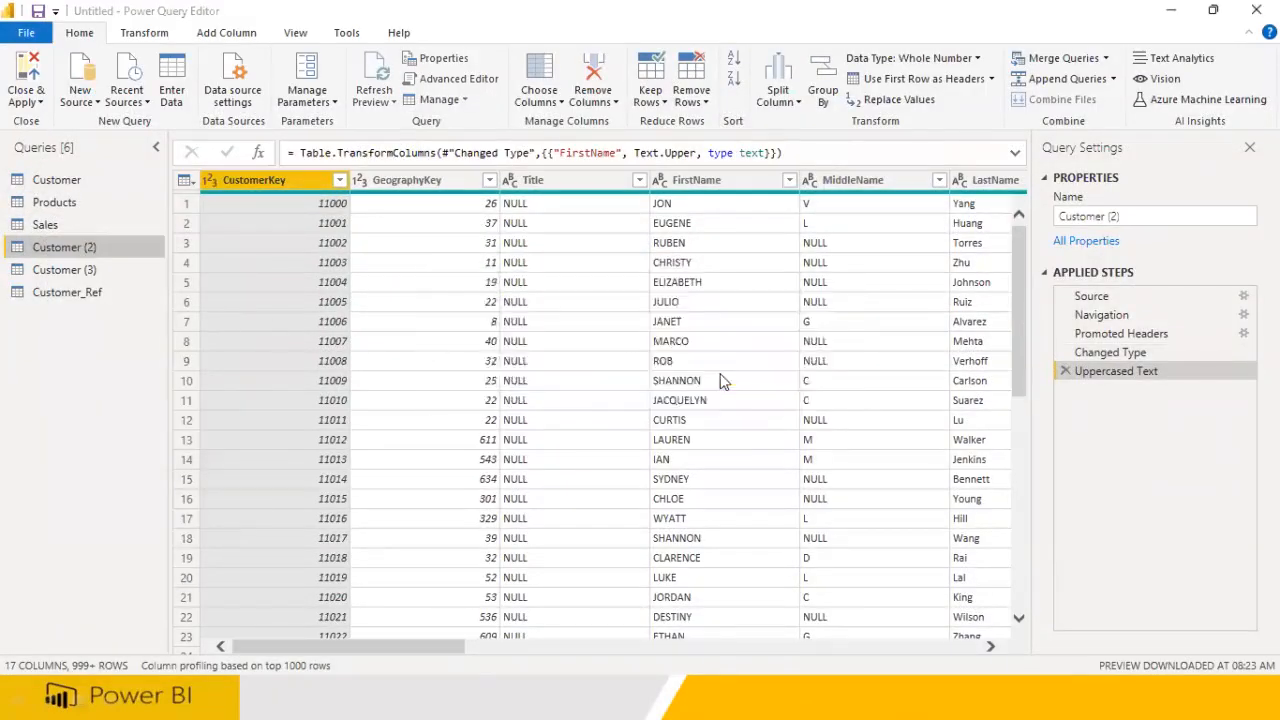
Rename the duplicated query Customer (3) as Customer_Dup
{"action": "left_click", "coordinate": [79, 248]}
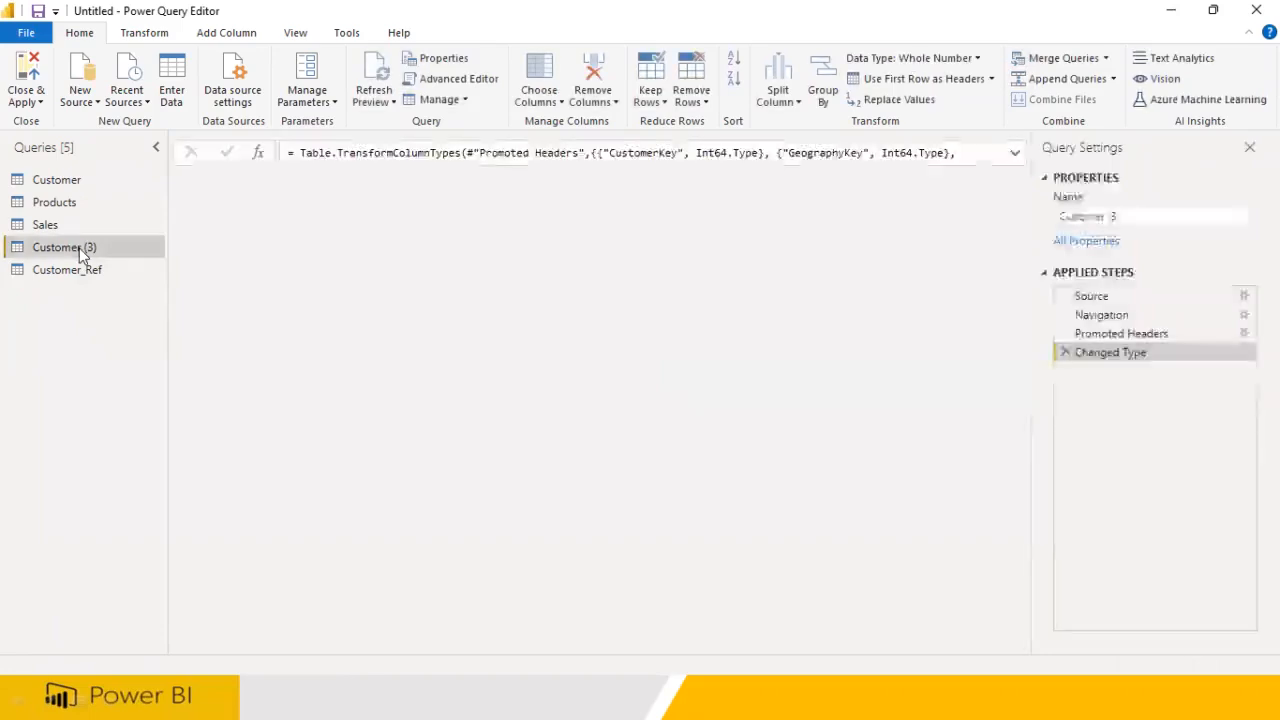
{"action": "left_click", "coordinate": [1141, 216]}
{"action": "left_click_drag", "start_coordinate": [1141, 216], "coordinate": [1096, 218]}
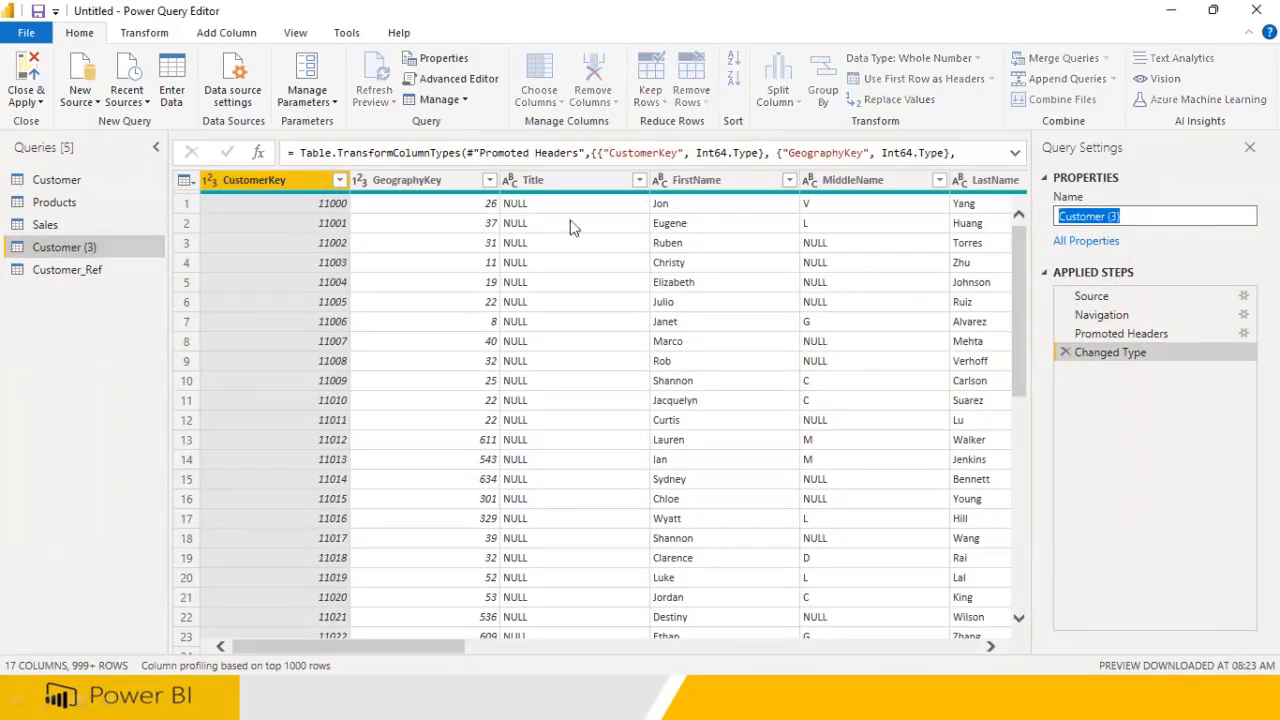
{"action": "left_click", "coordinate": [81, 246]}
{"action": "right_click", "coordinate": [81, 246]}
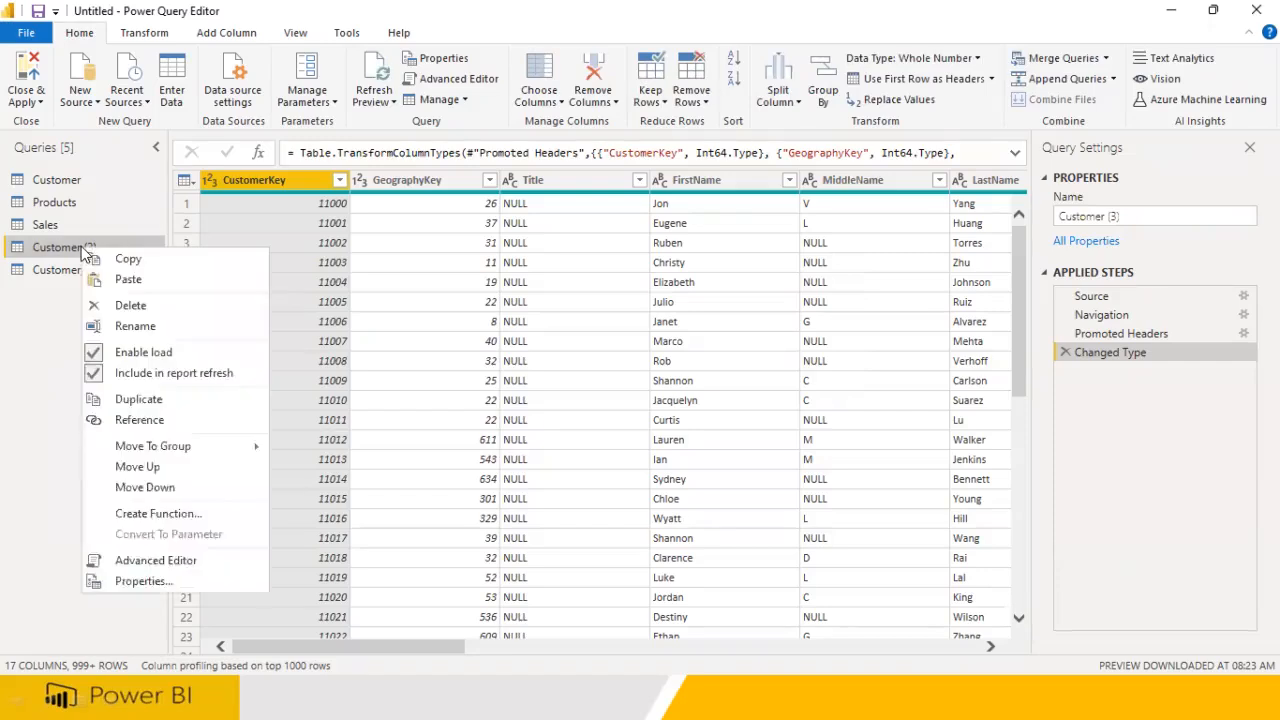
{"action": "left_click", "coordinate": [133, 321]}
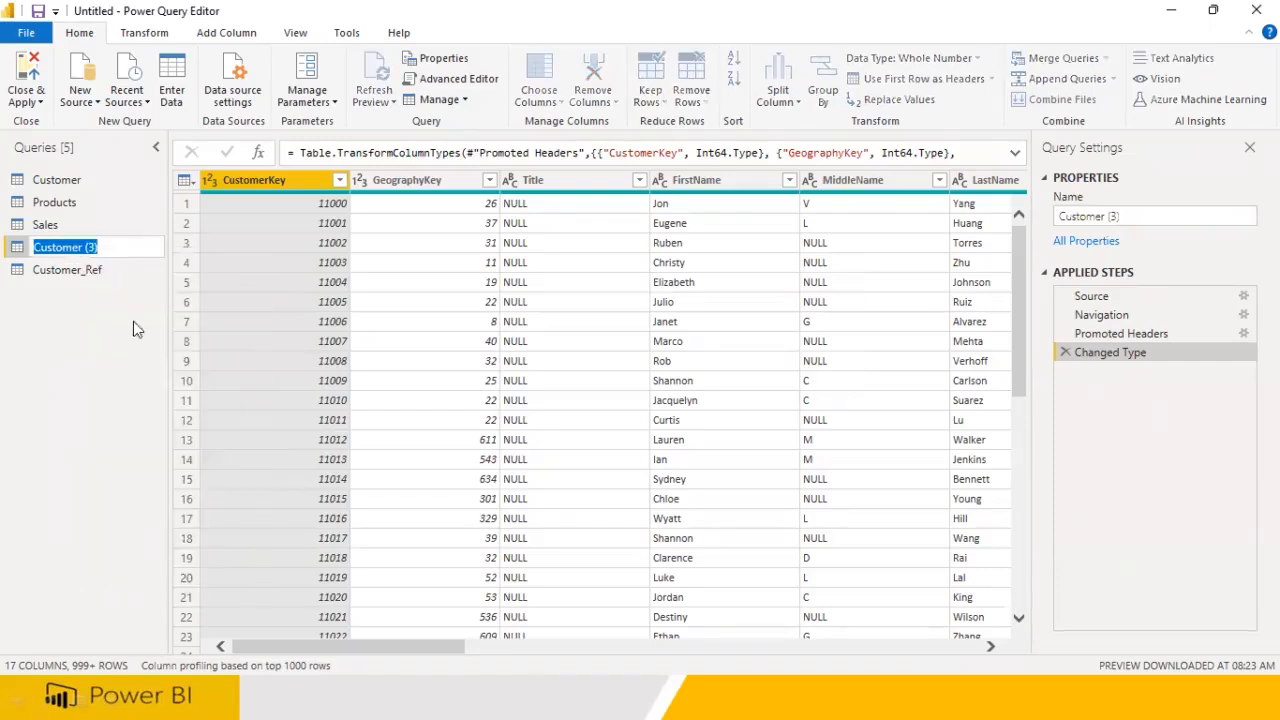
{"action": "left_click", "coordinate": [119, 247]}
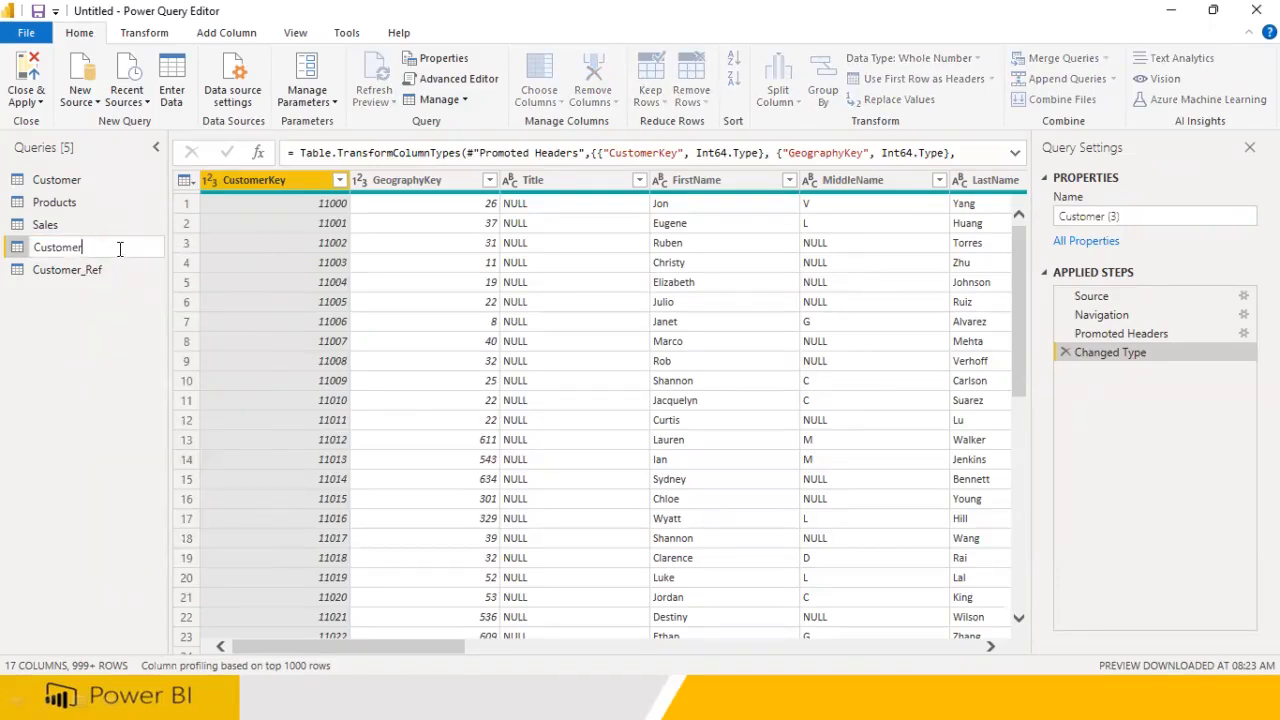
{"action": "type", "text": "_Dup"}
{"action": "key", "text": "Return"}
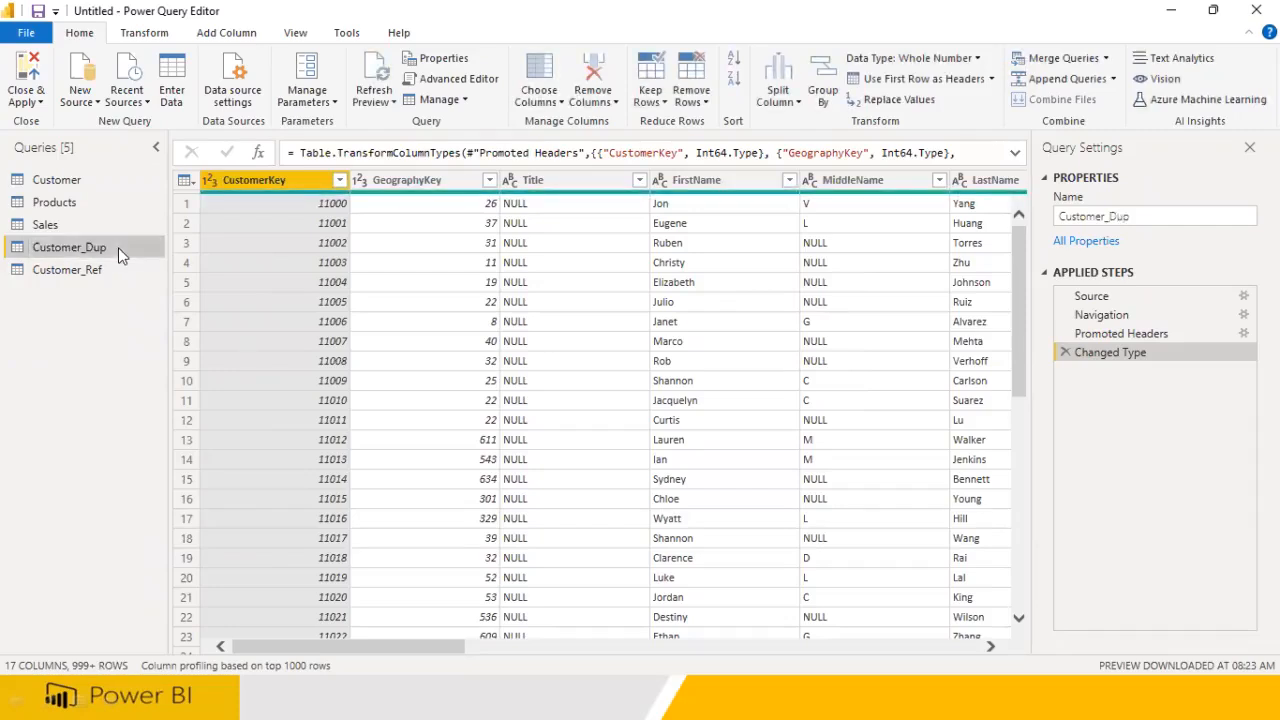
Display the Customer_Ref query and check the Include in report refresh setting of the Customer and Products queries
{"action": "left_click", "coordinate": [98, 270]}
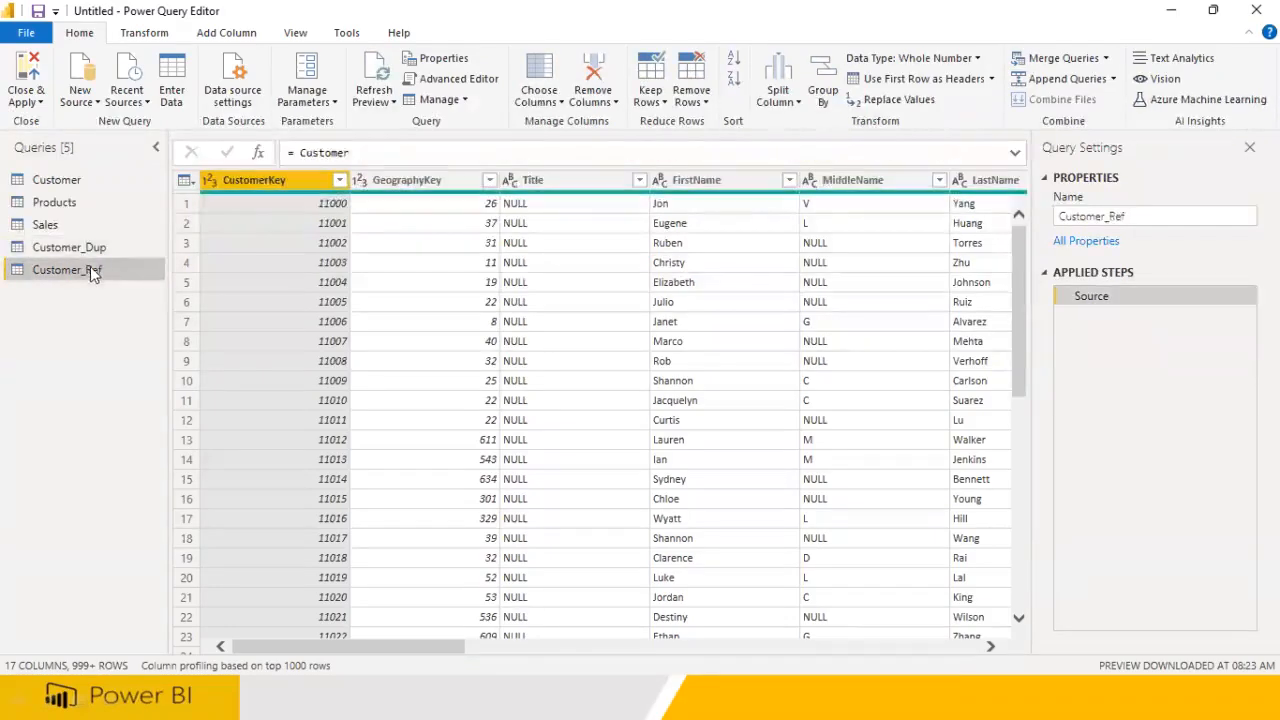
{"action": "right_click", "coordinate": [81, 306]}
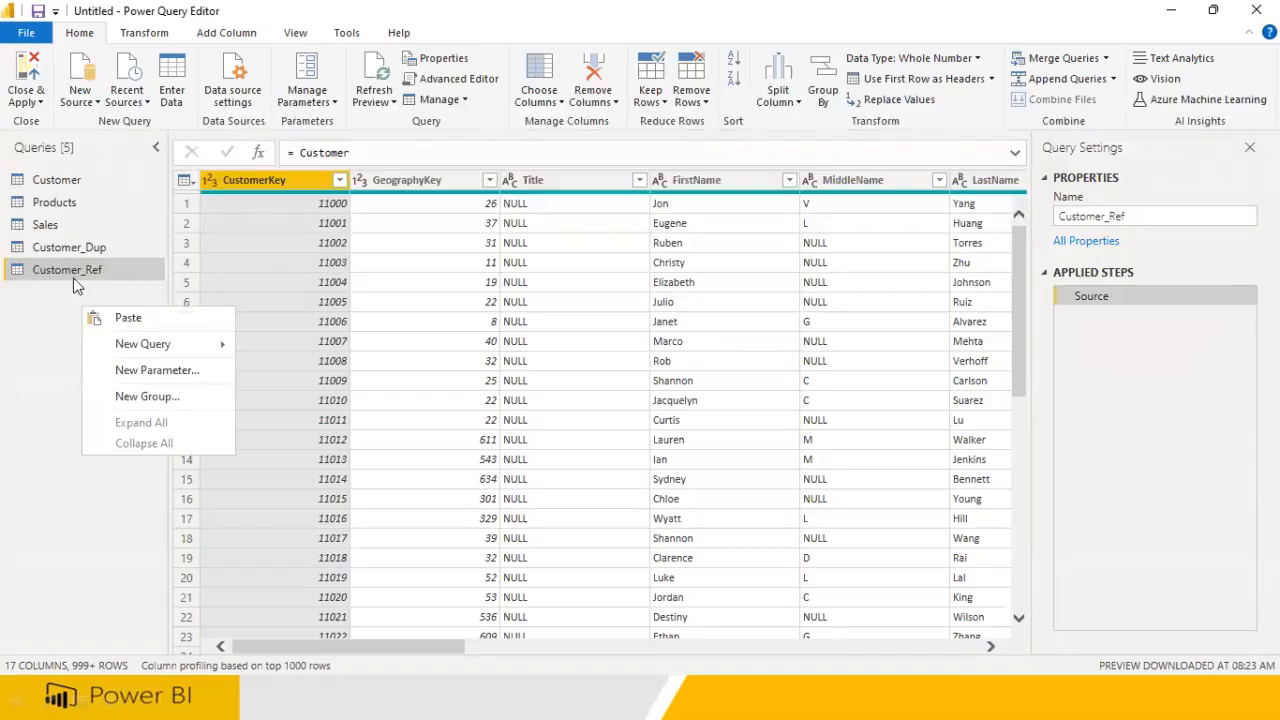
{"action": "right_click", "coordinate": [67, 180]}
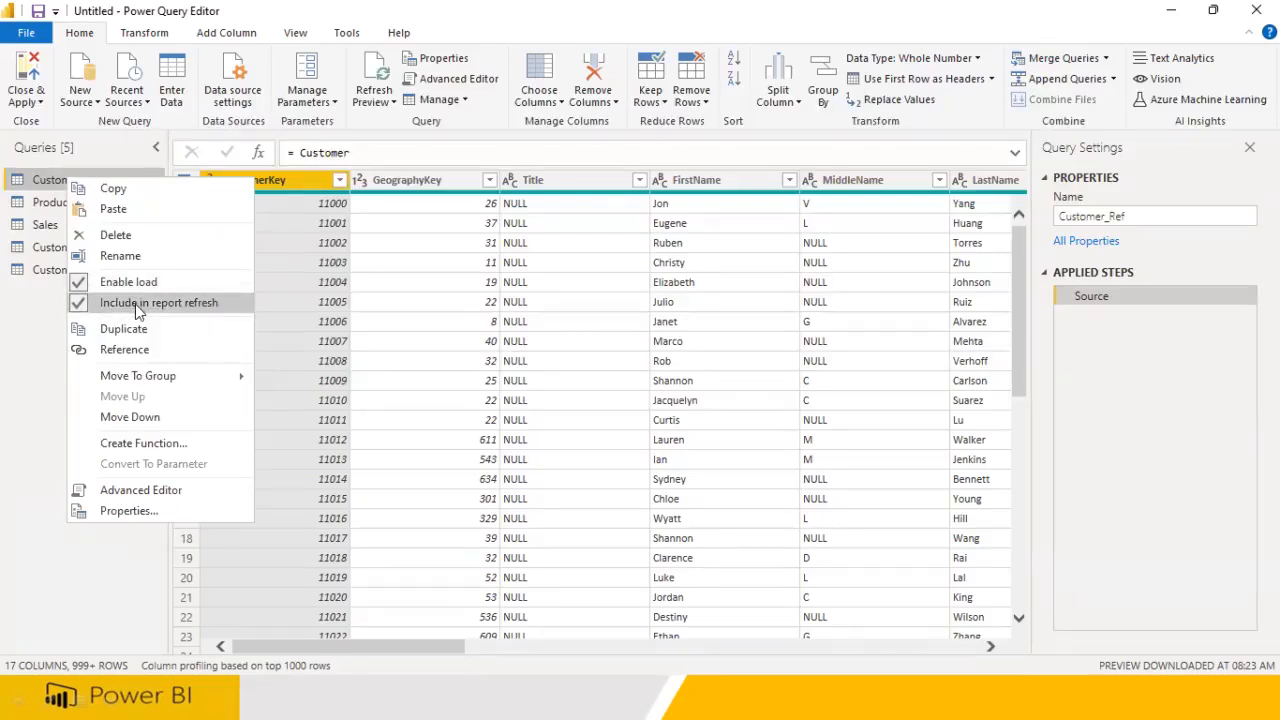
{"action": "left_click", "coordinate": [50, 205]}
{"action": "right_click", "coordinate": [51, 205]}
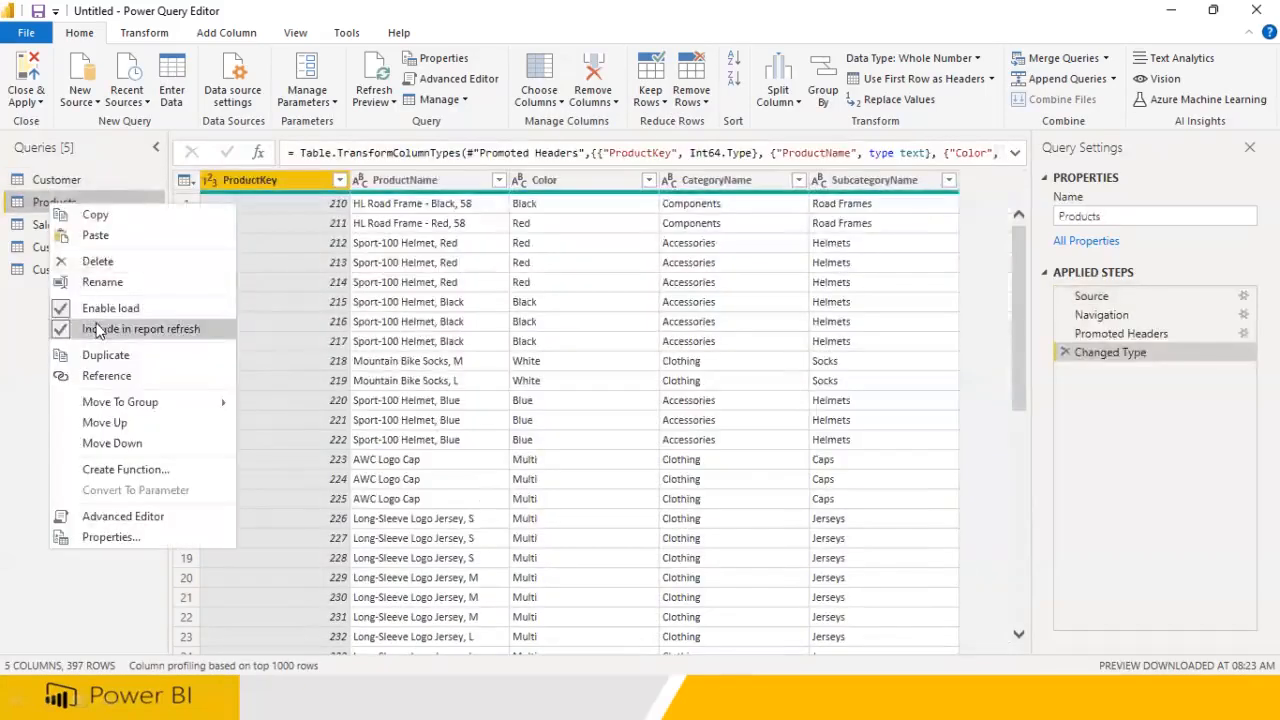
{"action": "left_click", "coordinate": [12, 320]}
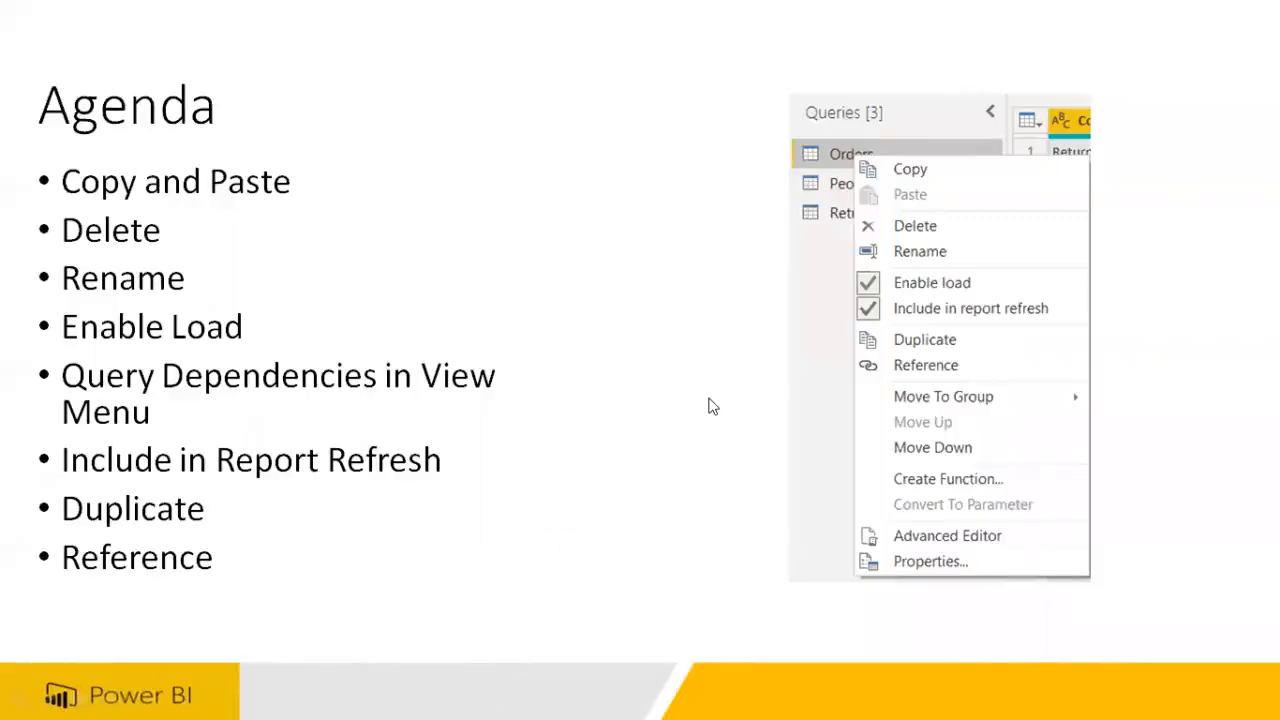
{"action": "key", "text": "super"}
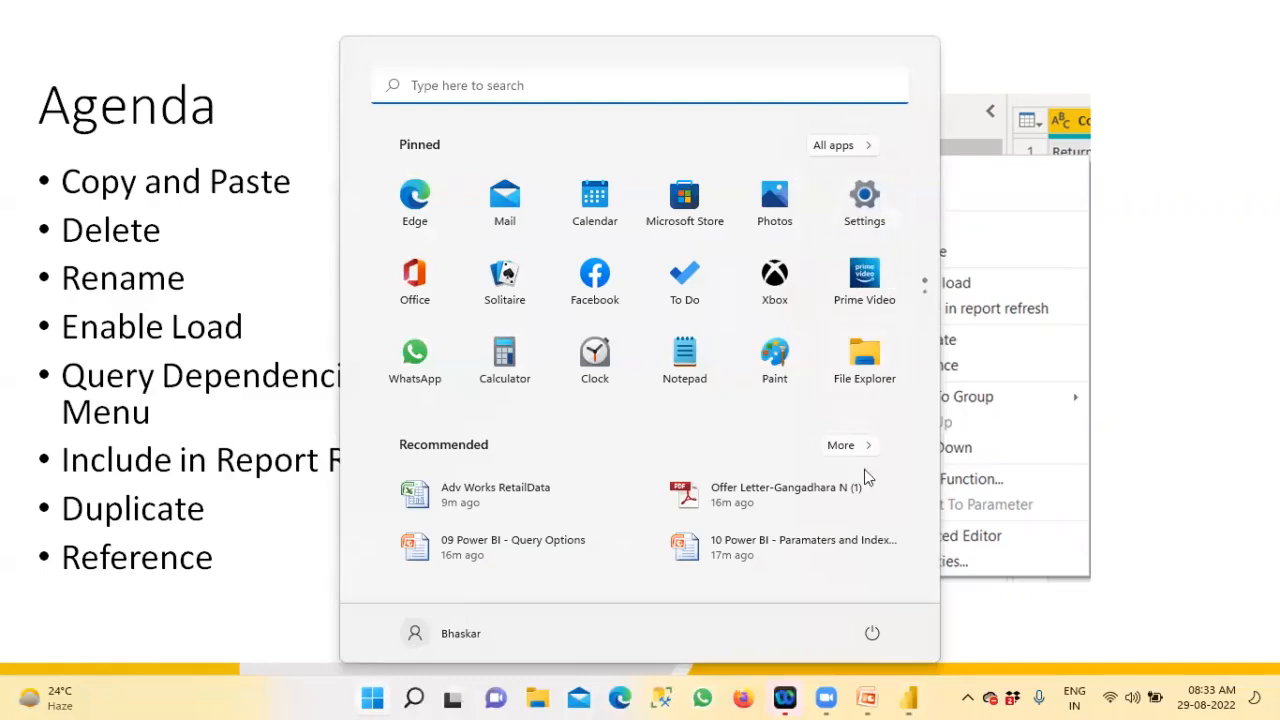
{"action": "left_click", "coordinate": [1112, 556]}
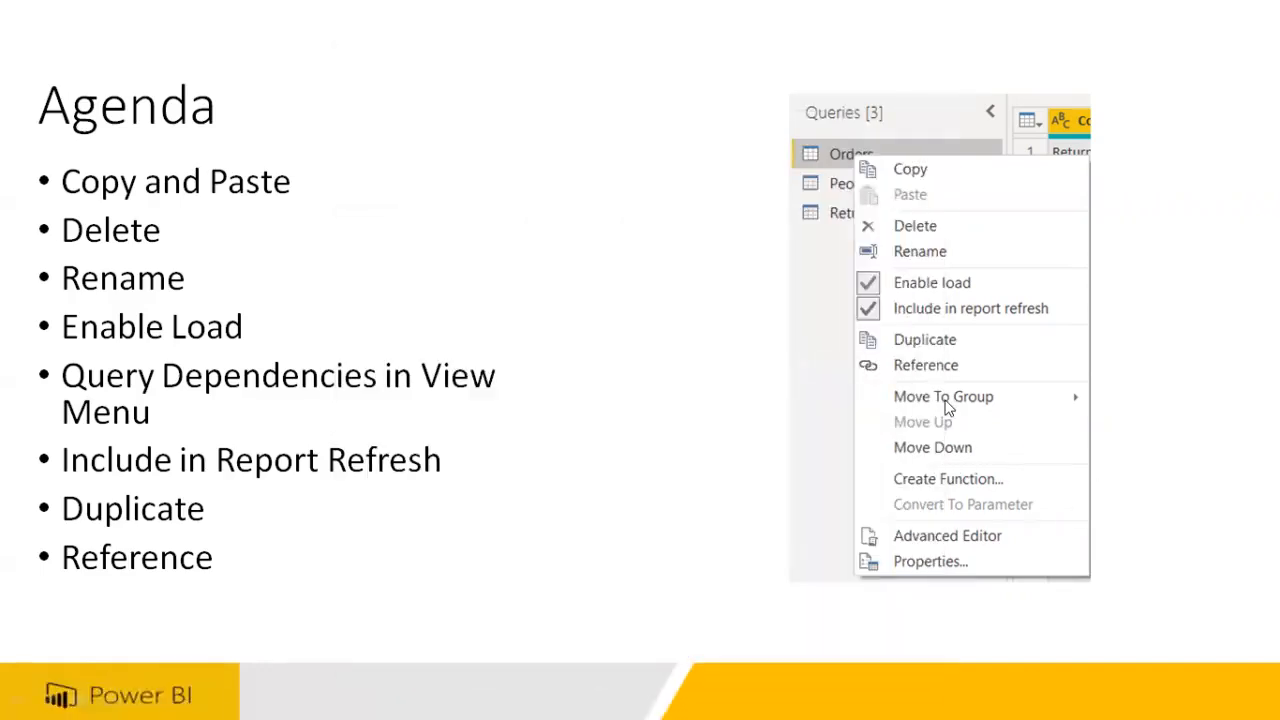
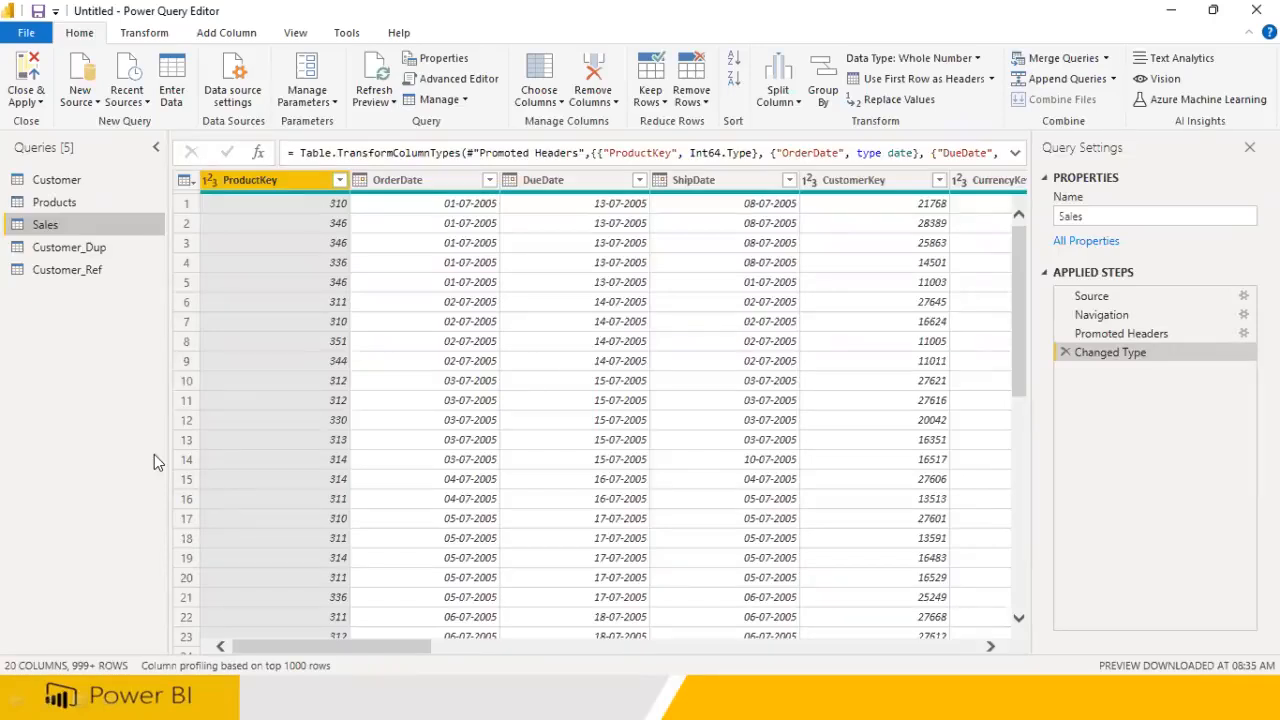
Enable Include in report refresh for the Sales query and check the setting in its query options
{"action": "right_click", "coordinate": [51, 231]}
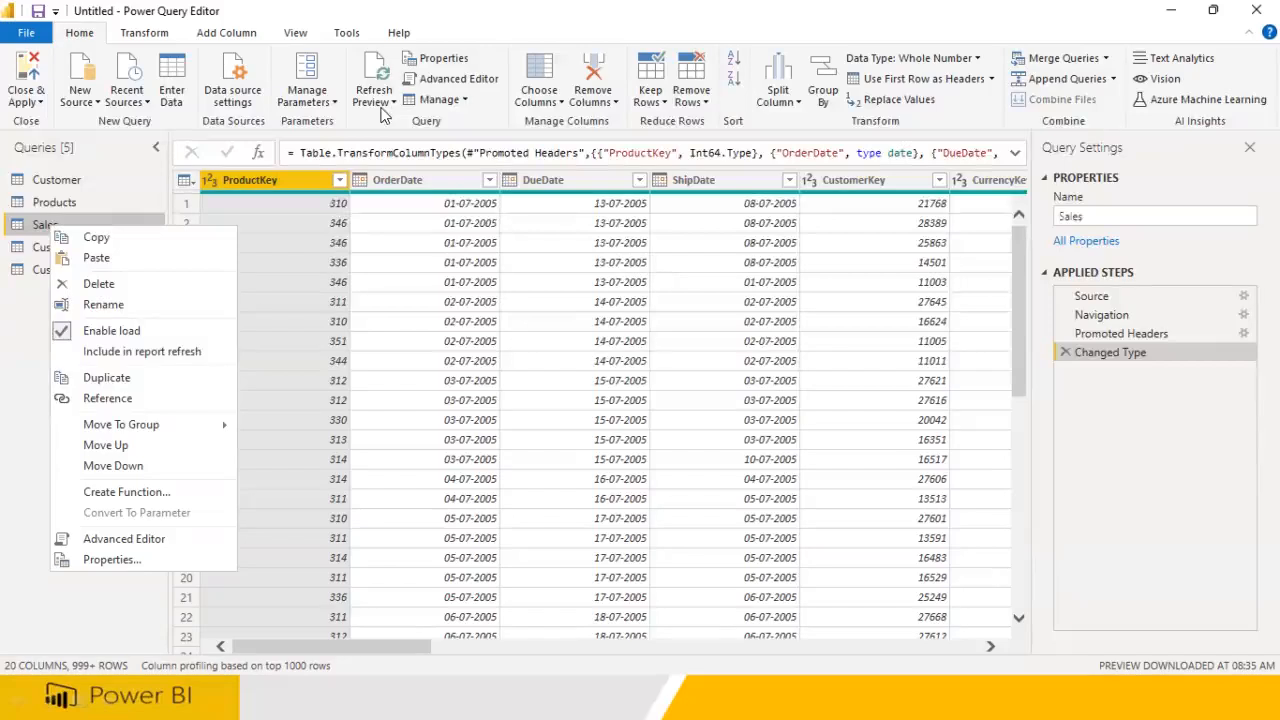
{"action": "left_click", "coordinate": [28, 371]}
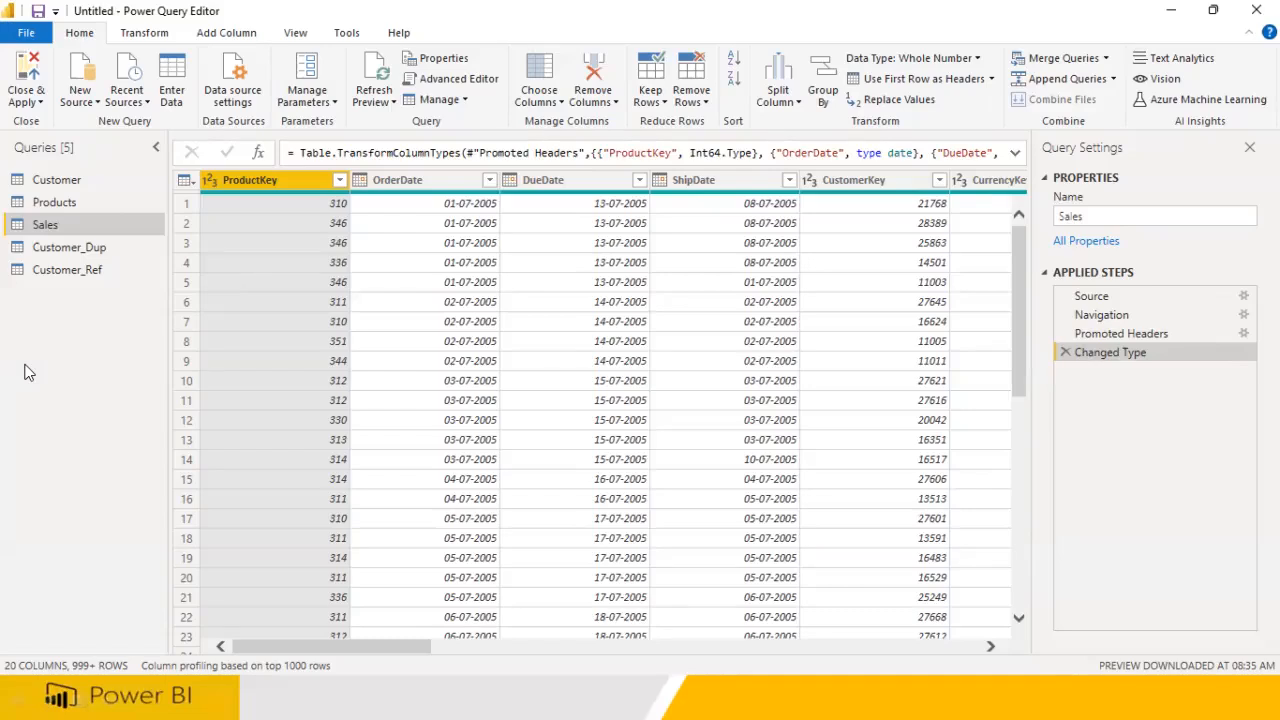
{"action": "right_click", "coordinate": [51, 229]}
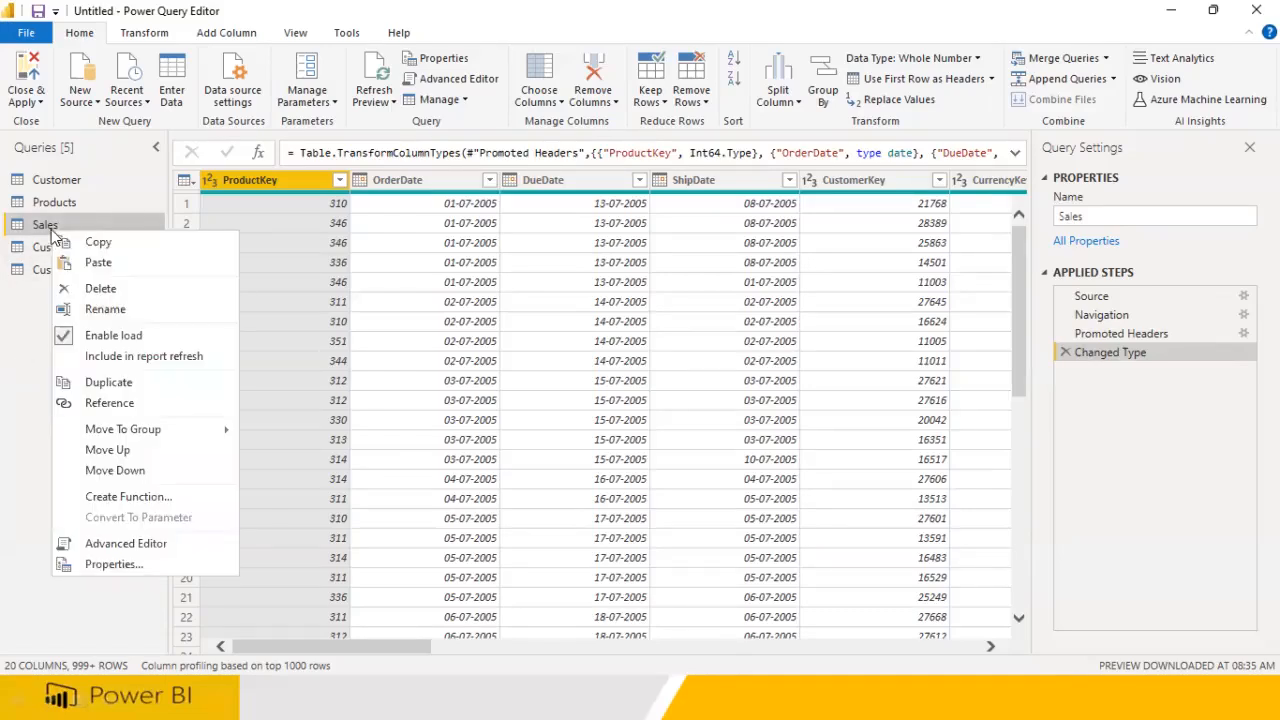
{"action": "left_click", "coordinate": [88, 358]}
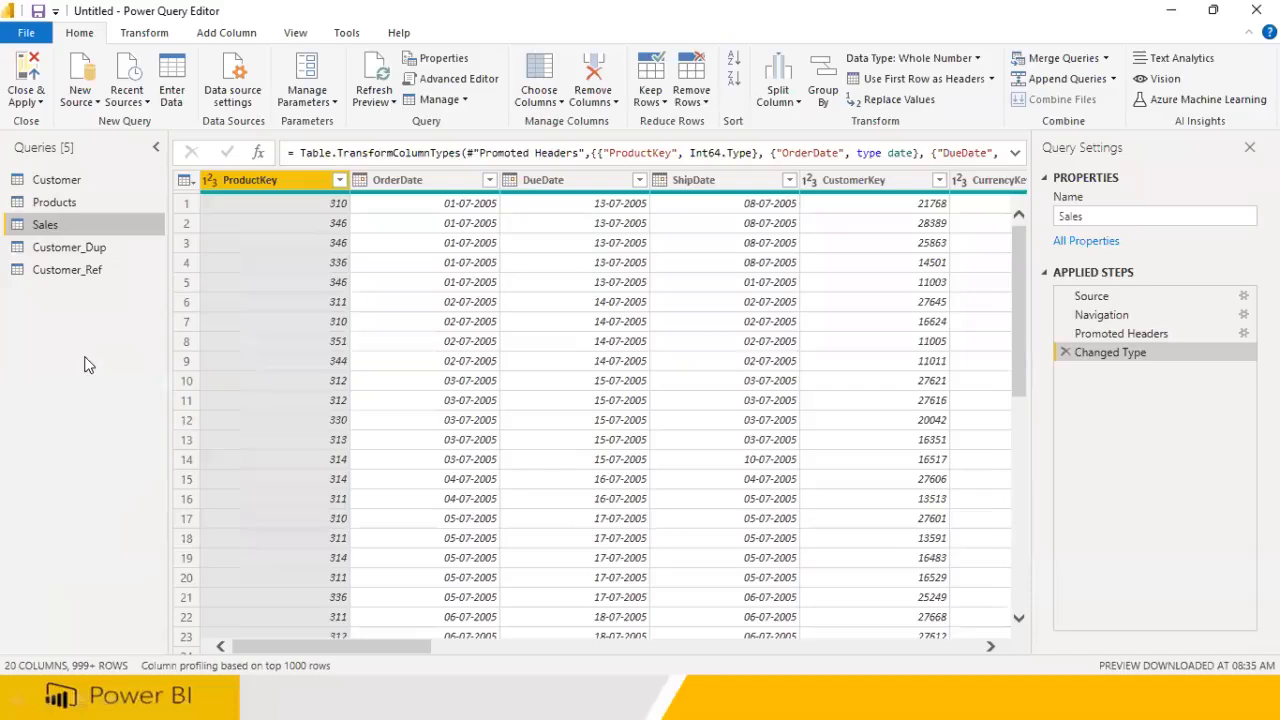
{"action": "right_click", "coordinate": [44, 229]}
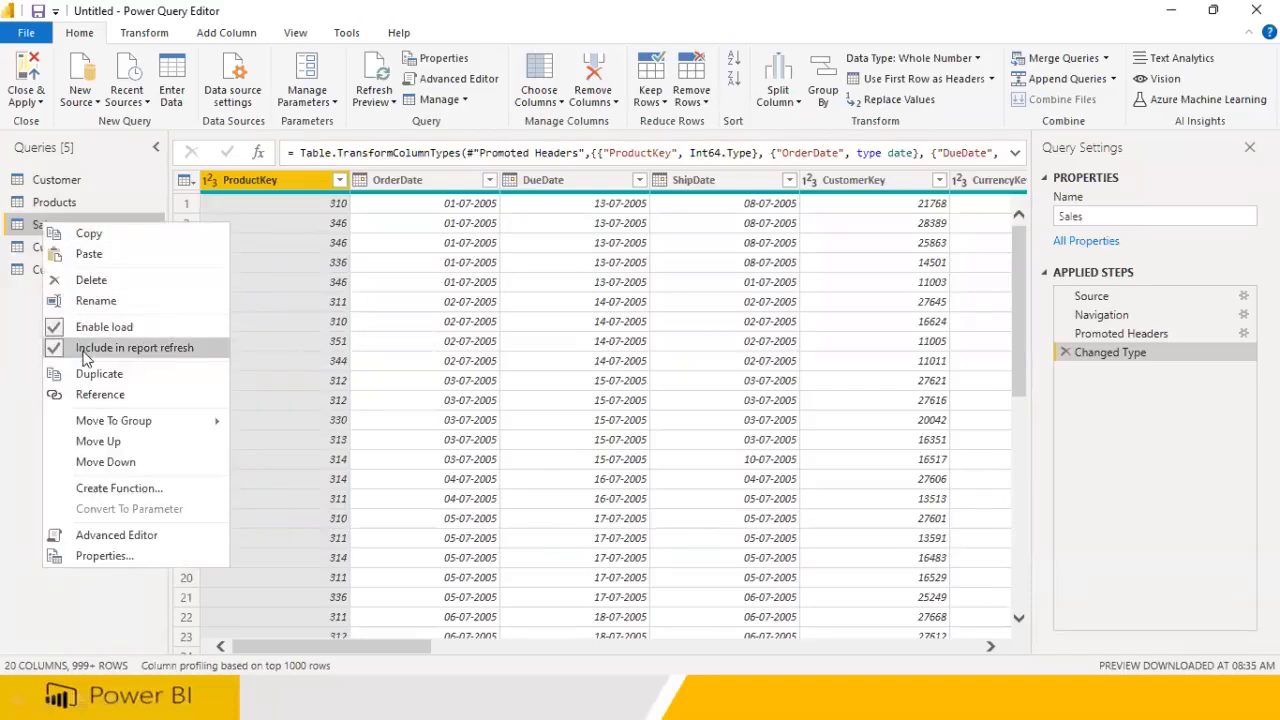
{"action": "left_click", "coordinate": [197, 354]}
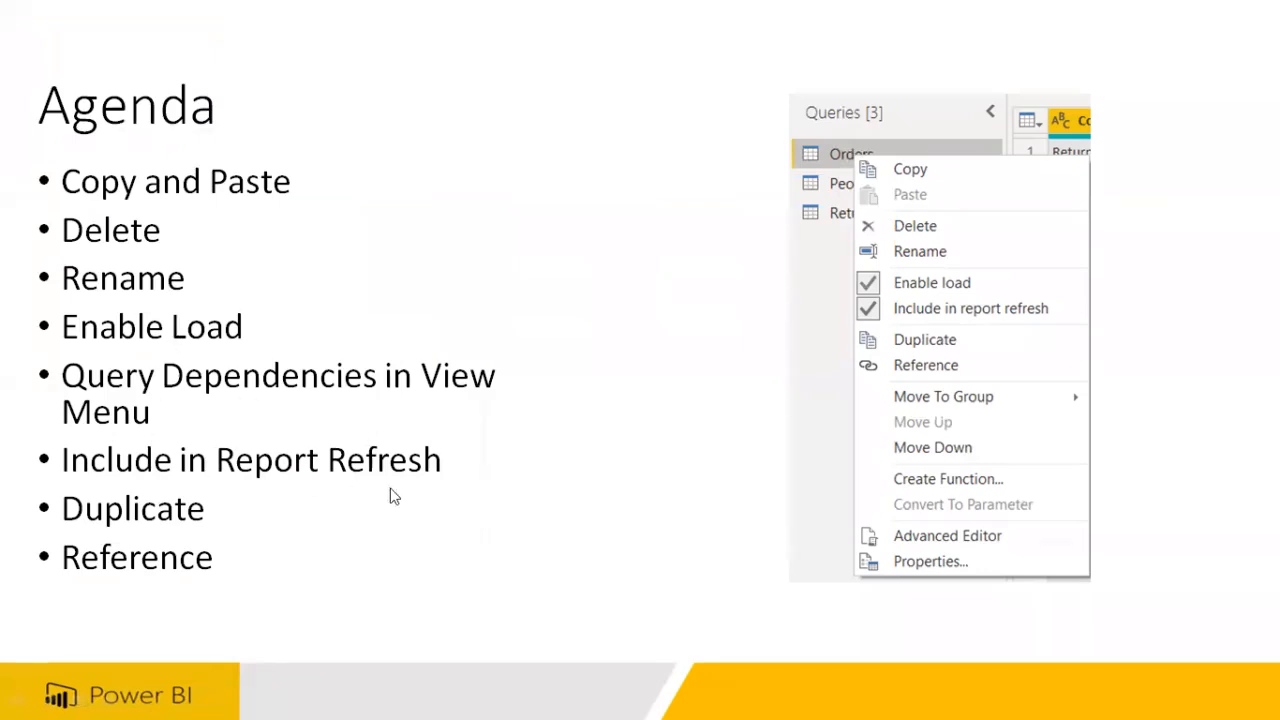
Switch to the Power Query Editor and examine the enlarged Query Dependencies diagram, tracing how each query links to the source file
{"action": "key", "text": "super"}
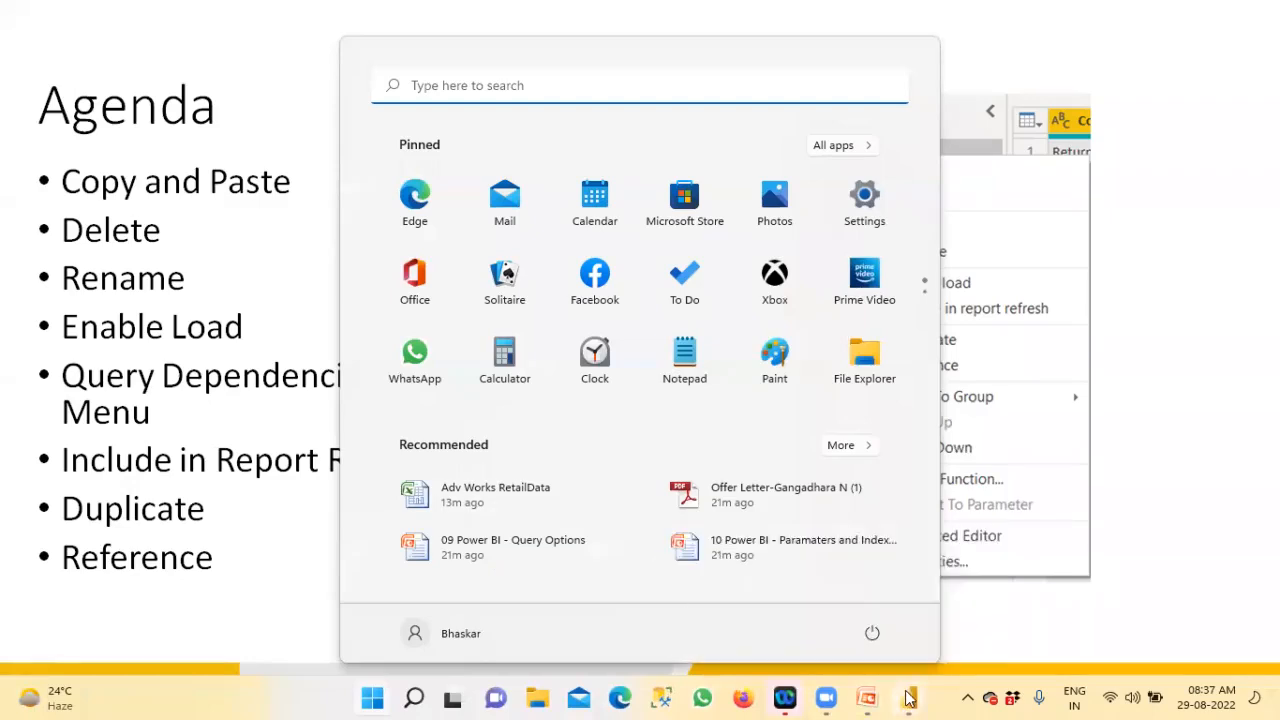
{"action": "mouse_move", "coordinate": [908, 697]}
{"action": "left_click", "coordinate": [982, 615]}
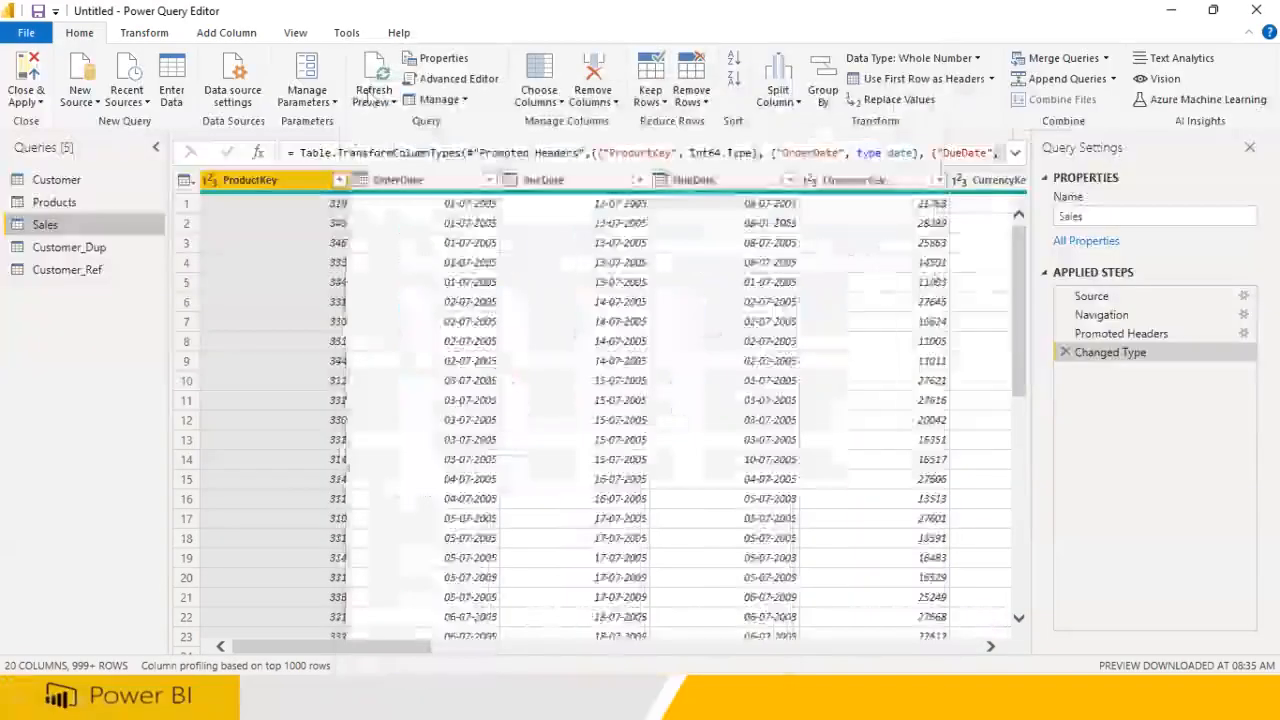
{"action": "left_click", "coordinate": [296, 34]}
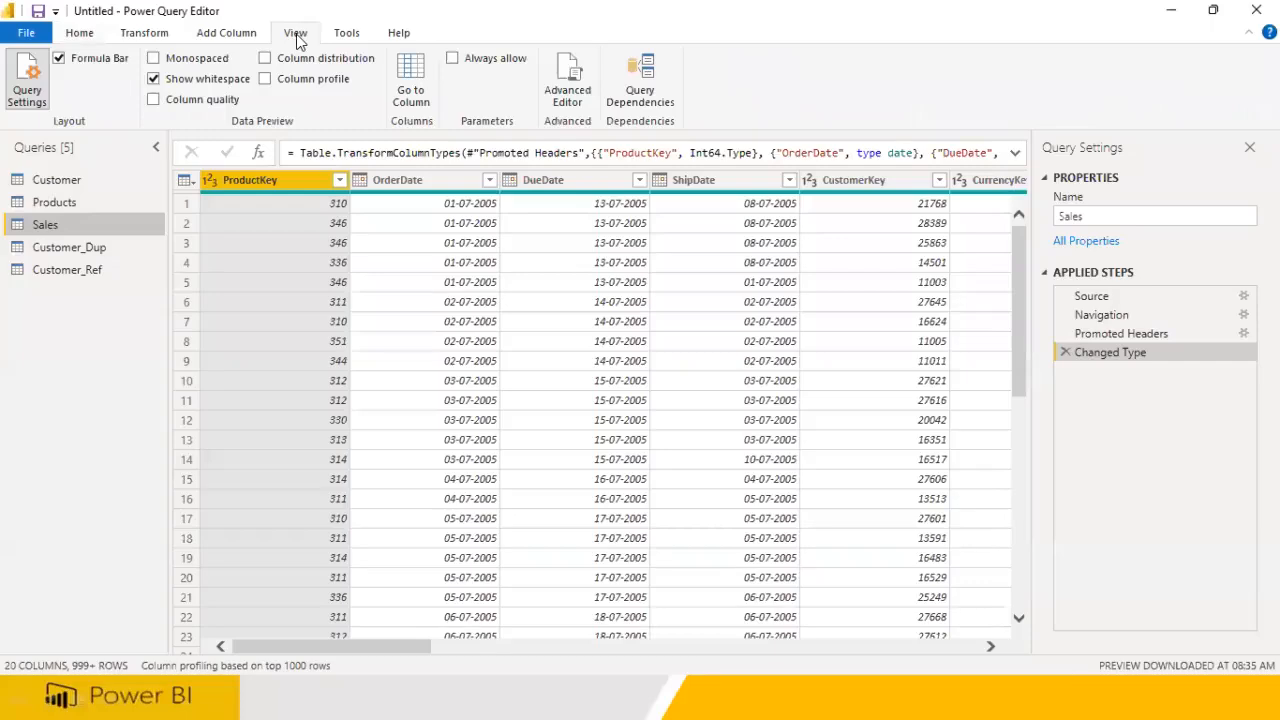
{"action": "left_click", "coordinate": [638, 104]}
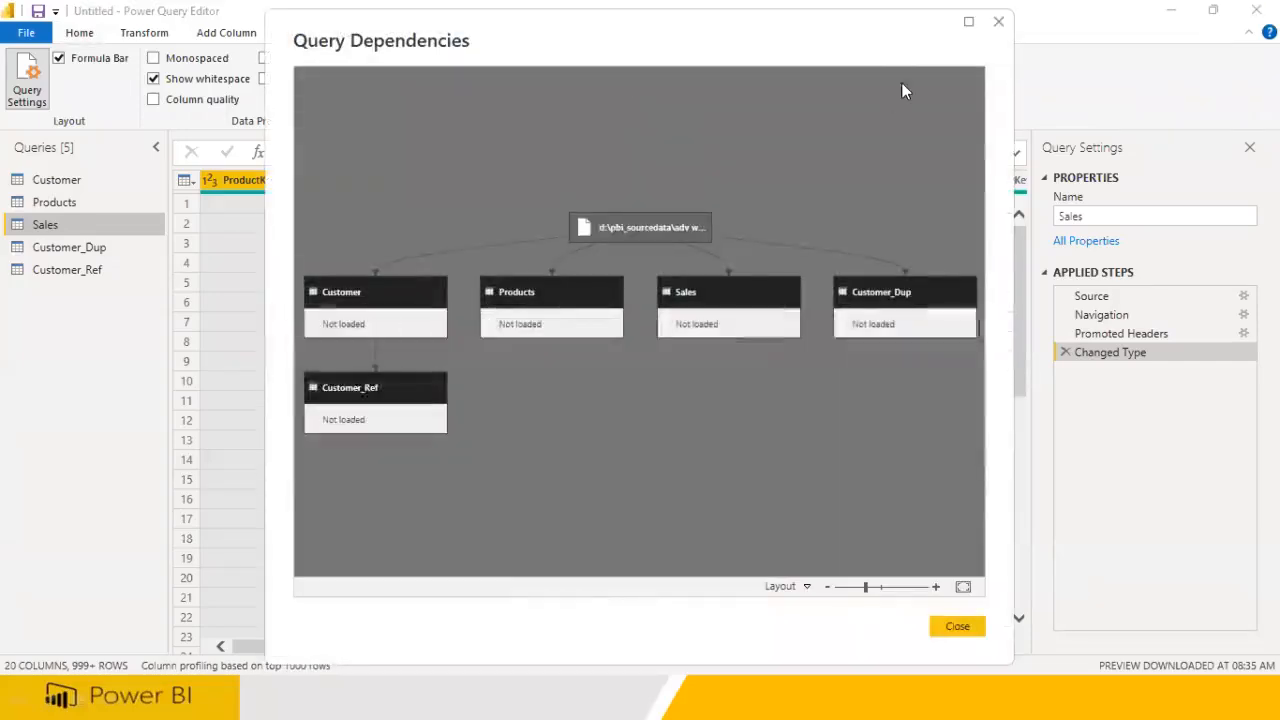
{"action": "left_click", "coordinate": [968, 21]}
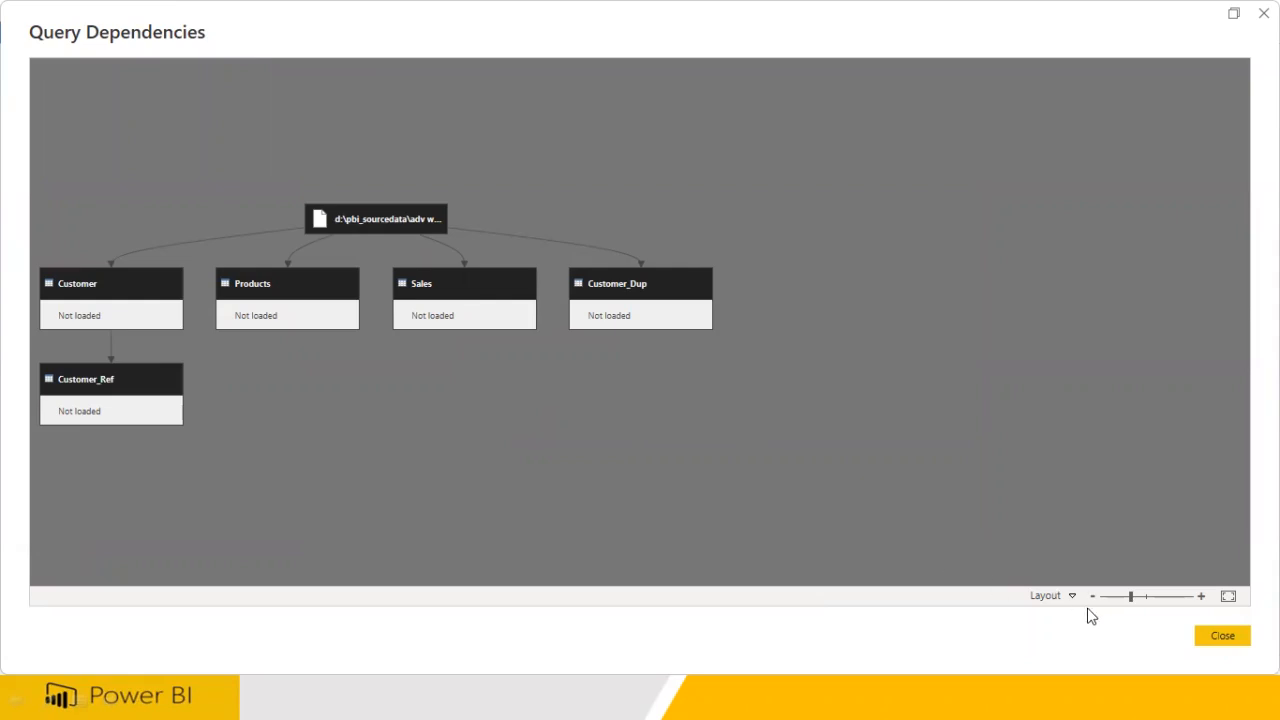
{"action": "left_click_drag", "start_coordinate": [1130, 600], "coordinate": [1146, 600]}
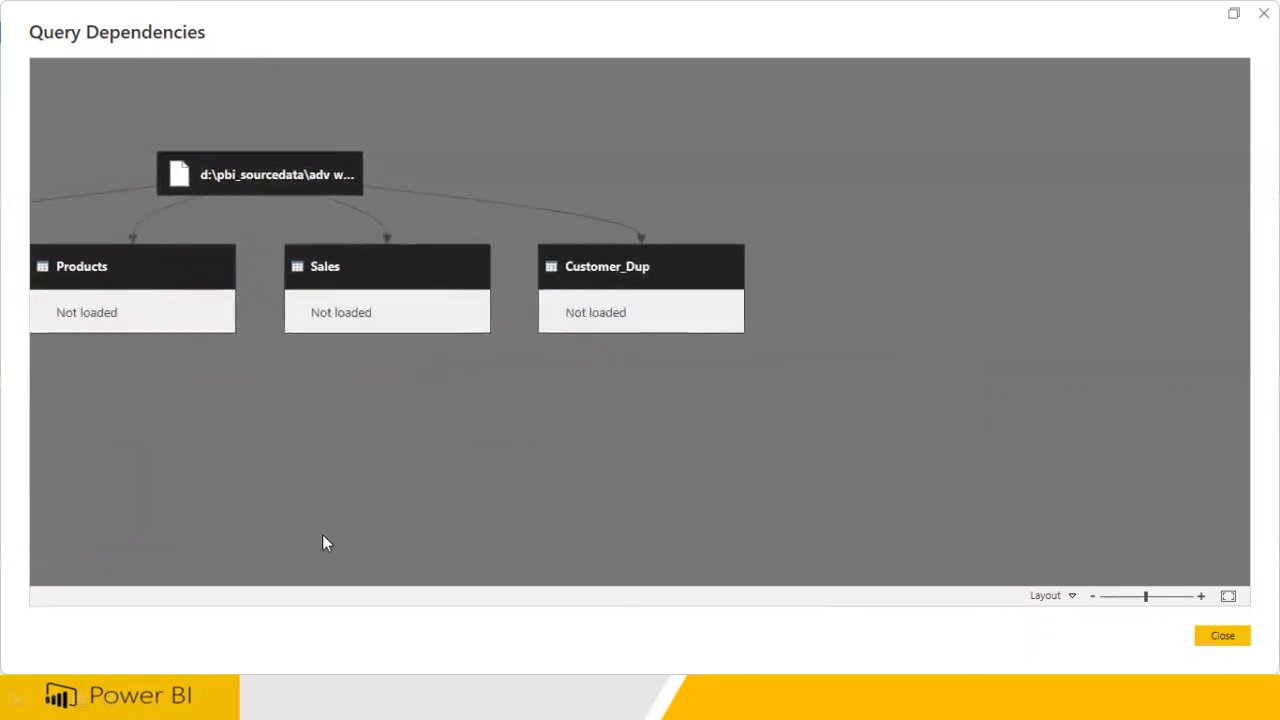
{"action": "left_click_drag", "start_coordinate": [705, 560], "coordinate": [957, 531]}
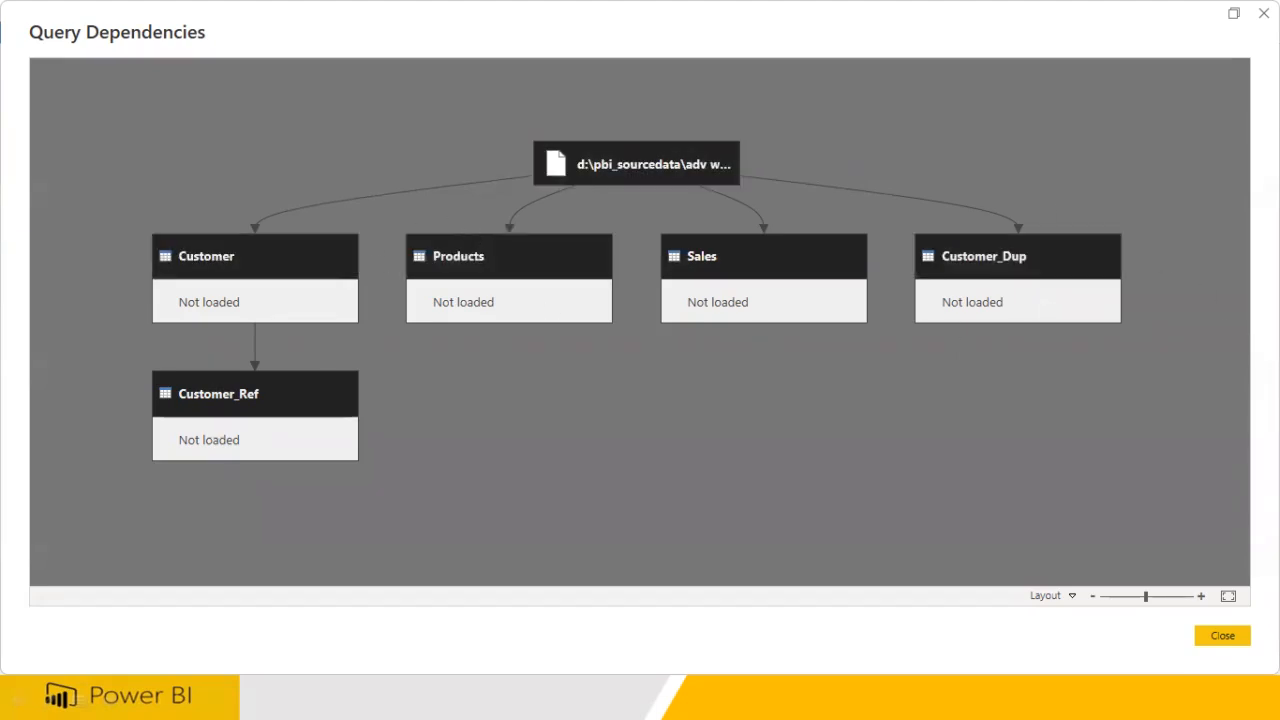
{"action": "left_click", "coordinate": [1234, 635]}
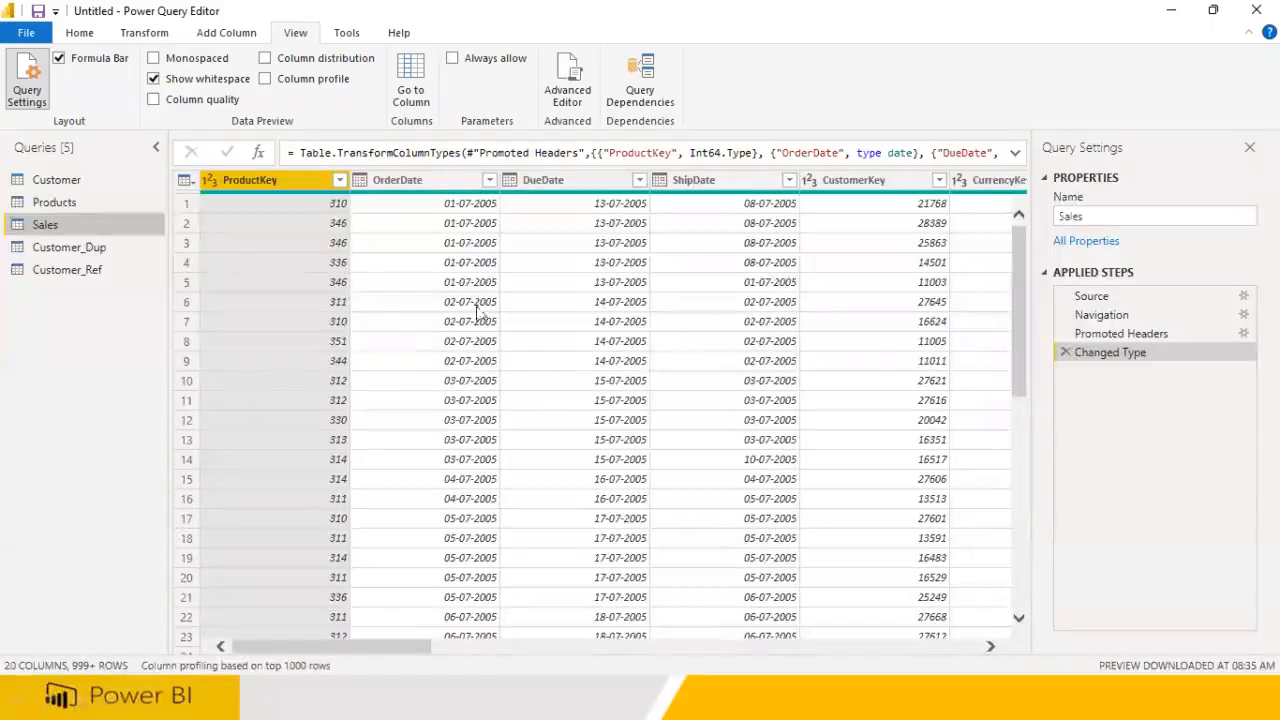
Display the Customer query's Source step and check the workbook file path in its settings without changing it
{"action": "left_click", "coordinate": [55, 180]}
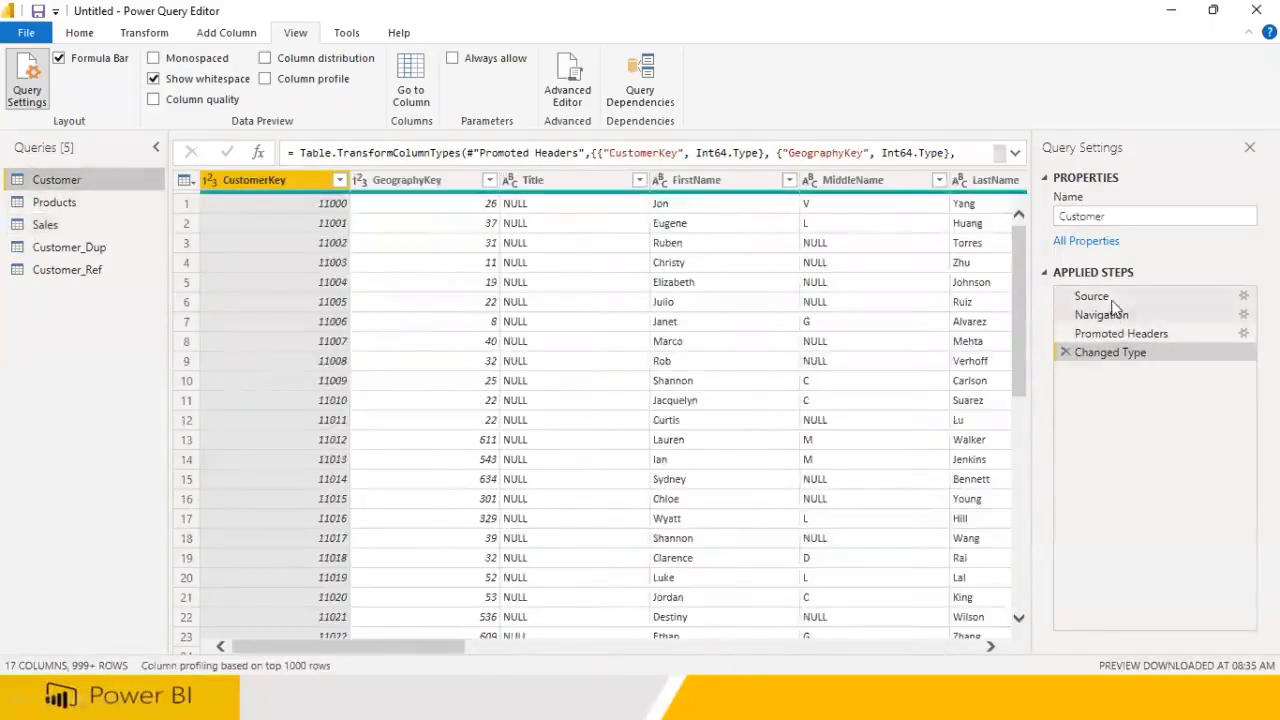
{"action": "left_click", "coordinate": [1112, 300]}
{"action": "right_click", "coordinate": [1112, 302]}
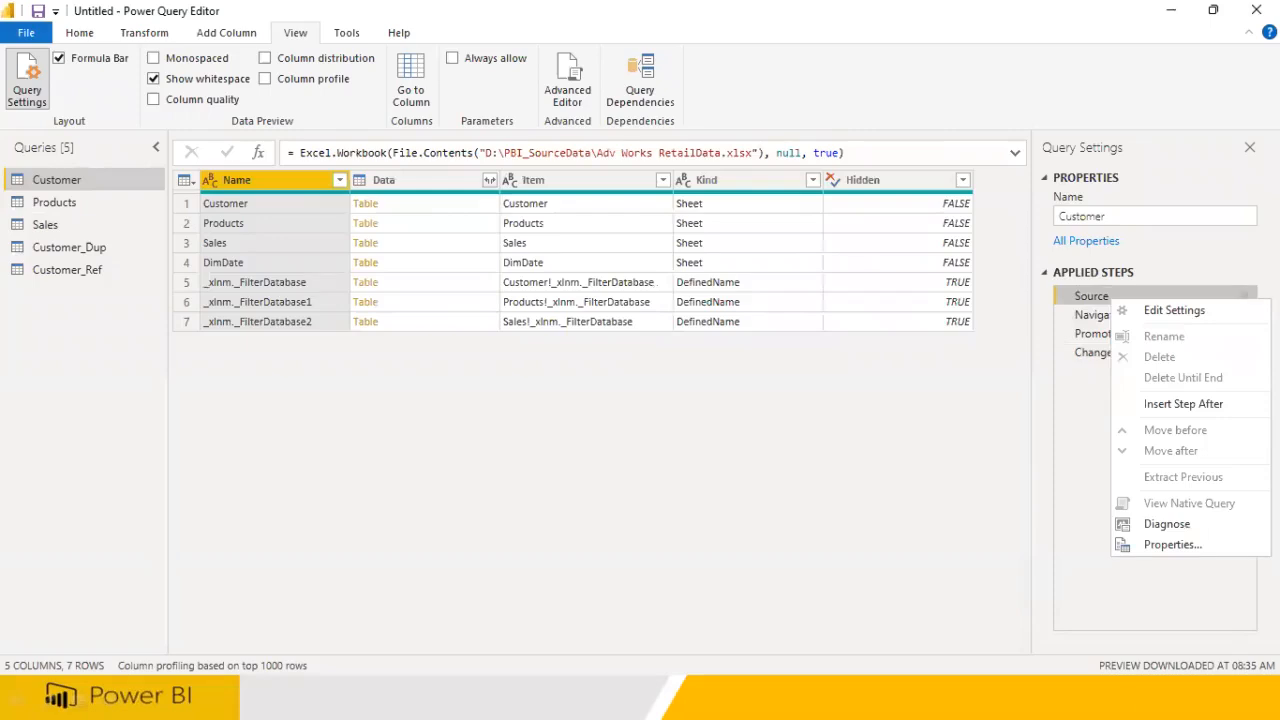
{"action": "left_click", "coordinate": [1243, 296]}
{"action": "left_click_drag", "start_coordinate": [577, 333], "coordinate": [312, 340]}
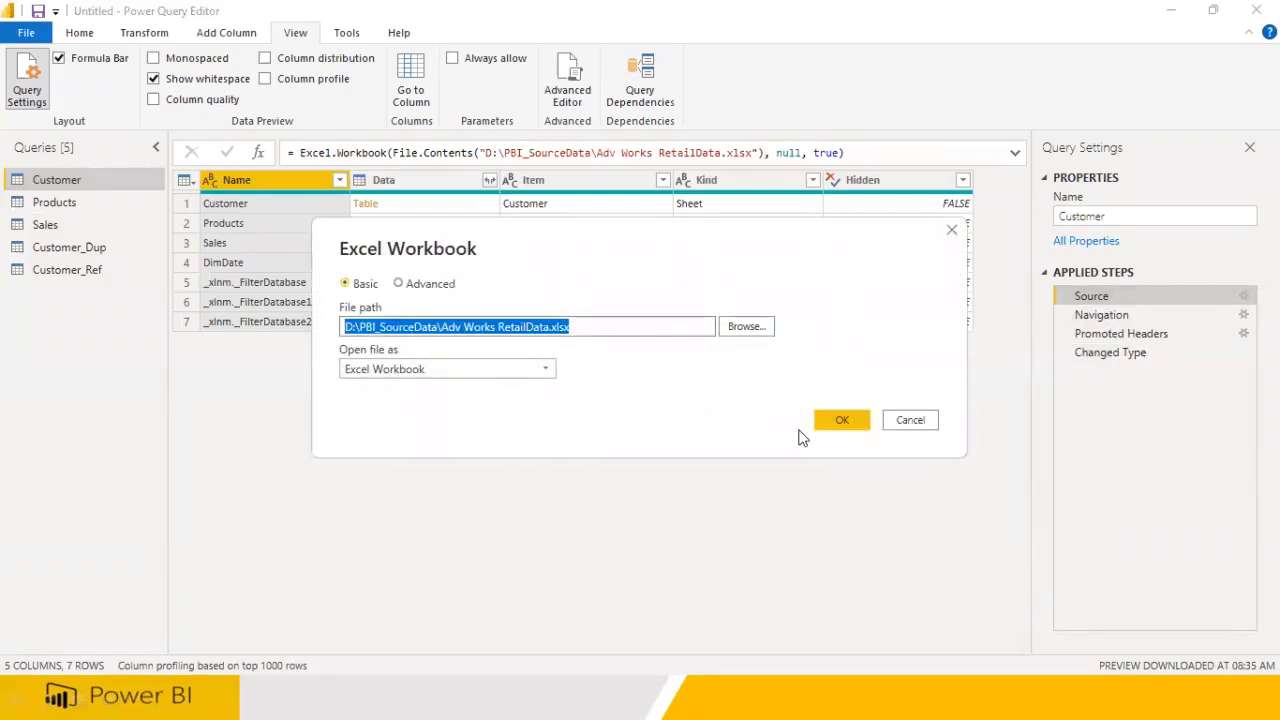
{"action": "left_click", "coordinate": [909, 420]}
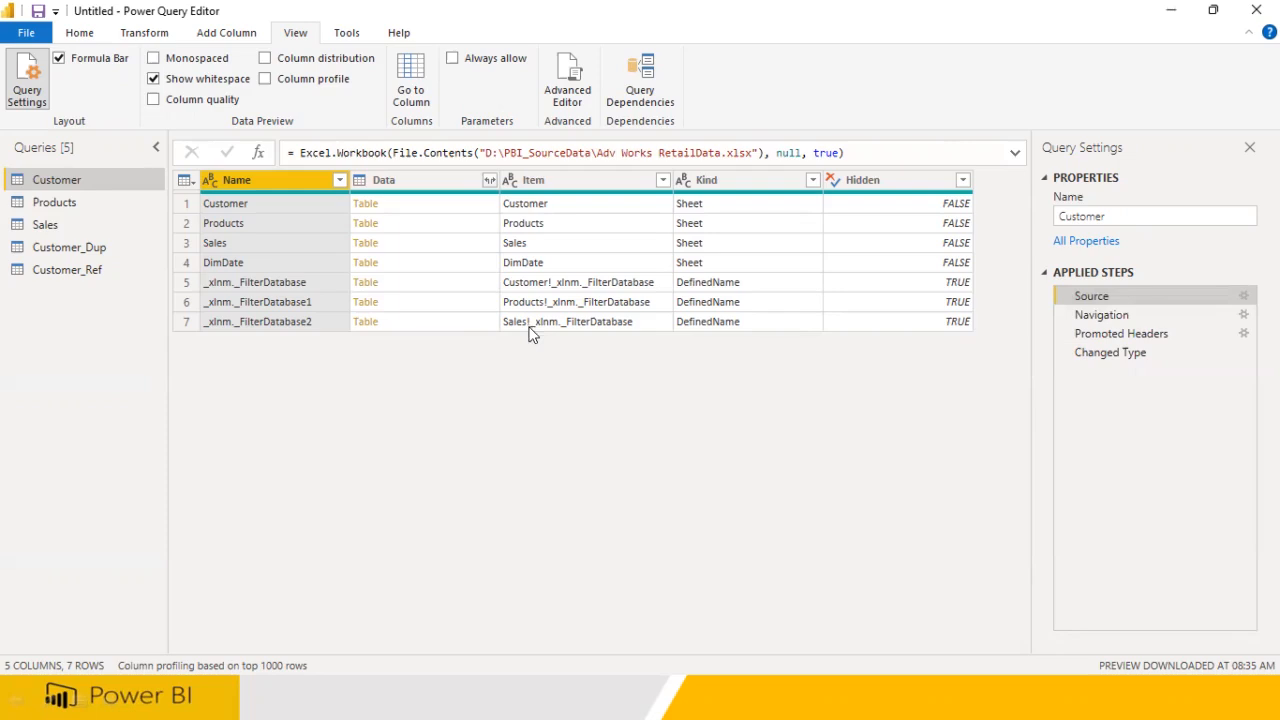
Check the workbook path in the Source step formulas of the Products and Sales queries
{"action": "left_click", "coordinate": [54, 202]}
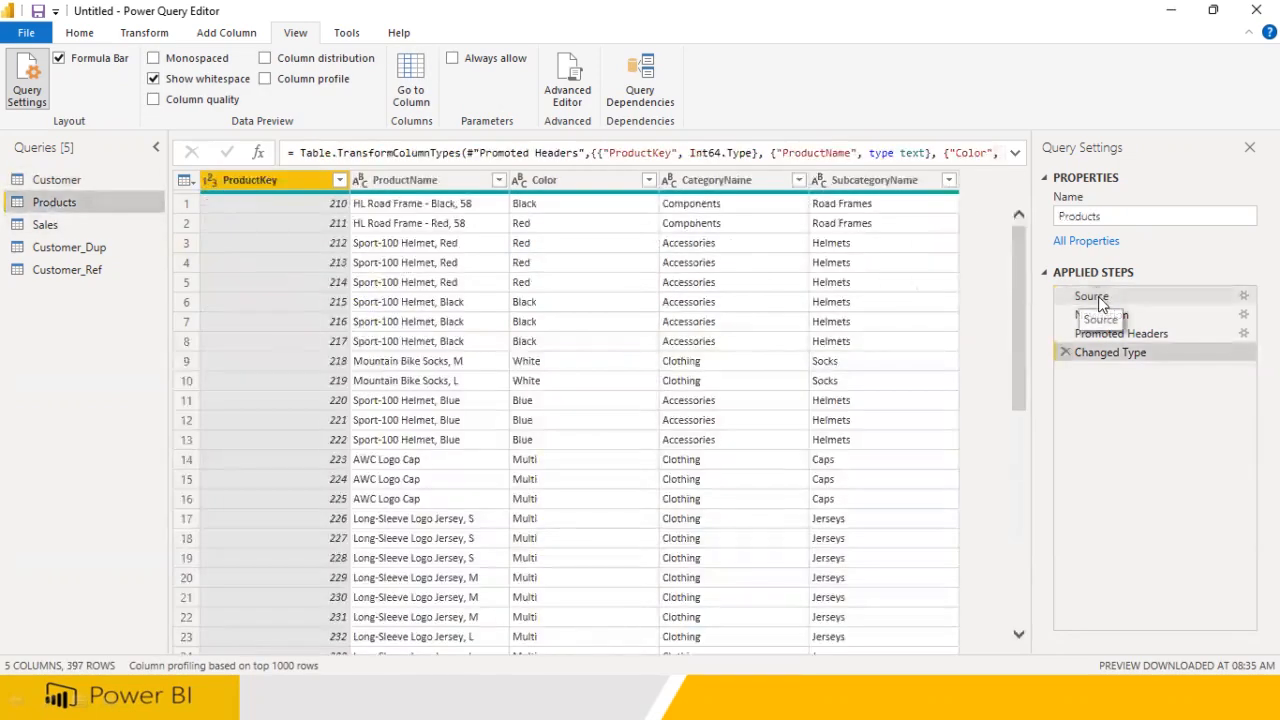
{"action": "left_click", "coordinate": [1099, 299]}
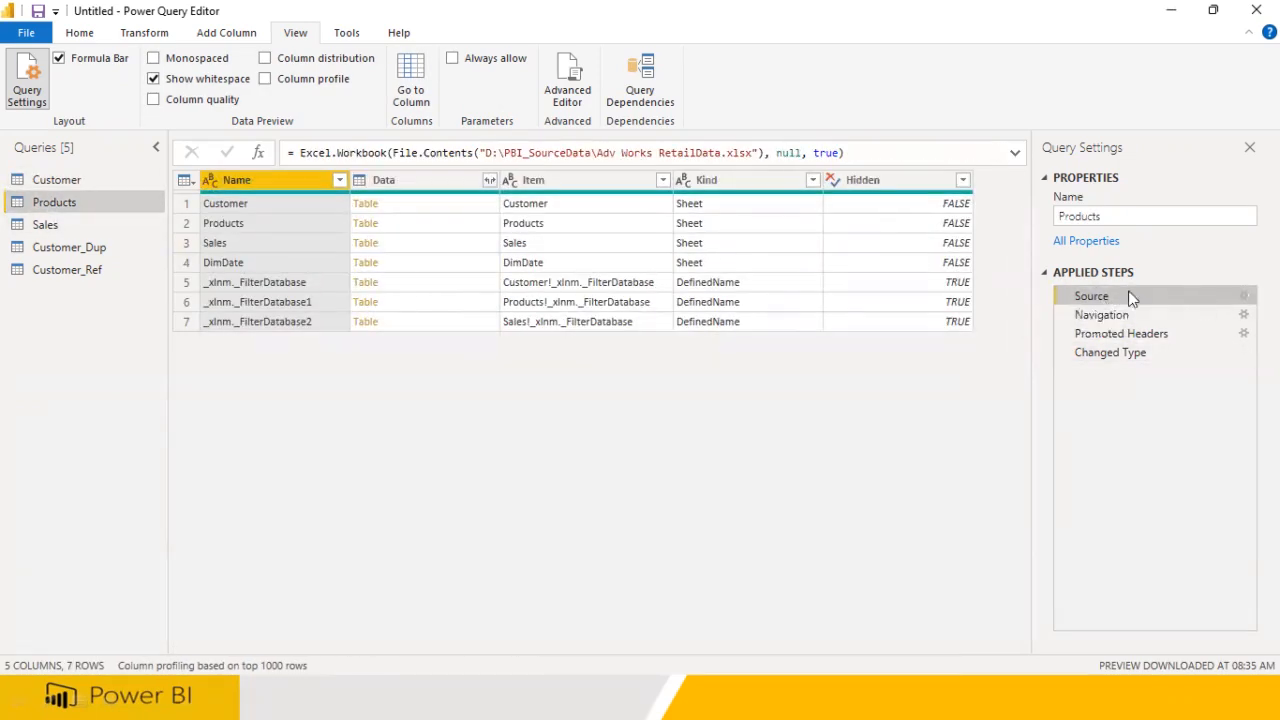
{"action": "left_click_drag", "start_coordinate": [325, 152], "coordinate": [522, 152]}
{"action": "left_click", "coordinate": [46, 225]}
{"action": "left_click", "coordinate": [1092, 297]}
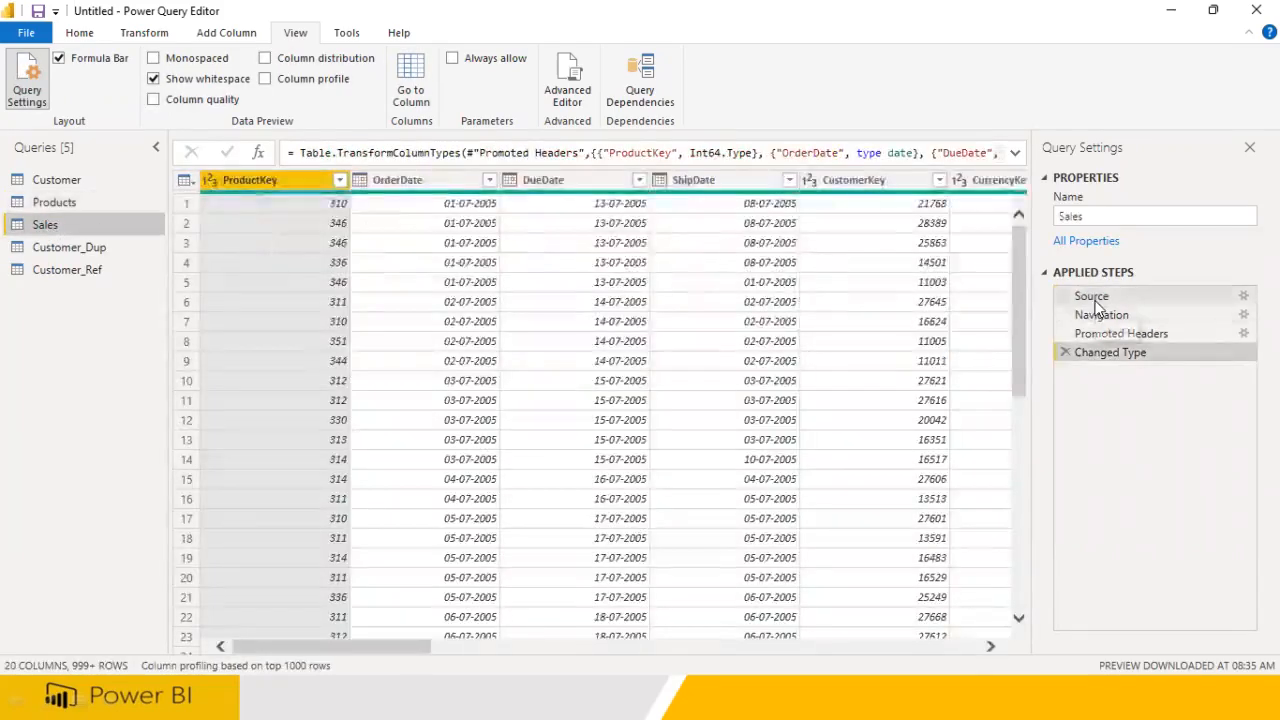
{"action": "left_click_drag", "start_coordinate": [350, 152], "coordinate": [628, 152]}
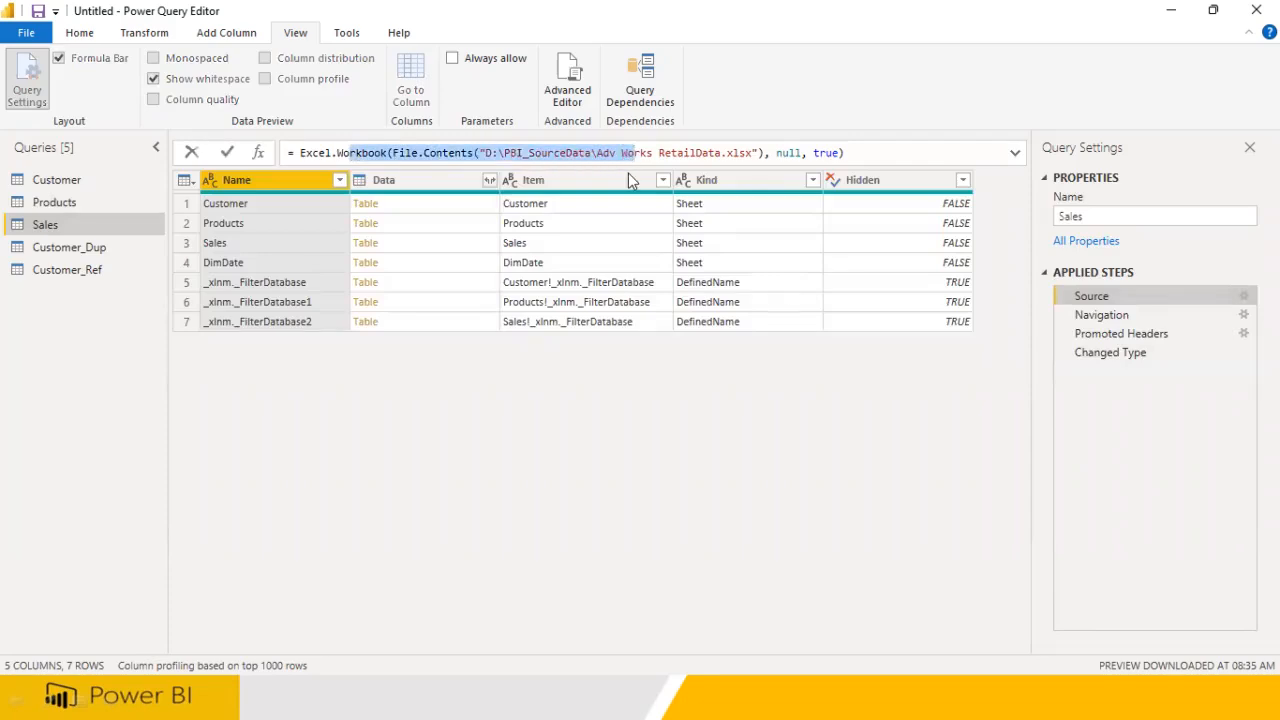
Review the Query Dependencies diagram again, close it, and advance the presentation to the next agenda slide
{"action": "left_click", "coordinate": [82, 33]}
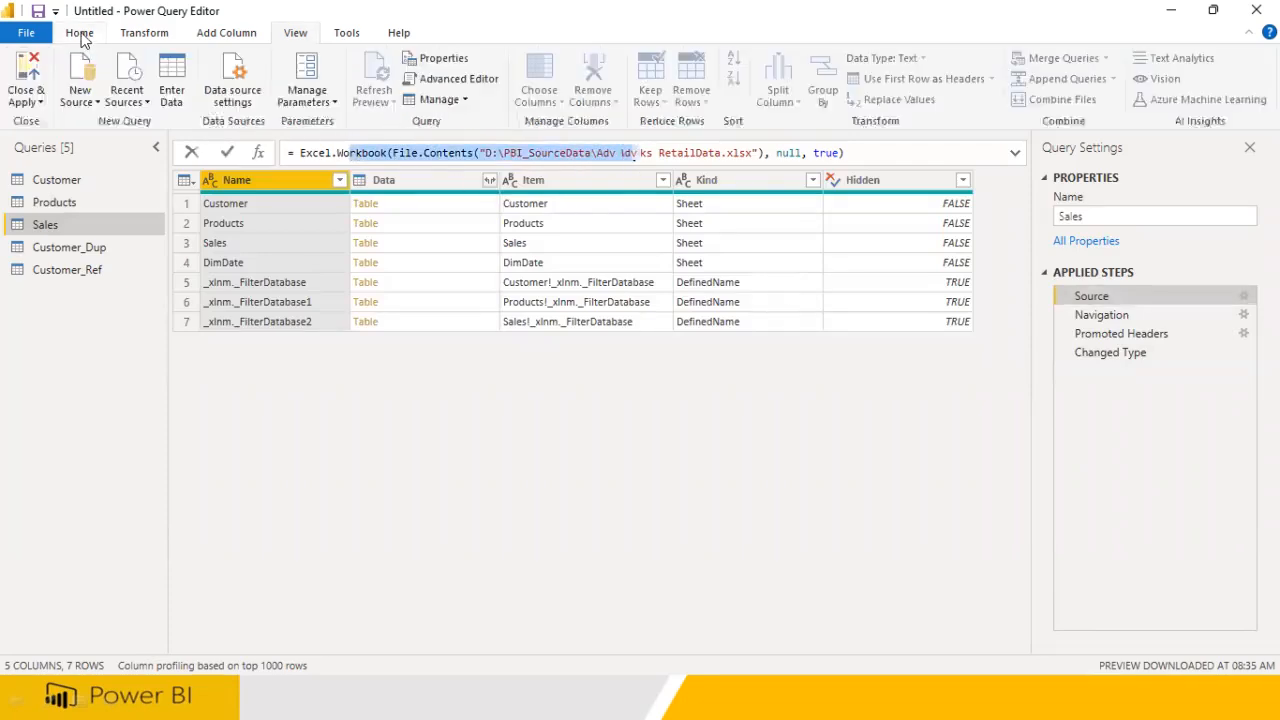
{"action": "left_click", "coordinate": [296, 35]}
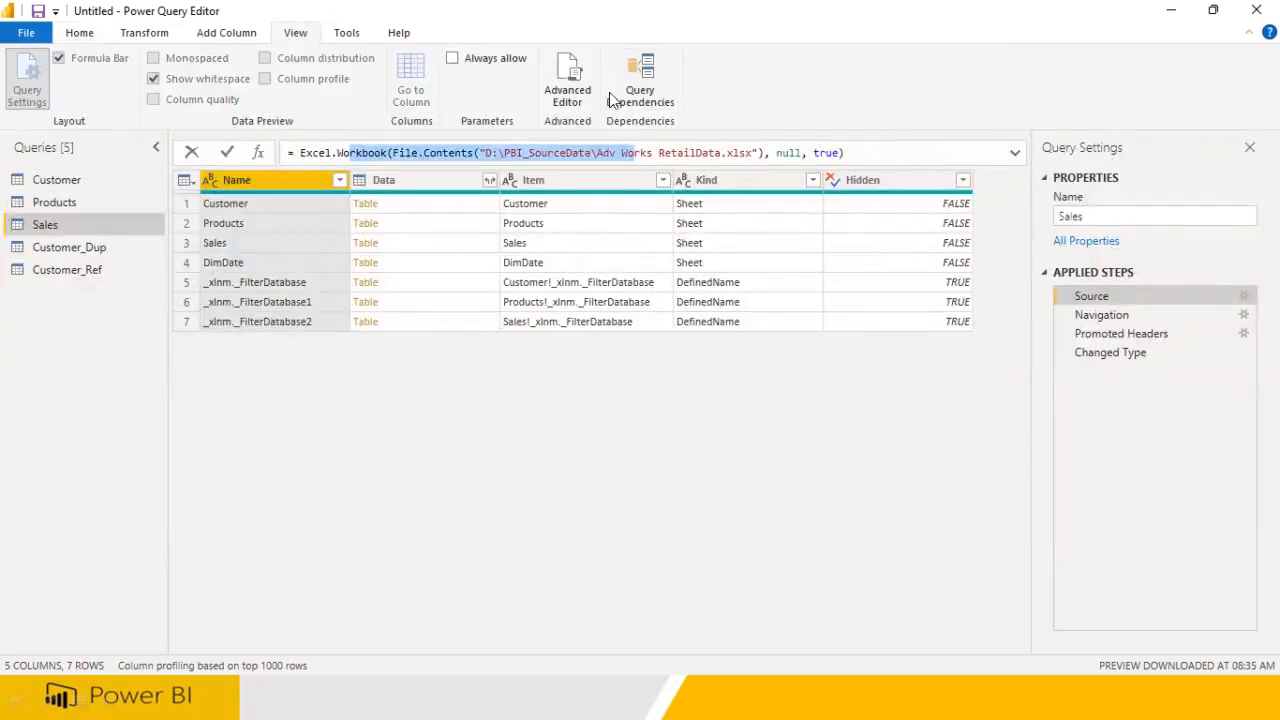
{"action": "left_click", "coordinate": [628, 90]}
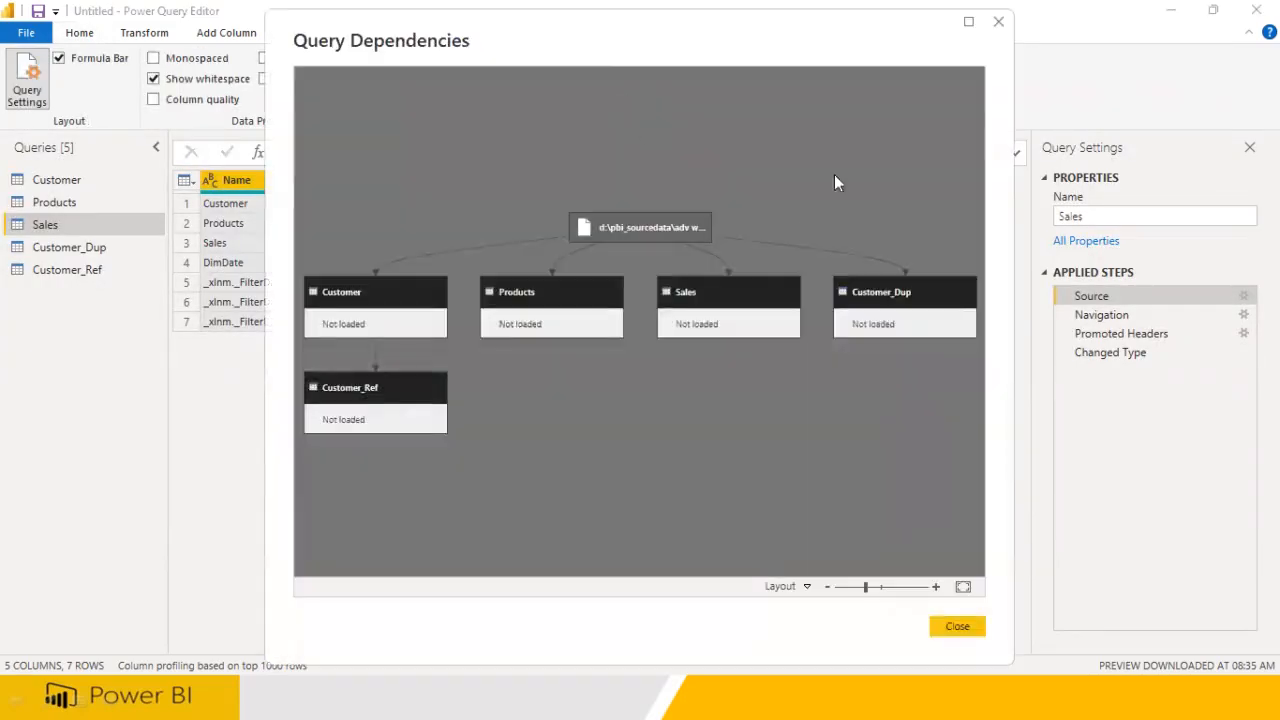
{"action": "left_click", "coordinate": [998, 22]}
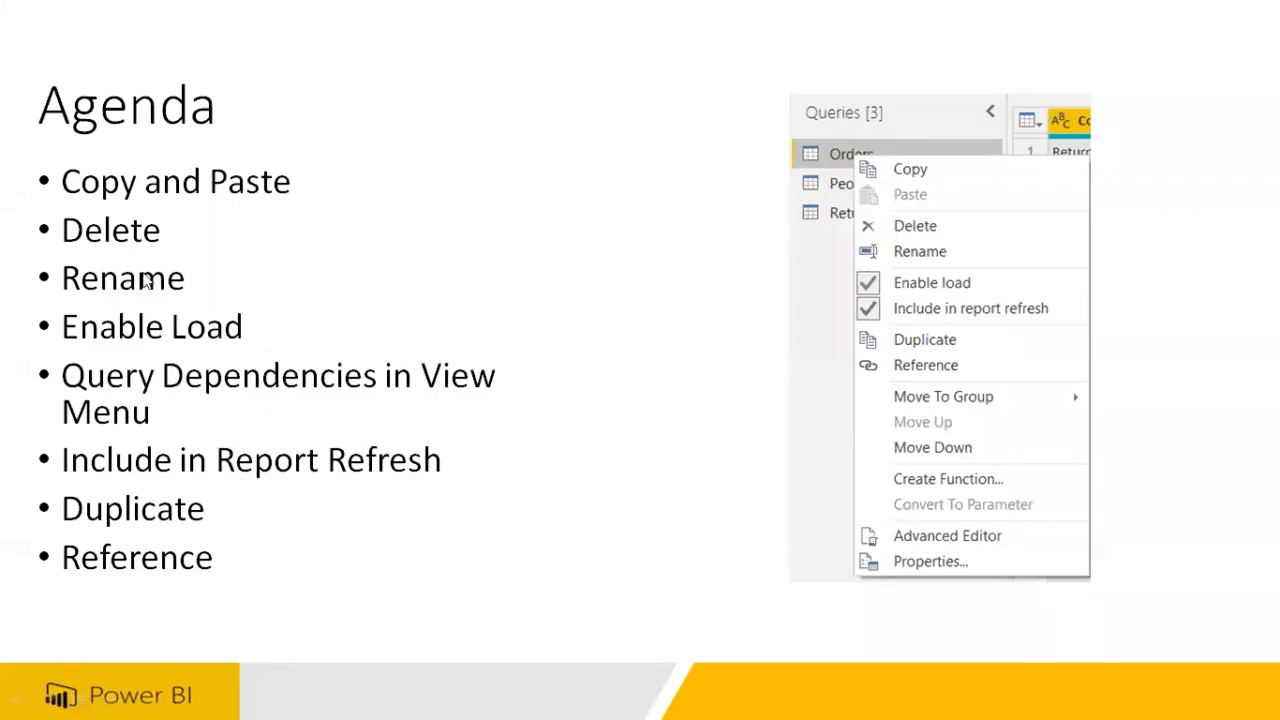
{"action": "left_click", "coordinate": [291, 389]}
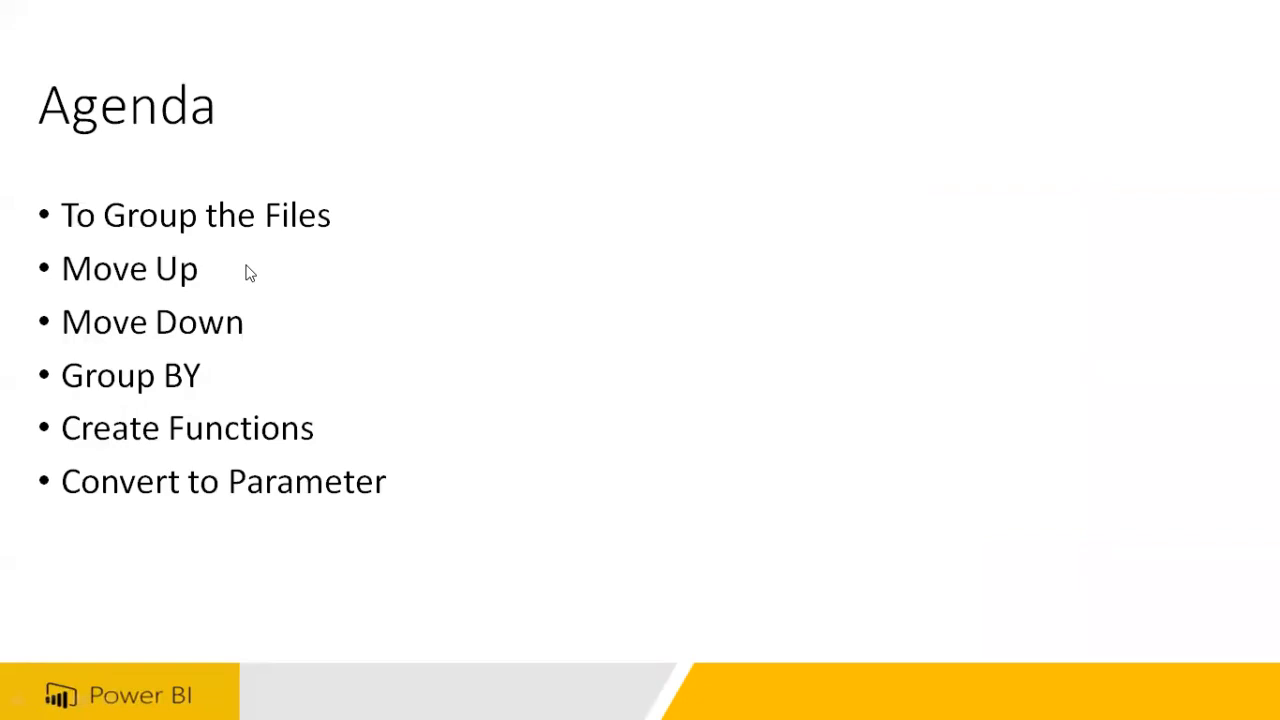
Switch to the Power Query Editor and create a new query group named Sales
{"action": "key", "text": "super"}
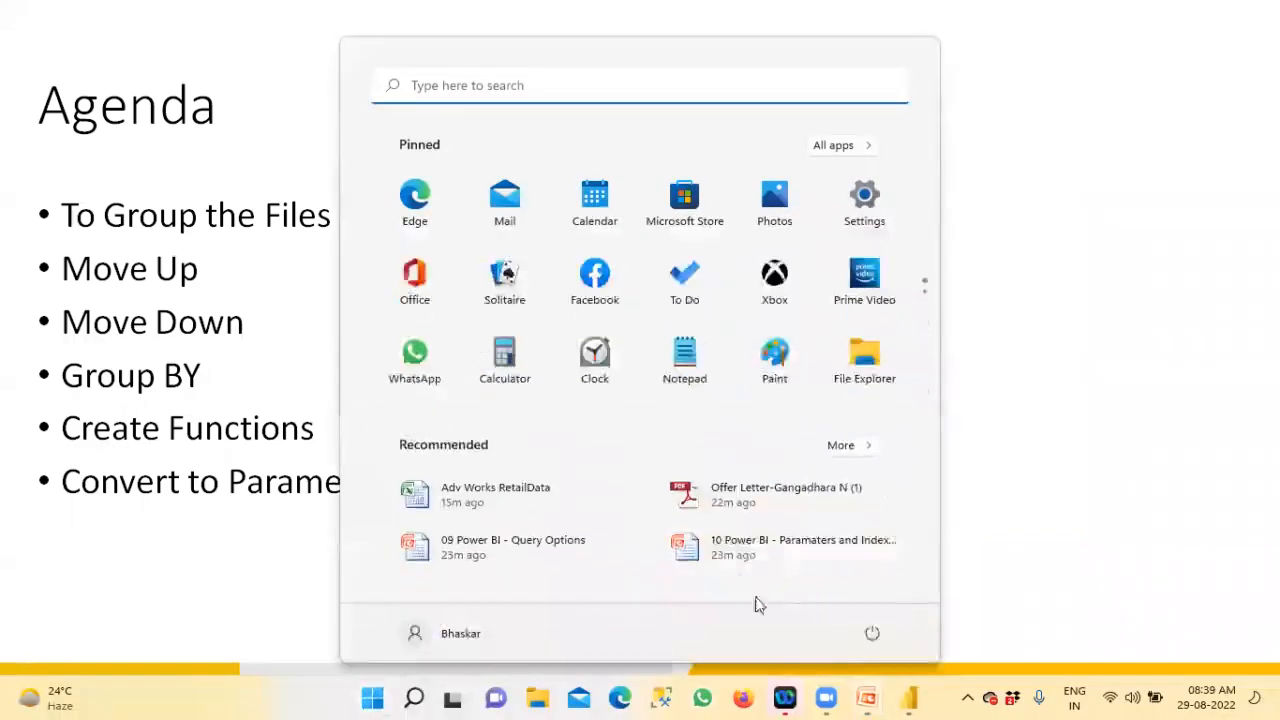
{"action": "mouse_move", "coordinate": [925, 697]}
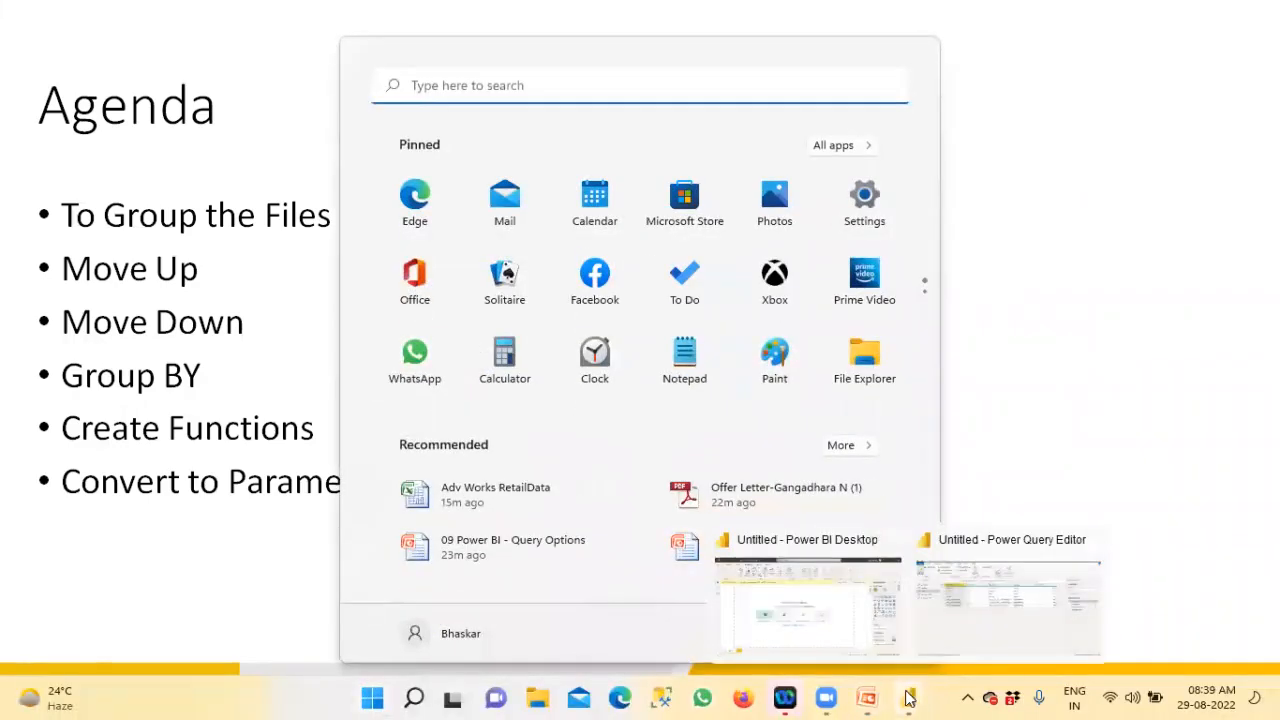
{"action": "left_click", "coordinate": [1010, 605]}
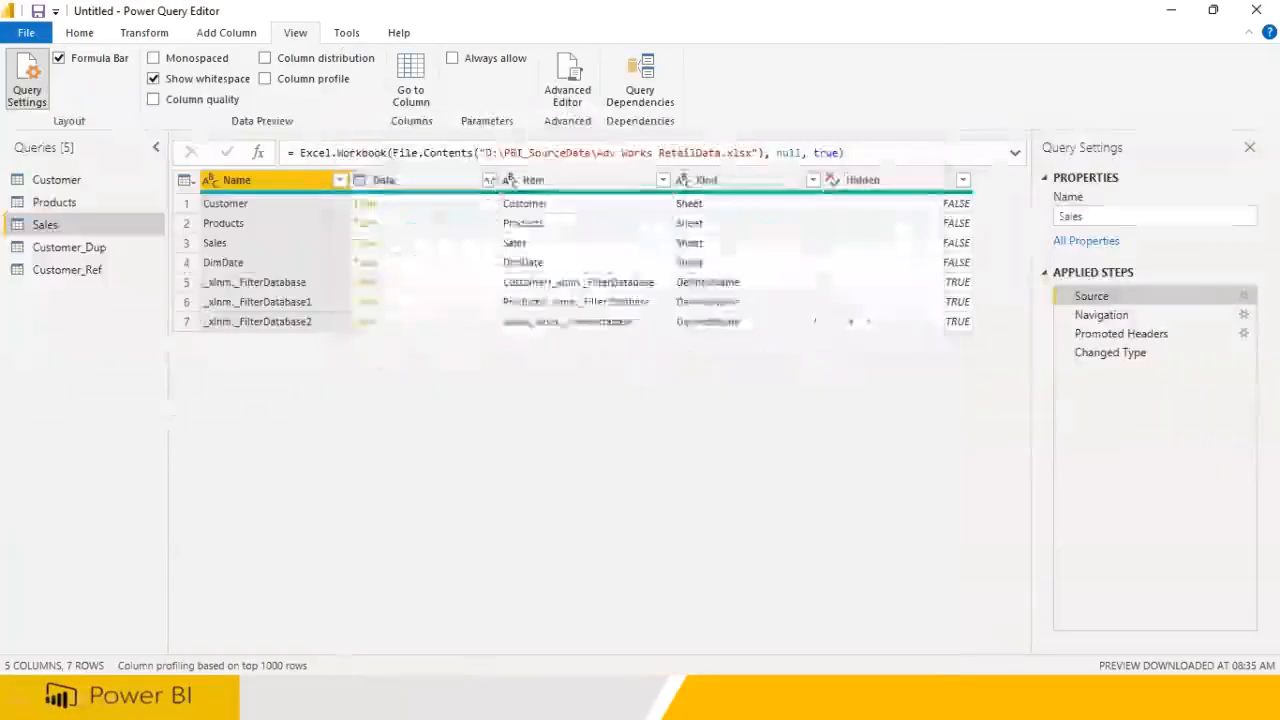
{"action": "right_click", "coordinate": [80, 327]}
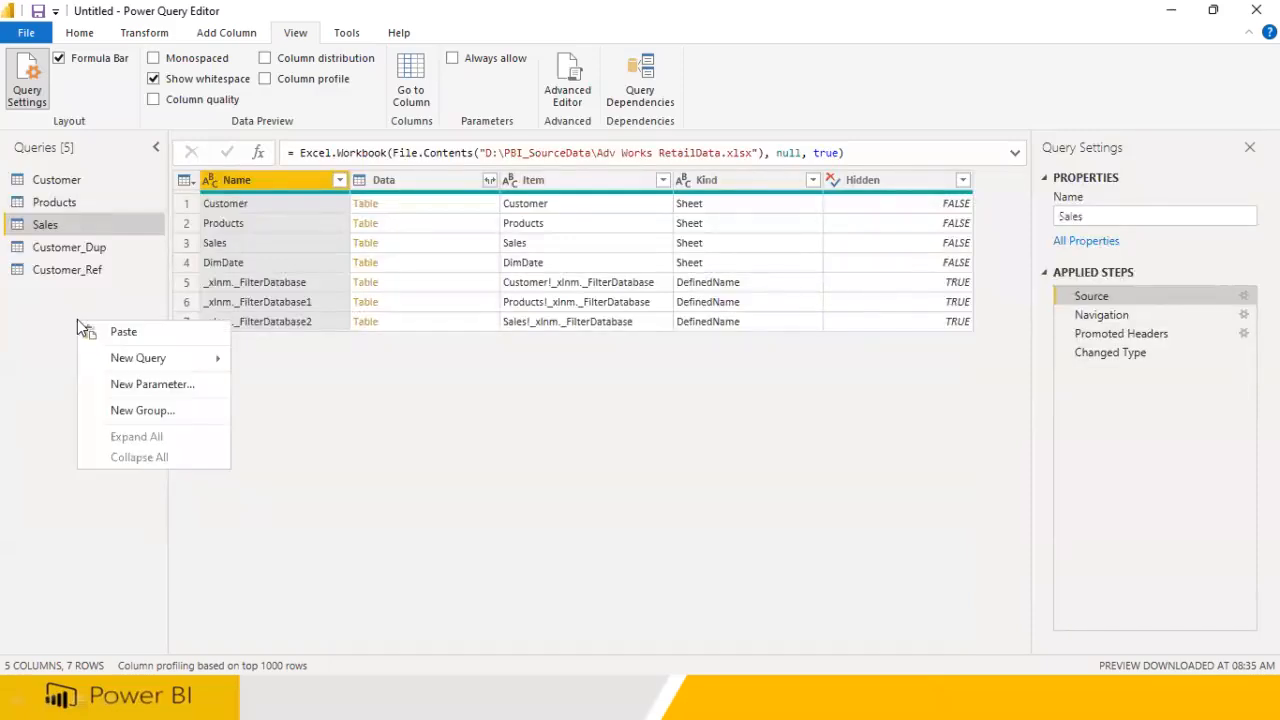
{"action": "right_click", "coordinate": [47, 358]}
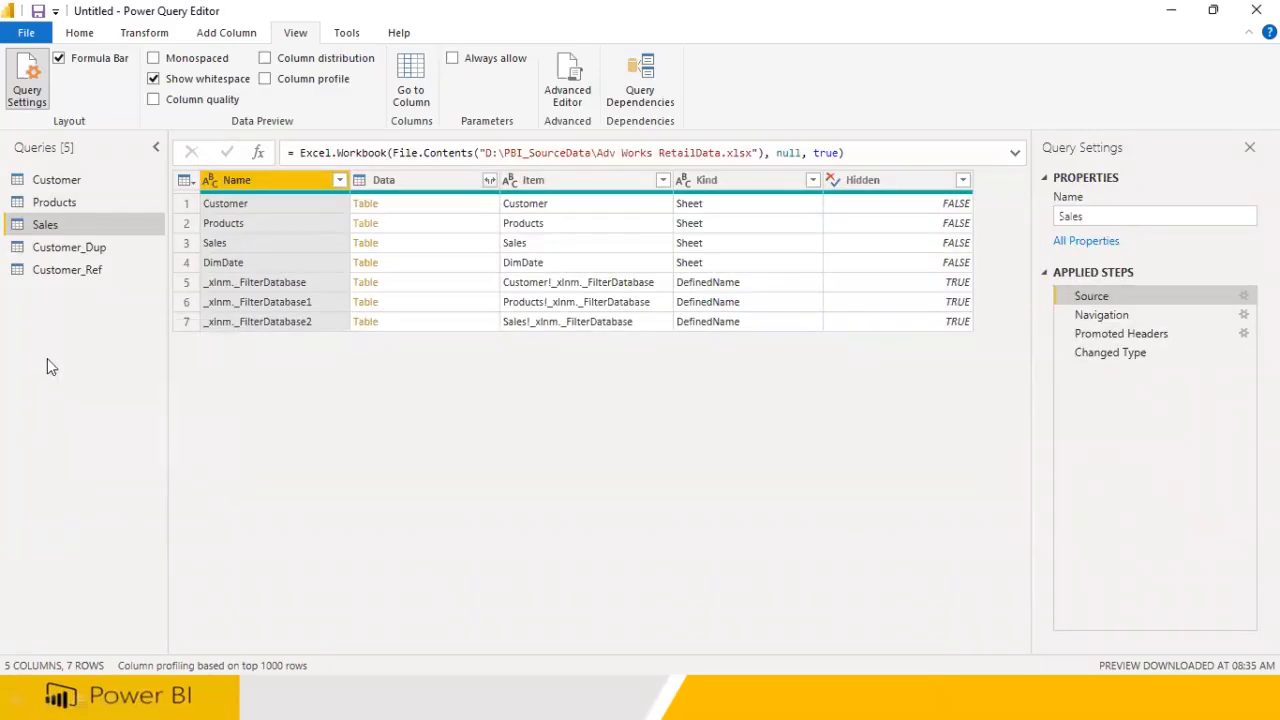
{"action": "left_click", "coordinate": [100, 449]}
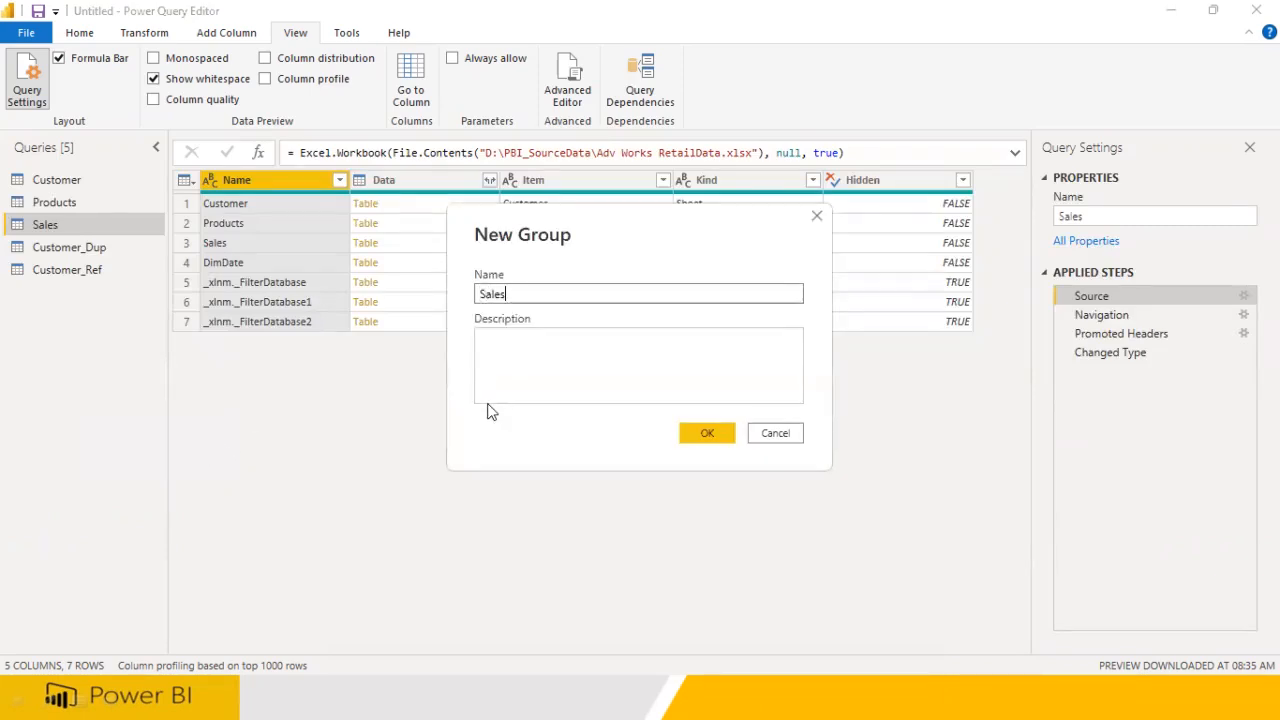
{"action": "left_click", "coordinate": [722, 437]}
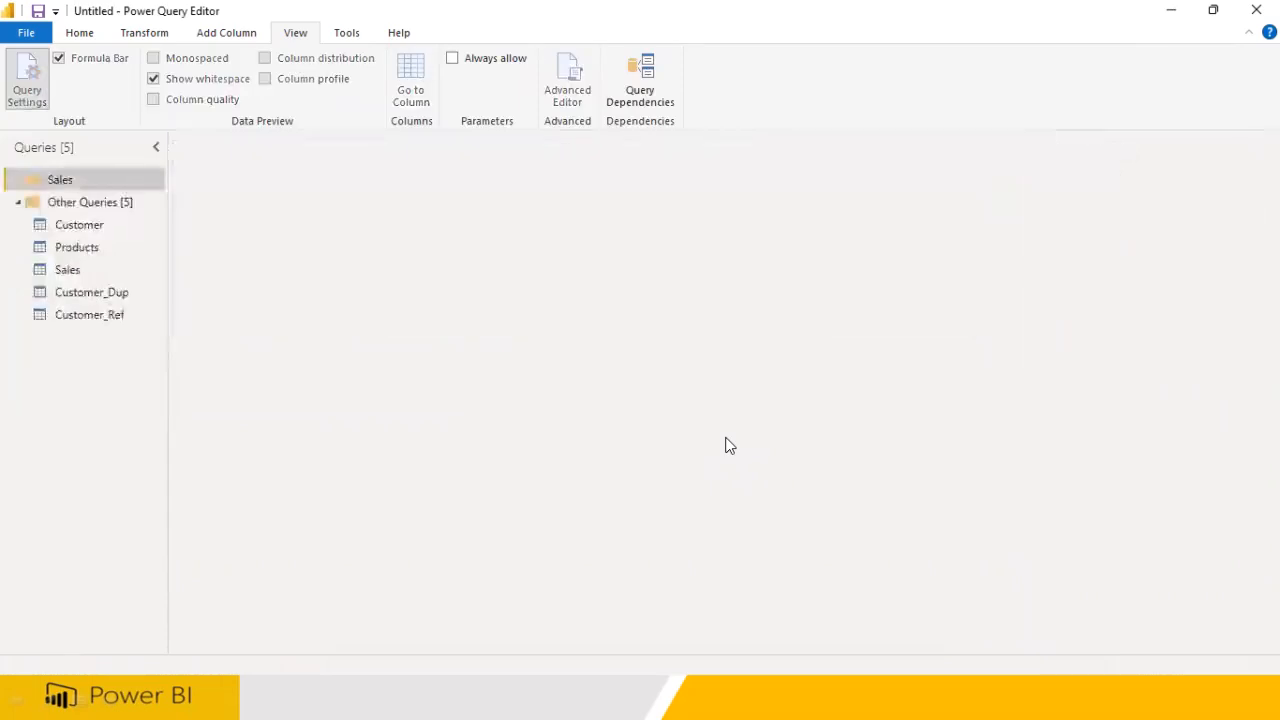
Move the Customer and Products queries into the Sales group
{"action": "left_click", "coordinate": [94, 231]}
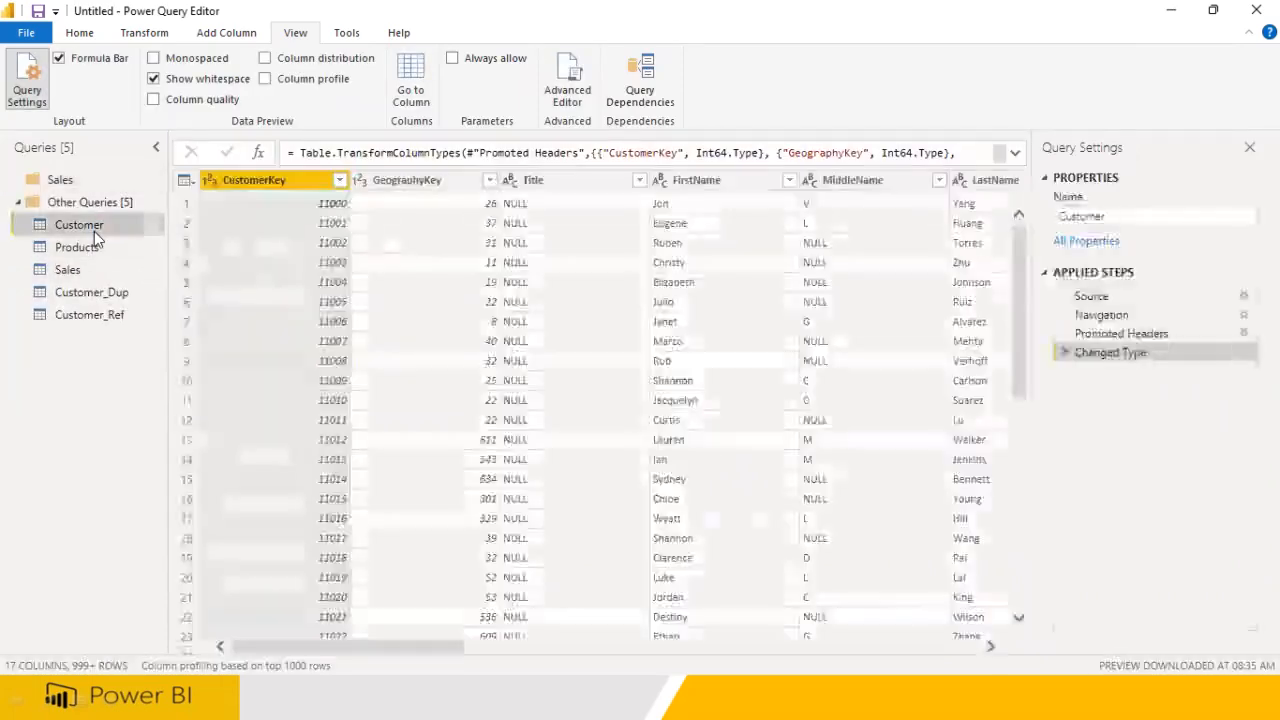
{"action": "right_click", "coordinate": [94, 231]}
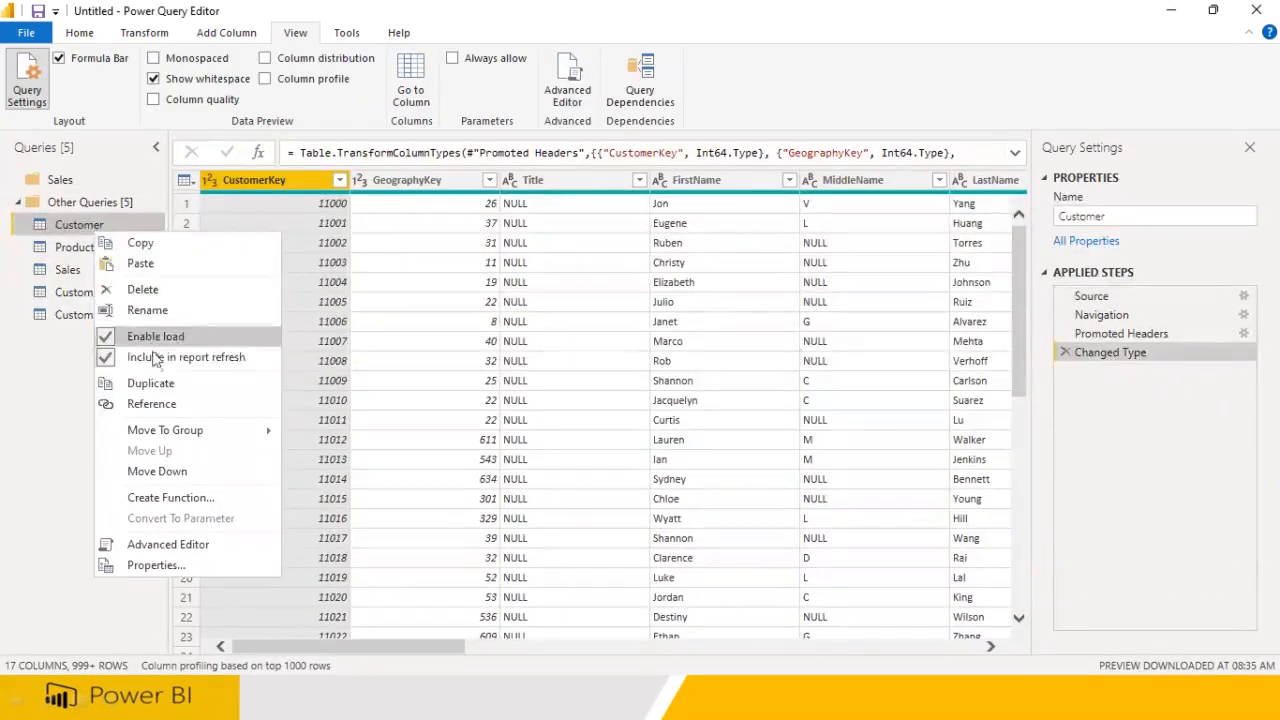
{"action": "mouse_move", "coordinate": [185, 430]}
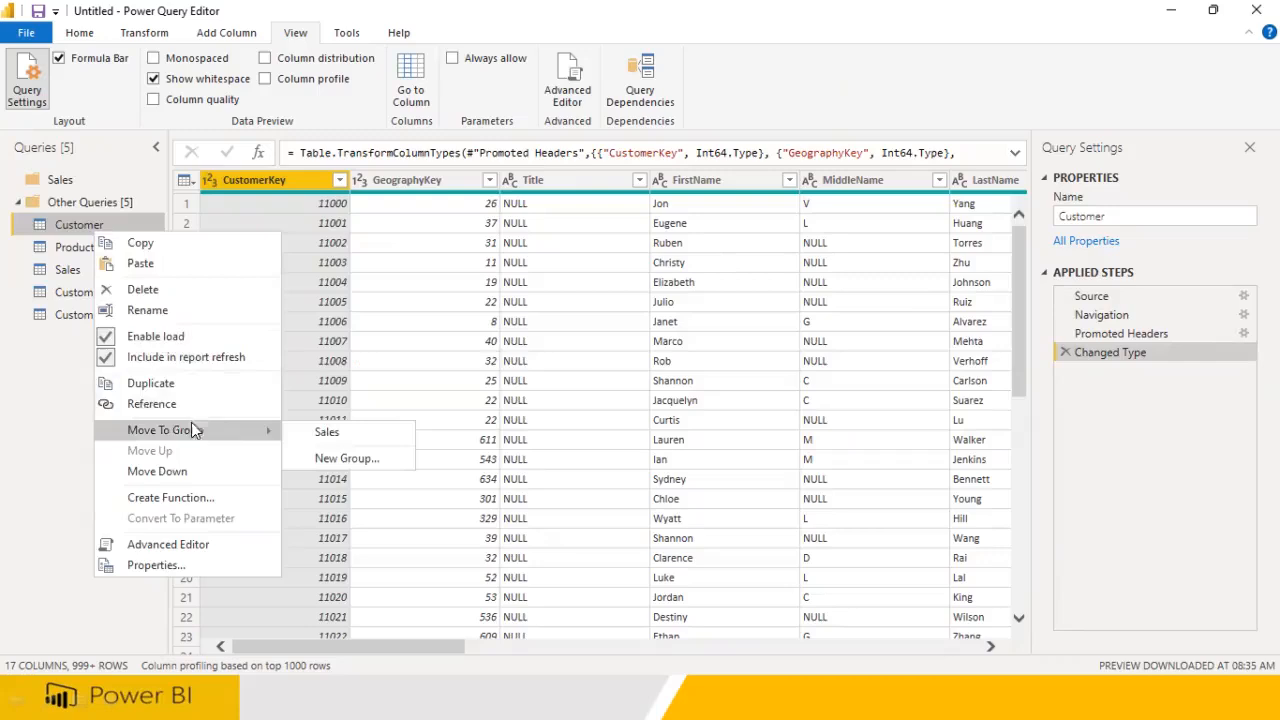
{"action": "left_click", "coordinate": [325, 435]}
{"action": "left_click", "coordinate": [79, 250]}
{"action": "right_click", "coordinate": [79, 250]}
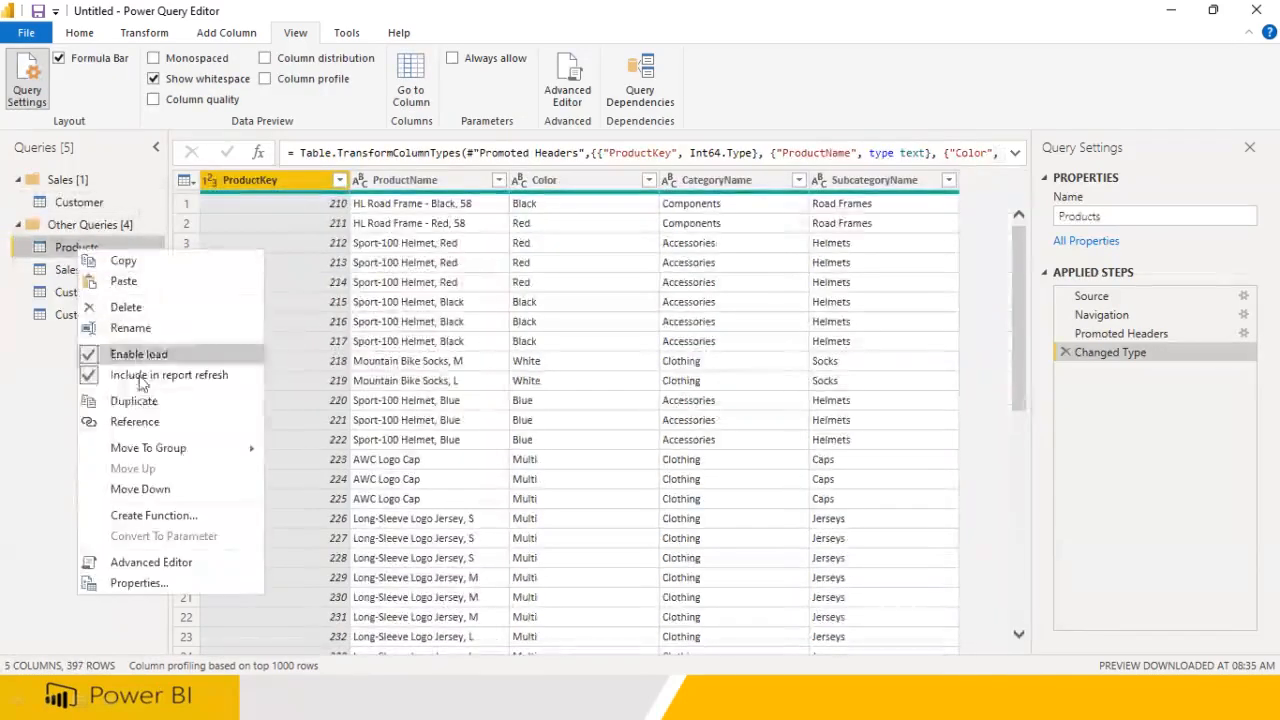
{"action": "mouse_move", "coordinate": [164, 449]}
{"action": "left_click", "coordinate": [302, 447]}
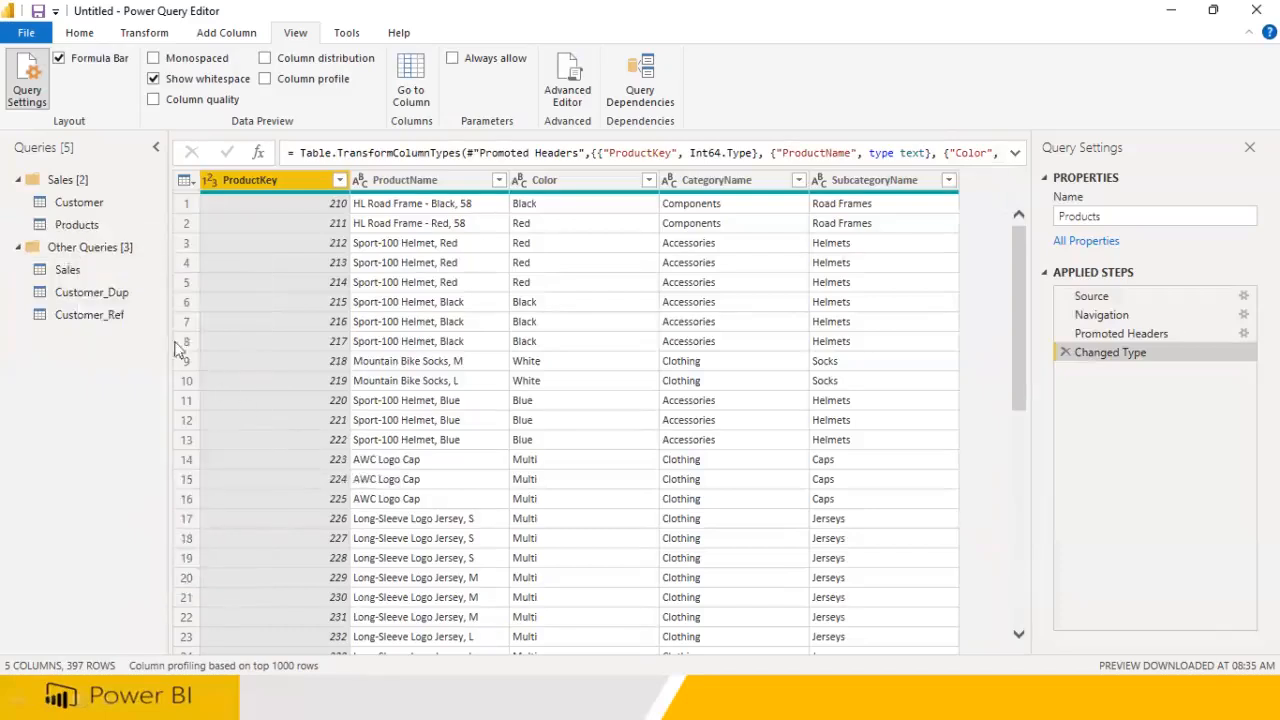
Move the Sales query from Other Queries into the Sales group
{"action": "right_click", "coordinate": [73, 277]}
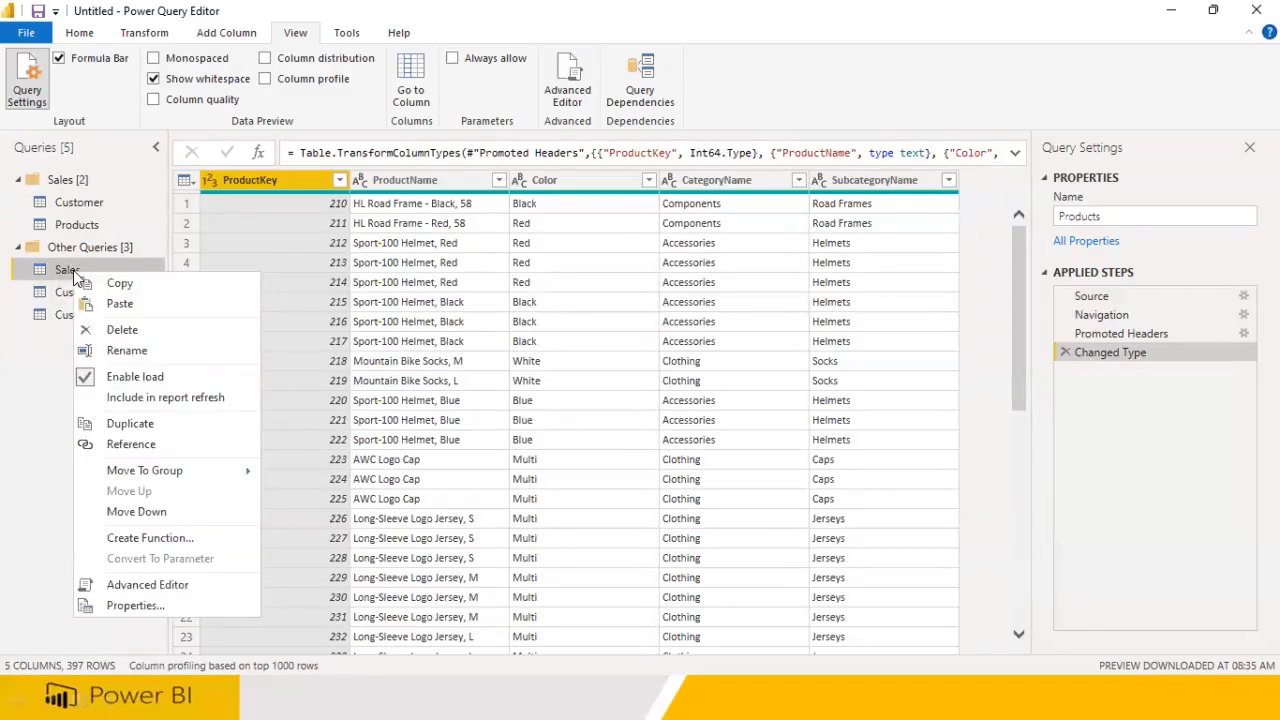
{"action": "mouse_move", "coordinate": [152, 473]}
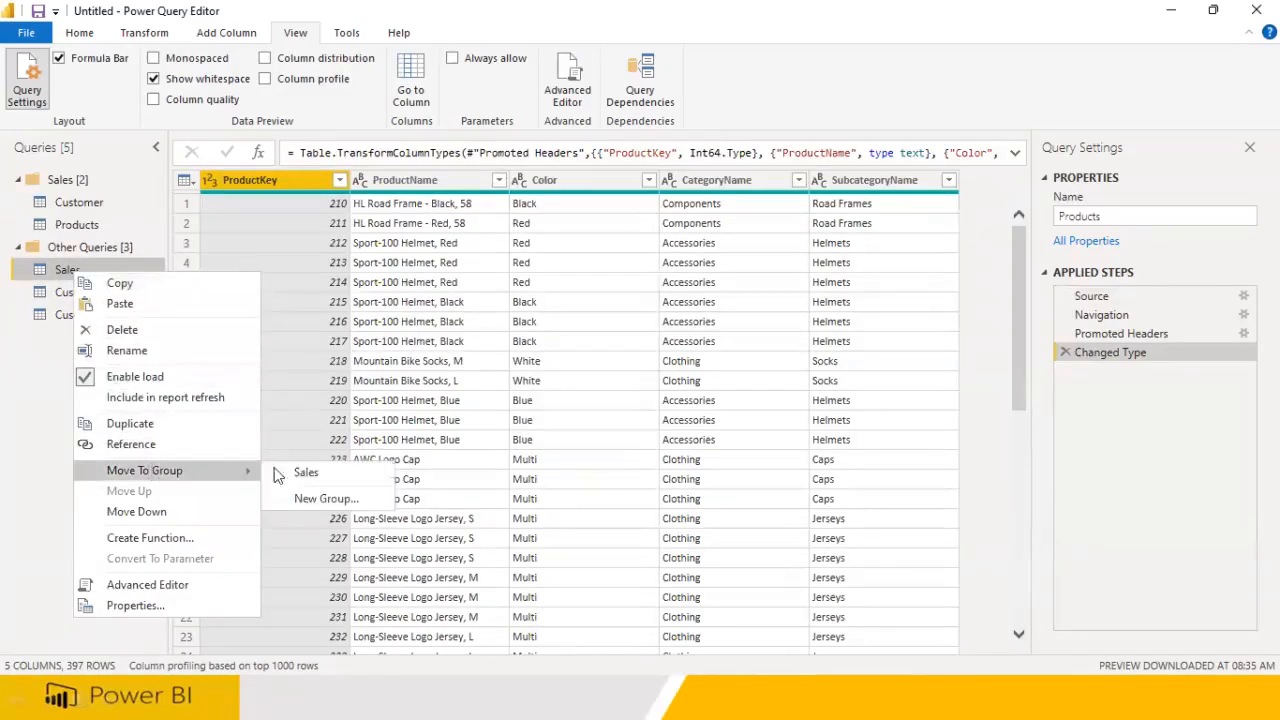
{"action": "left_click", "coordinate": [300, 472]}
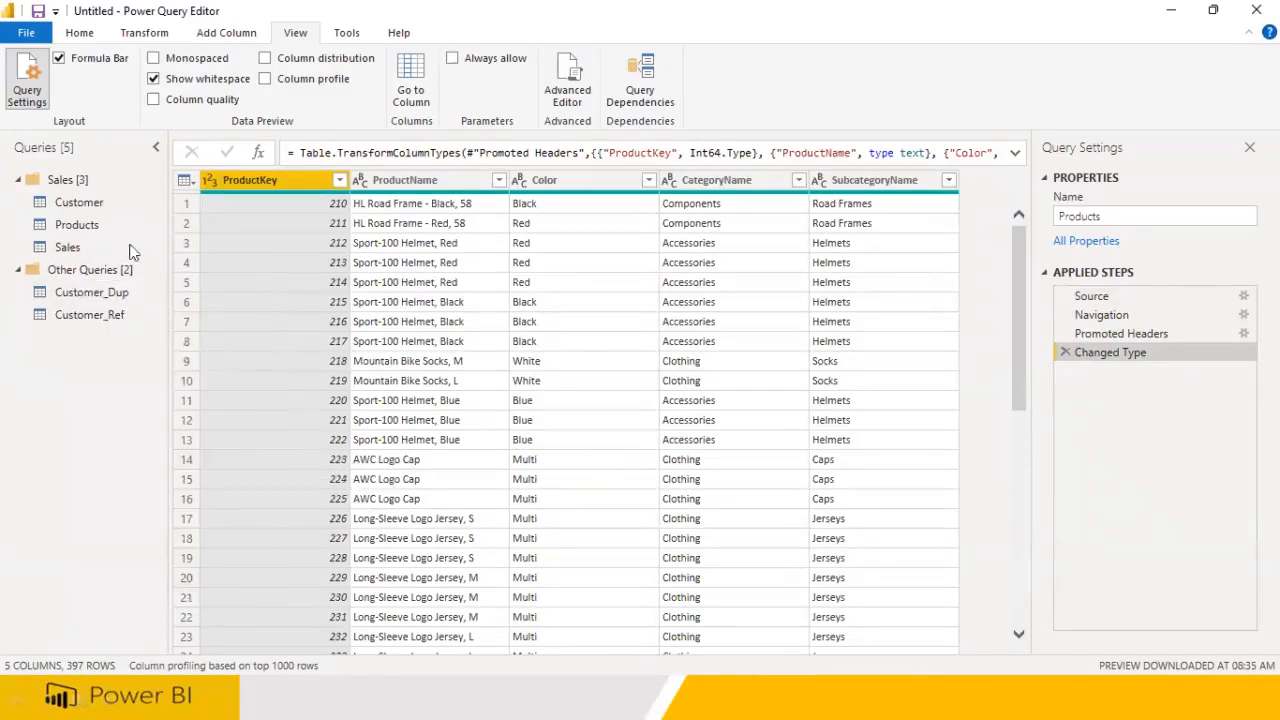
Move the Customer_Dup query into a new group named HR
{"action": "right_click", "coordinate": [97, 292]}
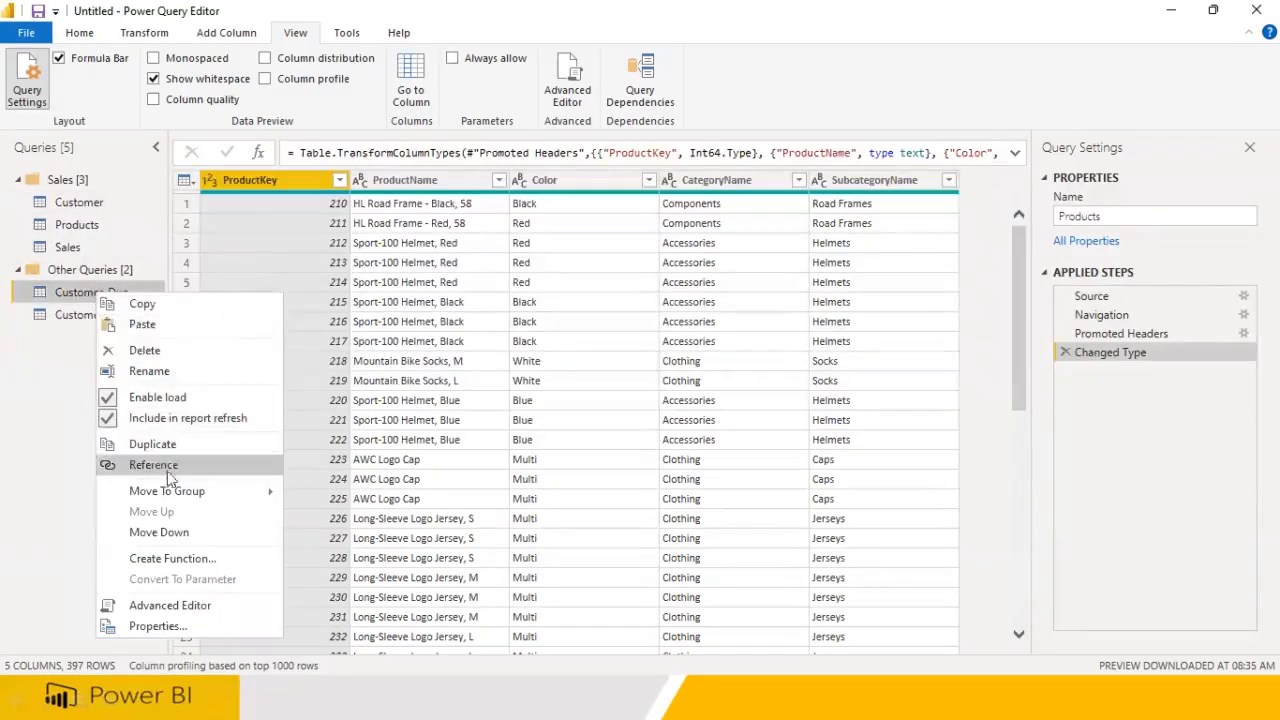
{"action": "mouse_move", "coordinate": [183, 491]}
{"action": "left_click", "coordinate": [343, 520]}
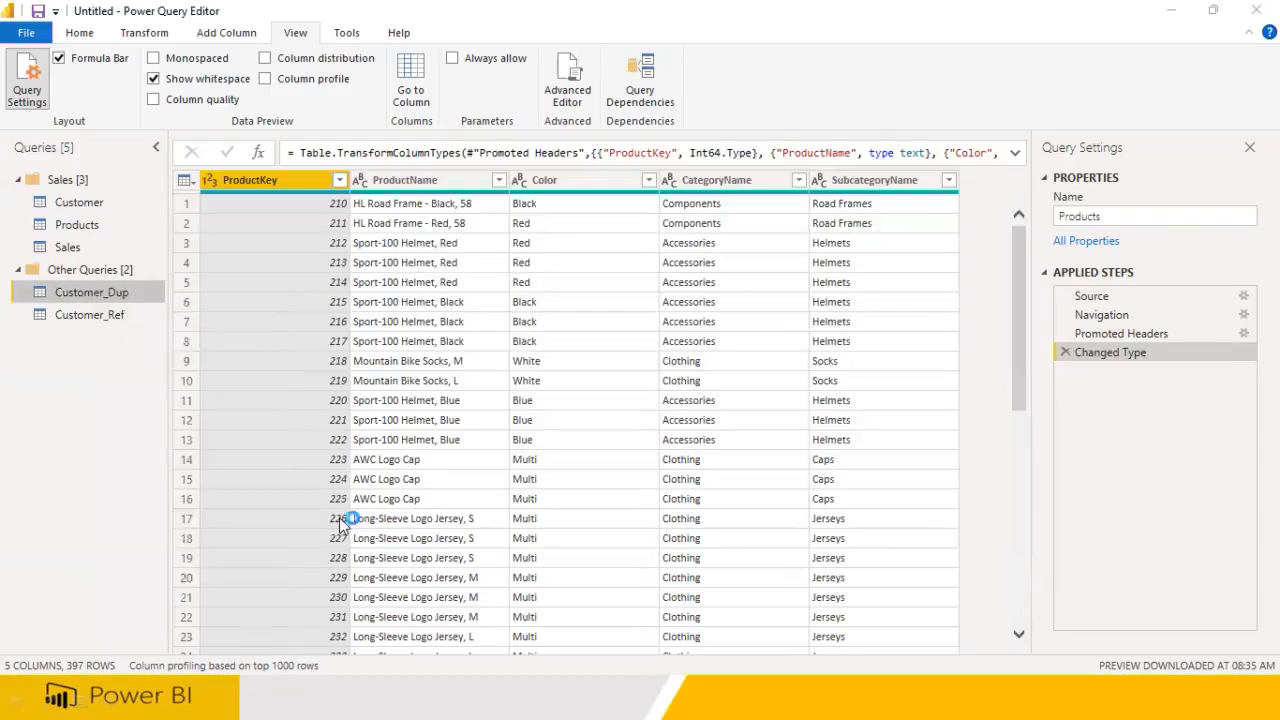
{"action": "type", "text": "HR"}
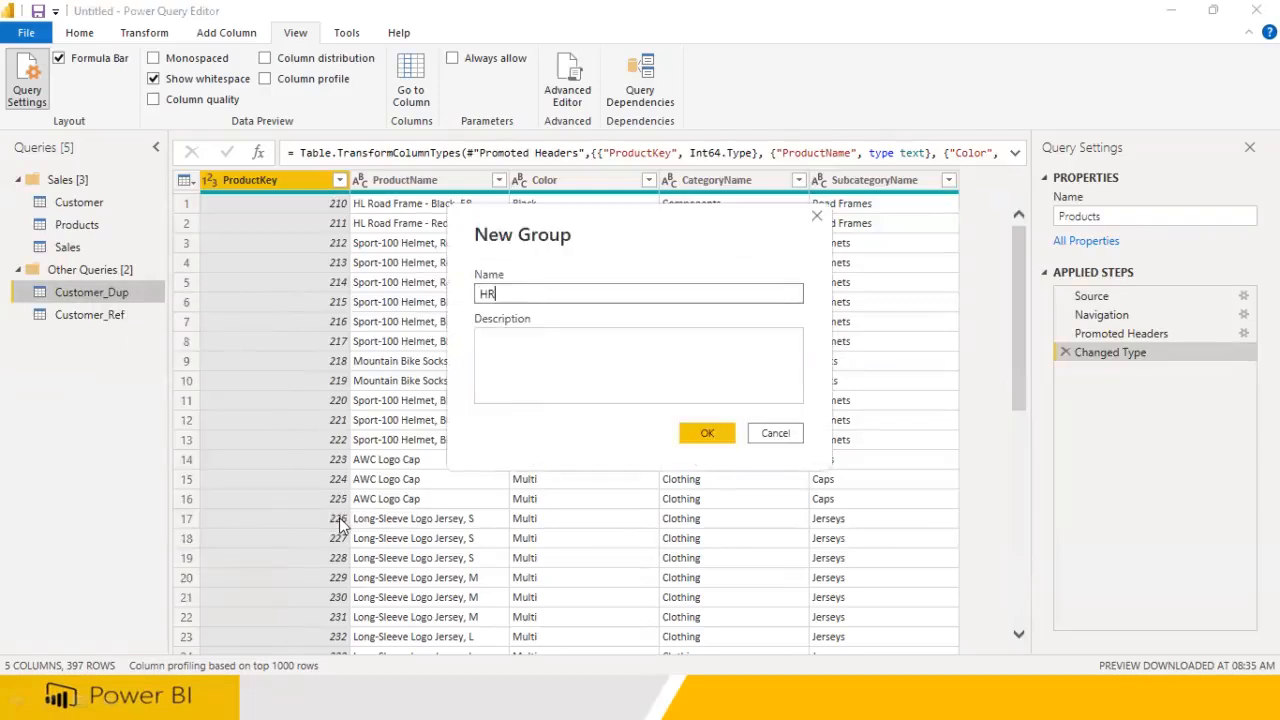
{"action": "left_click", "coordinate": [707, 433]}
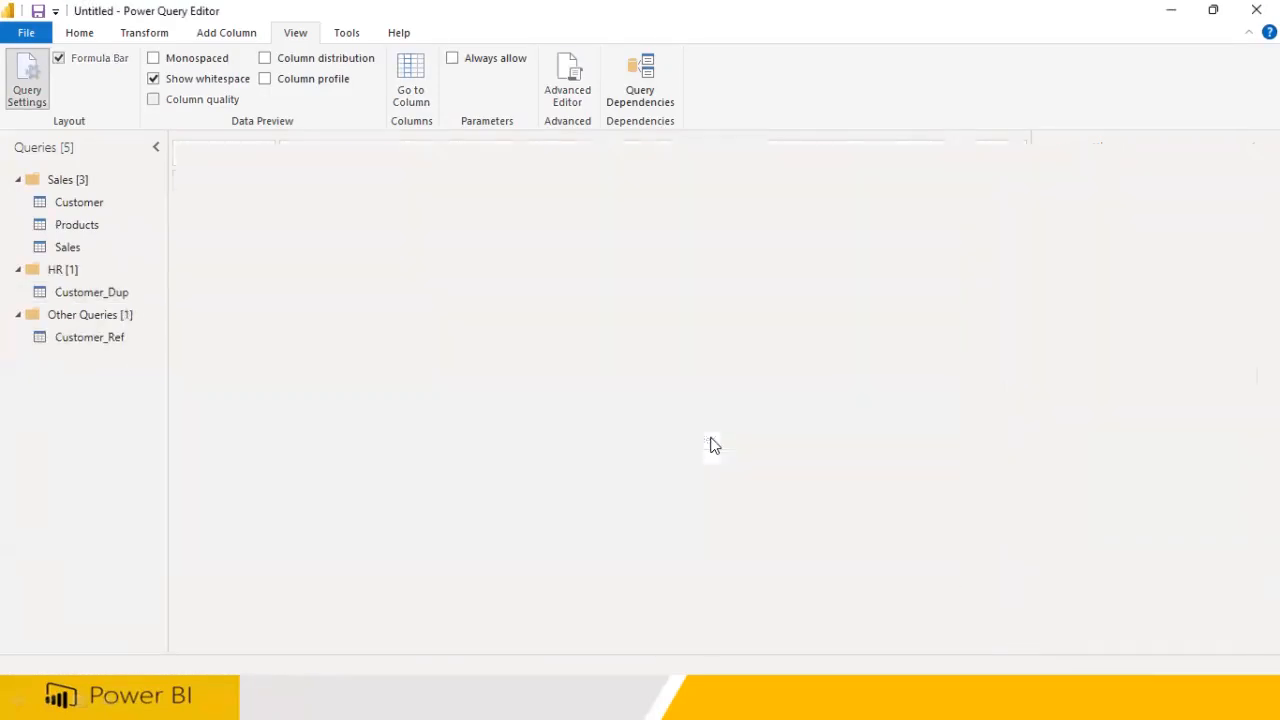
Move the Customer_Ref query from Other Queries into the HR group
{"action": "left_click", "coordinate": [103, 296]}
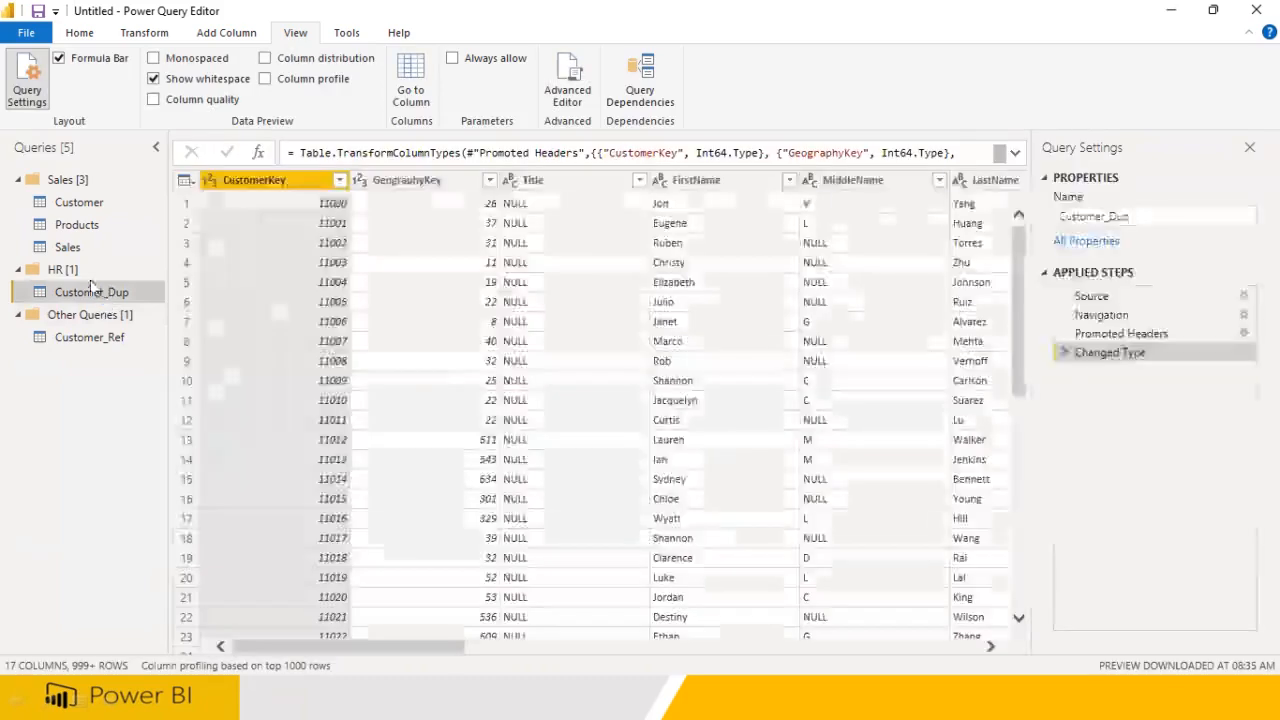
{"action": "left_click_drag", "start_coordinate": [60, 270], "coordinate": [70, 280]}
{"action": "left_click", "coordinate": [100, 338]}
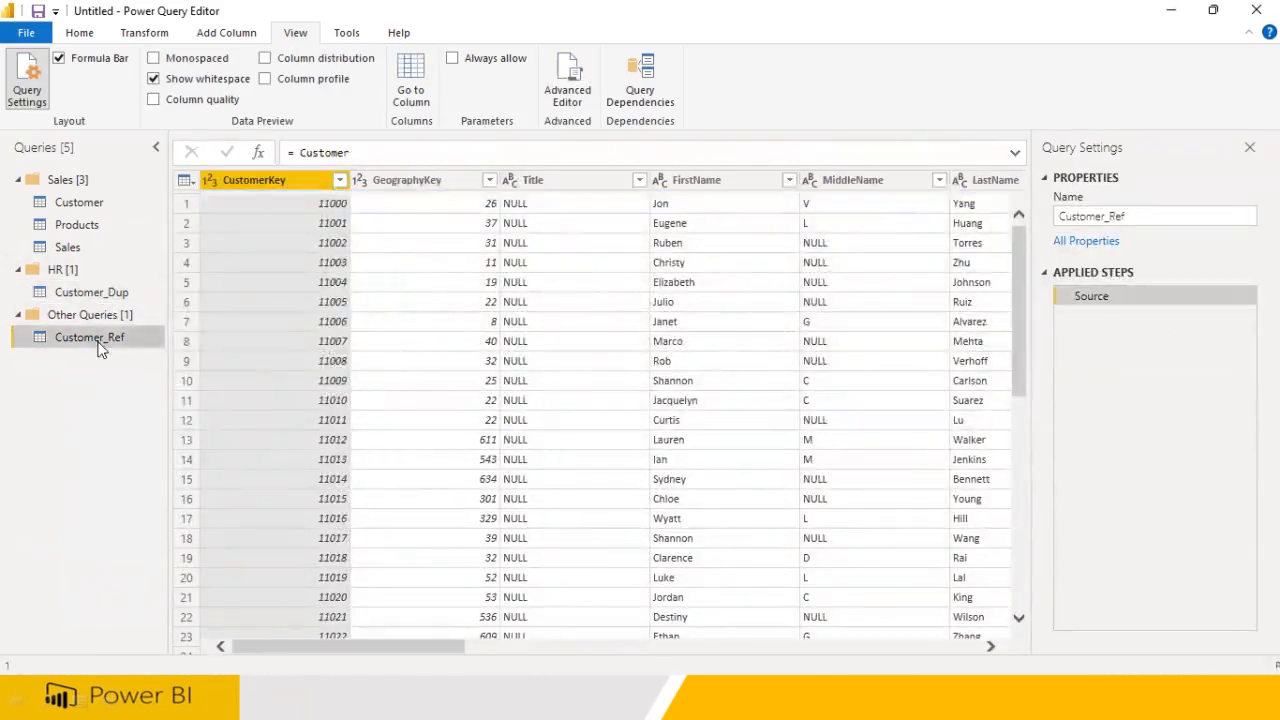
{"action": "right_click", "coordinate": [100, 337]}
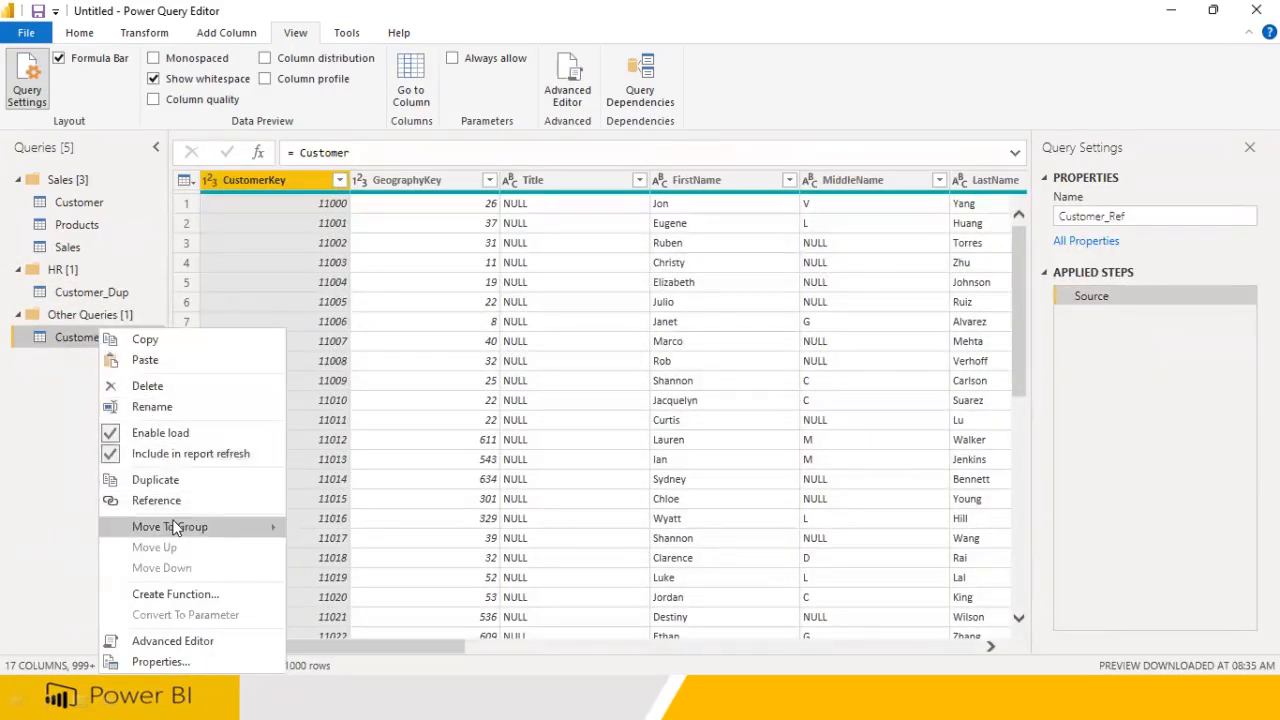
{"action": "mouse_move", "coordinate": [221, 525]}
{"action": "left_click", "coordinate": [325, 527]}
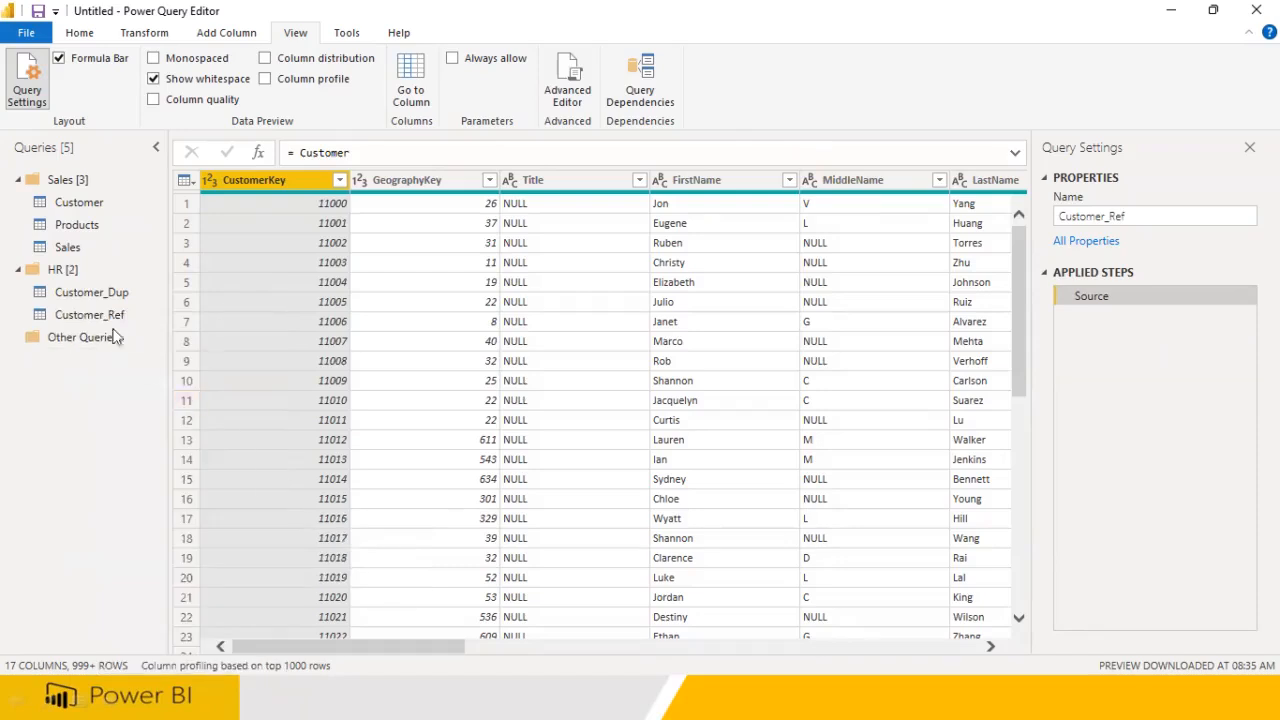
Mark the queries of the HR and Sales groups with red pen strokes and clear the markings
{"action": "key", "text": "ctrl+shift+3"}
{"action": "left_click_drag", "start_coordinate": [135, 289], "coordinate": [131, 321]}
{"action": "left_click_drag", "start_coordinate": [62, 283], "coordinate": [82, 279]}
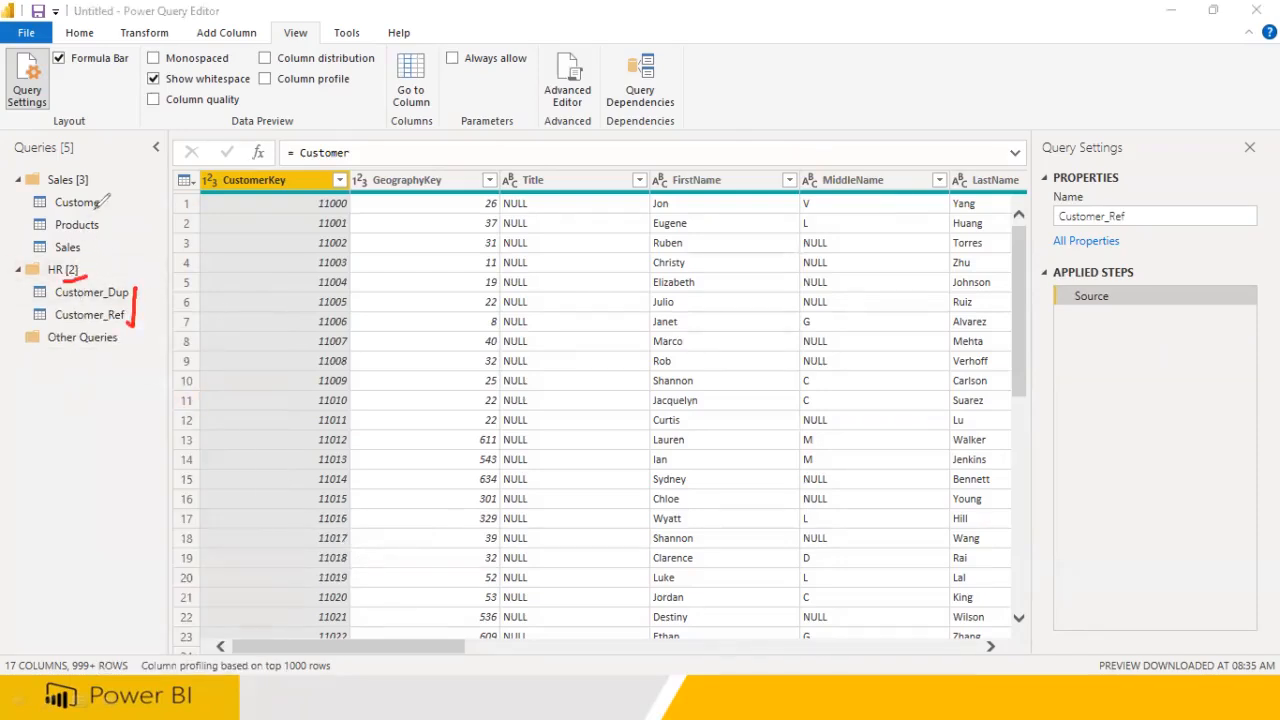
{"action": "left_click_drag", "start_coordinate": [111, 198], "coordinate": [107, 264]}
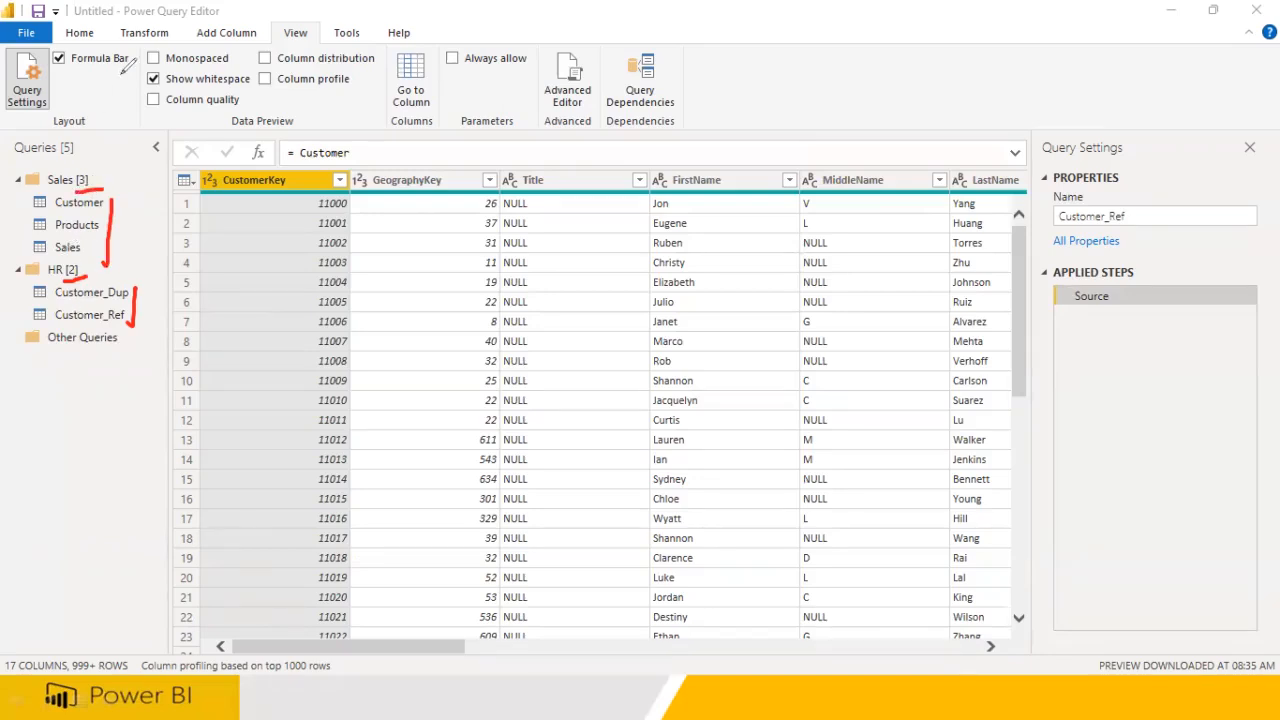
{"action": "key", "text": "e"}
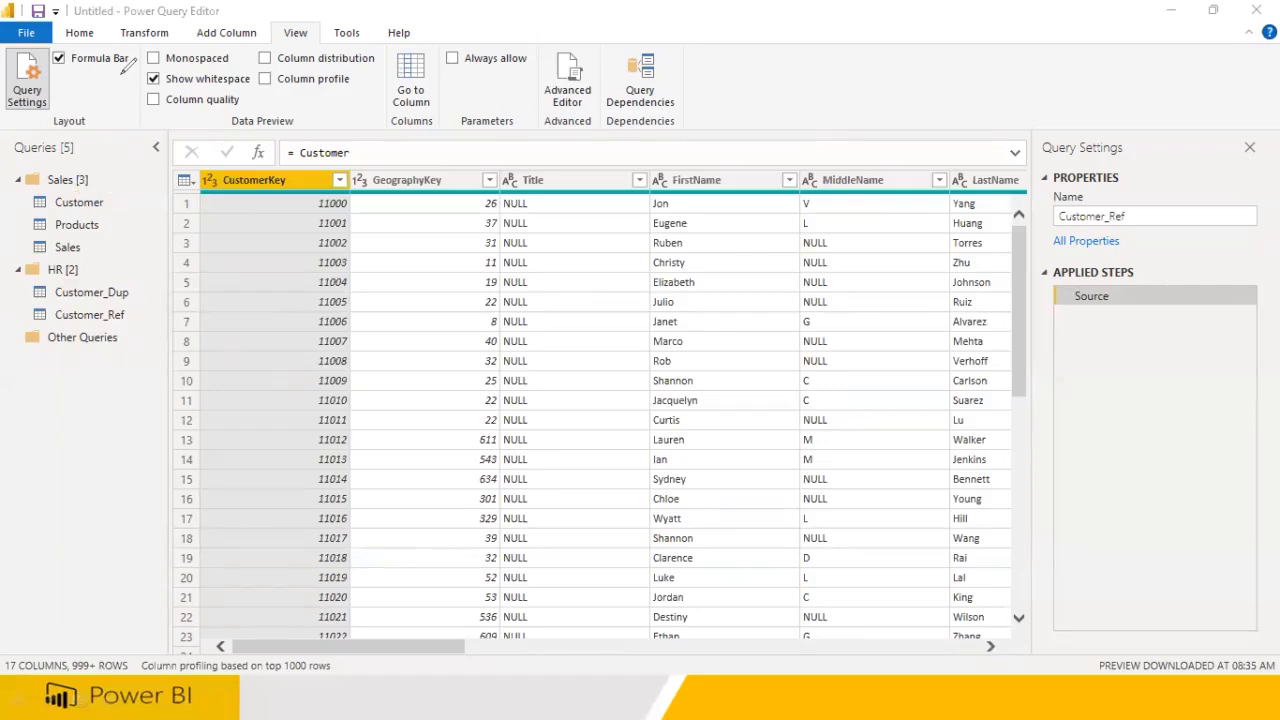
Close and apply the queries to the report, and reopen the Power Query Editor to transform the data
{"action": "left_click", "coordinate": [78, 33]}
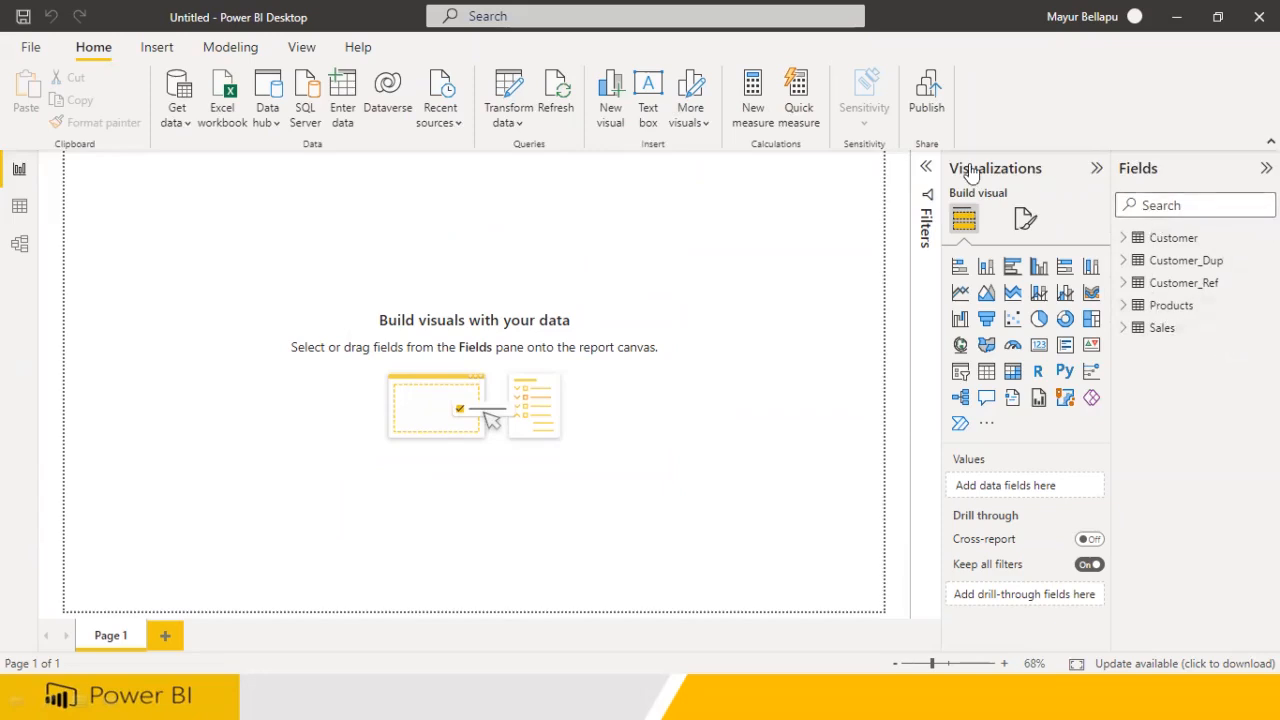
{"action": "left_click", "coordinate": [507, 115]}
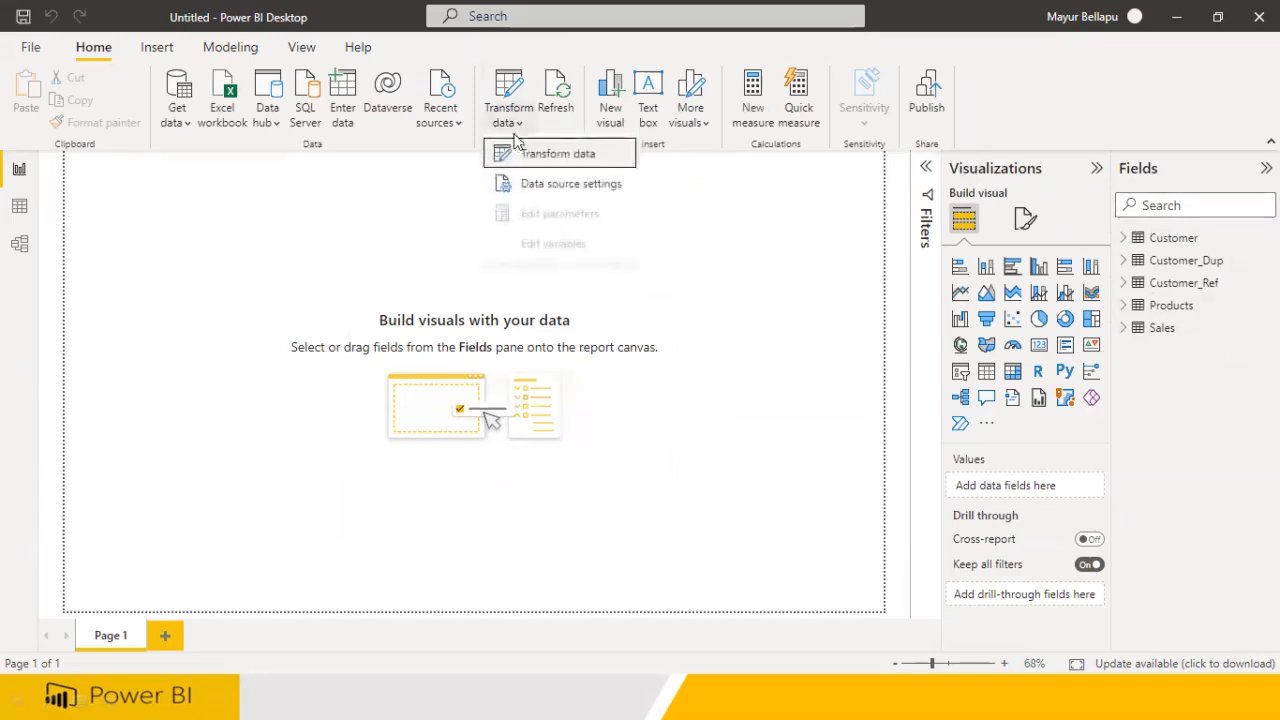
{"action": "left_click", "coordinate": [525, 157]}
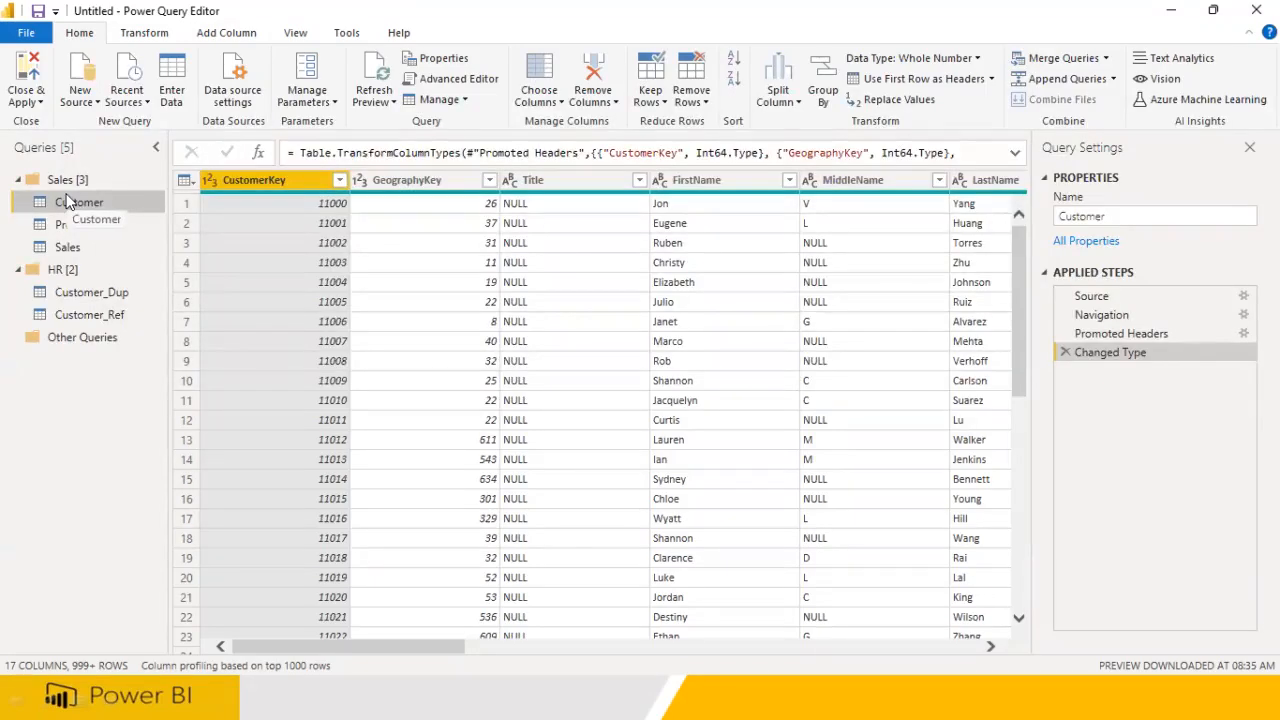
Check the agenda slide in the presentation and return to the Power Query Editor
{"action": "left_click", "coordinate": [287, 692]}
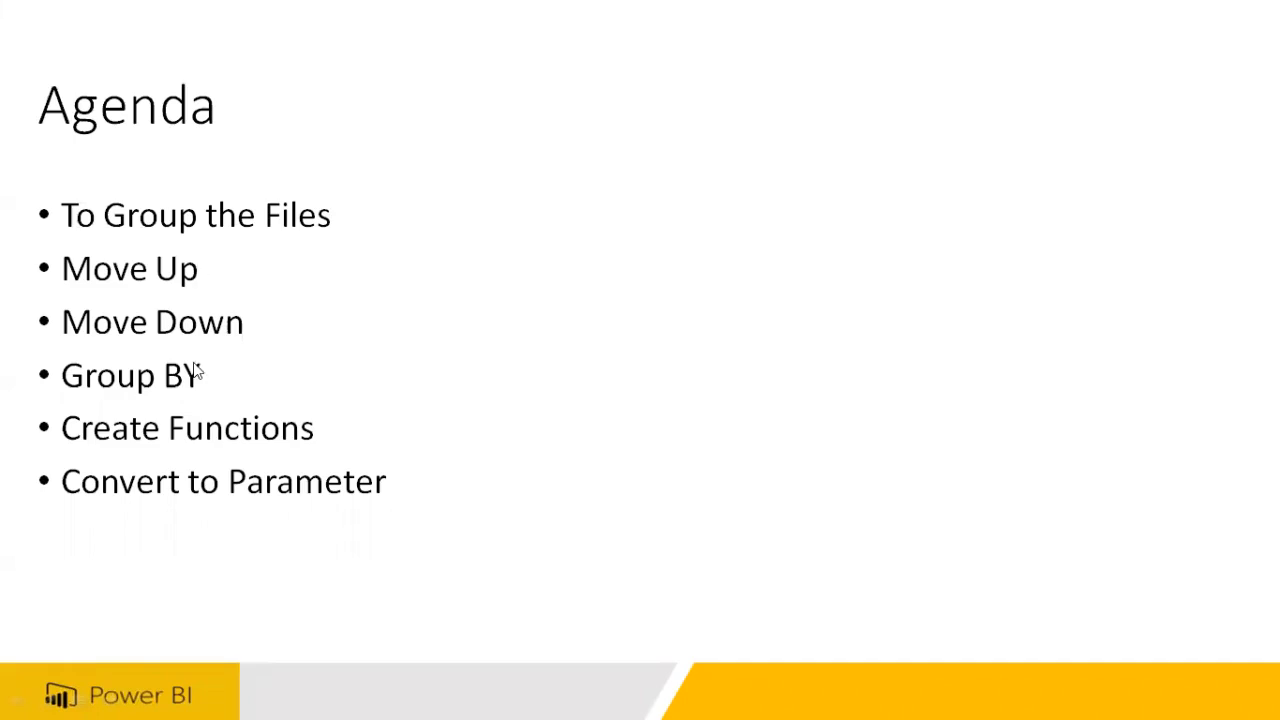
{"action": "key", "text": "super"}
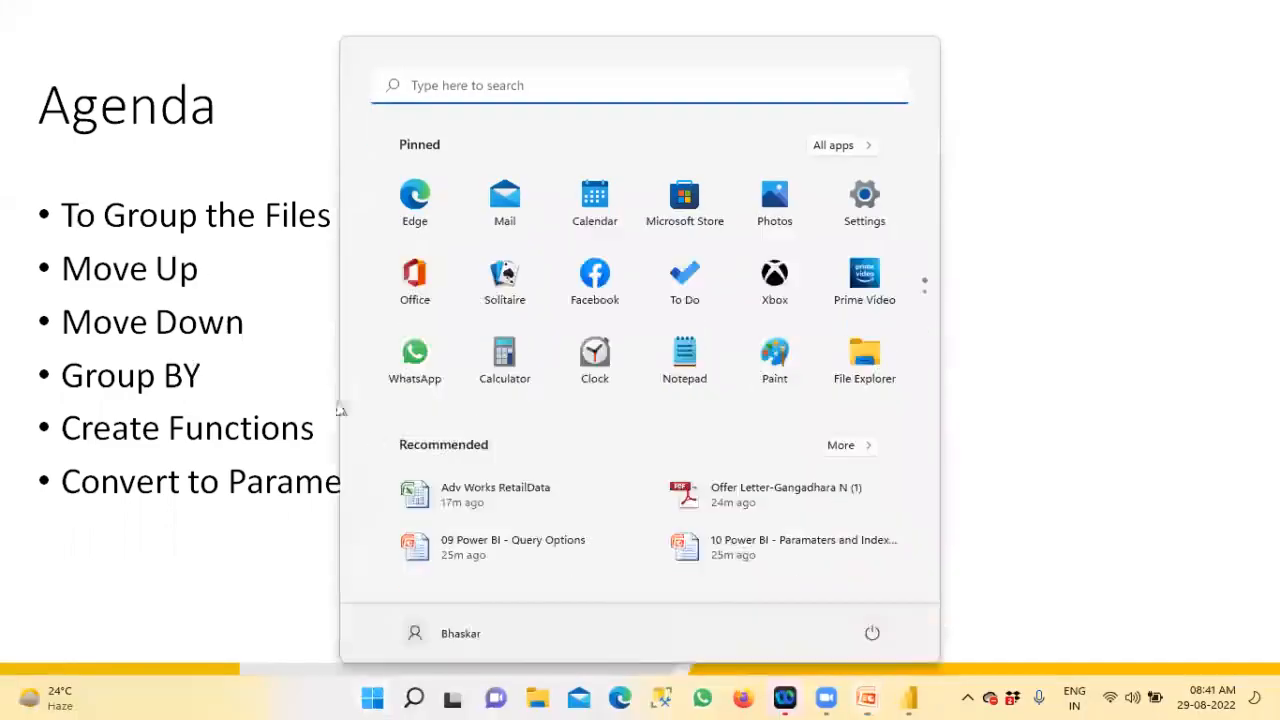
{"action": "mouse_move", "coordinate": [905, 698]}
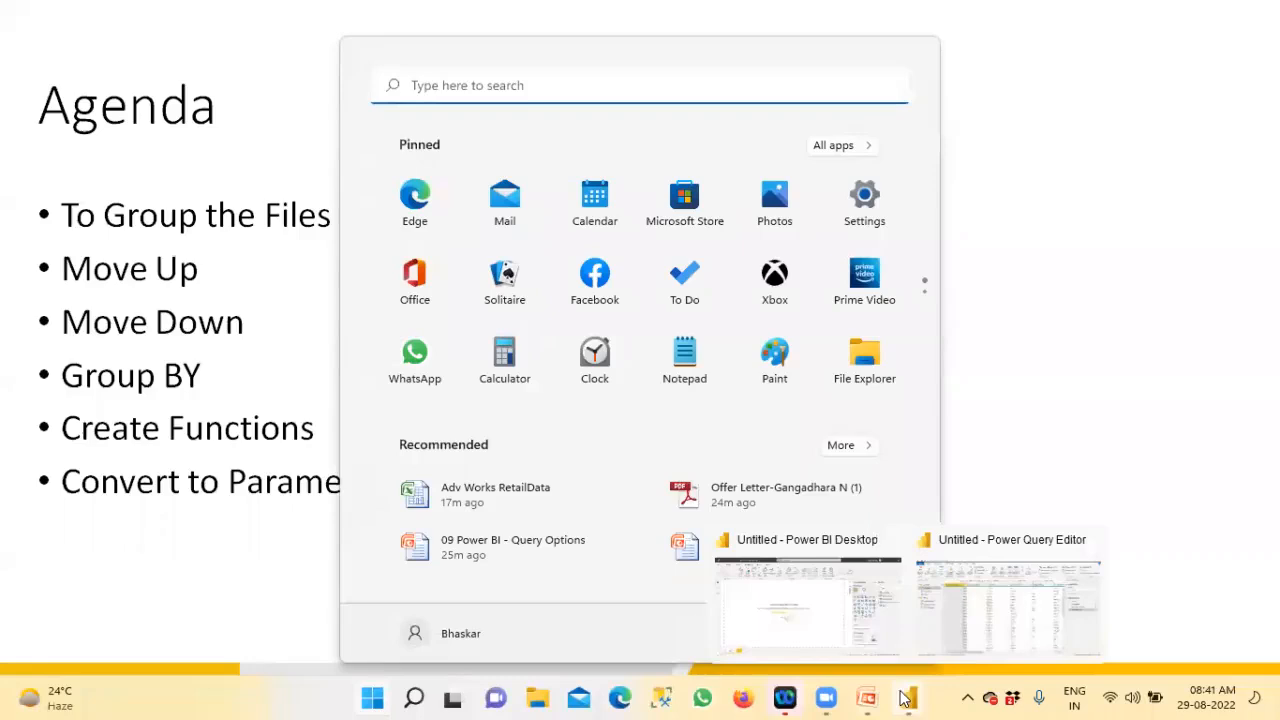
{"action": "left_click", "coordinate": [971, 640]}
Reorder the Sales group by moving the Products query up one place and the Customer query down one place
{"action": "left_click", "coordinate": [80, 226]}
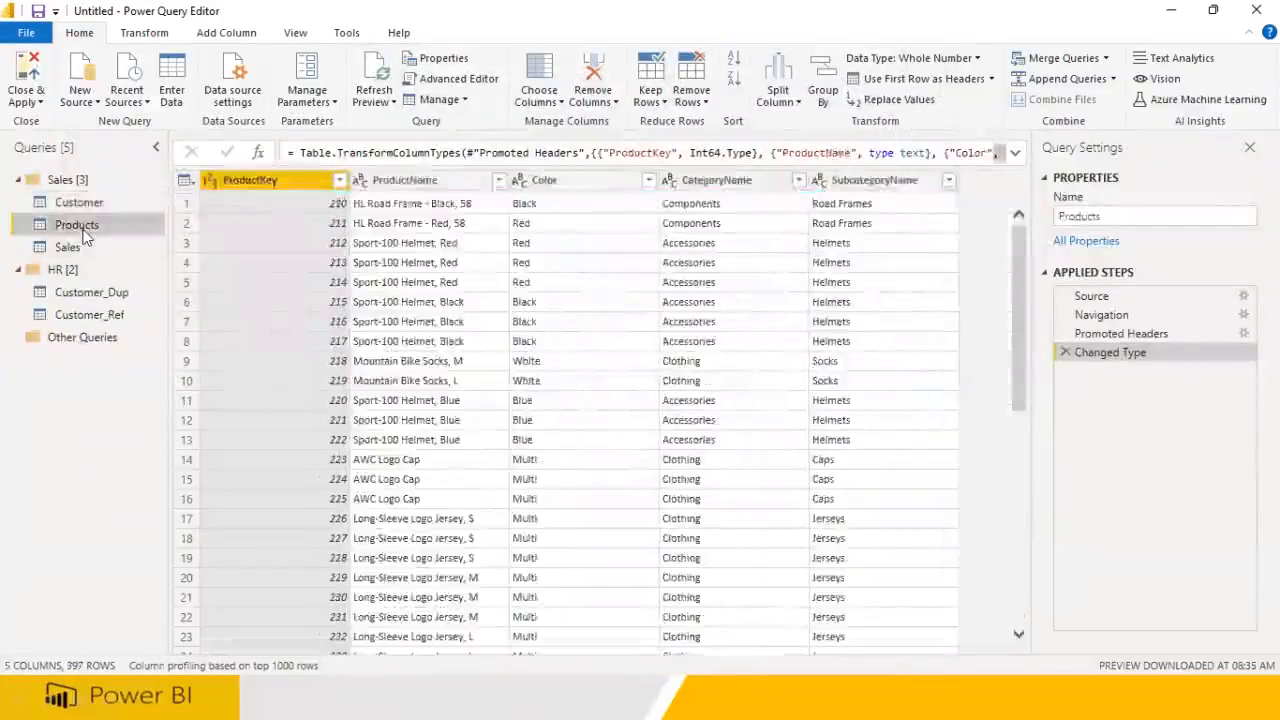
{"action": "right_click", "coordinate": [84, 230]}
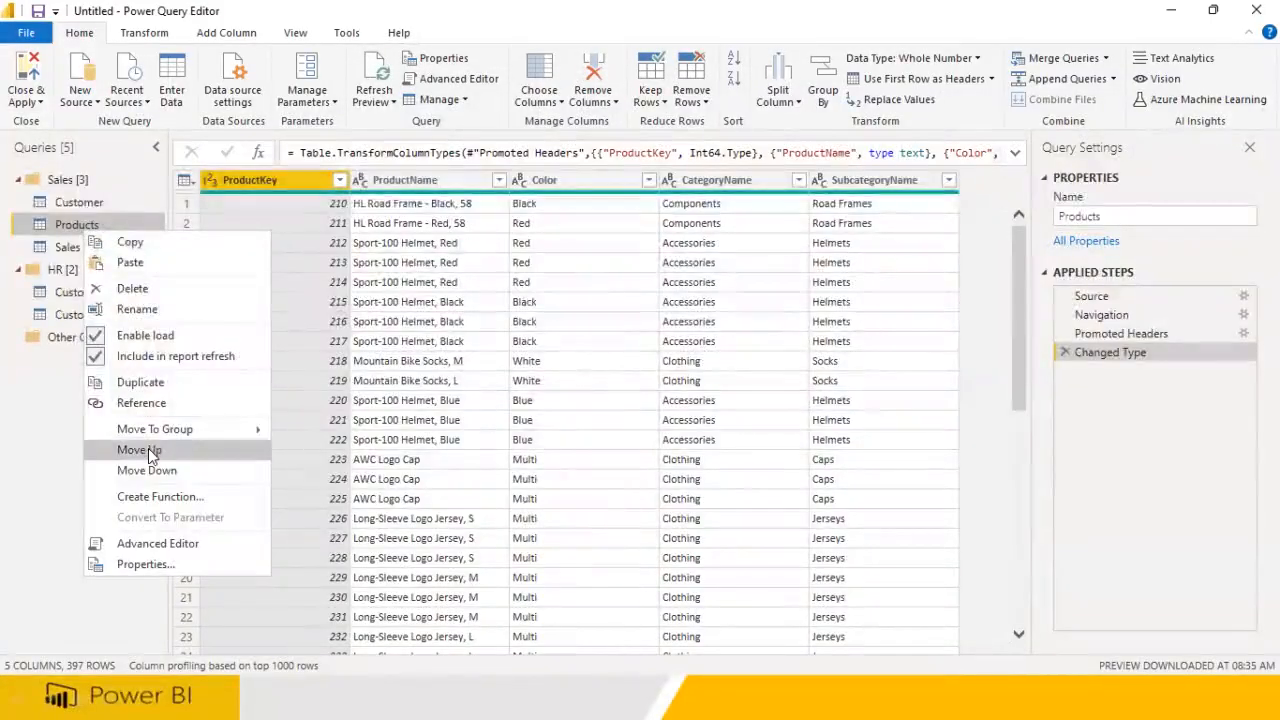
{"action": "left_click", "coordinate": [148, 449]}
{"action": "left_click", "coordinate": [72, 230]}
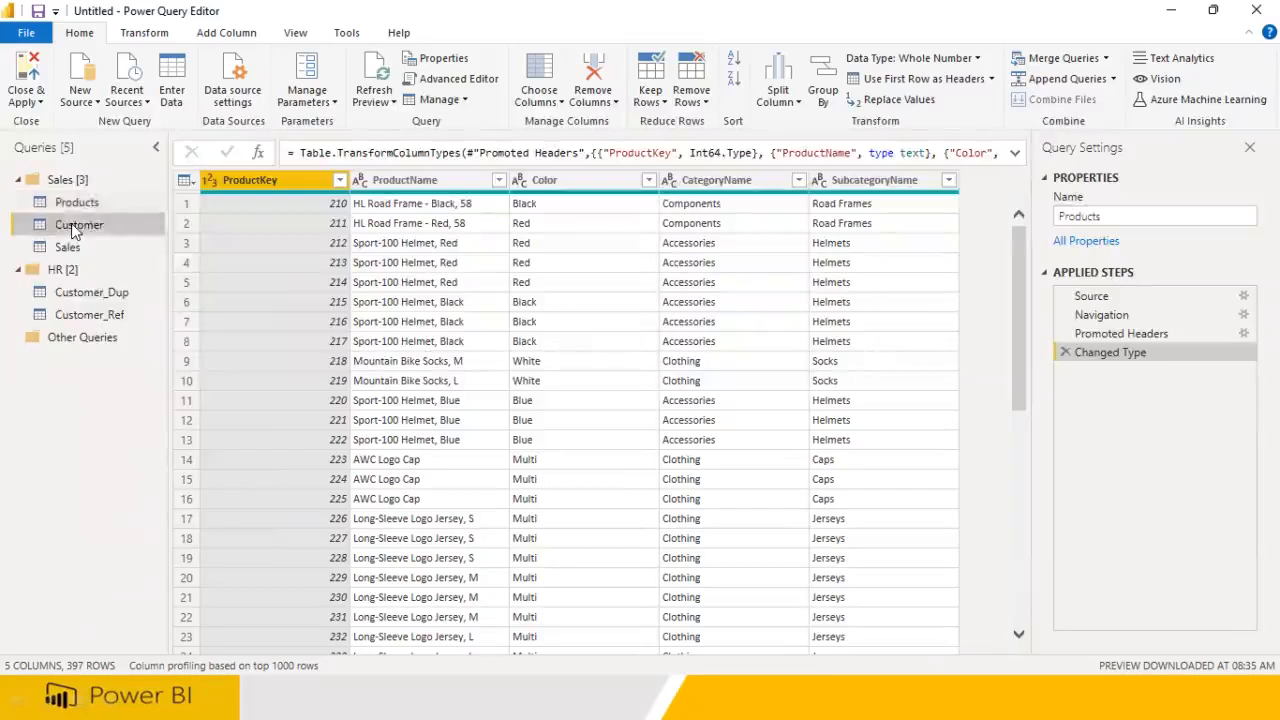
{"action": "right_click", "coordinate": [72, 230]}
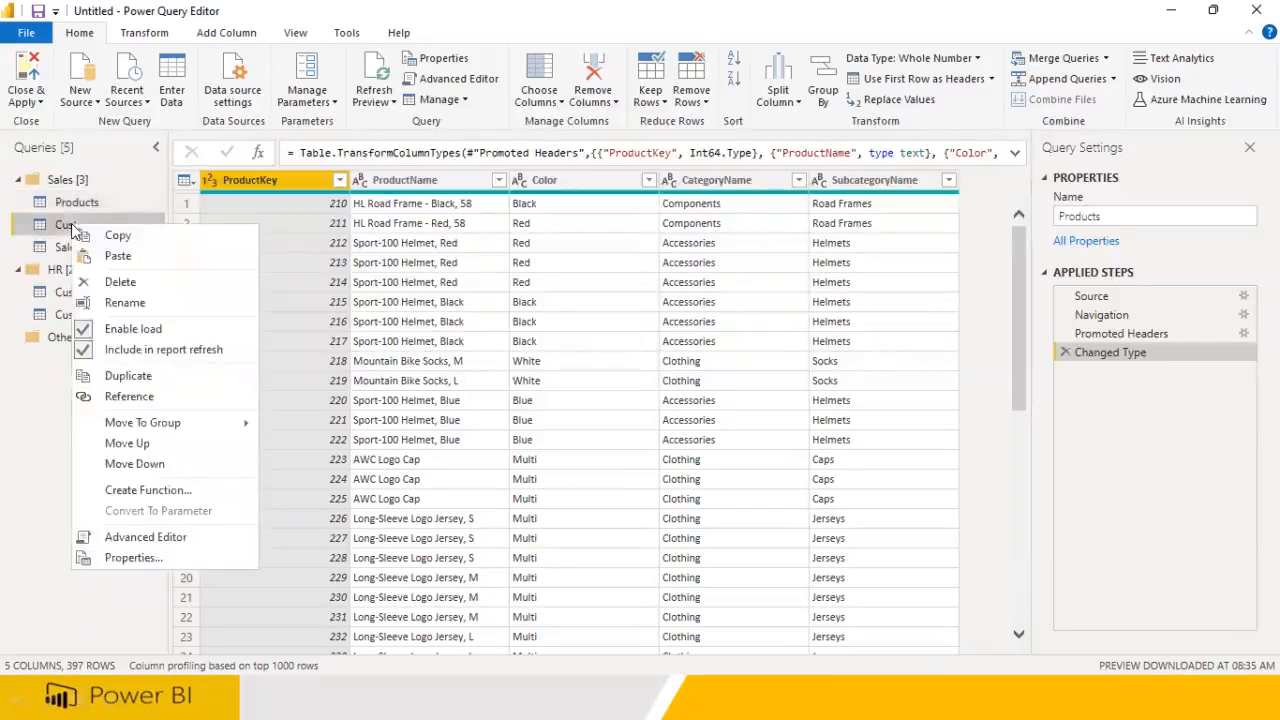
{"action": "left_click", "coordinate": [153, 463]}
Move the Customer_Dup query down one place in the HR group and back up again
{"action": "left_click", "coordinate": [91, 296]}
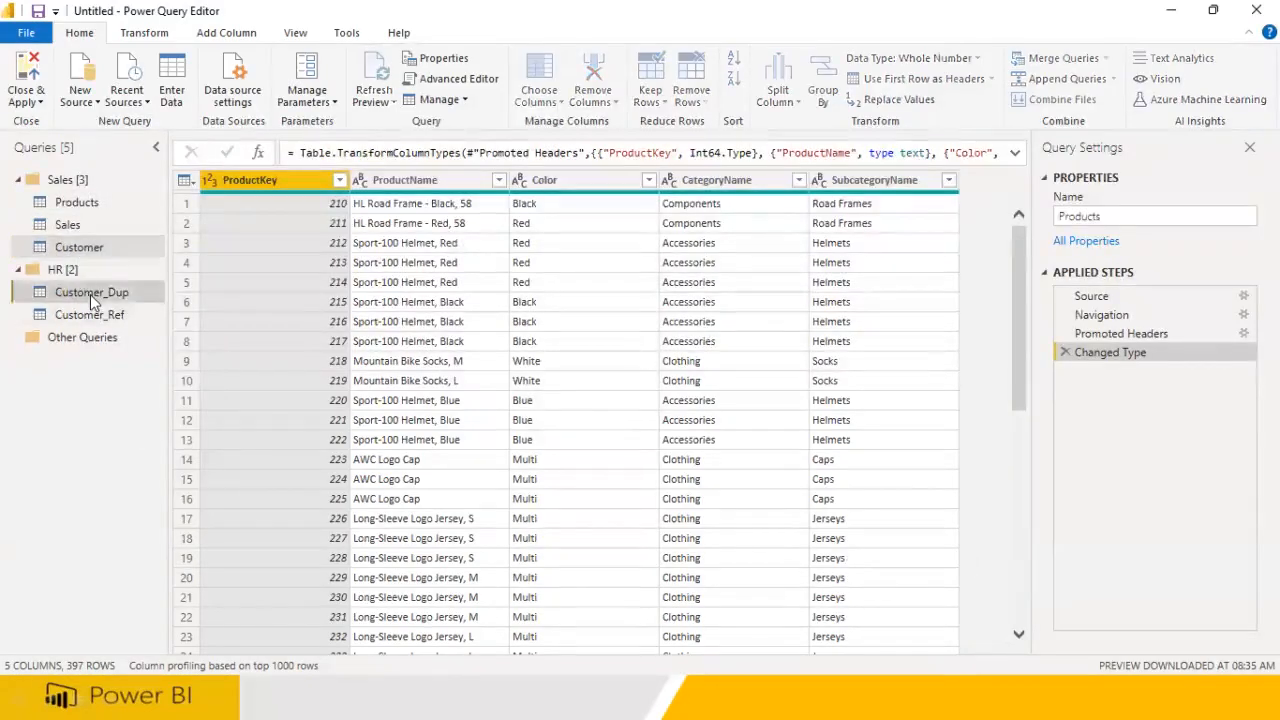
{"action": "right_click", "coordinate": [91, 296]}
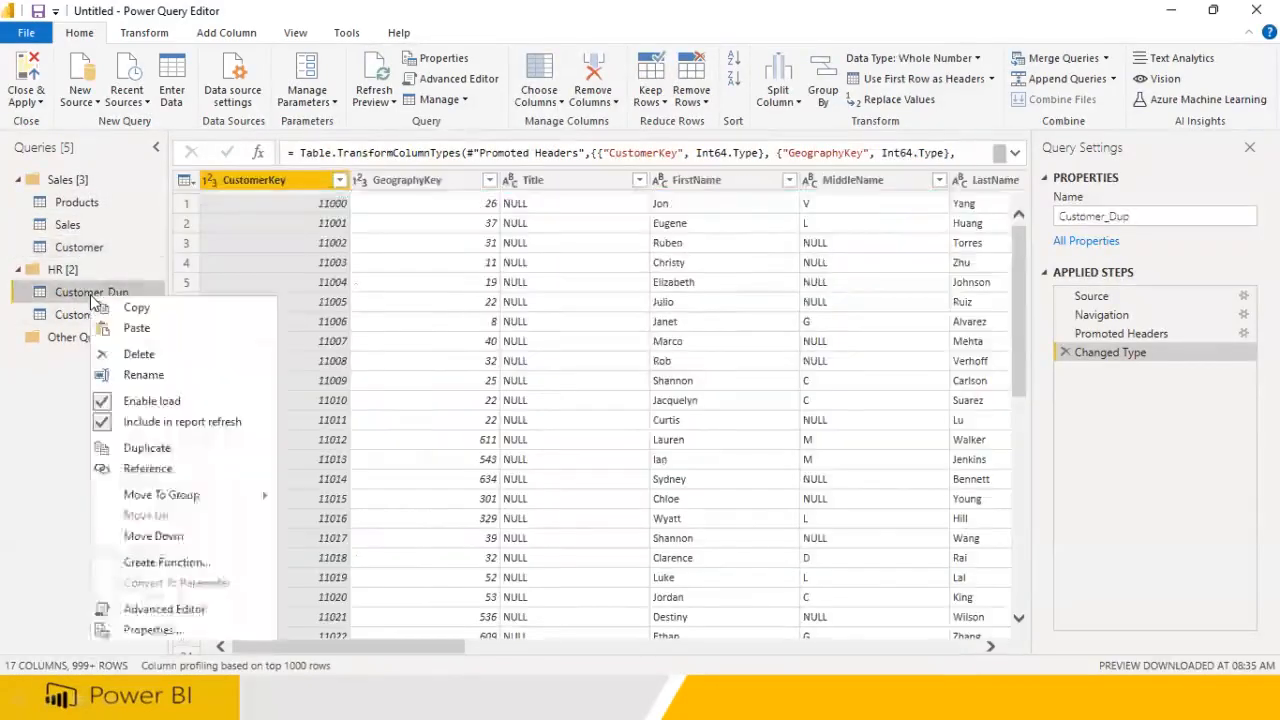
{"action": "left_click", "coordinate": [162, 534]}
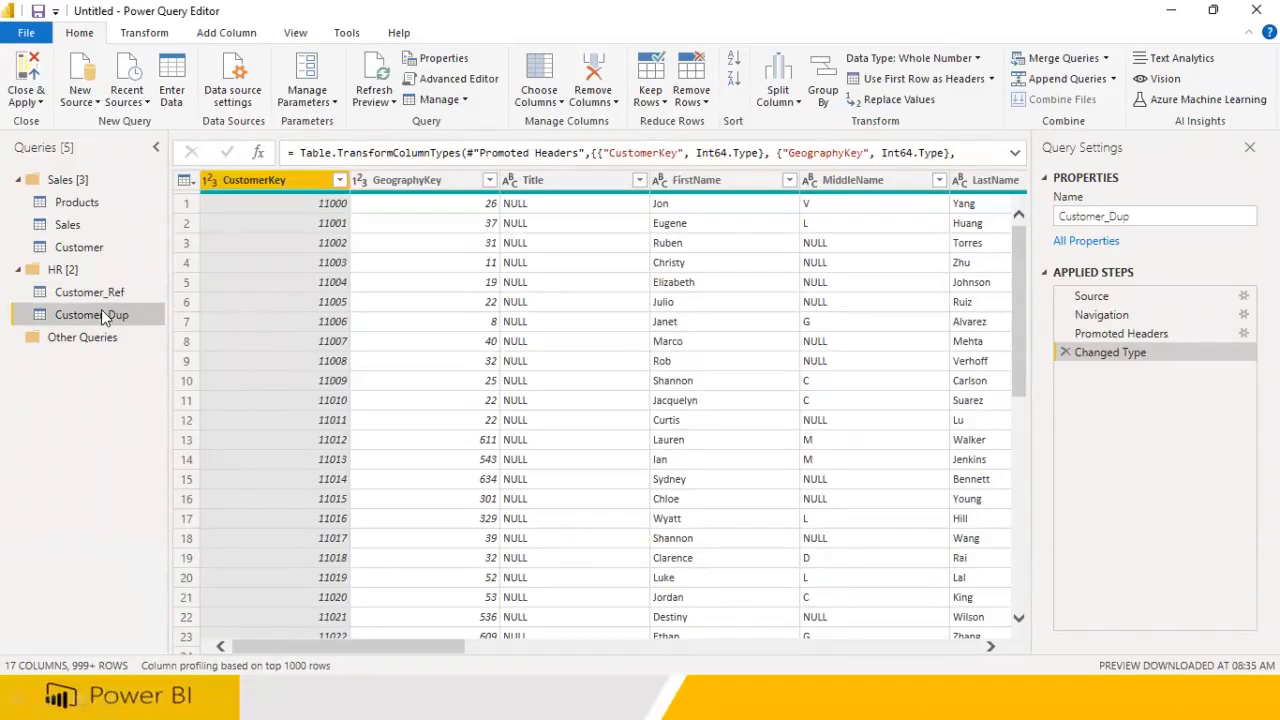
{"action": "right_click", "coordinate": [101, 312]}
{"action": "left_click", "coordinate": [155, 531]}
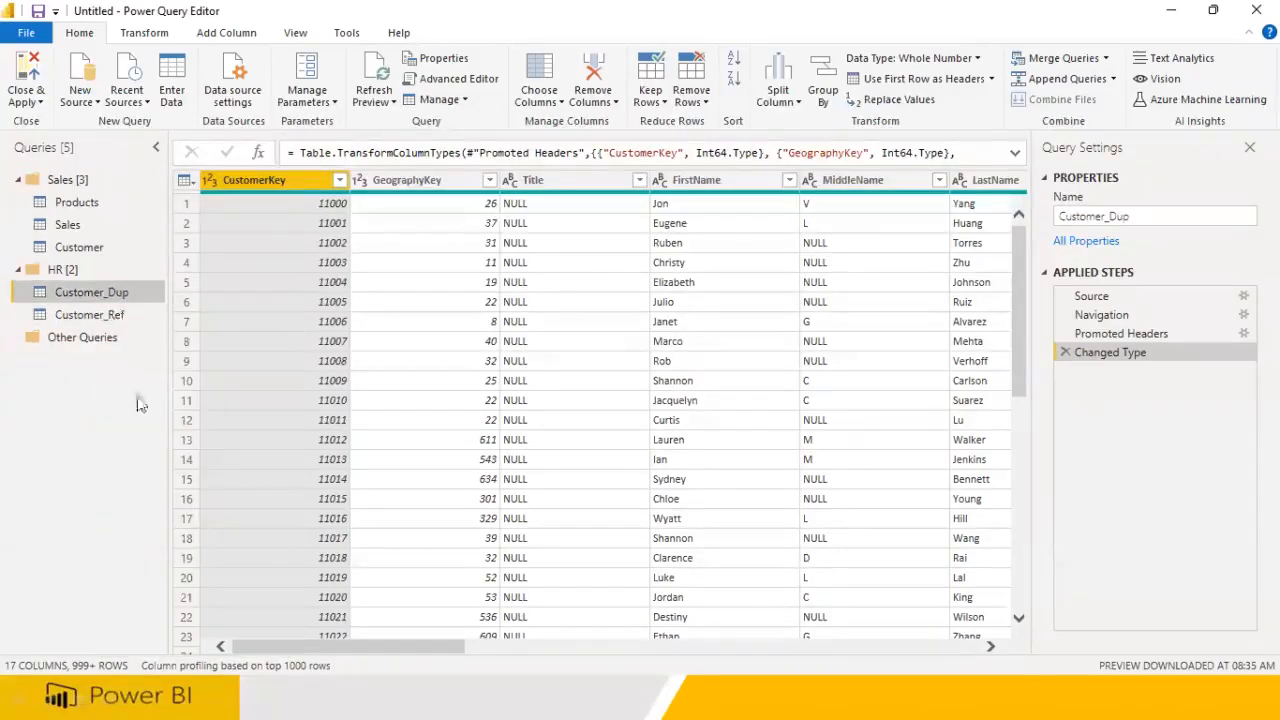
Move the Products query down one place within the Sales group
{"action": "left_click", "coordinate": [70, 203]}
{"action": "right_click", "coordinate": [70, 203]}
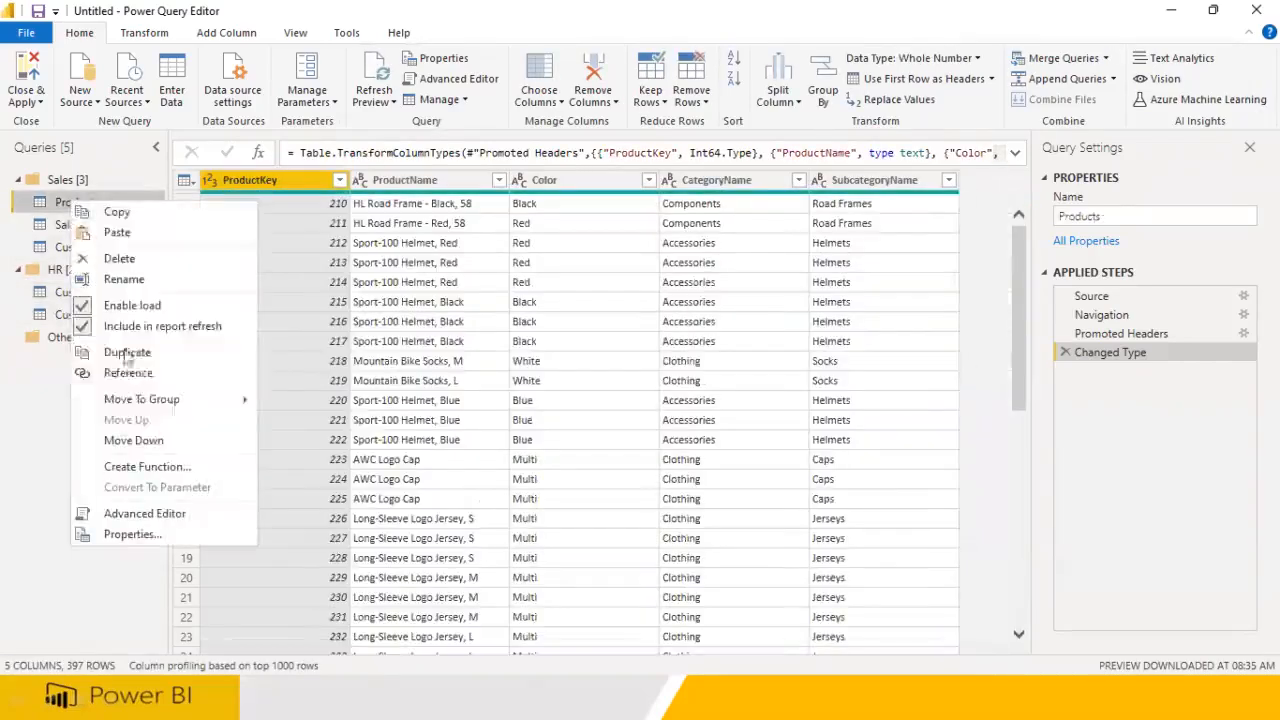
{"action": "left_click", "coordinate": [145, 440]}
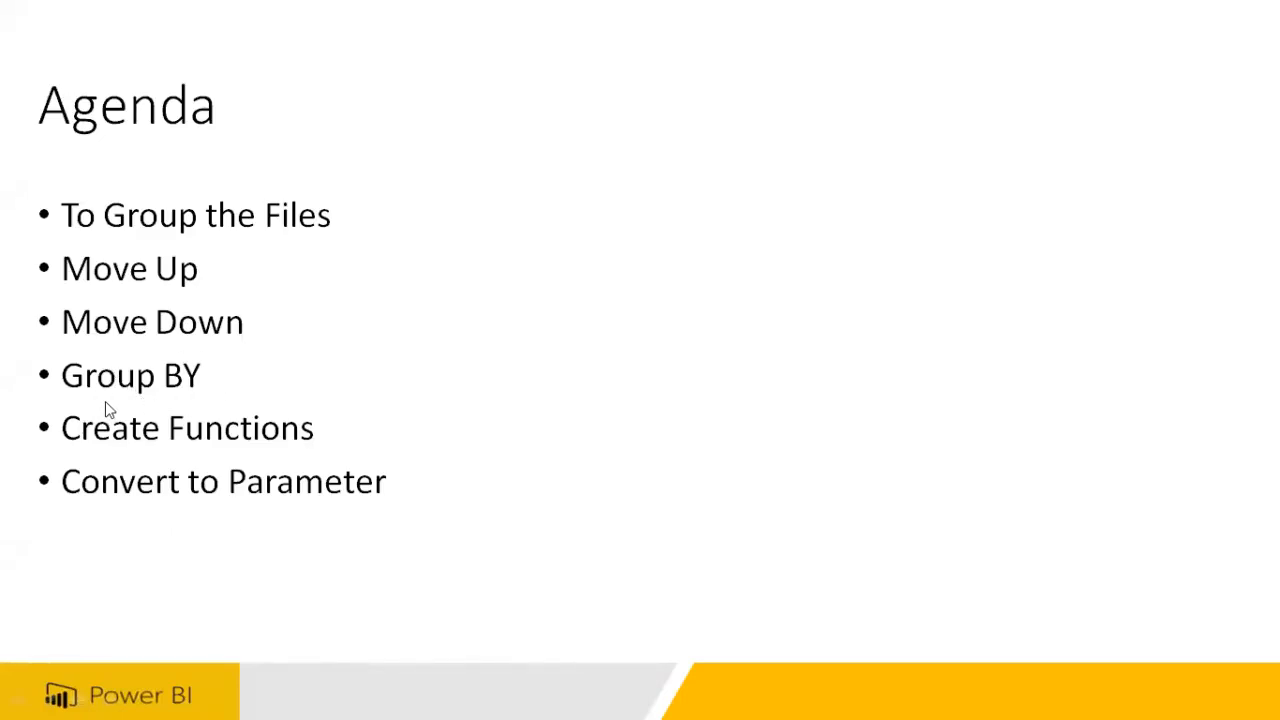
Switch back to the Power Query Editor, import the Emp sheet from the recent source Employee.xlsx, and refresh its preview
{"action": "key", "text": "super"}
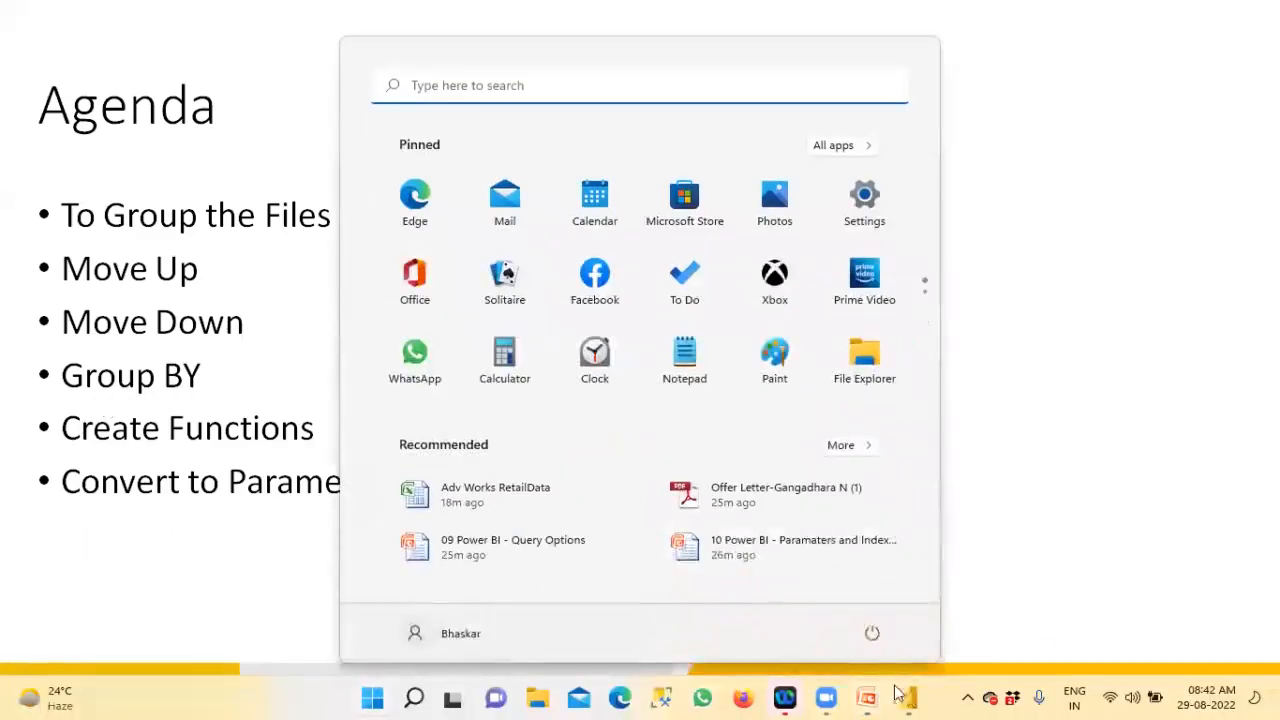
{"action": "mouse_move", "coordinate": [915, 698]}
{"action": "left_click", "coordinate": [960, 640]}
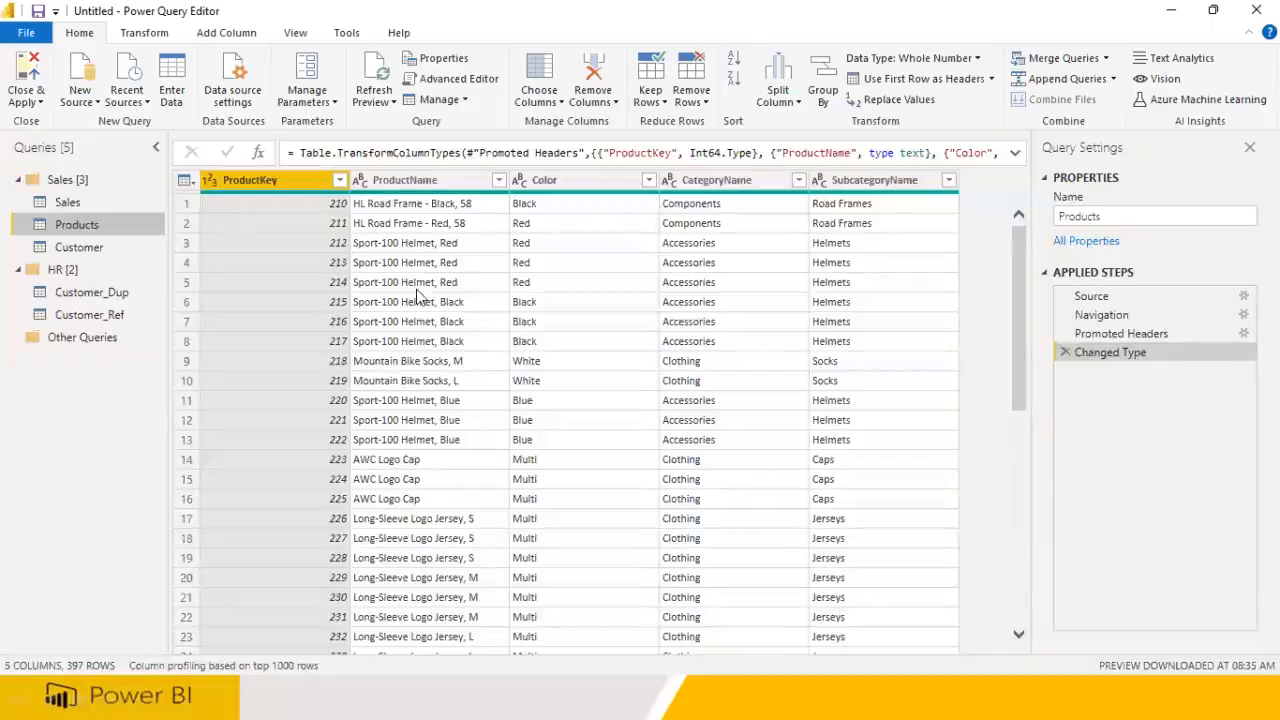
{"action": "left_click", "coordinate": [138, 100]}
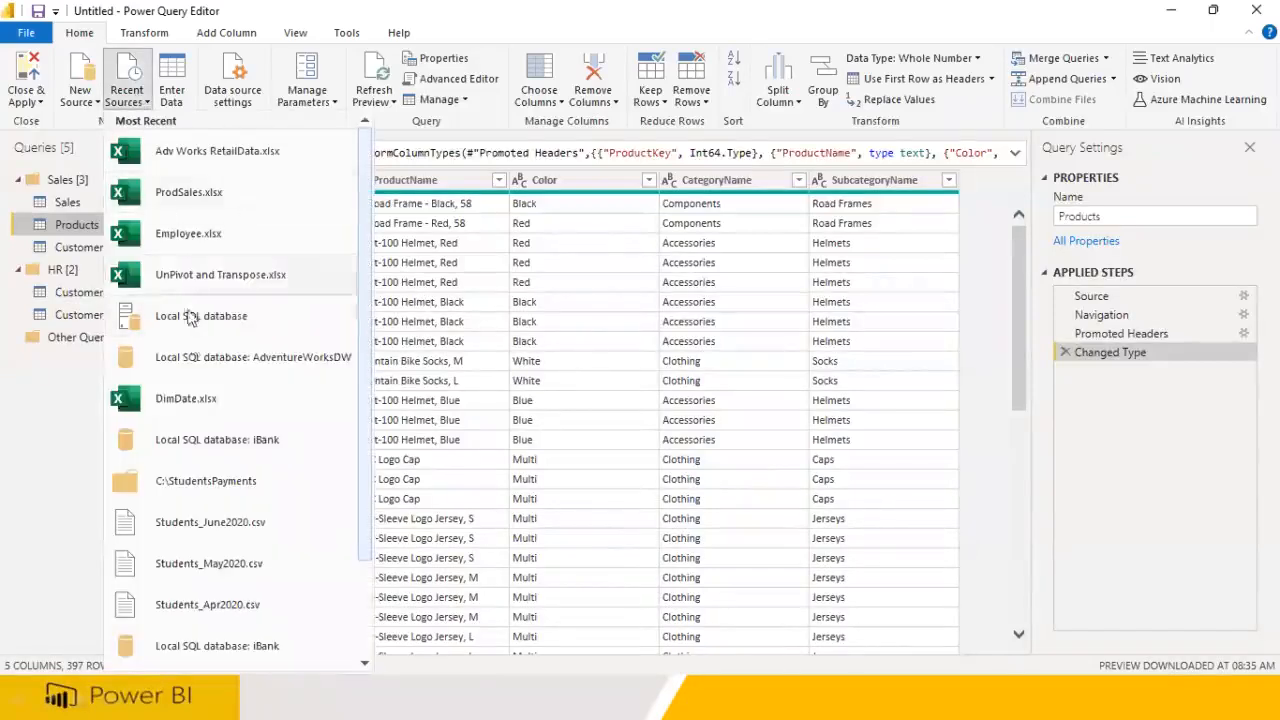
{"action": "left_click", "coordinate": [202, 245]}
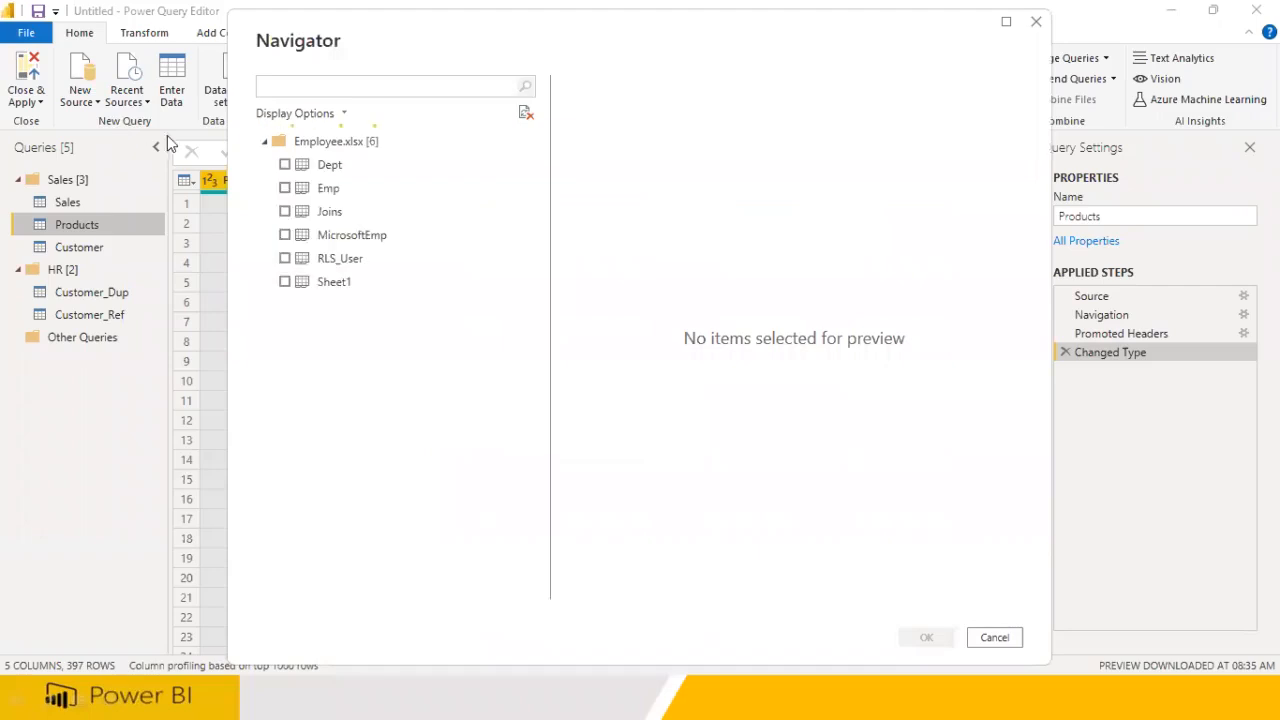
{"action": "left_click", "coordinate": [285, 188]}
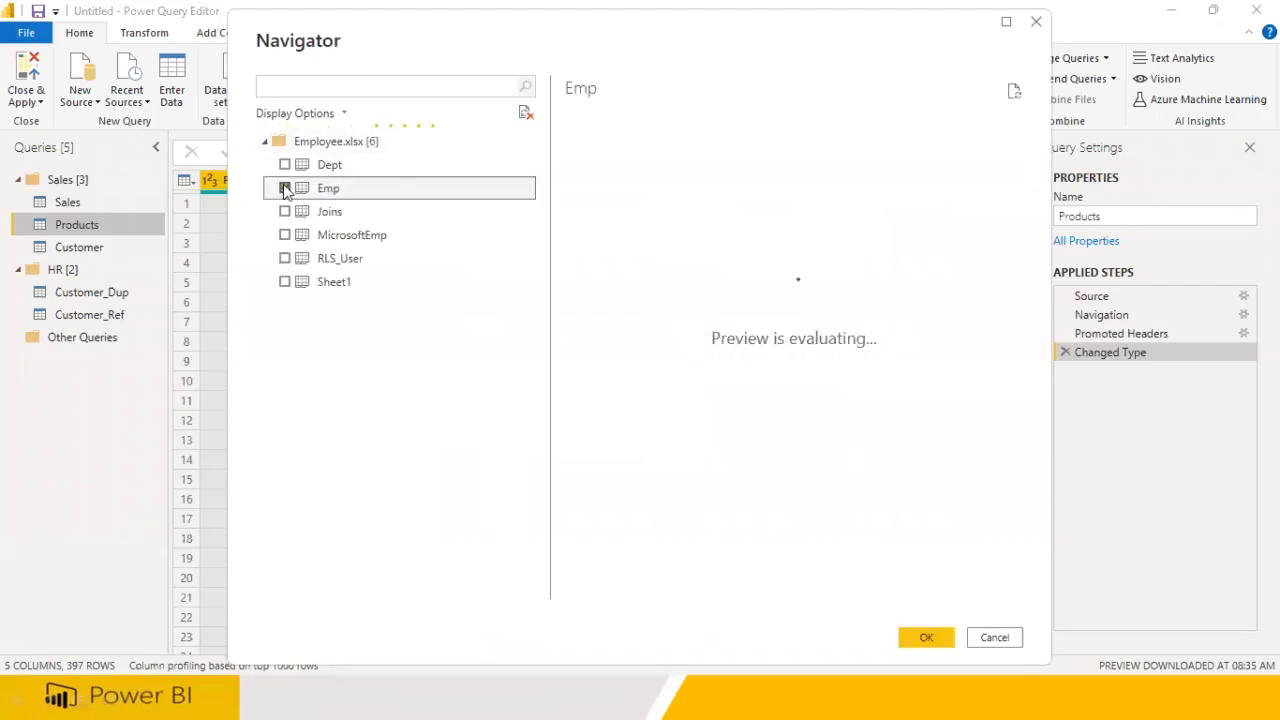
{"action": "left_click", "coordinate": [922, 637]}
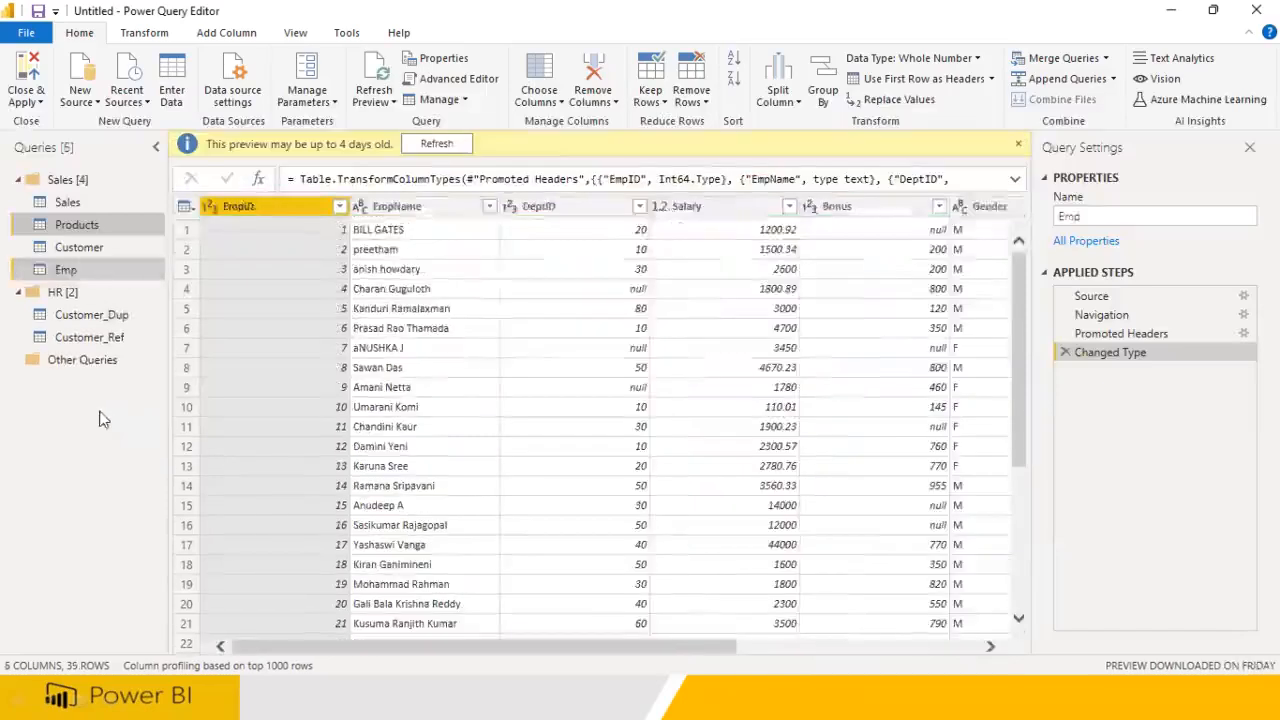
{"action": "left_click", "coordinate": [420, 145]}
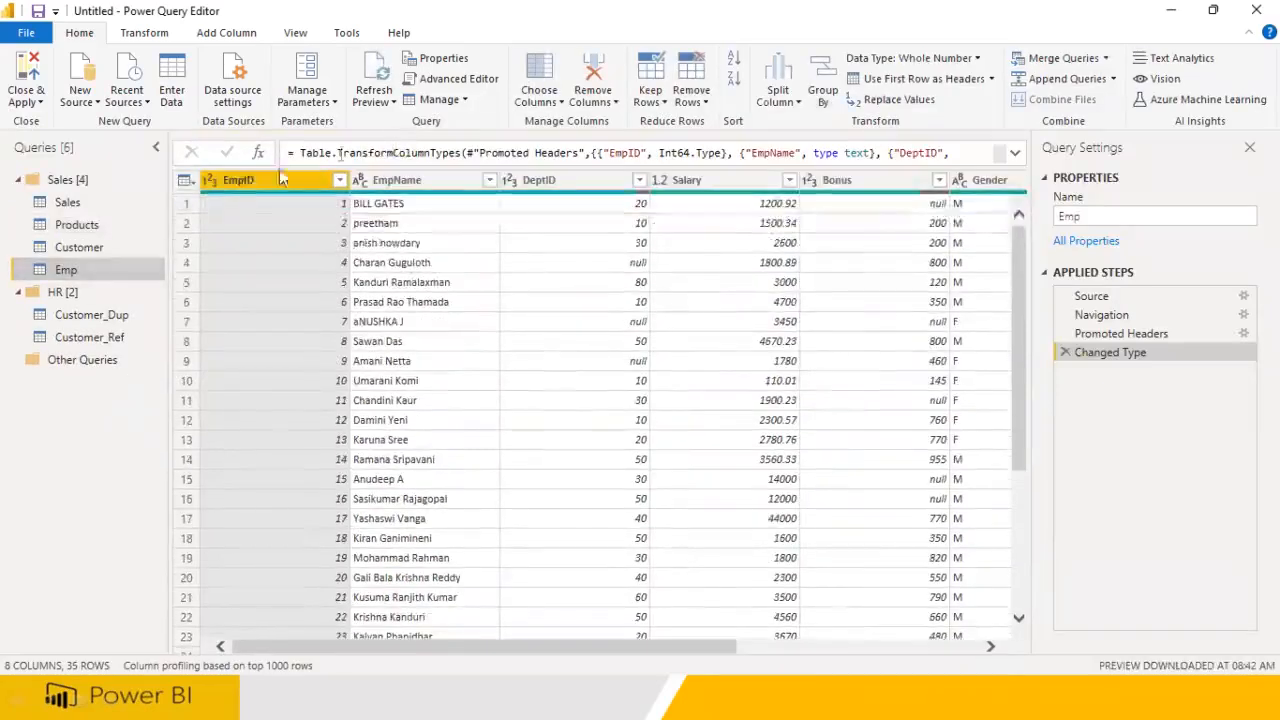
Move the Emp query from the Sales group to the HR group
{"action": "right_click", "coordinate": [73, 272]}
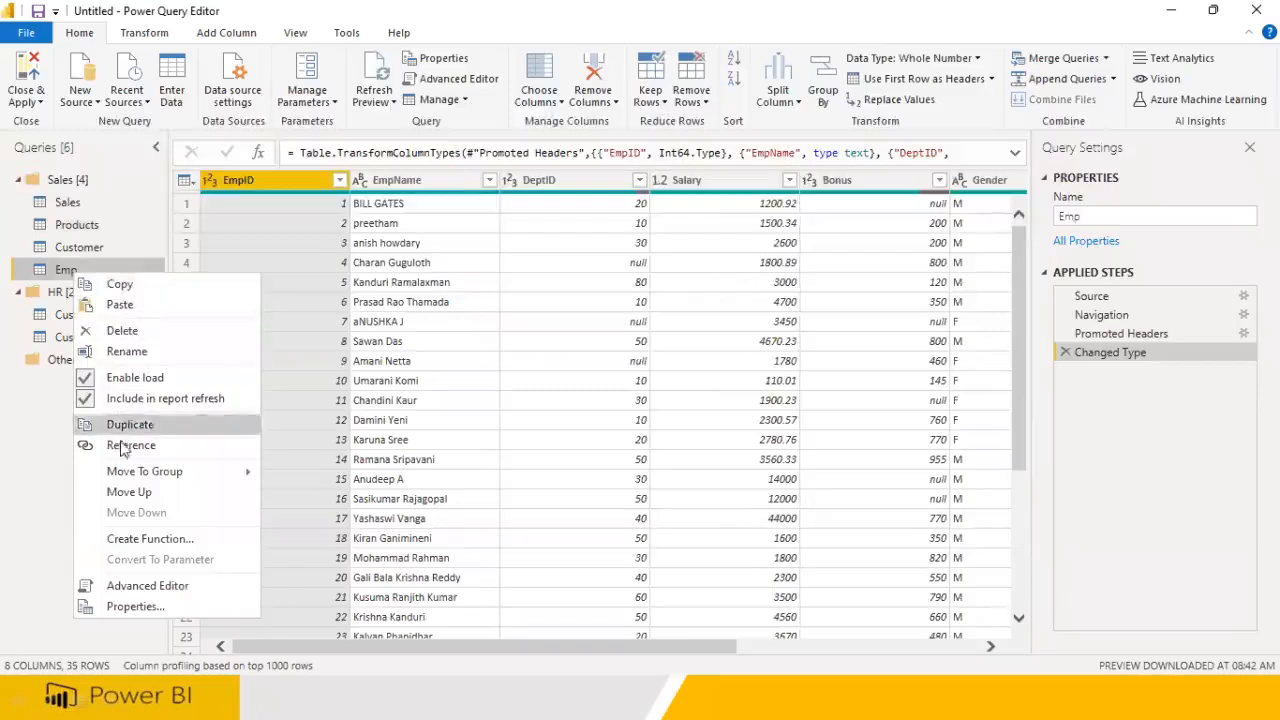
{"action": "mouse_move", "coordinate": [139, 473]}
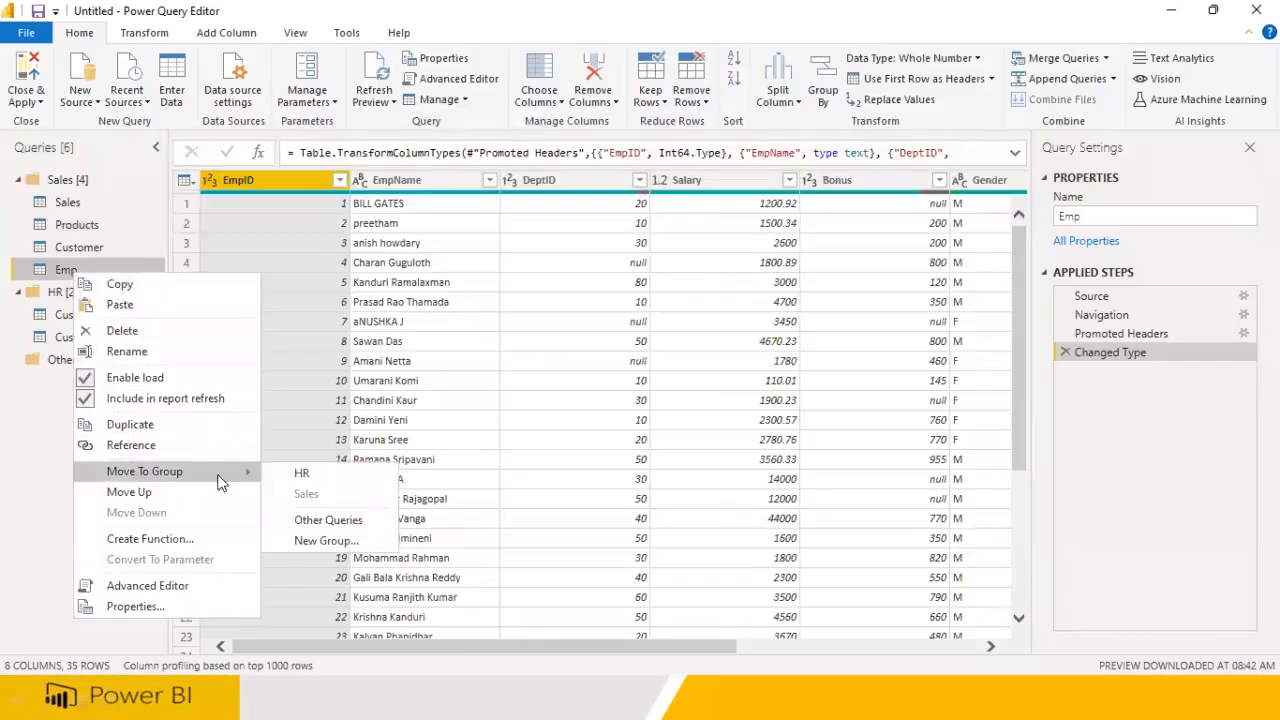
{"action": "left_click", "coordinate": [302, 474]}
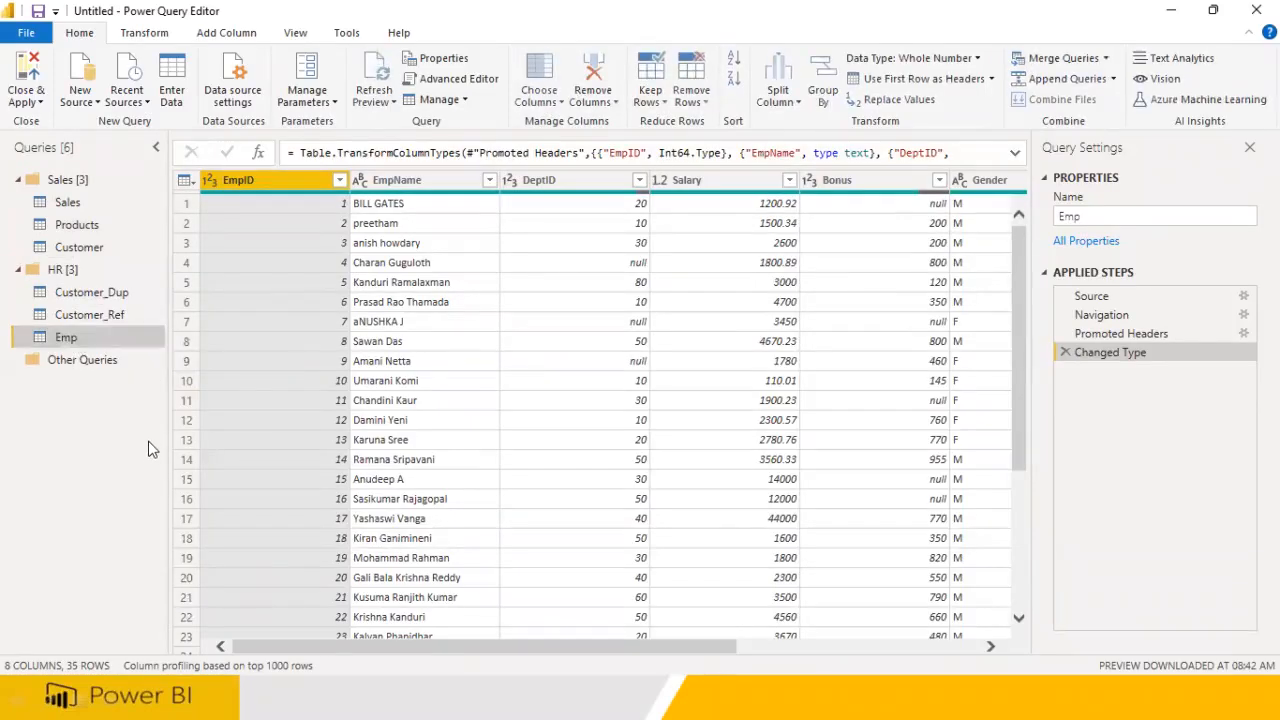
Look over the Emp query's columns from DeptID to DOJ, and apply the query changes to load the tables into the report
{"action": "left_click", "coordinate": [545, 187]}
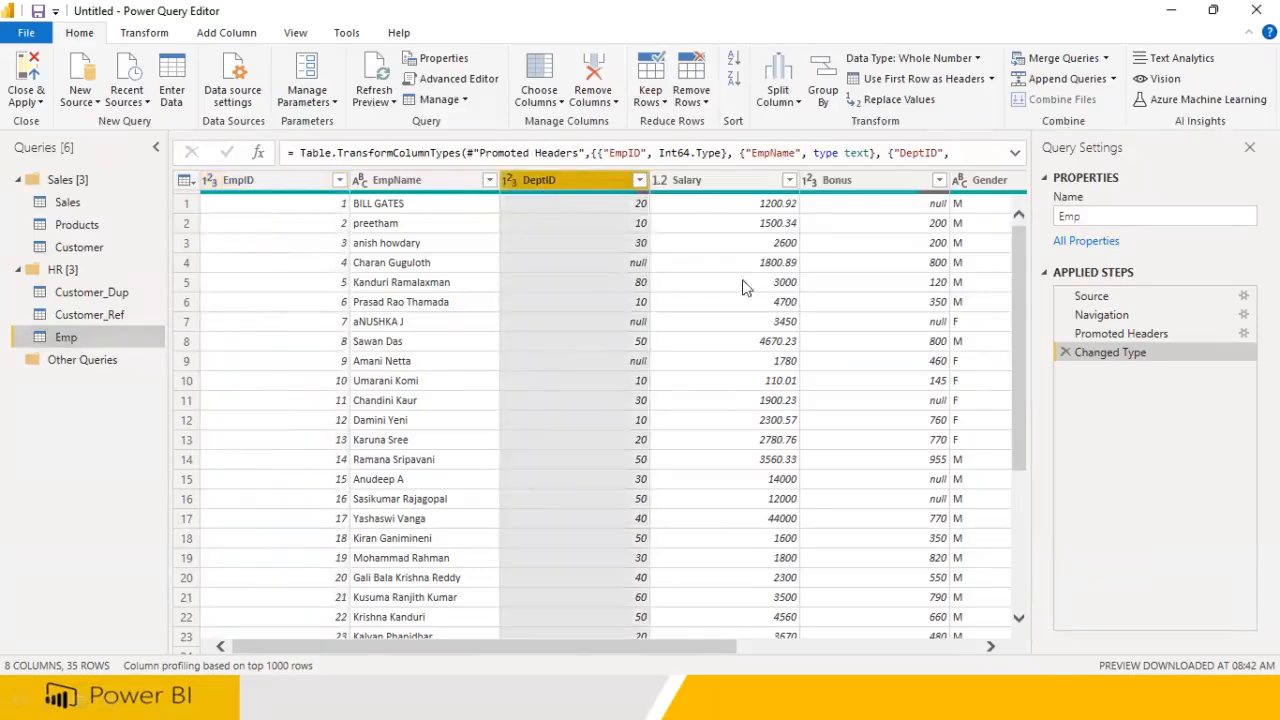
{"action": "left_click", "coordinate": [829, 647]}
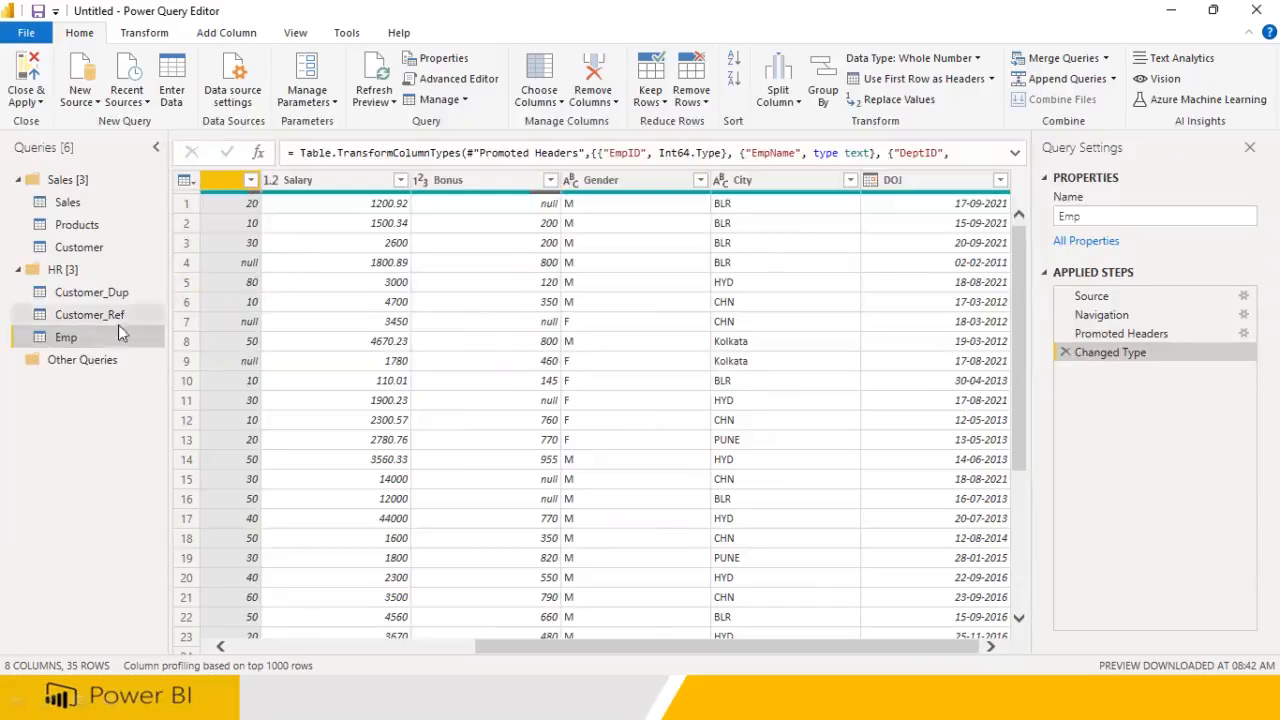
{"action": "left_click", "coordinate": [30, 80]}
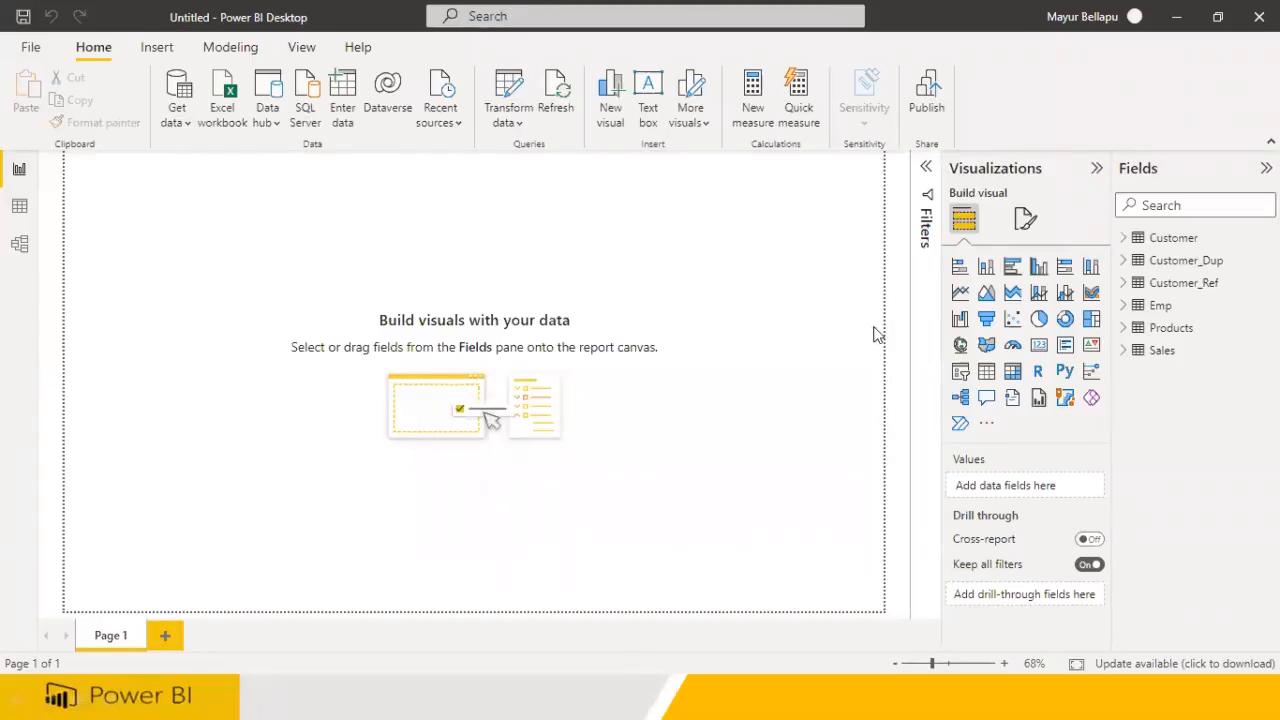
{"action": "mouse_move", "coordinate": [1148, 320]}
{"action": "left_mouse_down"}
{"action": "mouse_move", "coordinate": [1165, 295]}
{"action": "mouse_move", "coordinate": [1146, 314]}
{"action": "left_mouse_up"}
Set the report page view to actual size
{"action": "left_click", "coordinate": [303, 48]}
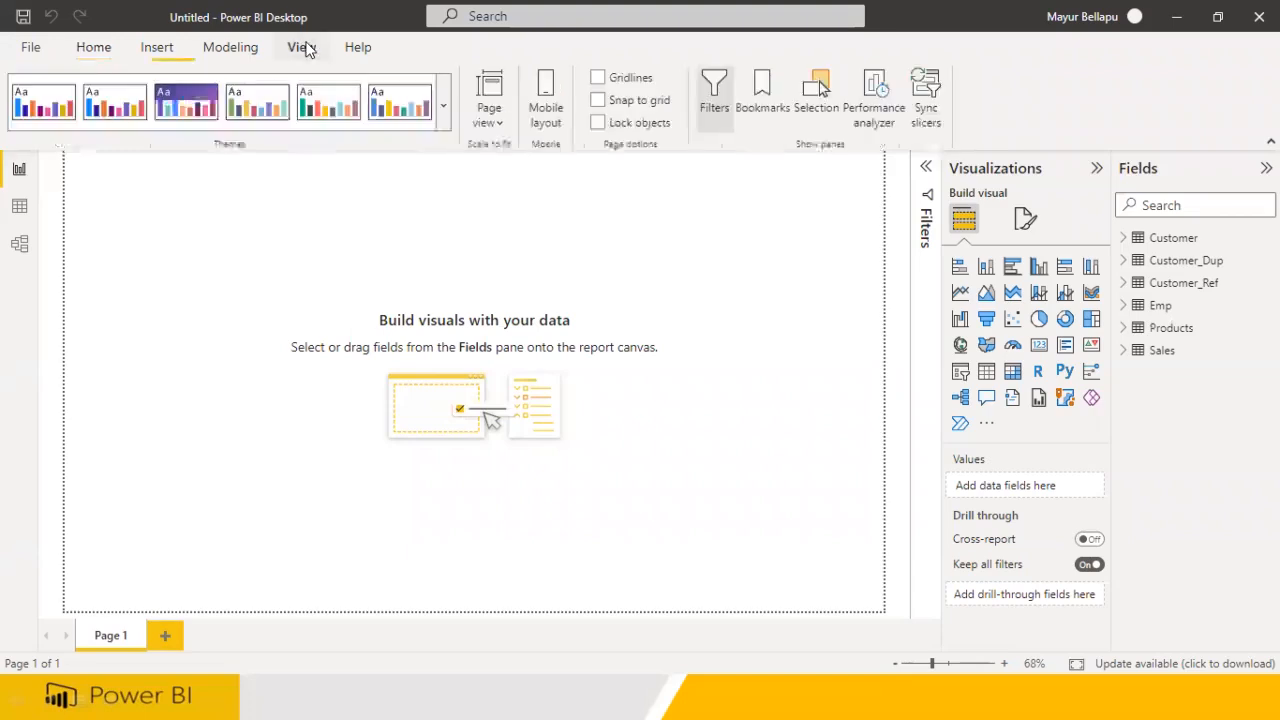
{"action": "left_click", "coordinate": [487, 116]}
{"action": "left_click", "coordinate": [518, 215]}
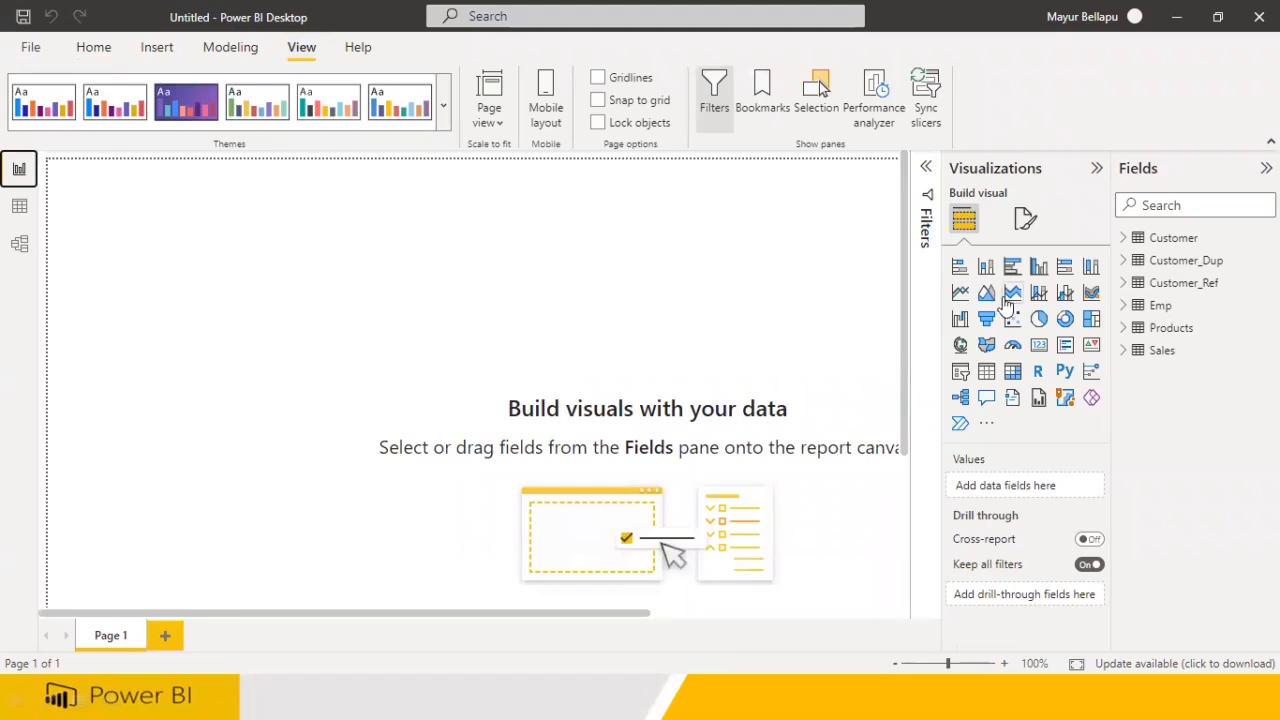
Insert a stacked bar chart and move it to the upper middle of the report page
{"action": "left_click", "coordinate": [959, 266]}
{"action": "left_click_drag", "start_coordinate": [366, 323], "coordinate": [614, 394]}
{"action": "left_click", "coordinate": [926, 168]}
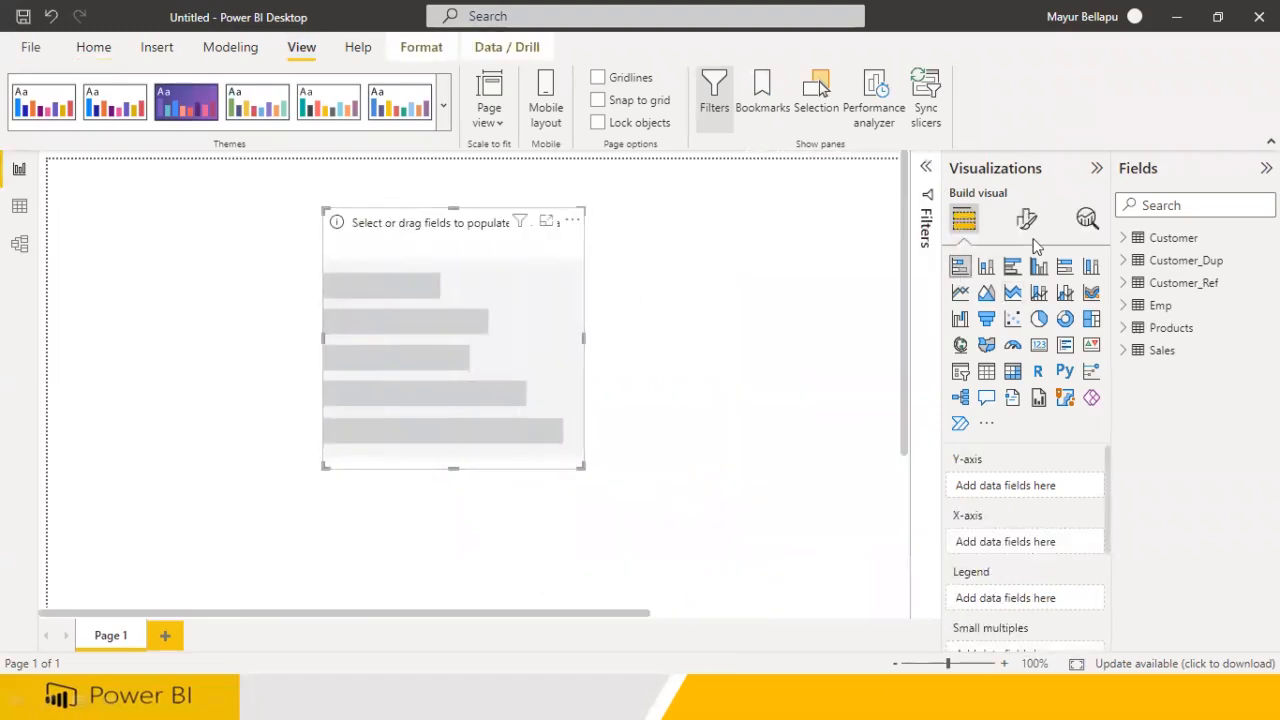
Build the bar chart from the Emp table with DeptID on the Y-axis and Salary on the X-axis
{"action": "left_click", "coordinate": [1123, 306]}
{"action": "left_click_drag", "start_coordinate": [1185, 372], "coordinate": [452, 346]}
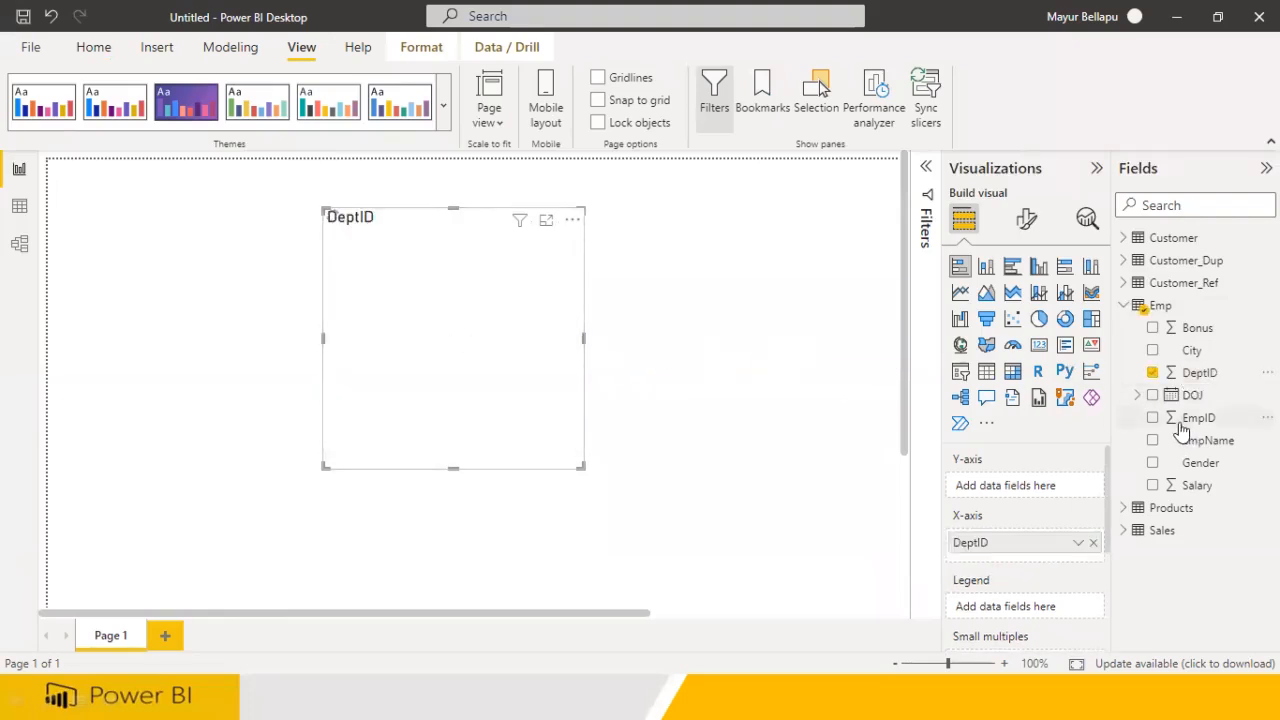
{"action": "left_click_drag", "start_coordinate": [1198, 492], "coordinate": [504, 409]}
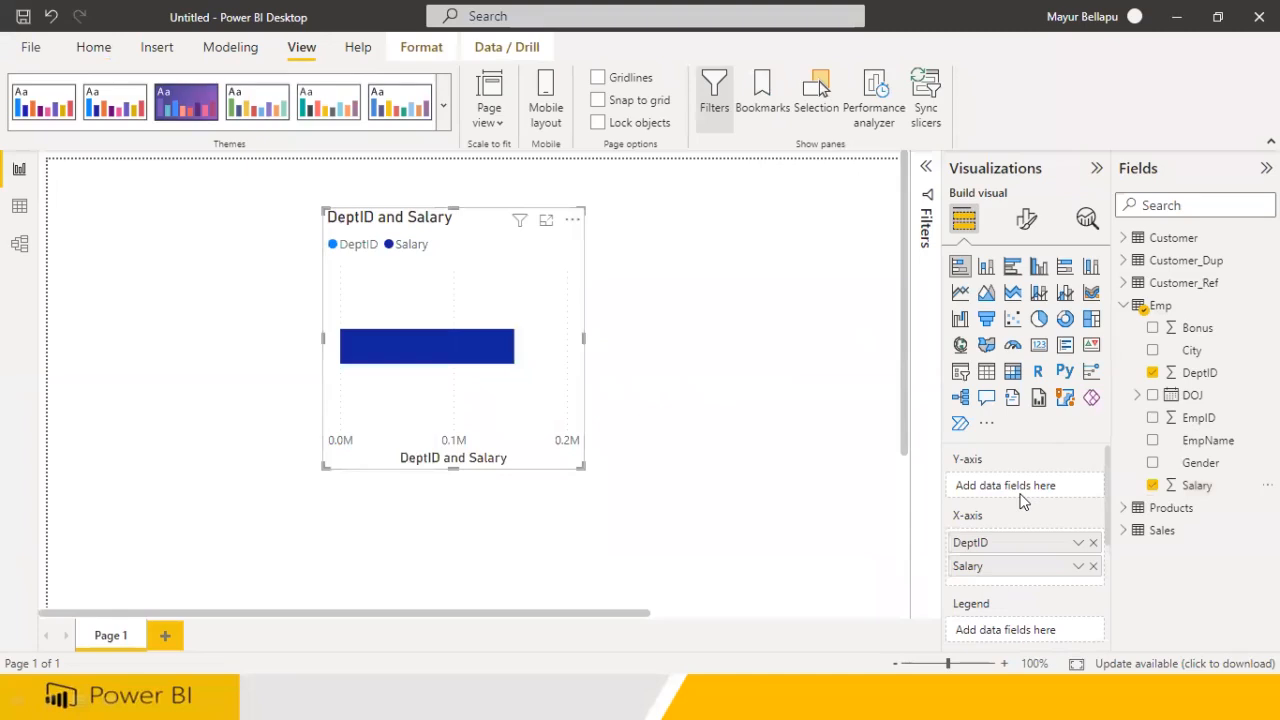
{"action": "left_click", "coordinate": [1093, 542]}
{"action": "left_click_drag", "start_coordinate": [1203, 380], "coordinate": [1034, 491]}
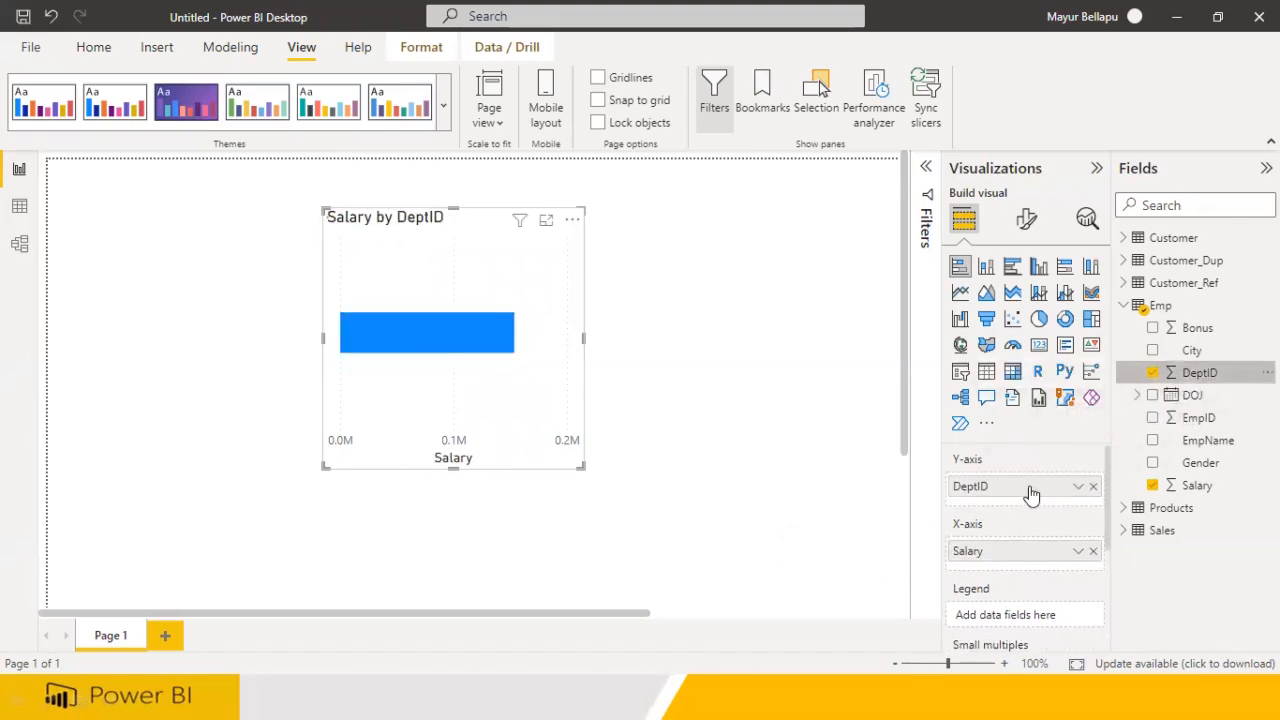
{"action": "left_click", "coordinate": [1079, 488]}
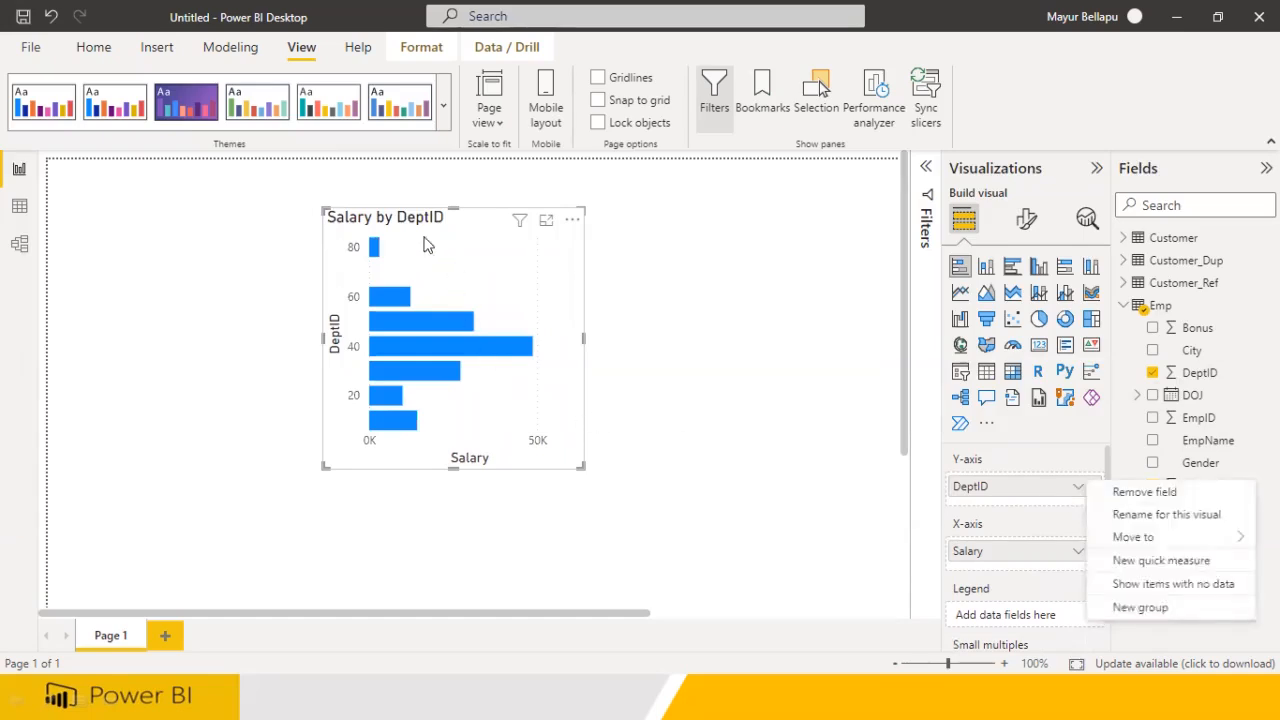
{"action": "left_click", "coordinate": [648, 429]}
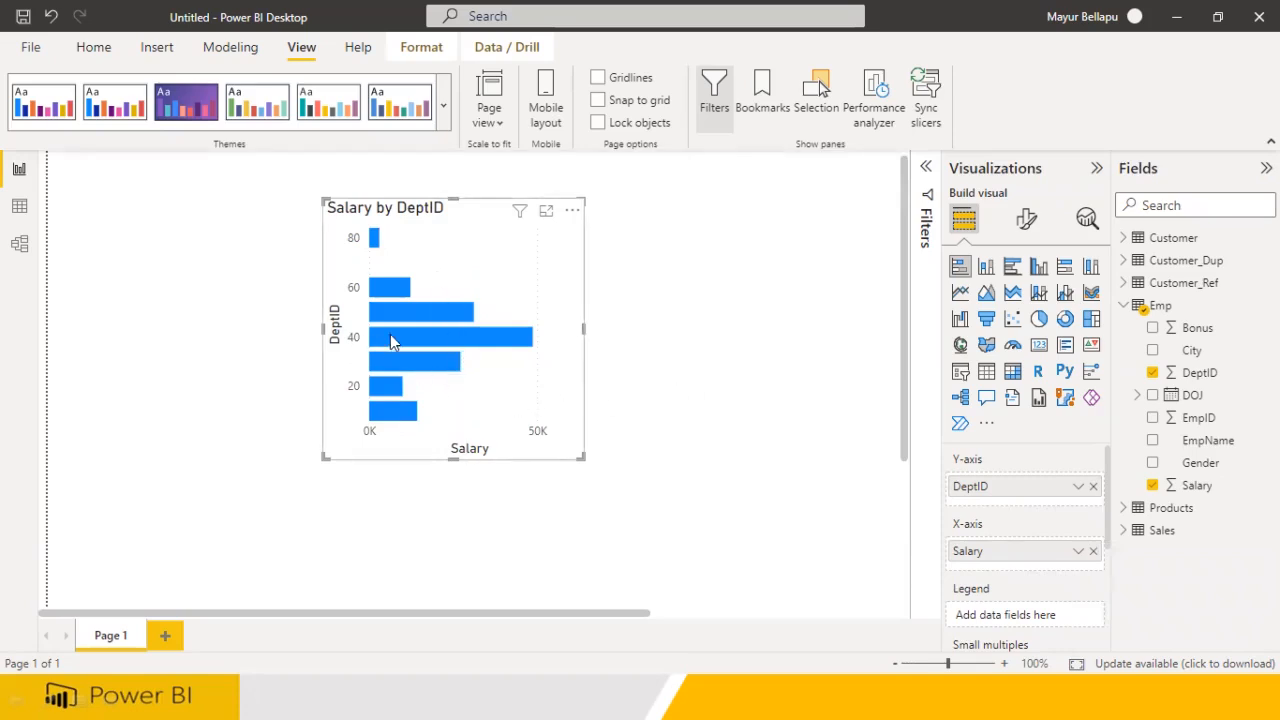
Examine the Emp table's data and the distinct DeptID values in its filter list, and return to the report view
{"action": "left_click", "coordinate": [20, 207]}
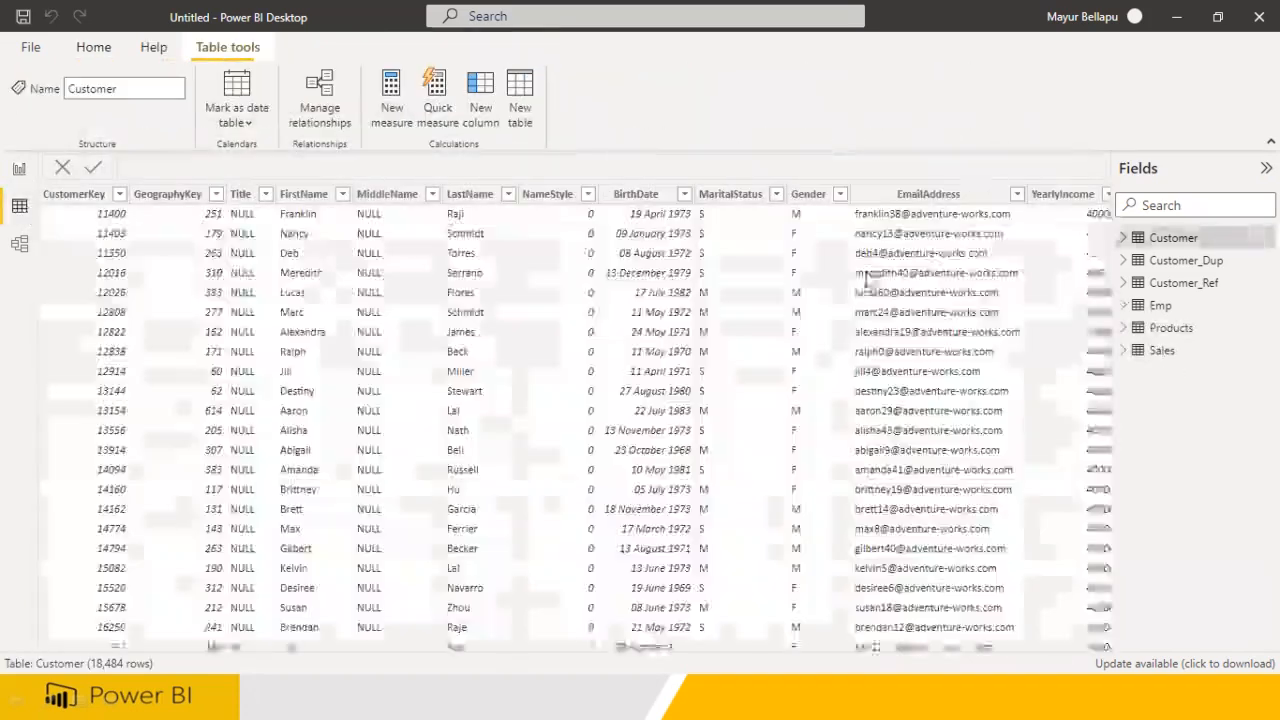
{"action": "left_click", "coordinate": [1165, 306]}
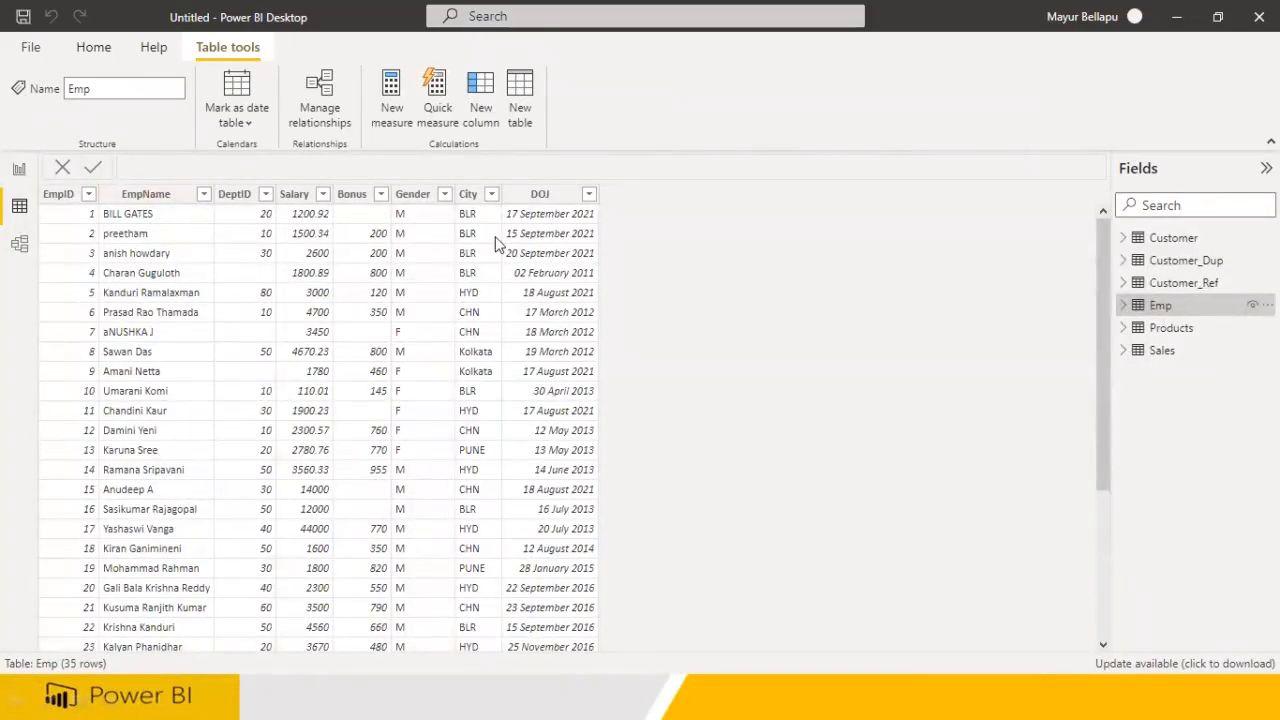
{"action": "left_click", "coordinate": [267, 194]}
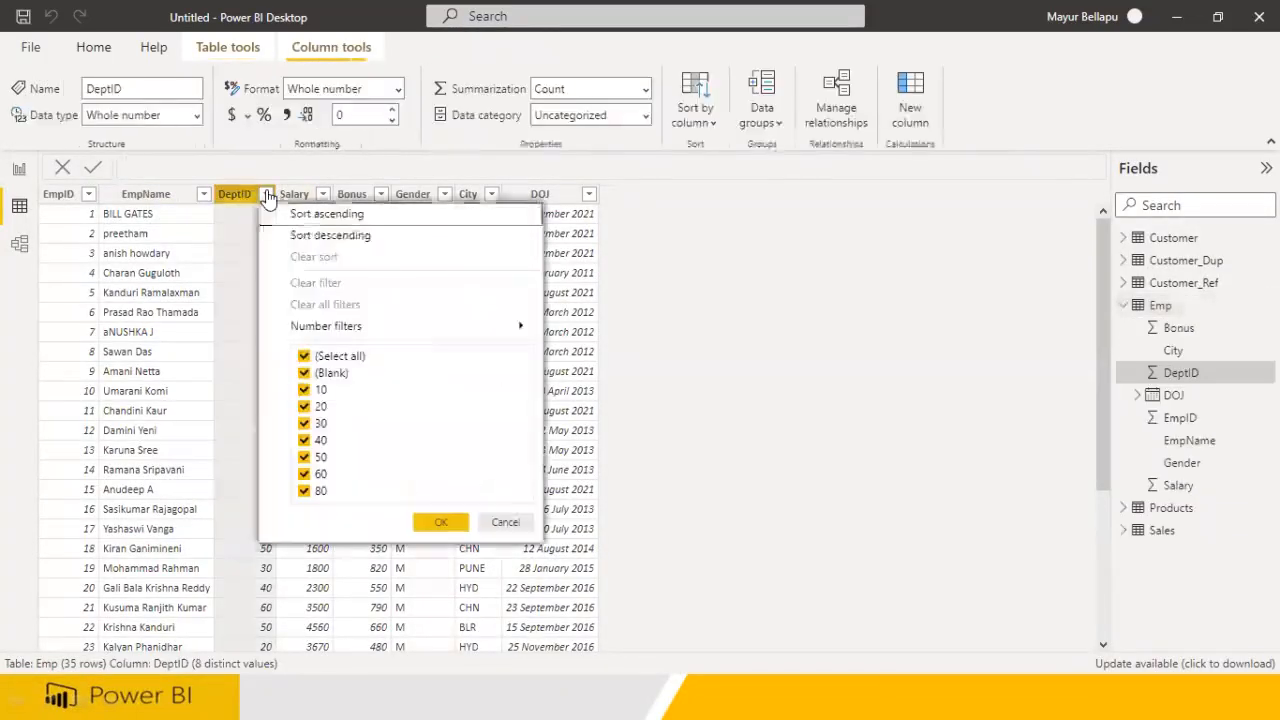
{"action": "left_click", "coordinate": [505, 522]}
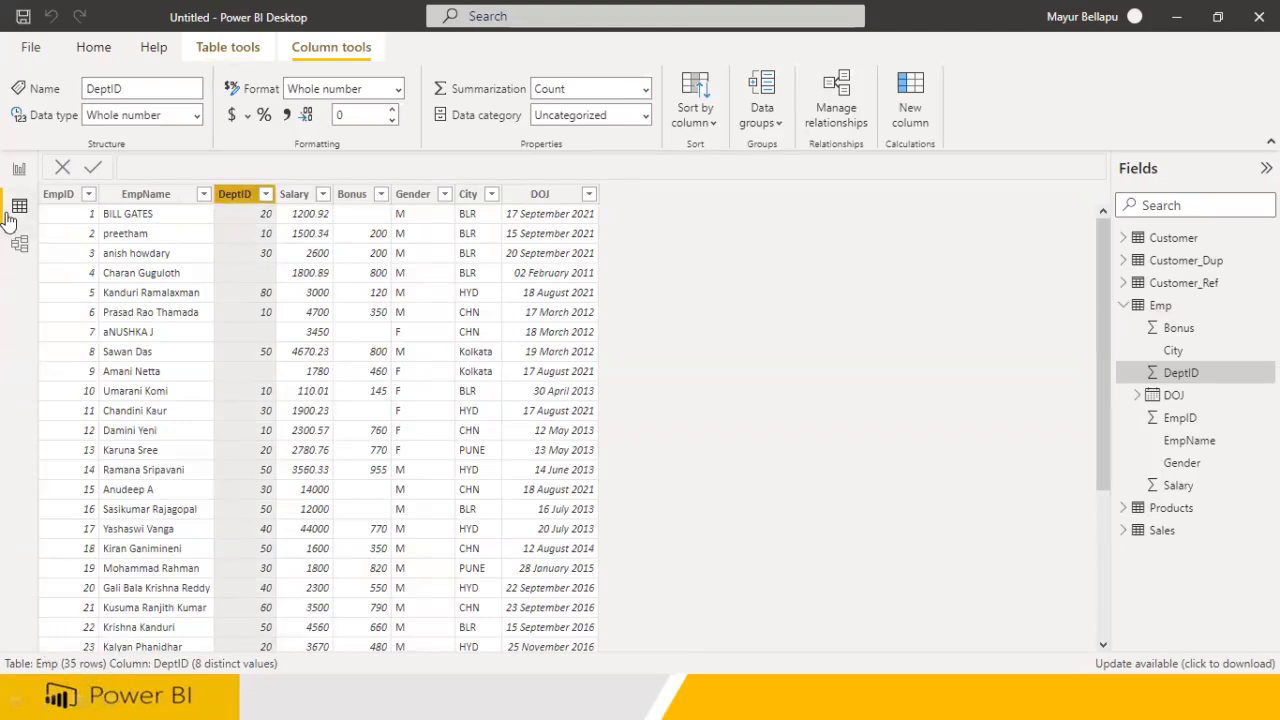
{"action": "left_click", "coordinate": [19, 170]}
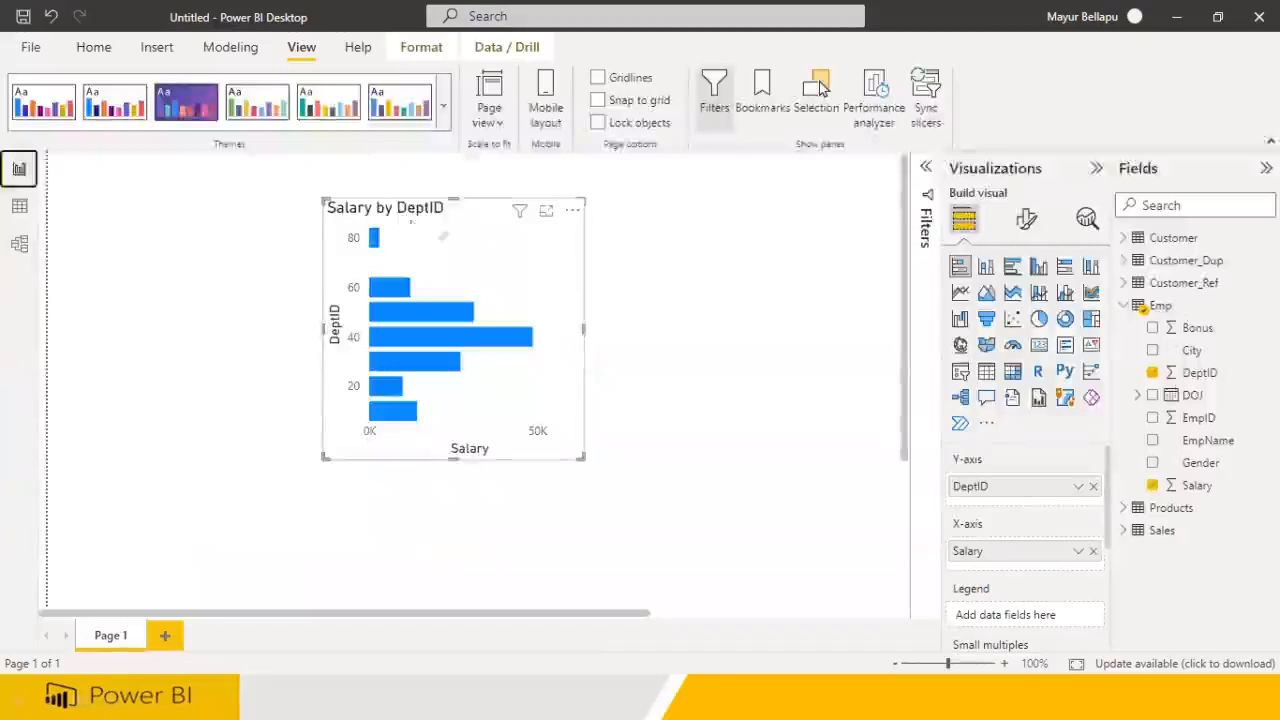
Reopen the Power Query Editor through Transform data and select the Emp query
{"action": "left_click", "coordinate": [97, 47]}
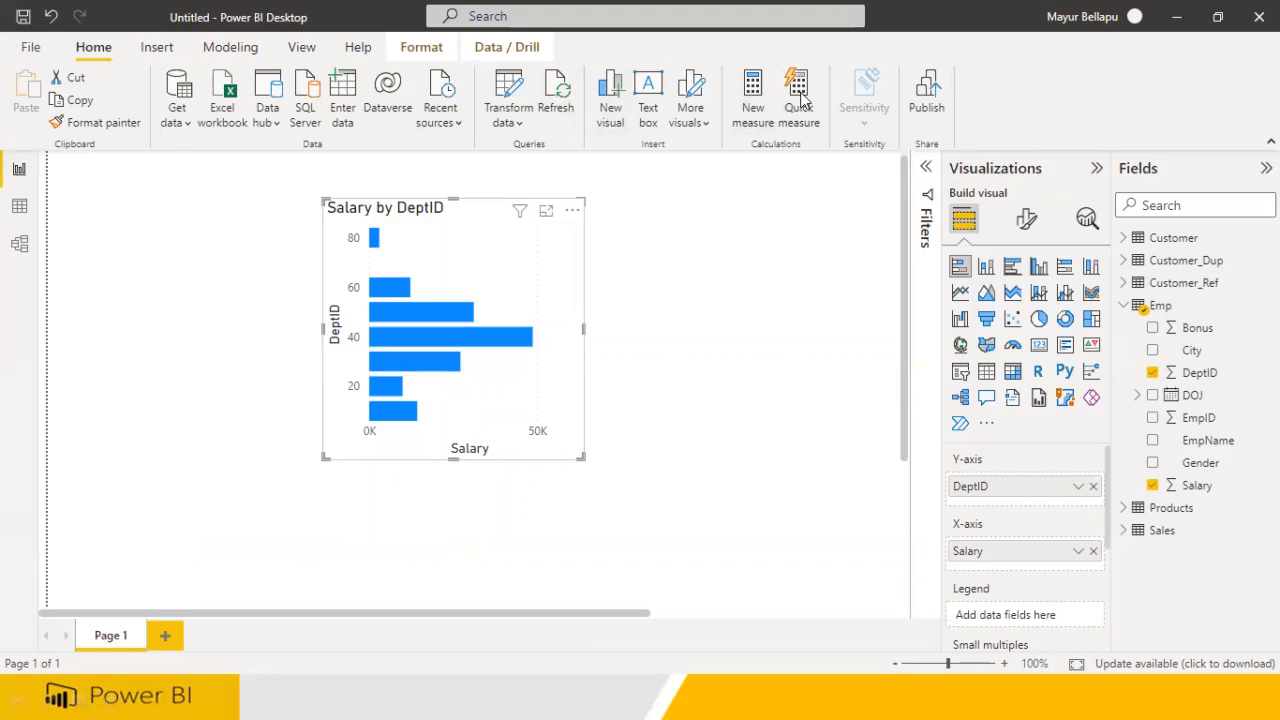
{"action": "left_click", "coordinate": [506, 122]}
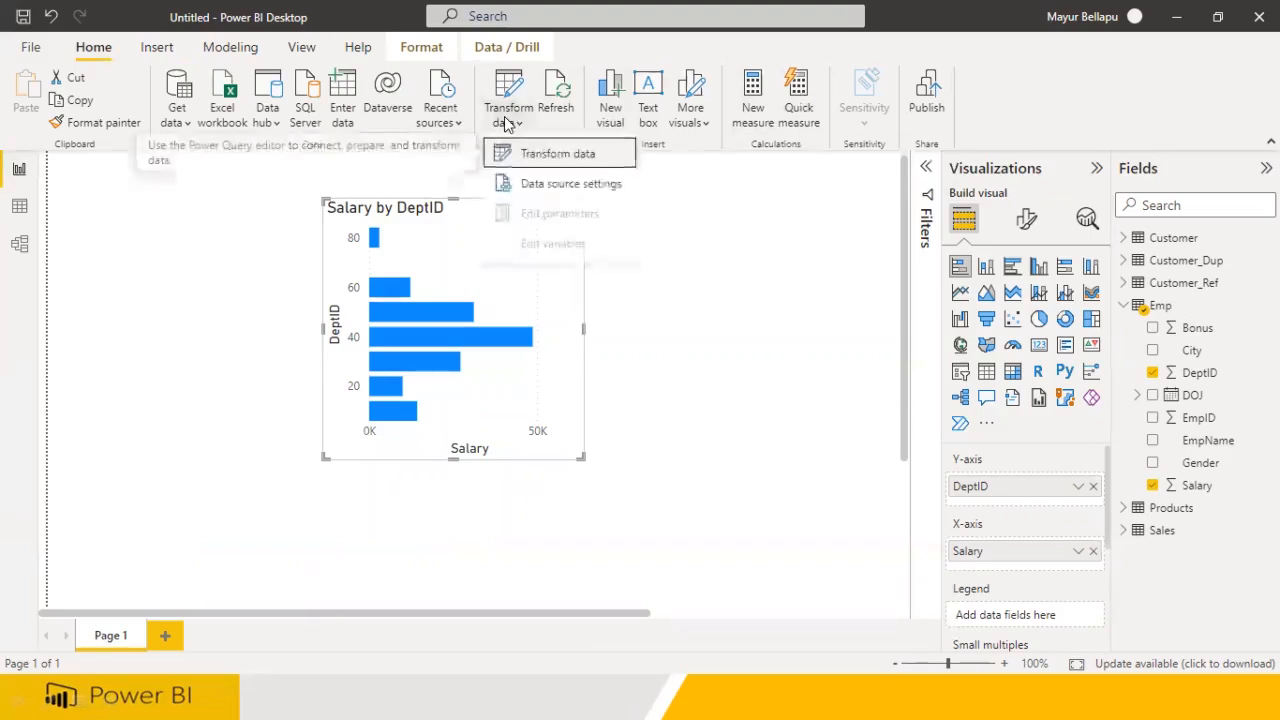
{"action": "left_click", "coordinate": [532, 162]}
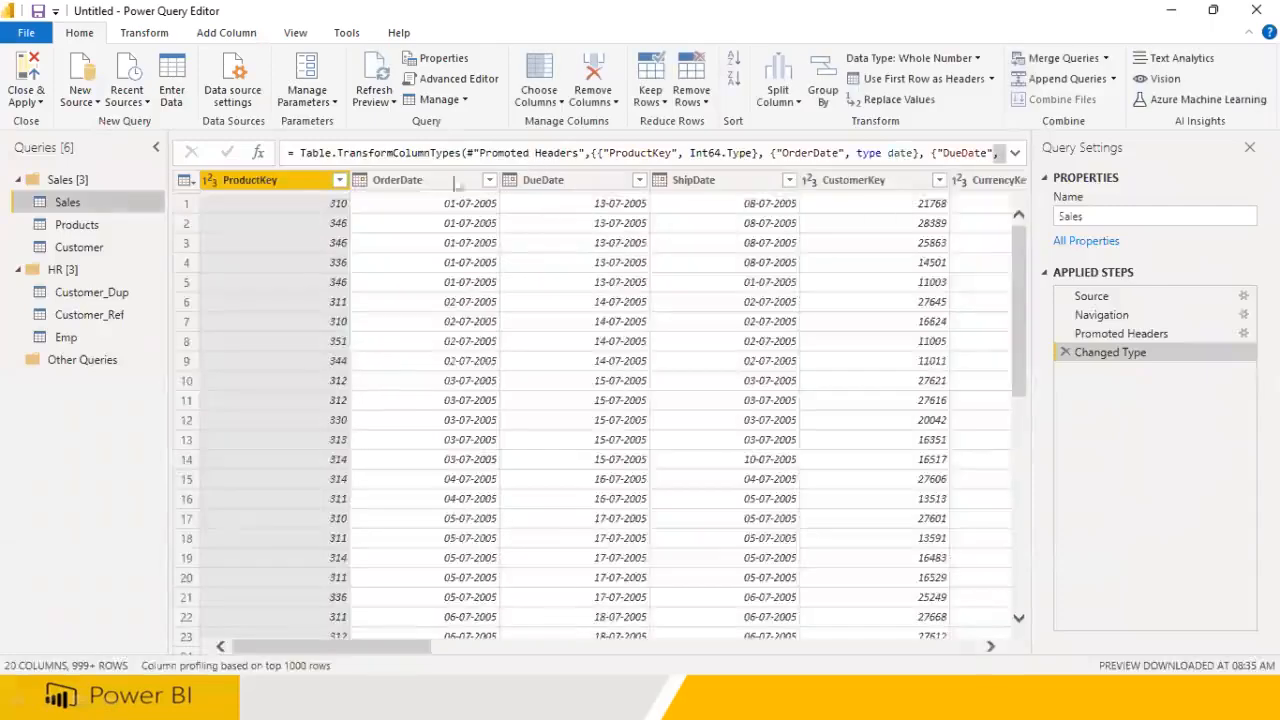
{"action": "left_click", "coordinate": [77, 339]}
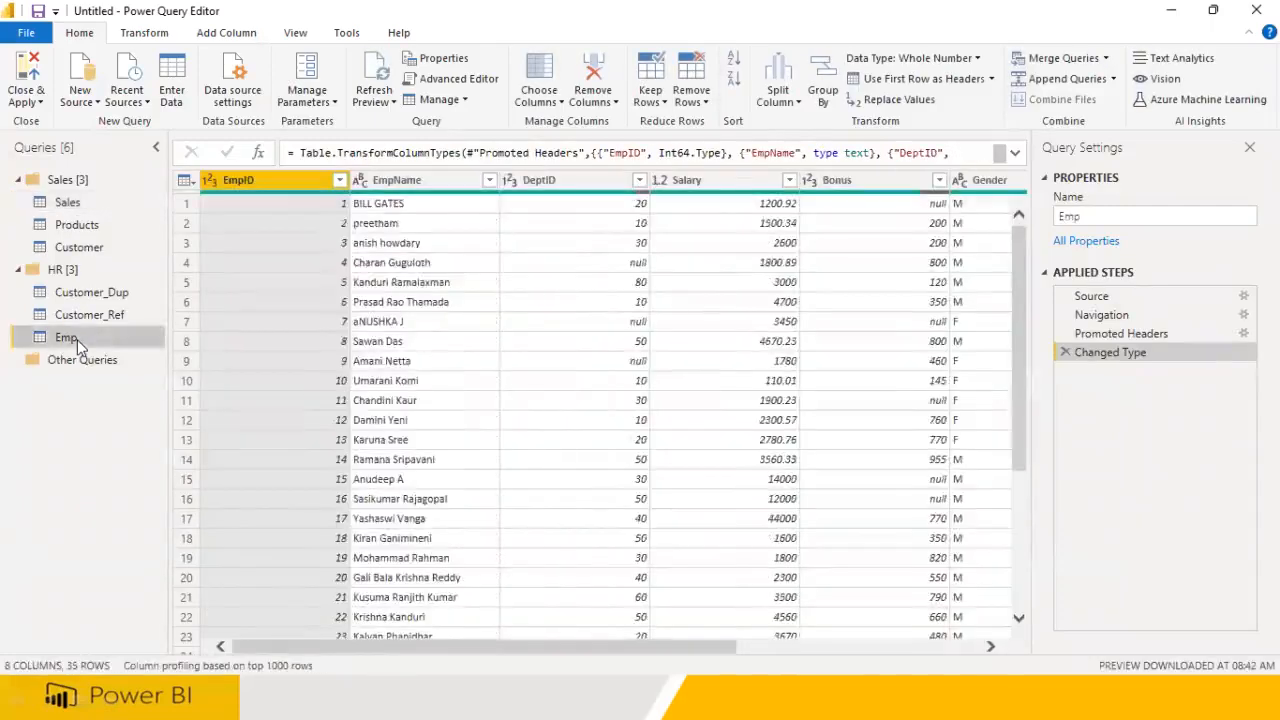
Start a Group By on the Emp query that groups by DeptID and sums the Salary column
{"action": "left_click", "coordinate": [824, 96]}
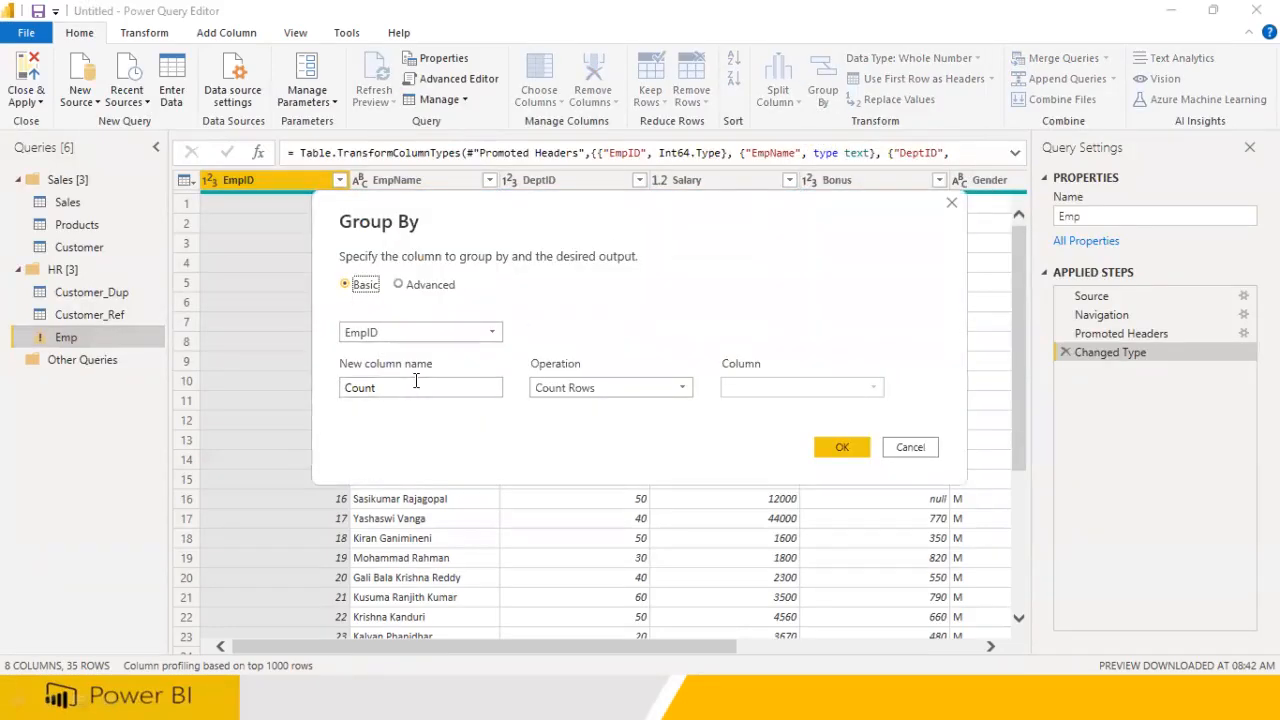
{"action": "left_click", "coordinate": [410, 333]}
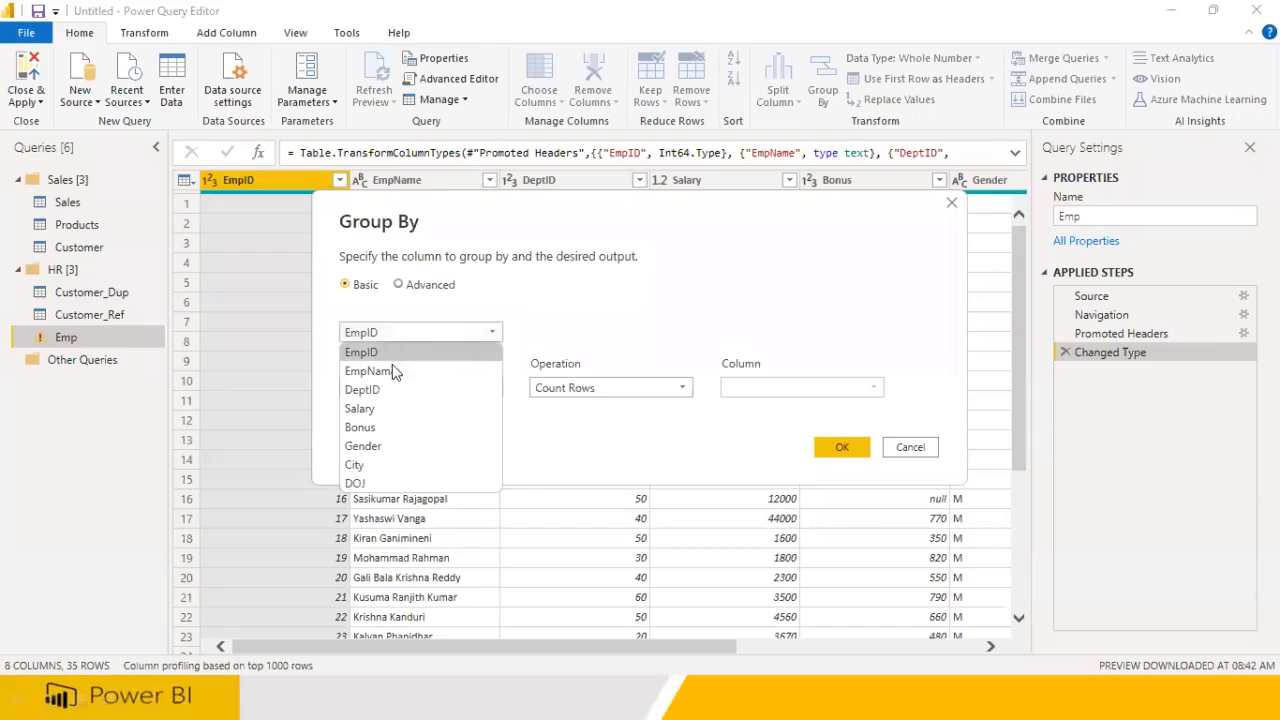
{"action": "left_click", "coordinate": [390, 389]}
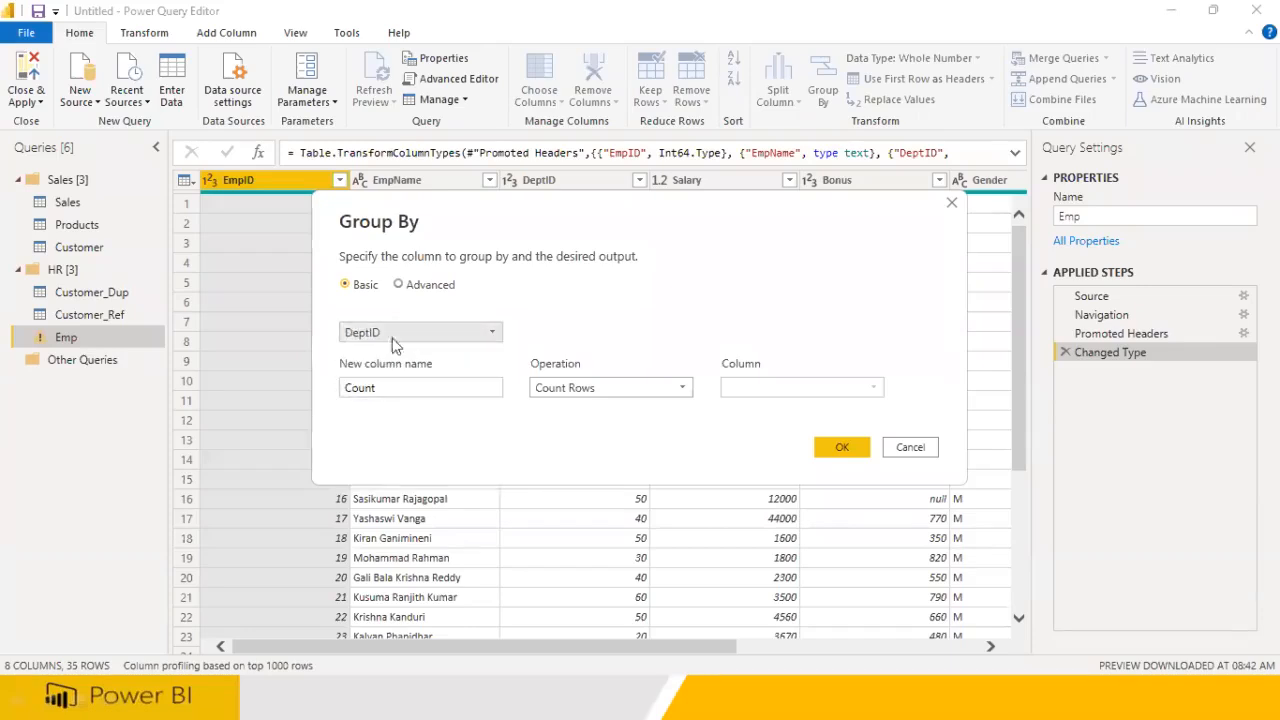
{"action": "left_click", "coordinate": [600, 392]}
{"action": "left_click", "coordinate": [593, 410]}
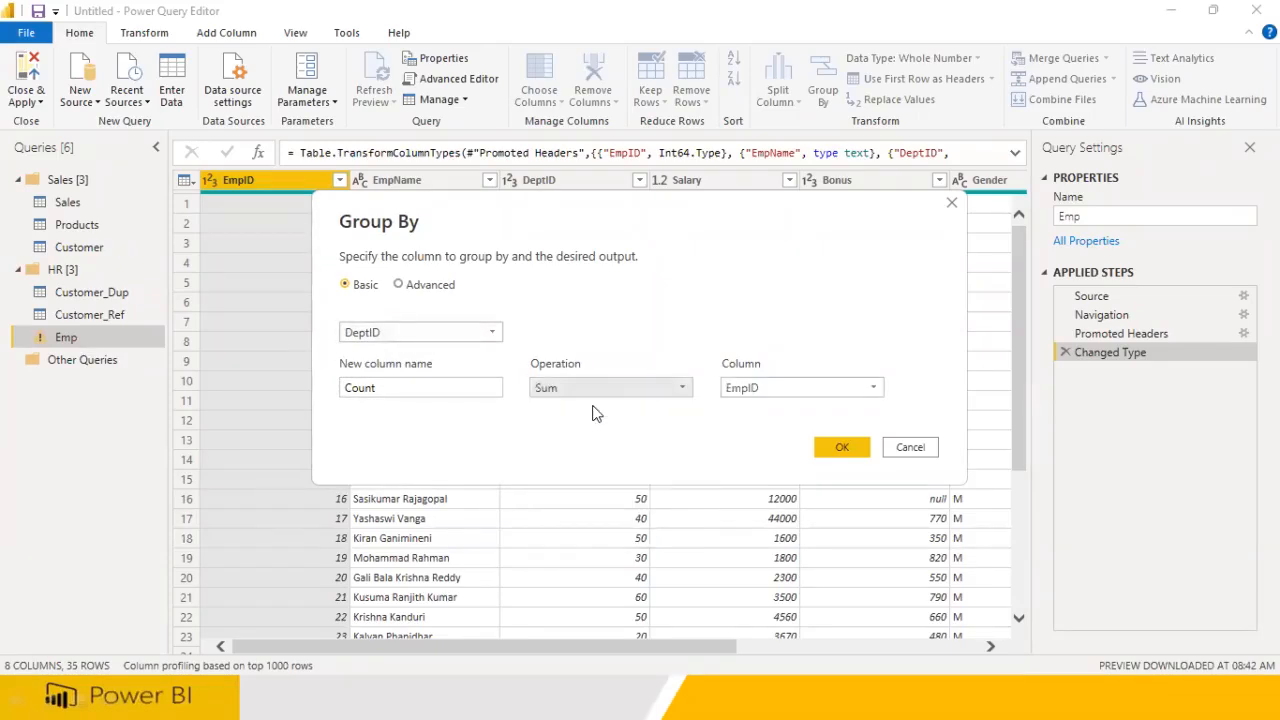
{"action": "left_click", "coordinate": [785, 387]}
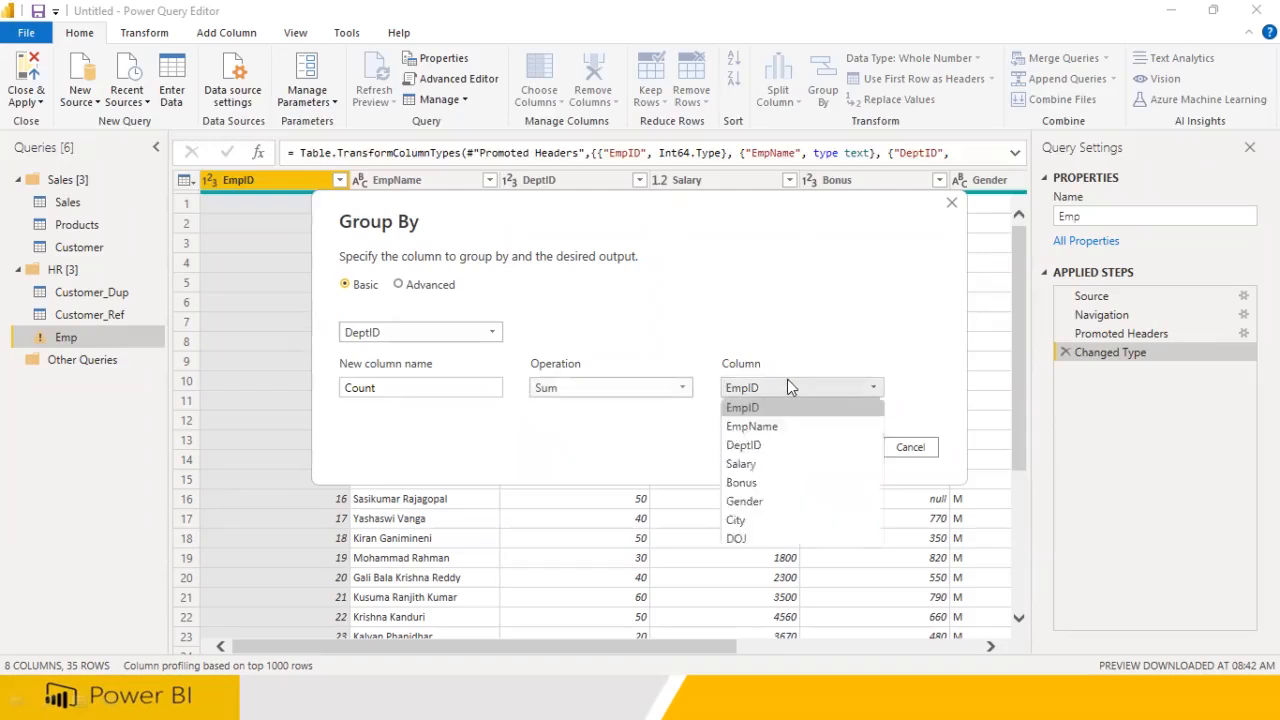
{"action": "left_click", "coordinate": [772, 462]}
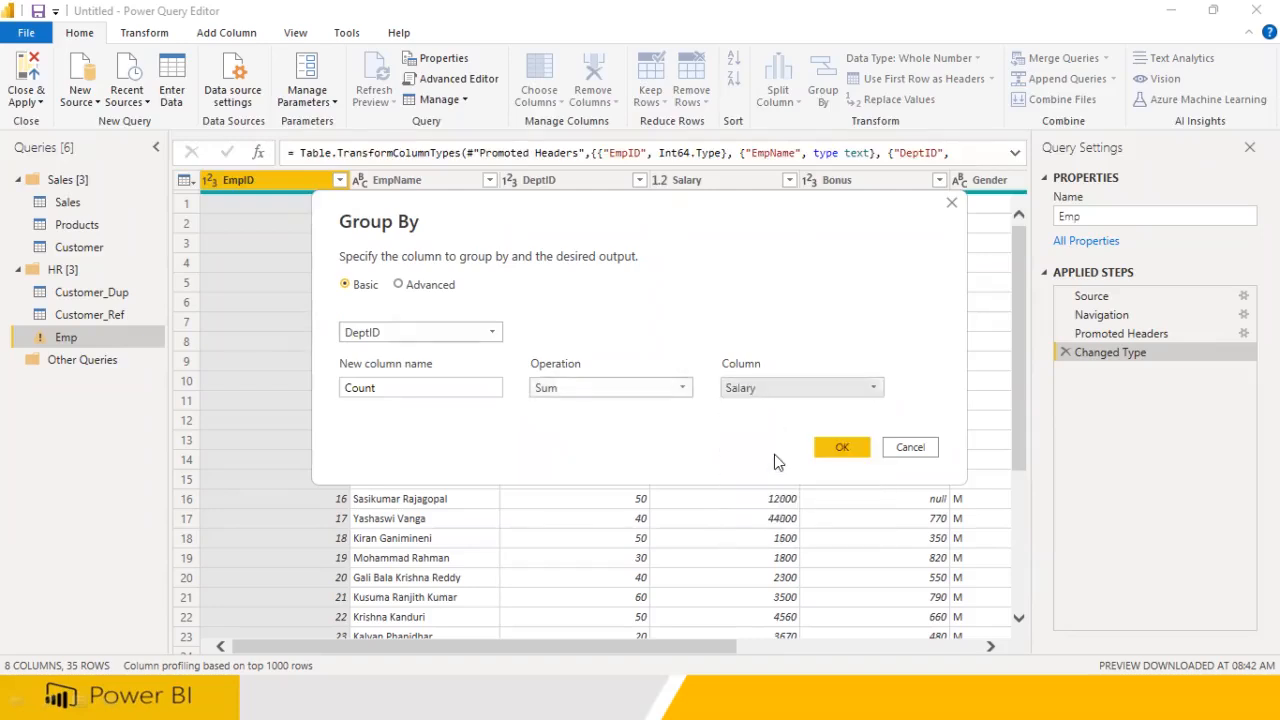
Name the new aggregated column TotalSalary and apply the grouping
{"action": "double_click", "coordinate": [408, 393]}
{"action": "type", "text": "S"}
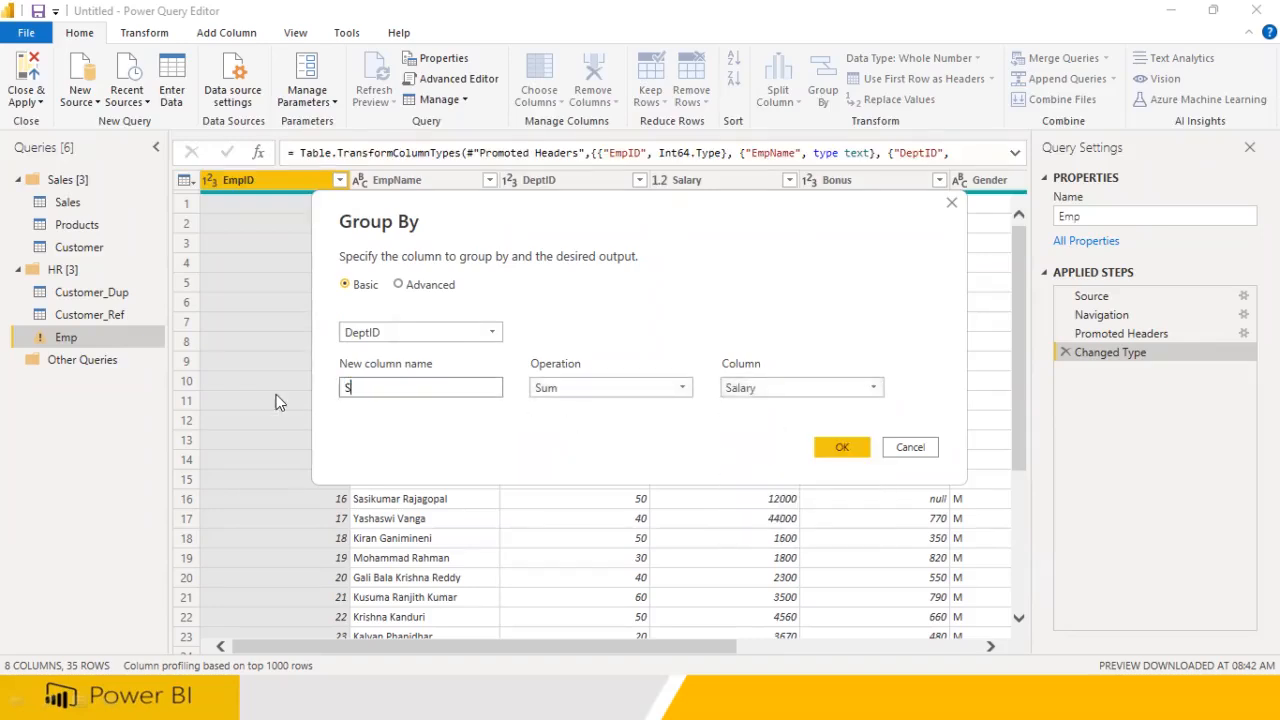
{"action": "type", "text": "umSal"}
{"action": "key", "text": "BackSpace"}
{"action": "key", "text": "BackSpace"}
{"action": "key", "text": "BackSpace"}
{"action": "key", "text": "BackSpace"}
{"action": "key", "text": "BackSpace"}
{"action": "key", "text": "BackSpace"}
{"action": "type", "text": "TotalSalary"}
{"action": "left_click", "coordinate": [838, 450]}
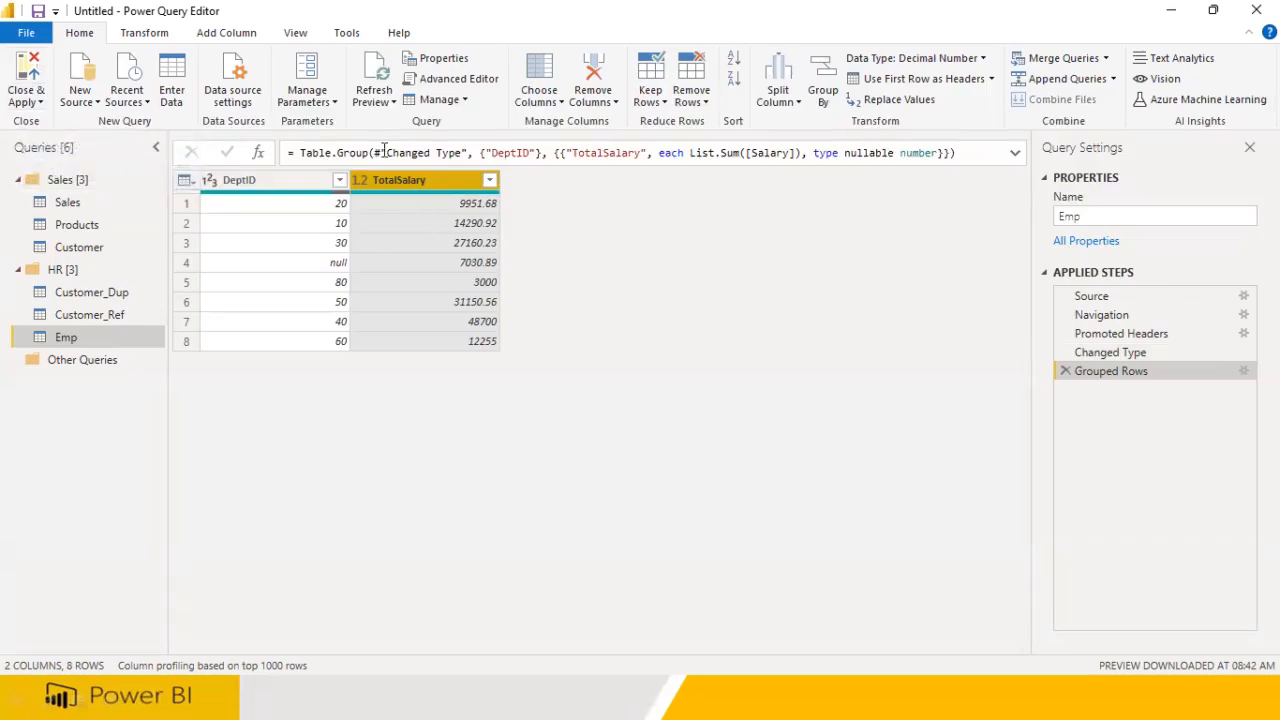
Close and apply the query changes, and remove the DeptID and Sum of Emp fields from the broken chart
{"action": "left_click", "coordinate": [26, 80]}
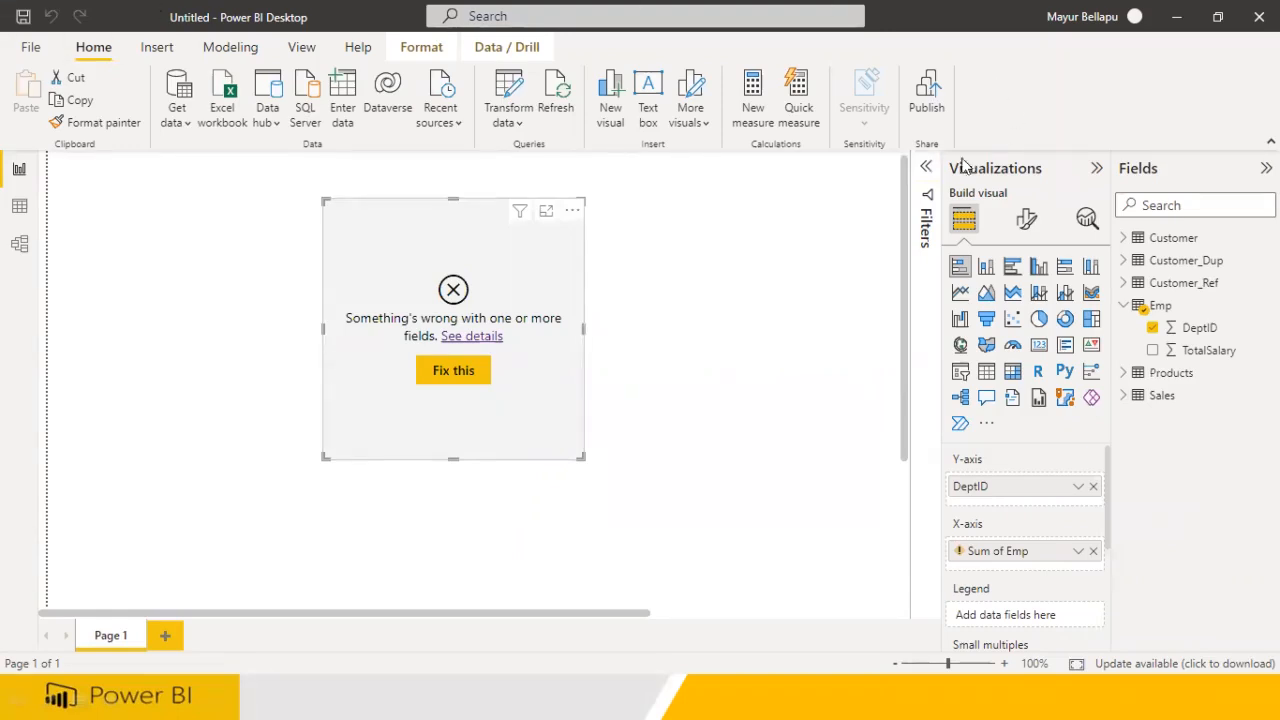
{"action": "left_click", "coordinate": [1093, 486]}
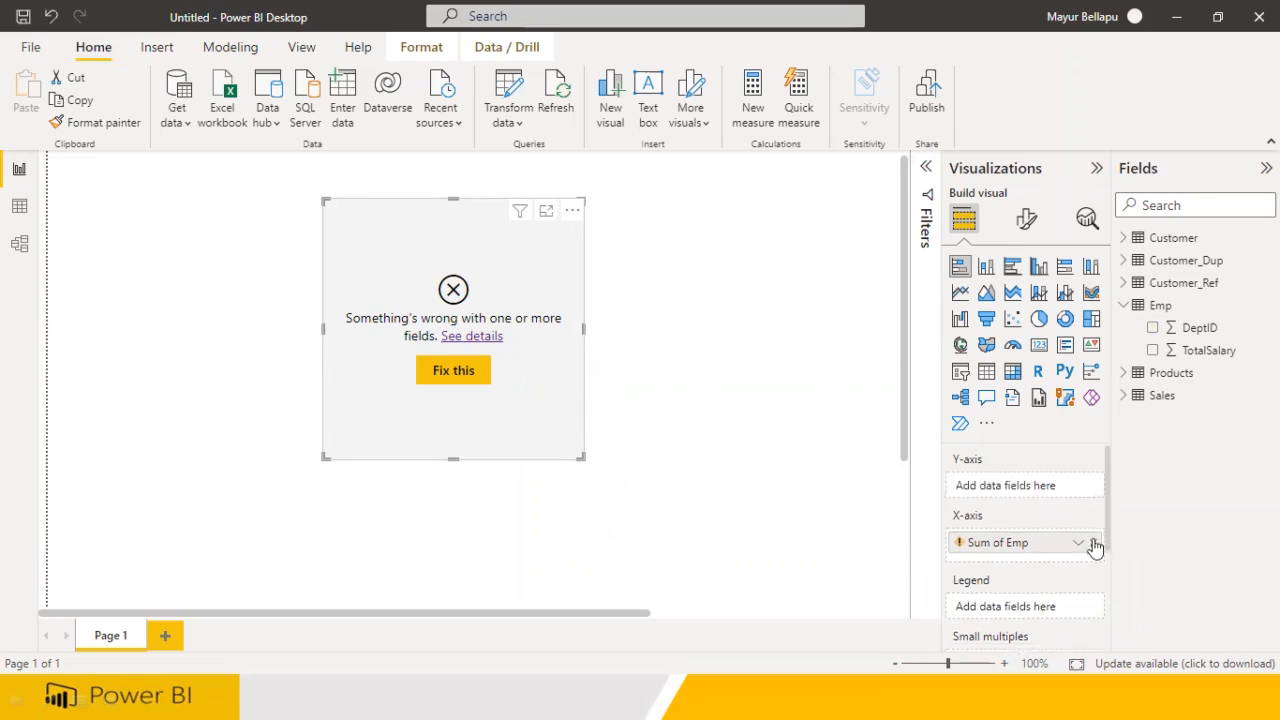
{"action": "left_click", "coordinate": [1093, 541]}
Put DeptID on the chart's Y-axis and TotalSalary on its X-axis, and enlarge the chart
{"action": "left_click_drag", "start_coordinate": [1178, 330], "coordinate": [1026, 486]}
{"action": "left_click_drag", "start_coordinate": [1200, 352], "coordinate": [1026, 553]}
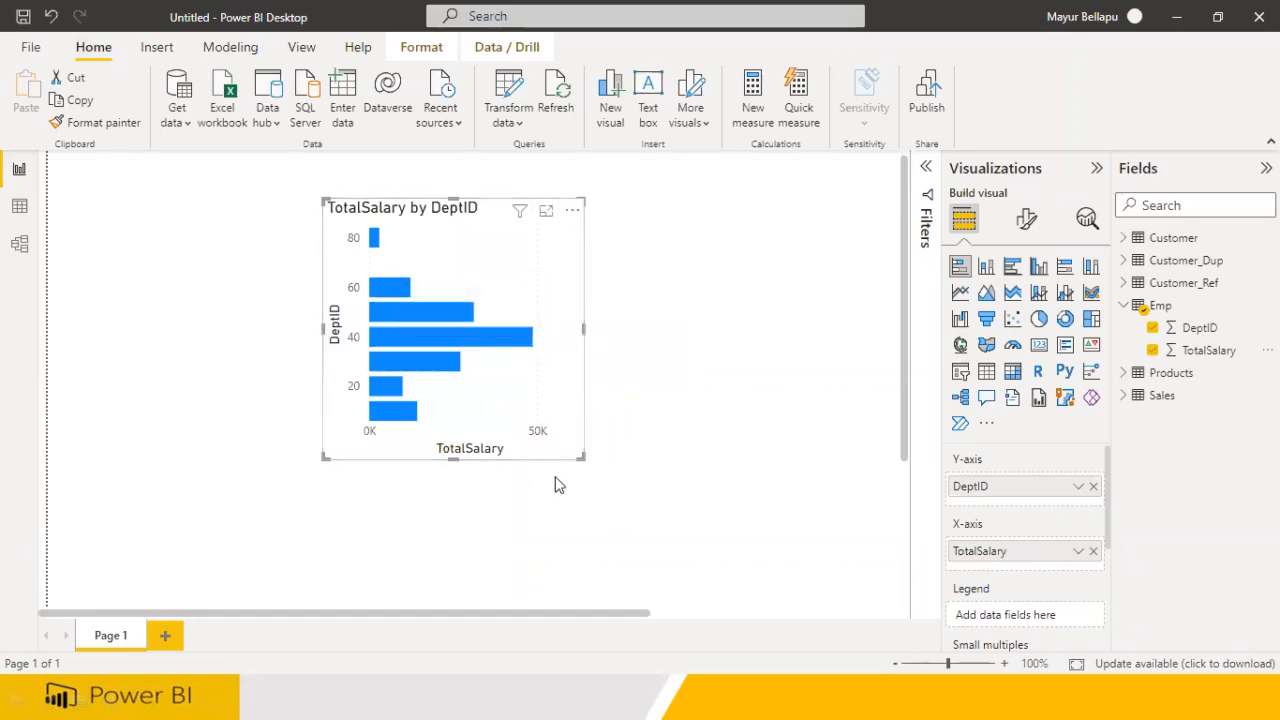
{"action": "left_click_drag", "start_coordinate": [583, 457], "coordinate": [652, 489]}
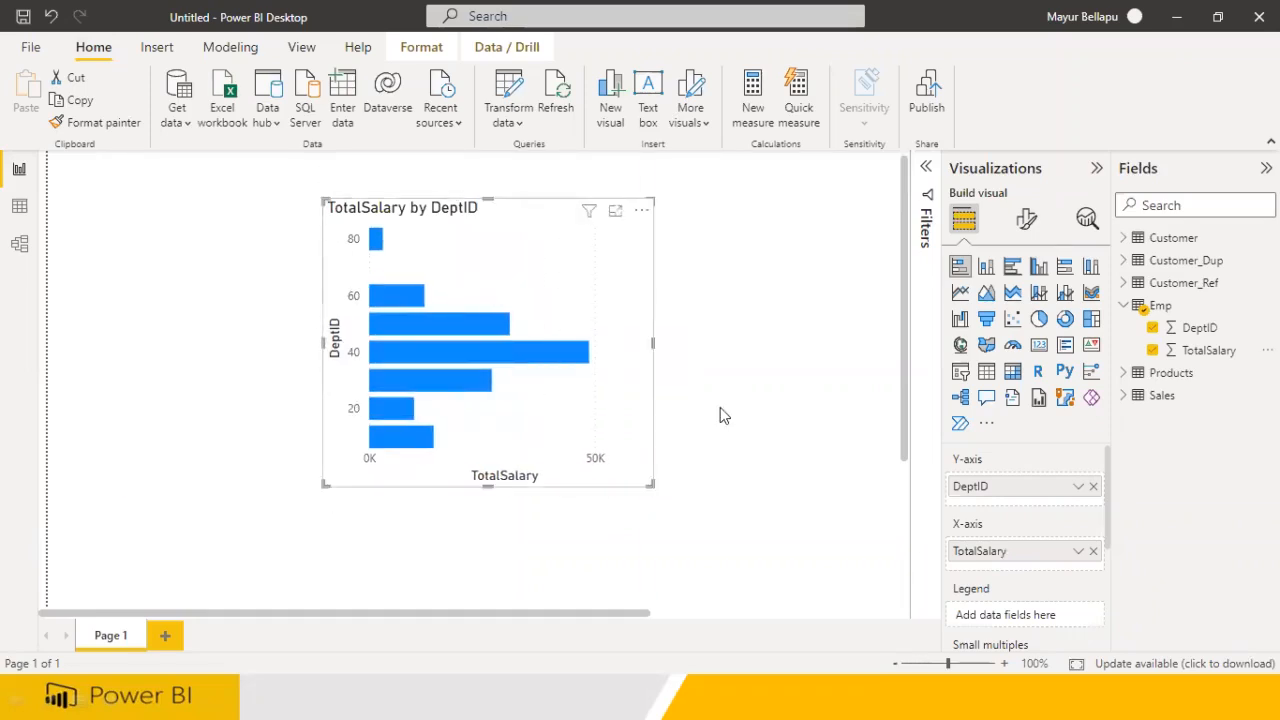
{"action": "left_click", "coordinate": [721, 409]}
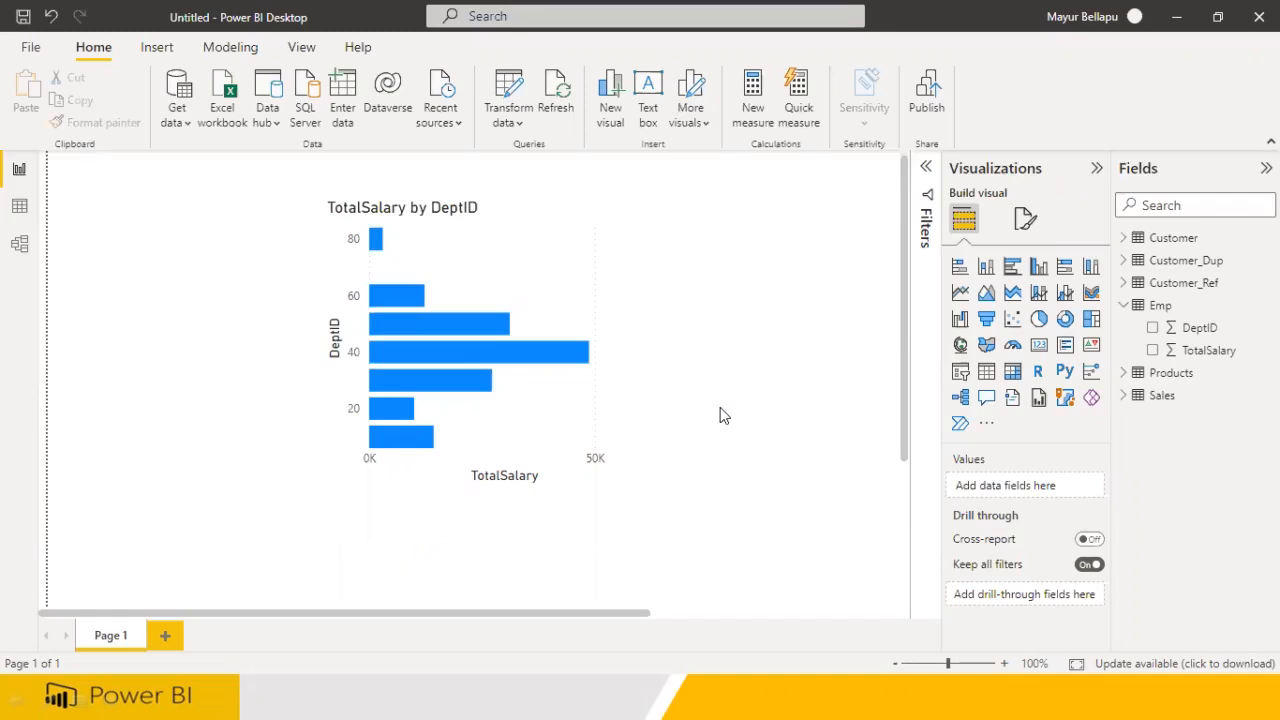
Check the grouped Emp table in the data view, and reopen the Power Query Editor with the Add Column commands shown
{"action": "left_click", "coordinate": [21, 208]}
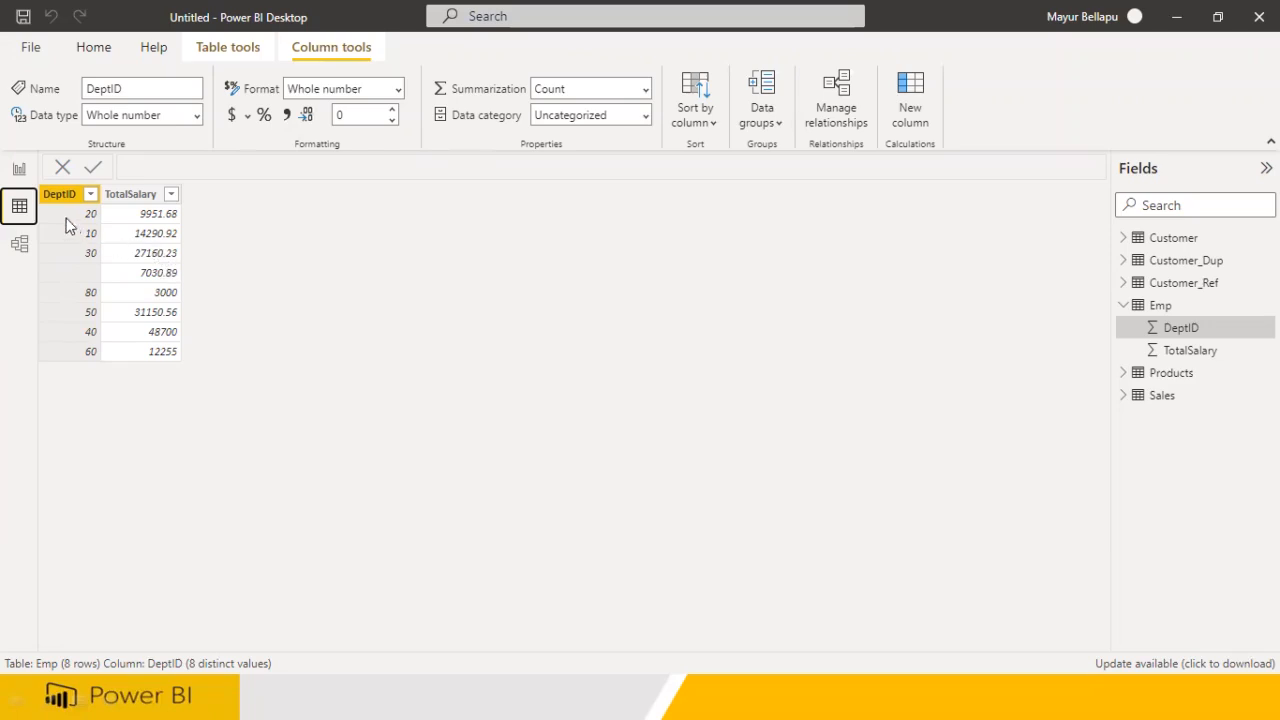
{"action": "left_click", "coordinate": [22, 172]}
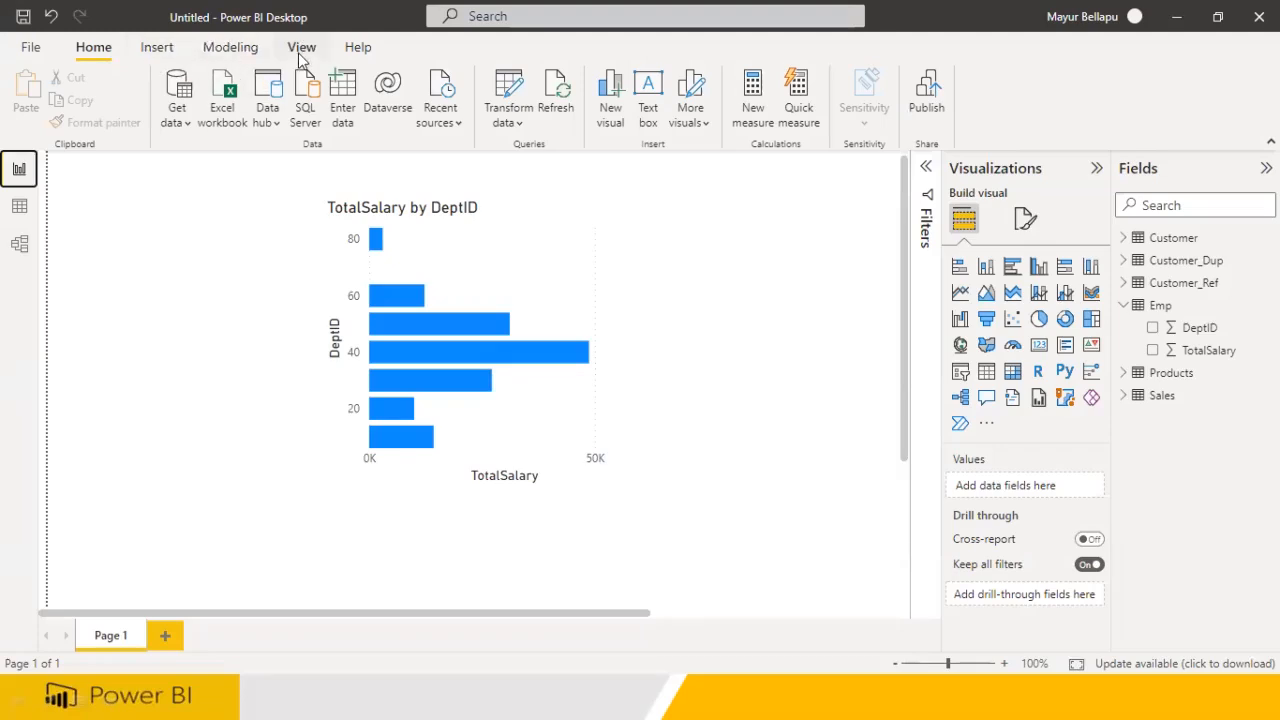
{"action": "left_click", "coordinate": [507, 122]}
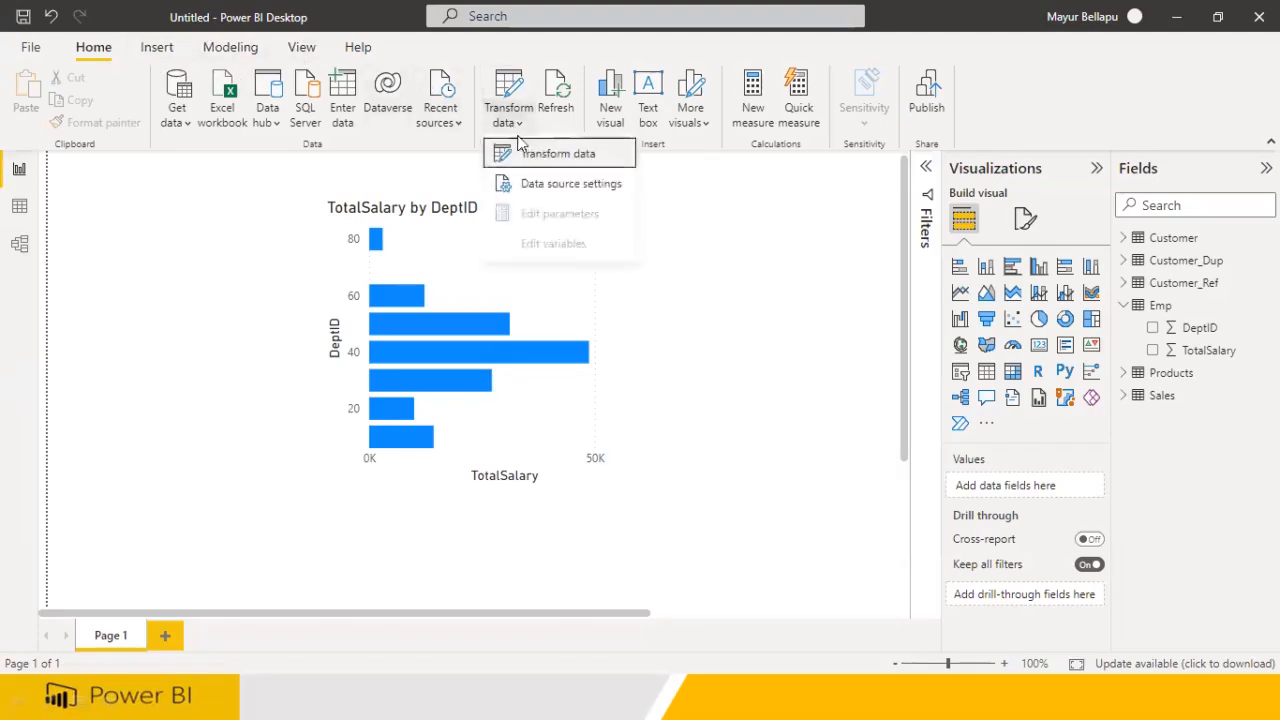
{"action": "left_click", "coordinate": [528, 155]}
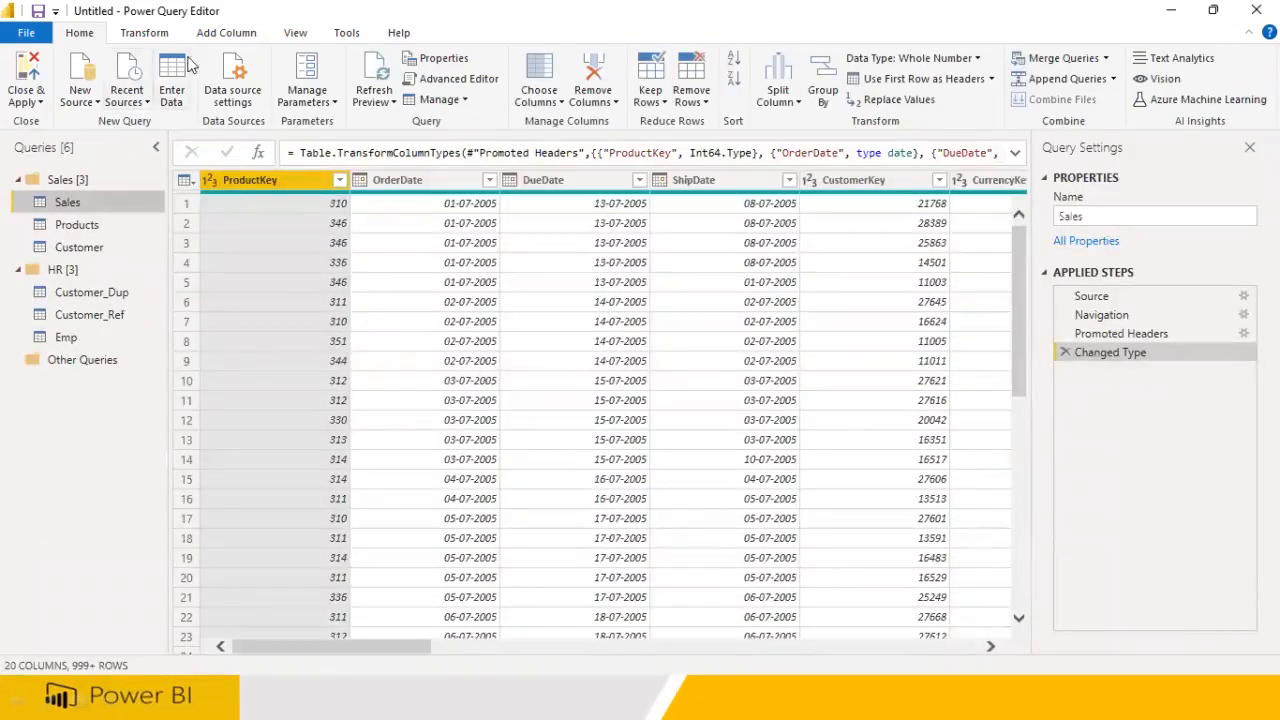
{"action": "left_click", "coordinate": [226, 36]}
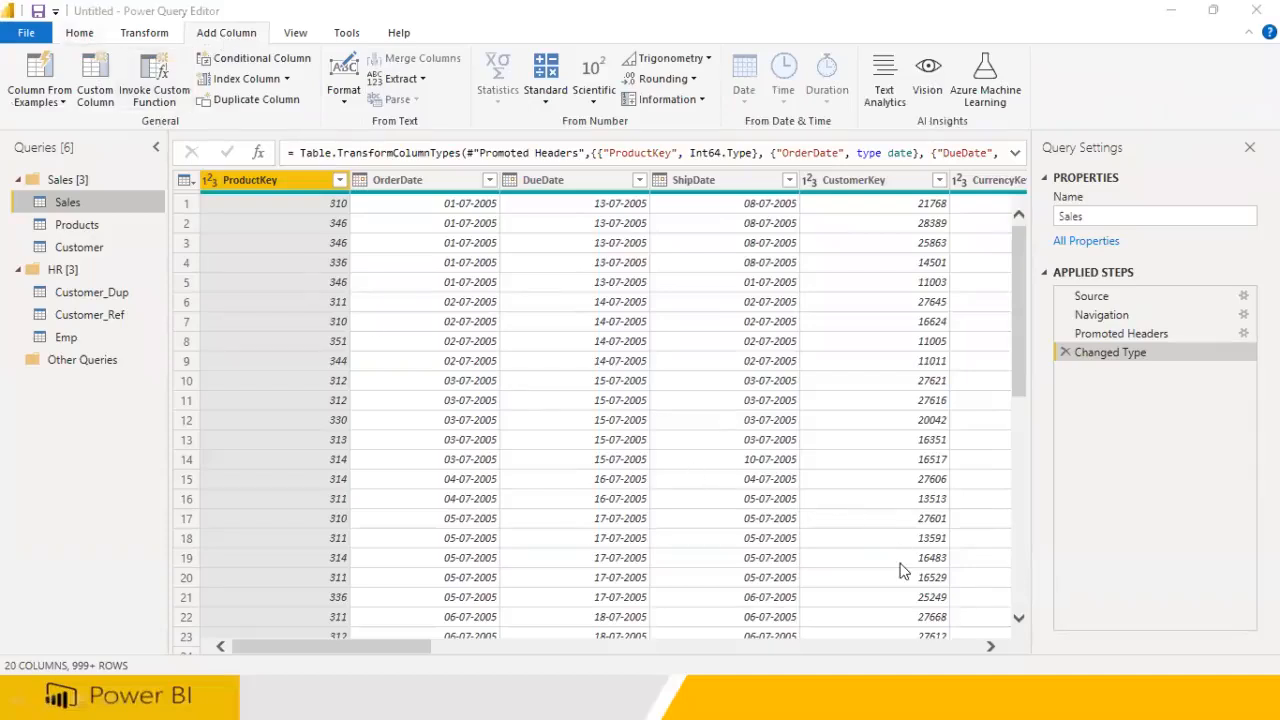
{"action": "mouse_move", "coordinate": [118, 116]}
{"action": "left_mouse_down"}
{"action": "mouse_move", "coordinate": [192, 82]}
{"action": "mouse_move", "coordinate": [176, 32]}
{"action": "mouse_move", "coordinate": [130, 30]}
{"action": "mouse_move", "coordinate": [118, 102]}
{"action": "mouse_move", "coordinate": [148, 118]}
{"action": "mouse_move", "coordinate": [167, 178]}
{"action": "mouse_move", "coordinate": [205, 165]}
{"action": "mouse_move", "coordinate": [218, 182]}
{"action": "mouse_move", "coordinate": [238, 140]}
{"action": "mouse_move", "coordinate": [252, 196]}
{"action": "left_mouse_up"}
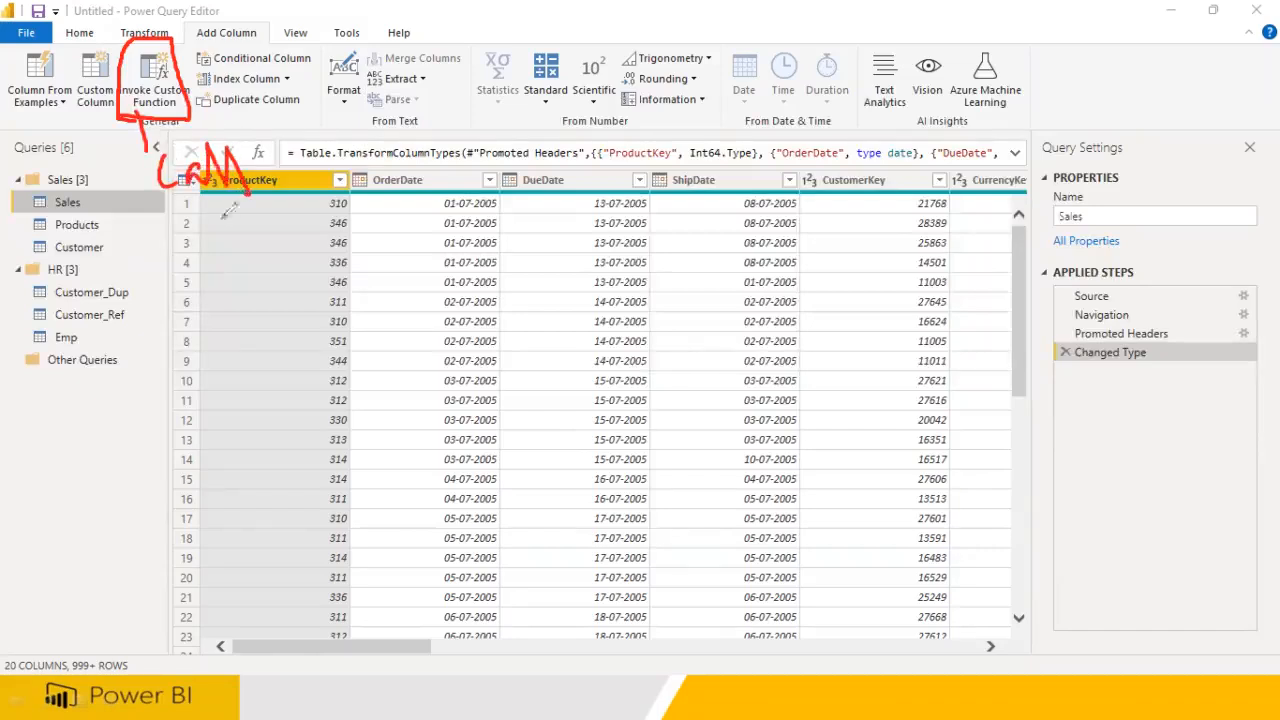
{"action": "left_click_drag", "start_coordinate": [141, 199], "coordinate": [135, 184]}
{"action": "left_click_drag", "start_coordinate": [176, 250], "coordinate": [186, 292]}
{"action": "mouse_move", "coordinate": [228, 240]}
{"action": "left_mouse_down"}
{"action": "mouse_move", "coordinate": [212, 250]}
{"action": "mouse_move", "coordinate": [226, 262]}
{"action": "mouse_move", "coordinate": [292, 242]}
{"action": "mouse_move", "coordinate": [316, 212]}
{"action": "mouse_move", "coordinate": [322, 230]}
{"action": "mouse_move", "coordinate": [303, 226]}
{"action": "left_mouse_up"}
{"action": "mouse_move", "coordinate": [122, 187]}
{"action": "left_mouse_down"}
{"action": "mouse_move", "coordinate": [151, 205]}
{"action": "mouse_move", "coordinate": [150, 180]}
{"action": "mouse_move", "coordinate": [130, 172]}
{"action": "left_mouse_up"}
{"action": "left_click_drag", "start_coordinate": [324, 234], "coordinate": [380, 218]}
{"action": "left_click_drag", "start_coordinate": [260, 156], "coordinate": [295, 150]}
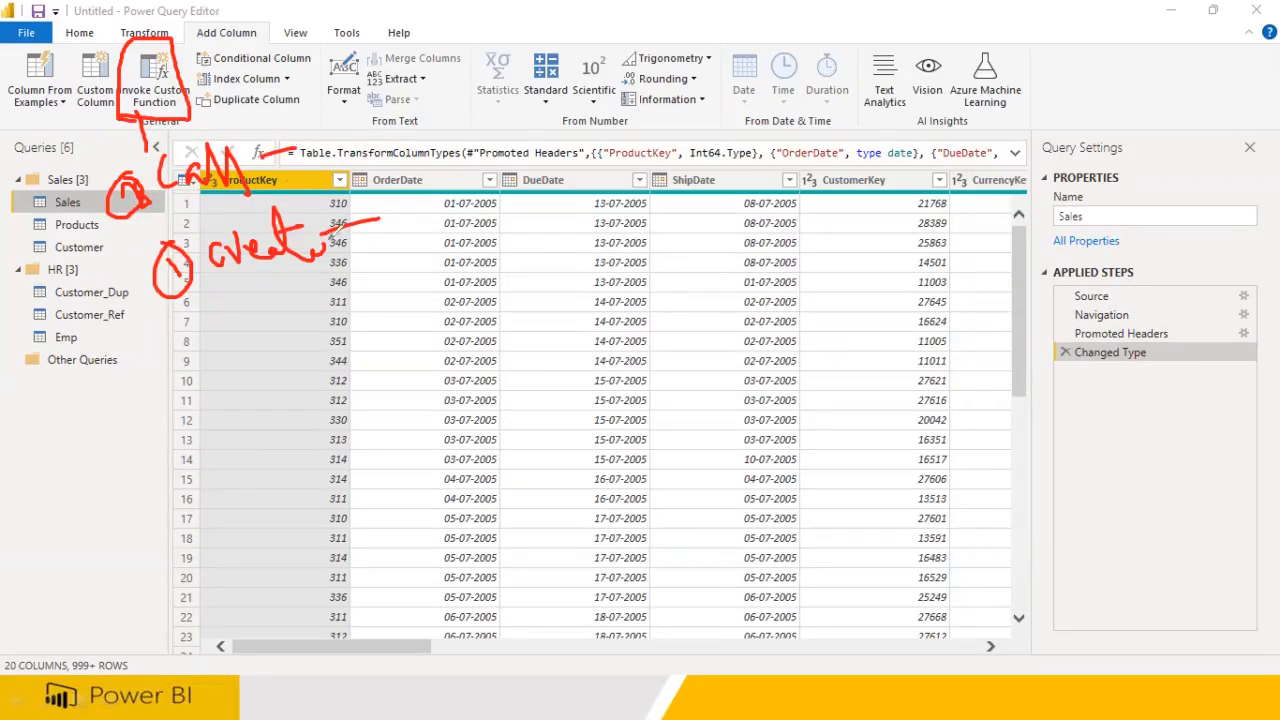
{"action": "mouse_move", "coordinate": [164, 106]}
{"action": "left_mouse_down"}
{"action": "mouse_move", "coordinate": [212, 86]}
{"action": "mouse_move", "coordinate": [208, 96]}
{"action": "left_mouse_up"}
{"action": "left_click_drag", "start_coordinate": [185, 215], "coordinate": [225, 201]}
{"action": "mouse_move", "coordinate": [221, 282]}
{"action": "left_mouse_down"}
{"action": "mouse_move", "coordinate": [250, 272]}
{"action": "mouse_move", "coordinate": [231, 283]}
{"action": "left_mouse_up"}
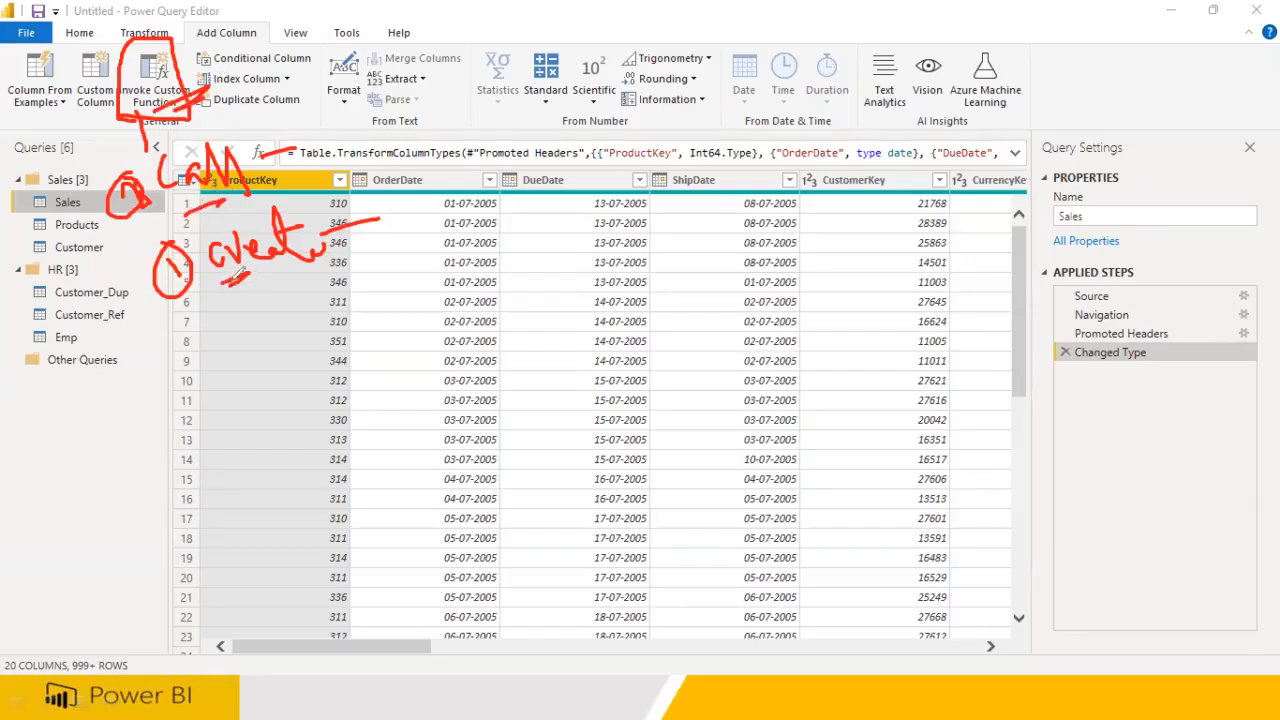
{"action": "mouse_move", "coordinate": [183, 38]}
{"action": "left_mouse_down"}
{"action": "mouse_move", "coordinate": [270, 34]}
{"action": "mouse_move", "coordinate": [190, 60]}
{"action": "left_mouse_up"}
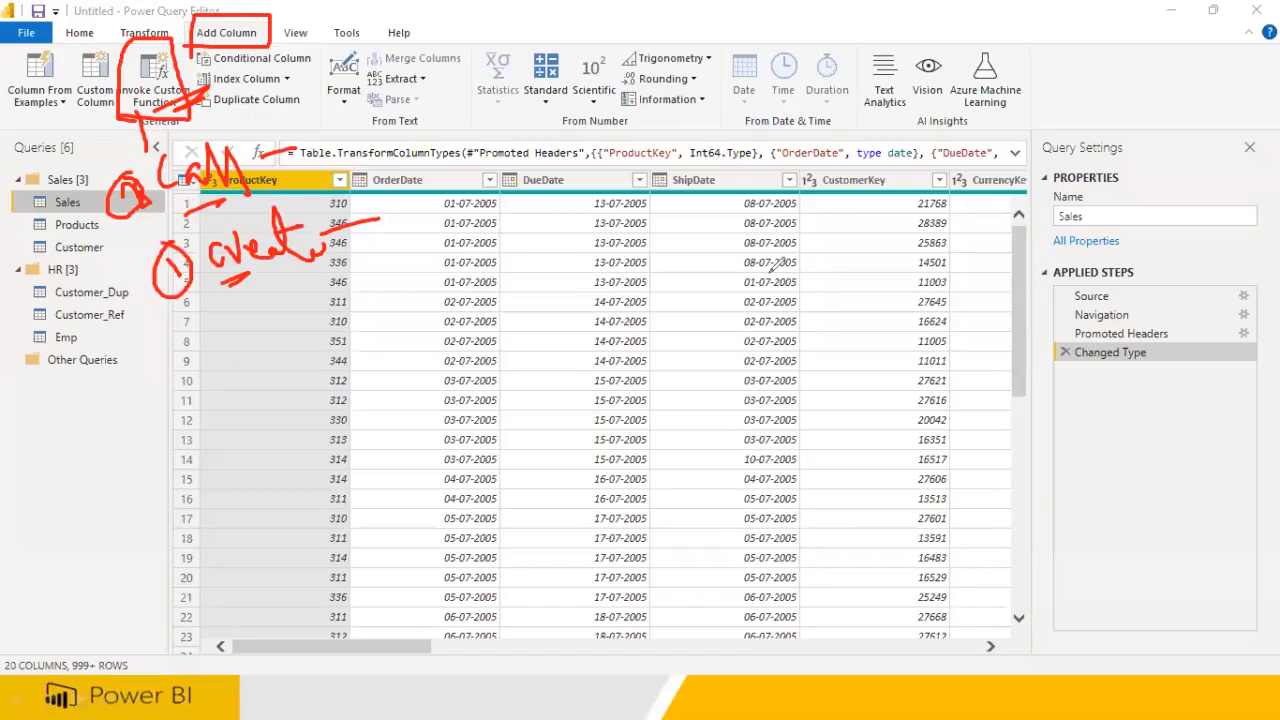
{"action": "key", "text": "e"}
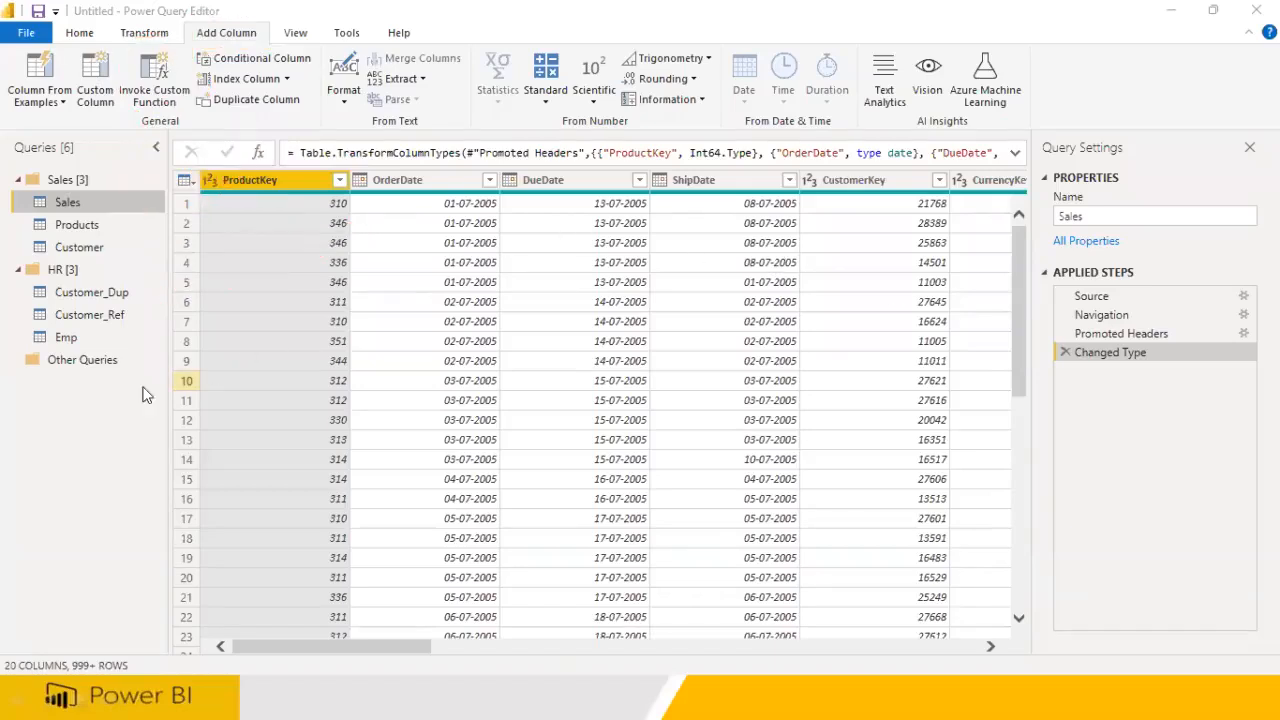
Create a new blank query and enter "x as int" in its formula
{"action": "right_click", "coordinate": [71, 403]}
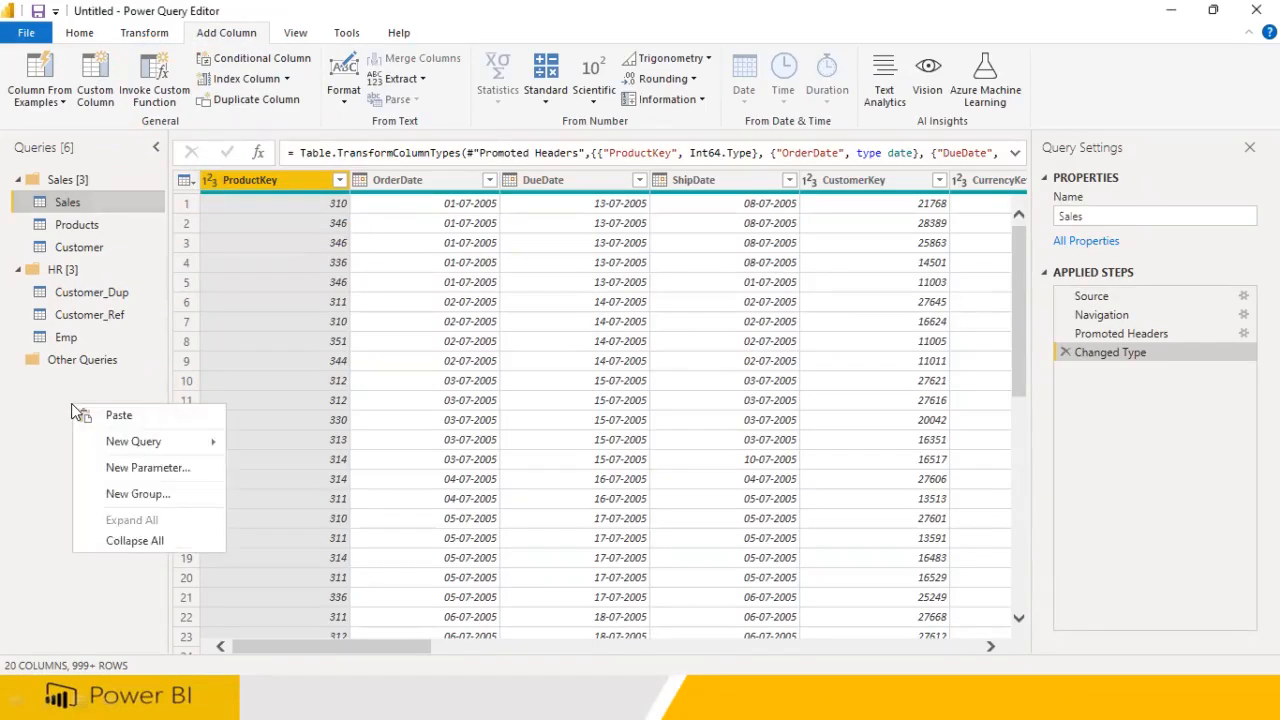
{"action": "mouse_move", "coordinate": [103, 446]}
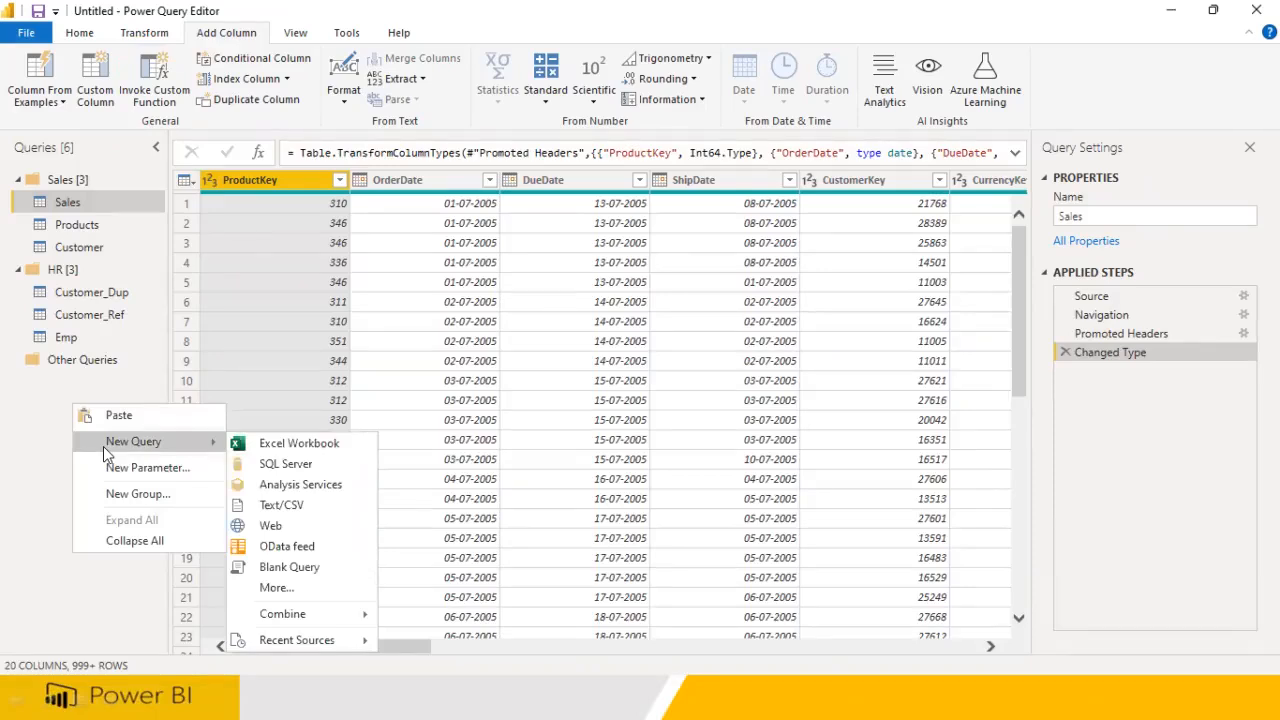
{"action": "left_click", "coordinate": [15, 413]}
{"action": "right_click", "coordinate": [30, 397]}
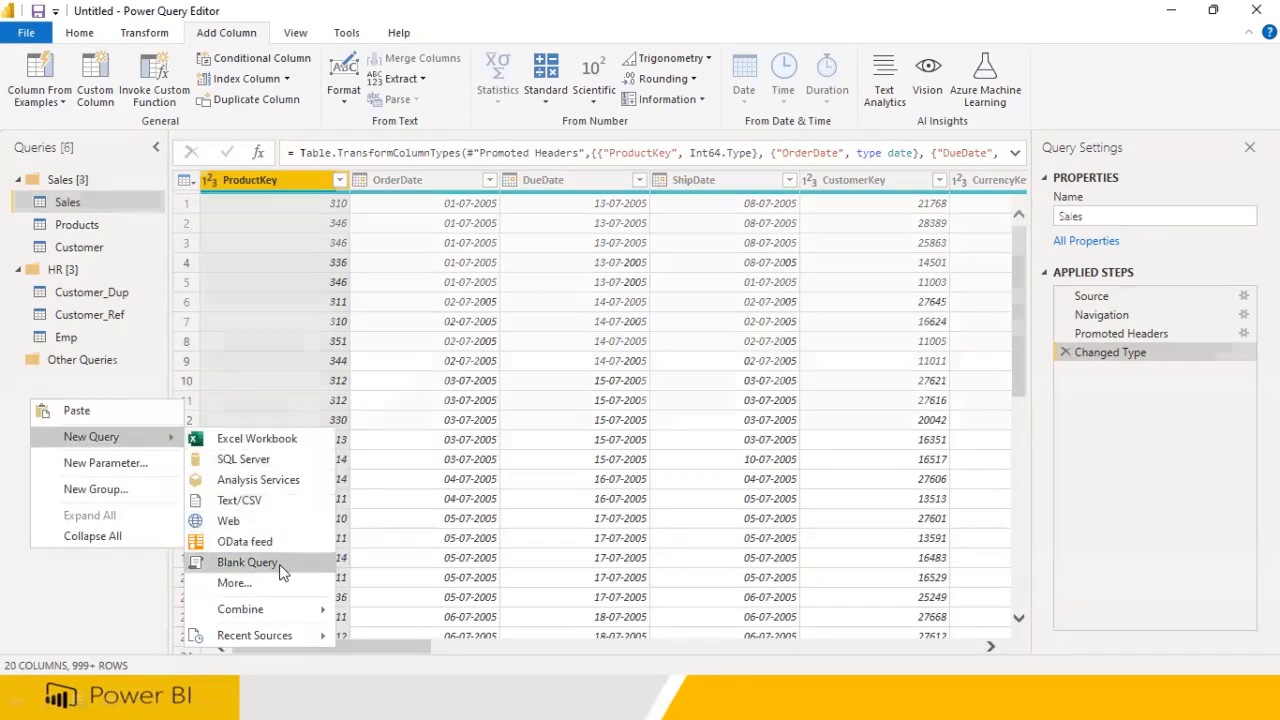
{"action": "left_click", "coordinate": [247, 562]}
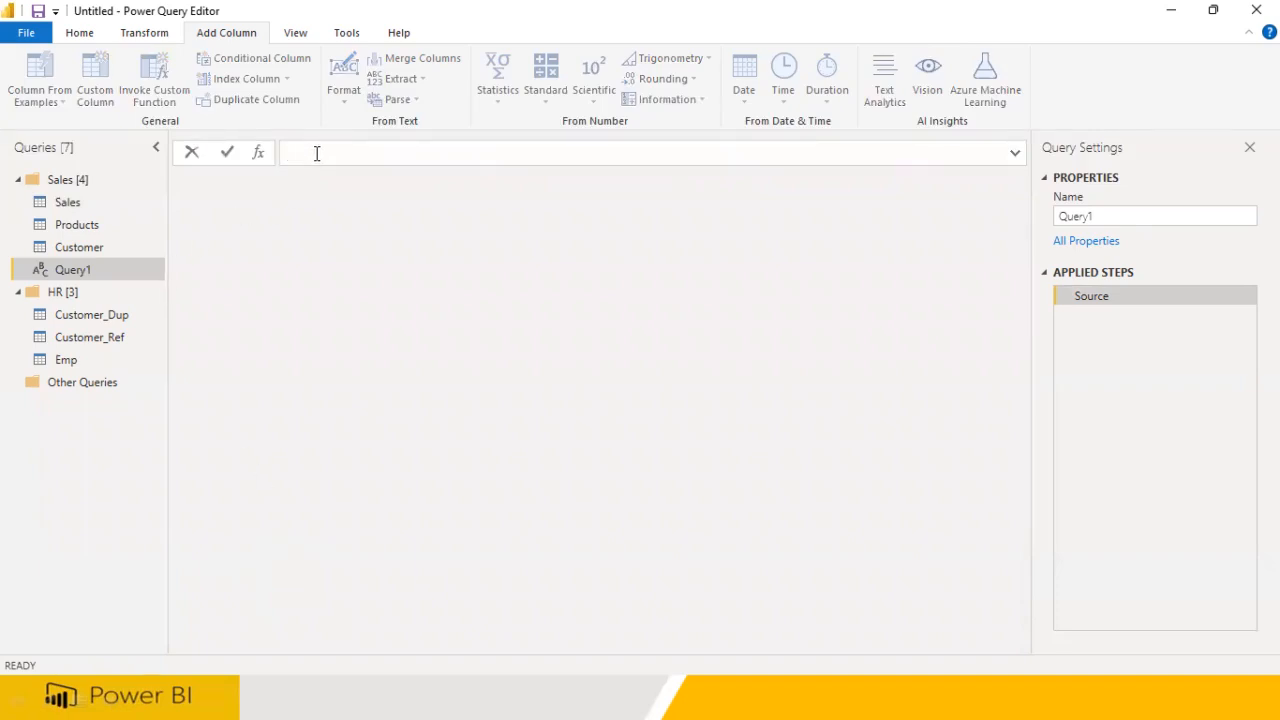
{"action": "type", "text": "x as Int"}
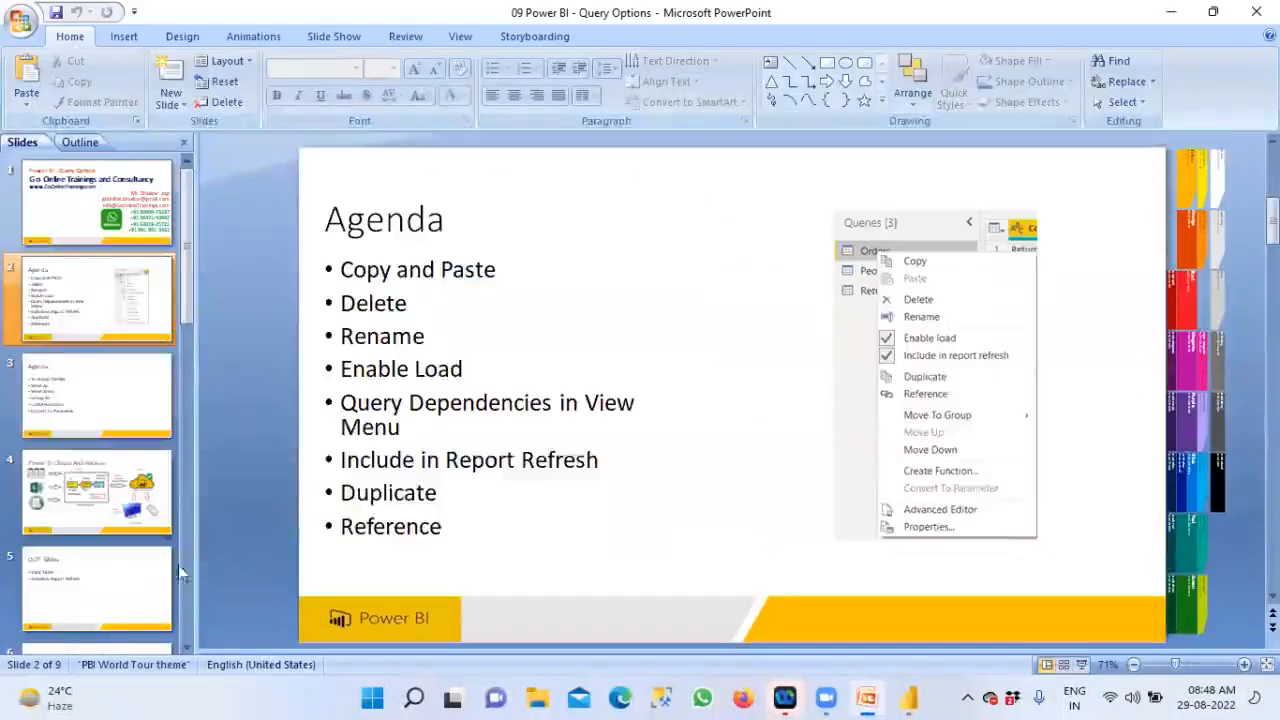
Switch to PowerPoint, look through the remaining slides of the Query Options presentation, and close it
{"action": "left_click", "coordinate": [100, 584]}
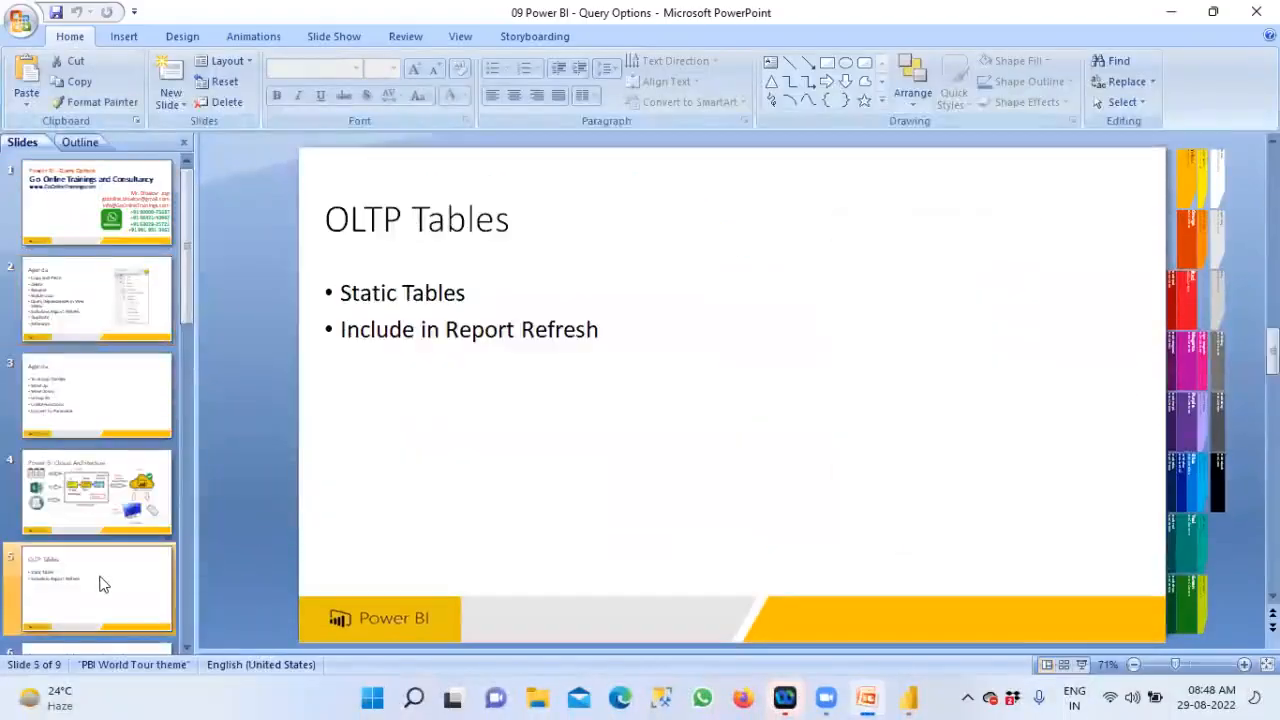
{"action": "key", "text": "Down"}
{"action": "key", "text": "Down"}
{"action": "key", "text": "Down"}
{"action": "key", "text": "Down"}
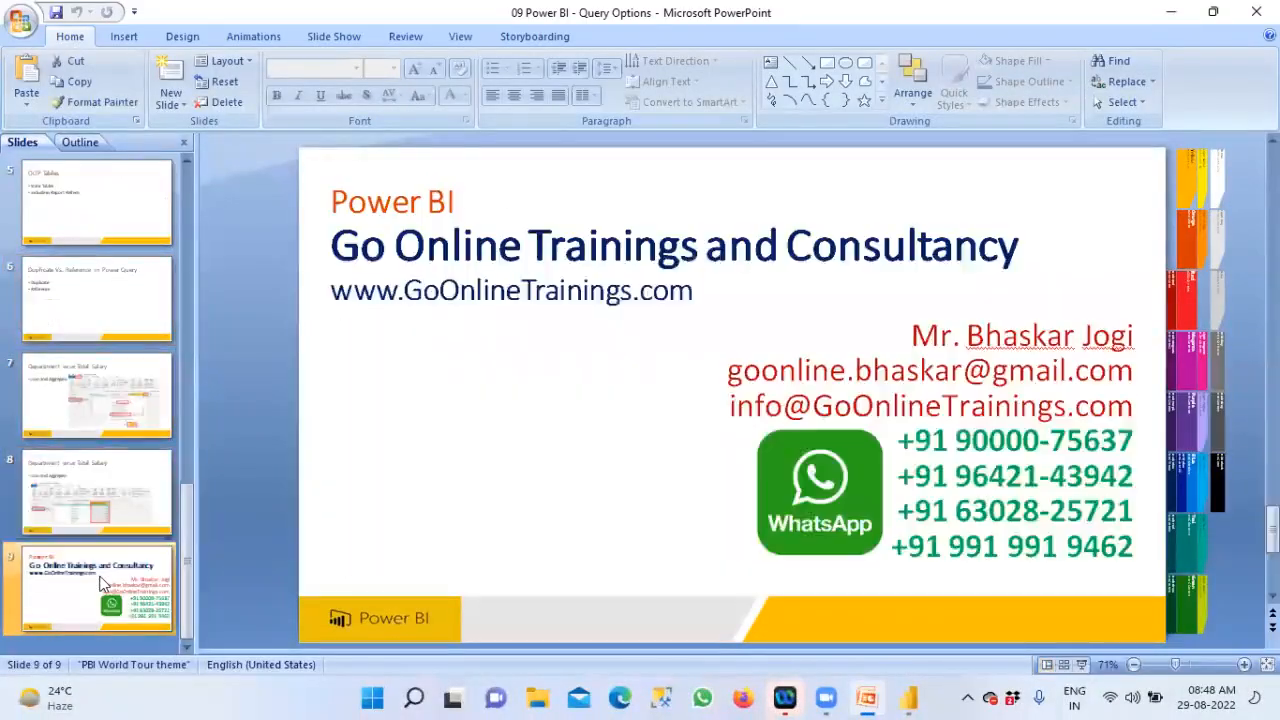
{"action": "left_click", "coordinate": [1256, 12]}
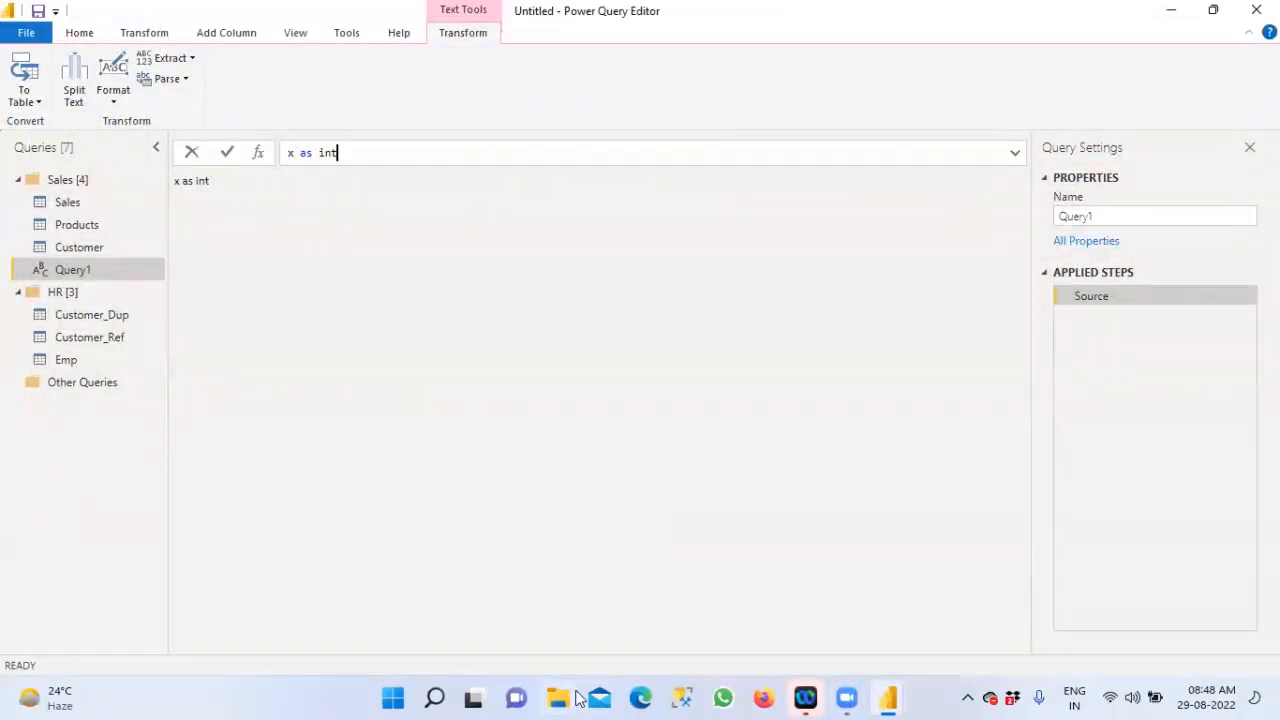
Examine the Custom Functions slide with the add-two-numbers M code, and return to the Power Query Editor
{"action": "key", "text": "super+d"}
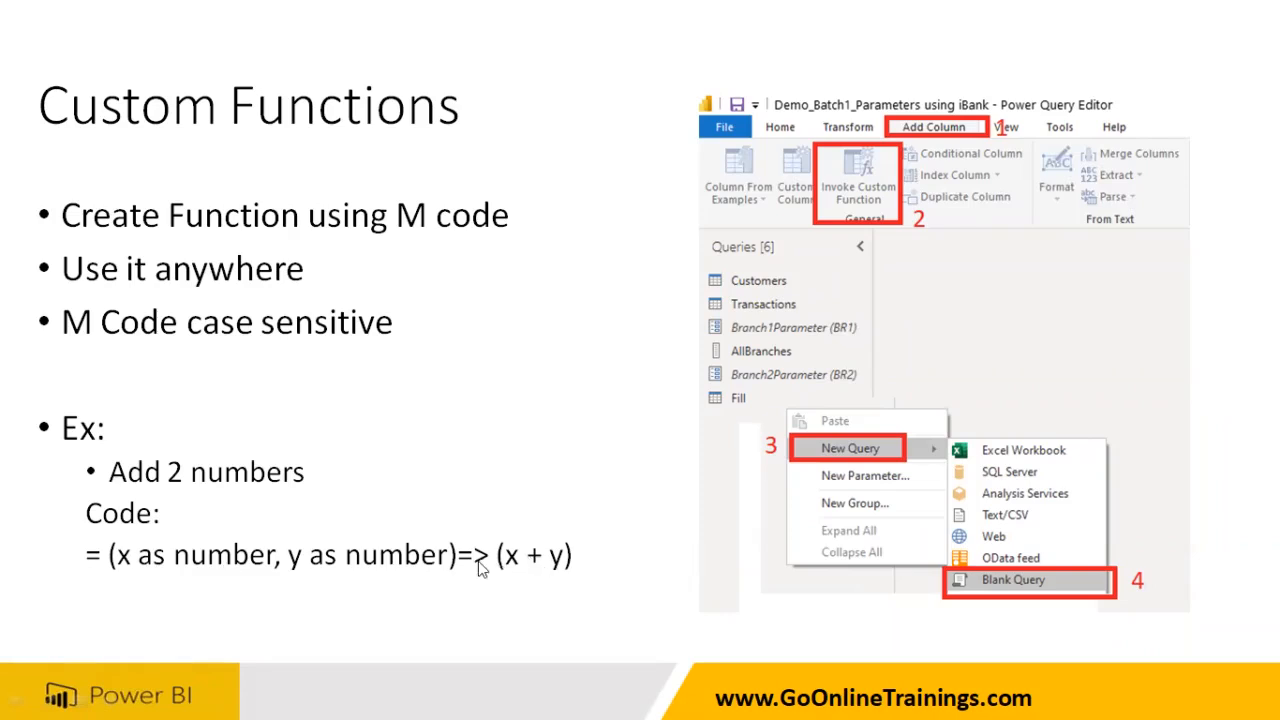
{"action": "key", "text": "super"}
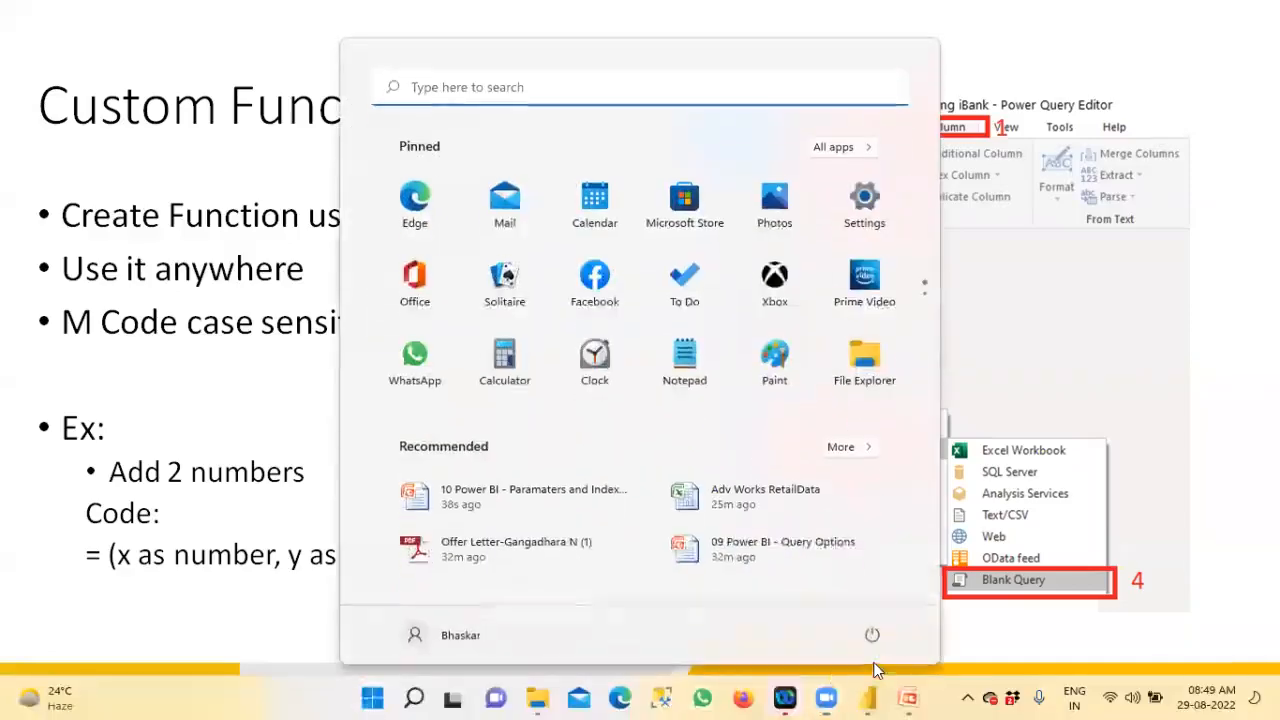
{"action": "left_click", "coordinate": [1030, 600]}
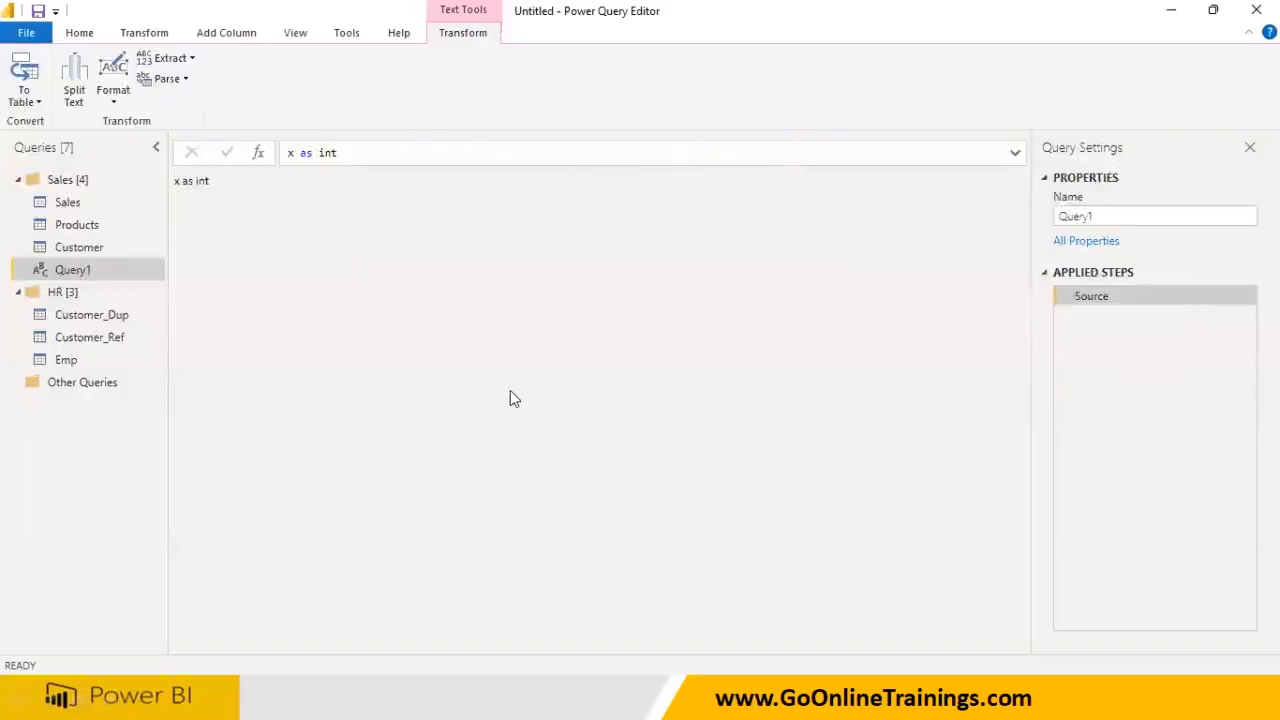
Add an opening parenthesis before "x as int" in Query1's formula, and recheck the M code on PowerPoint's Custom Functions slide
{"action": "type", "text": "("}
{"action": "key", "text": "Right"}
{"action": "type", "text": "0000"}
{"action": "key", "text": "BackSpace"}
{"action": "key", "text": "BackSpace"}
{"action": "key", "text": "BackSpace"}
{"action": "key", "text": "BackSpace"}
{"action": "key", "text": "super"}
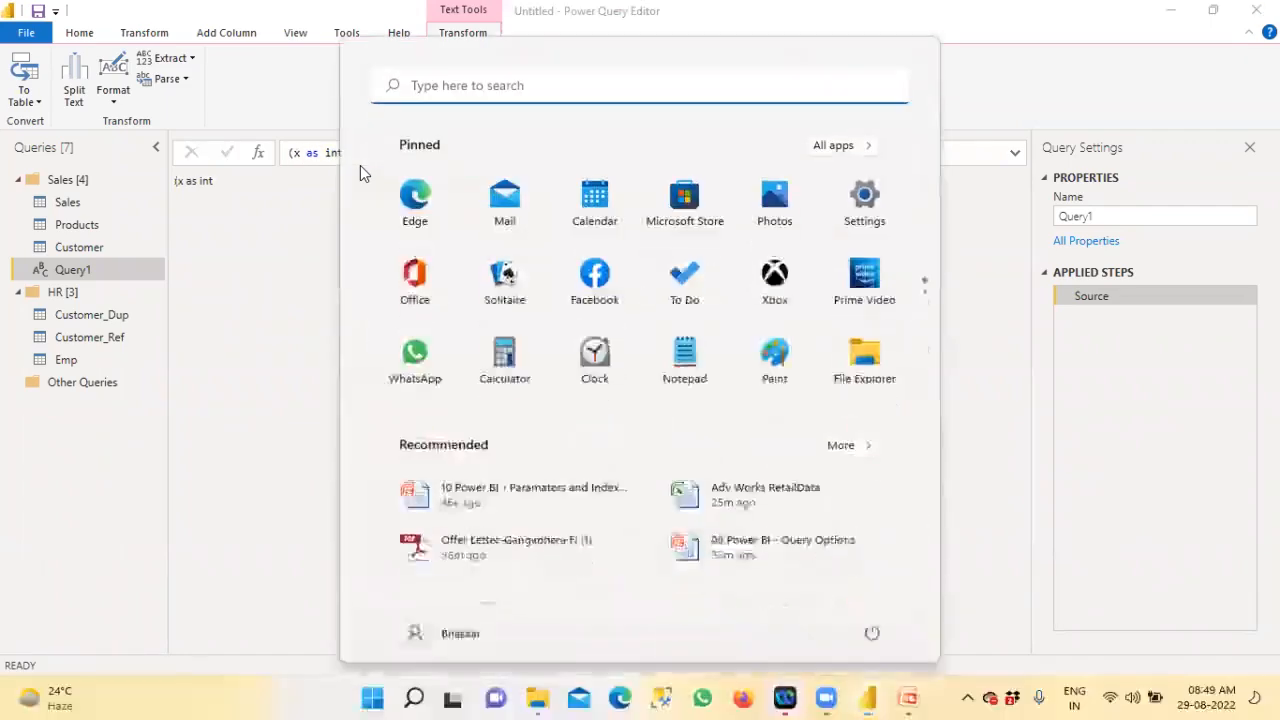
{"action": "mouse_move", "coordinate": [910, 685]}
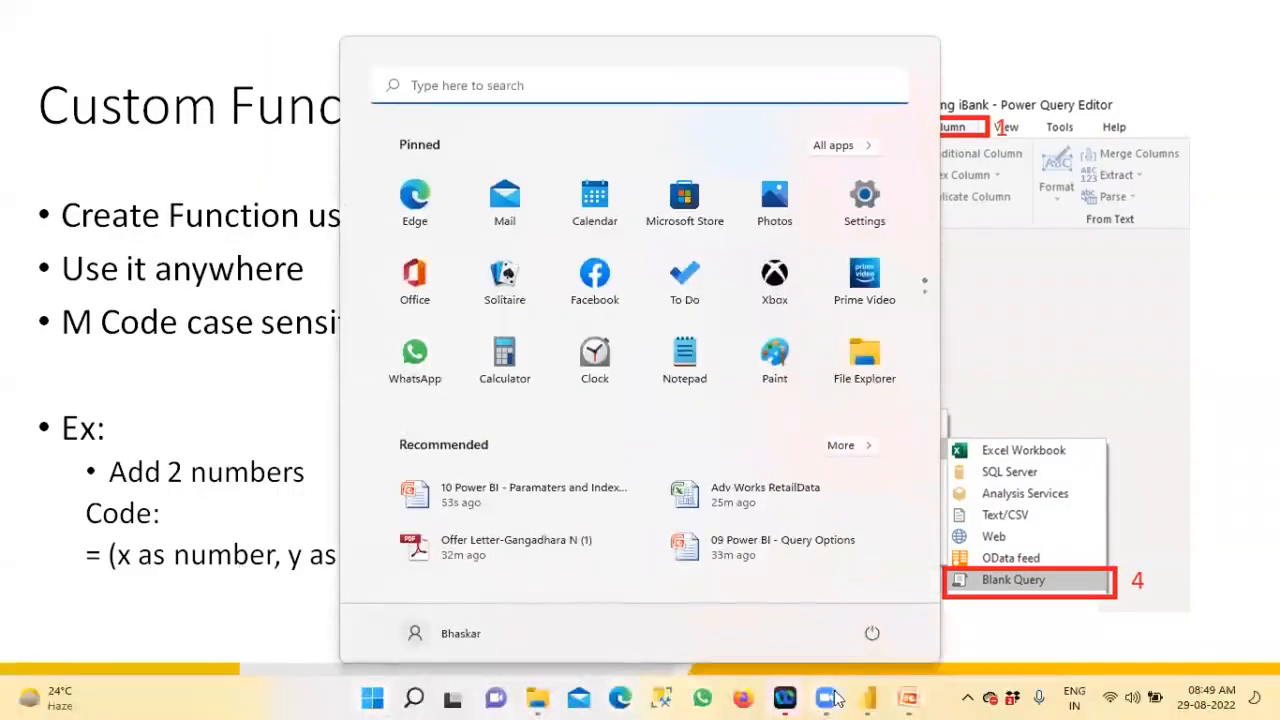
{"action": "mouse_move", "coordinate": [870, 697]}
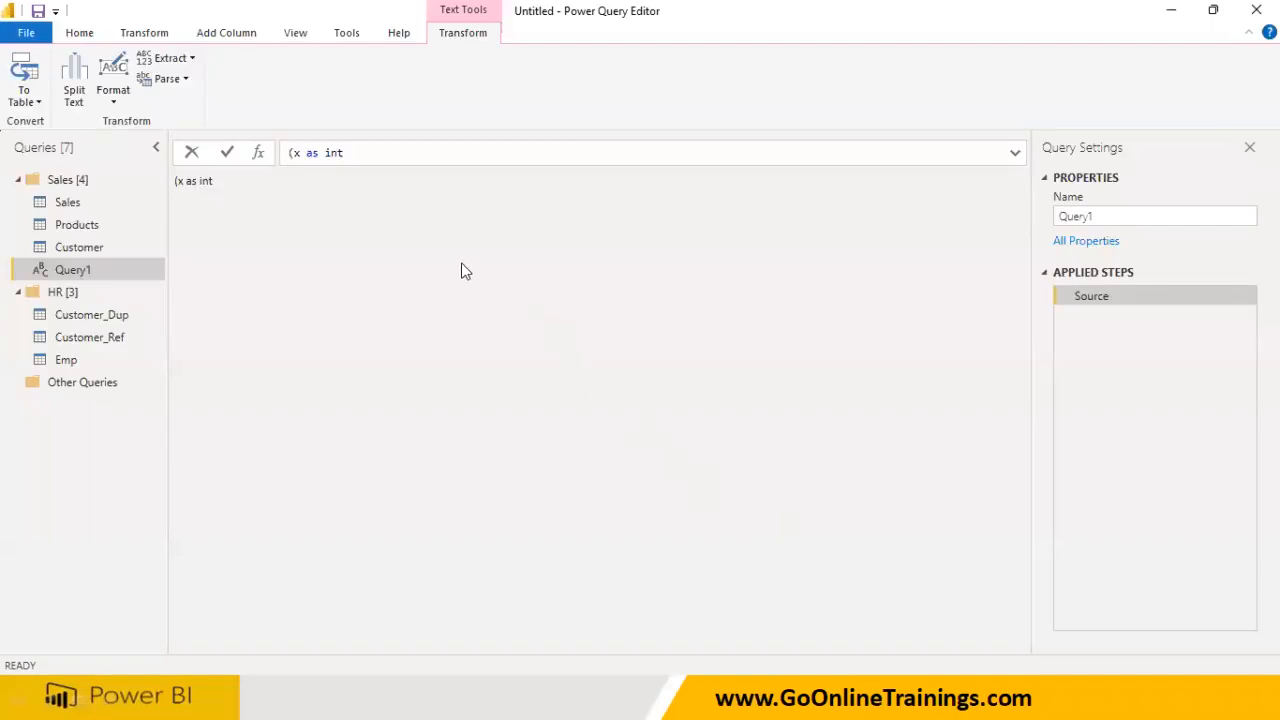
Replace int with number and complete Query1's formula as "(x as number, y as number)=> (x+y)"
{"action": "key", "text": "BackSpace"}
{"action": "key", "text": "BackSpace"}
{"action": "key", "text": "BackSpace"}
{"action": "type", "text": "numb"}
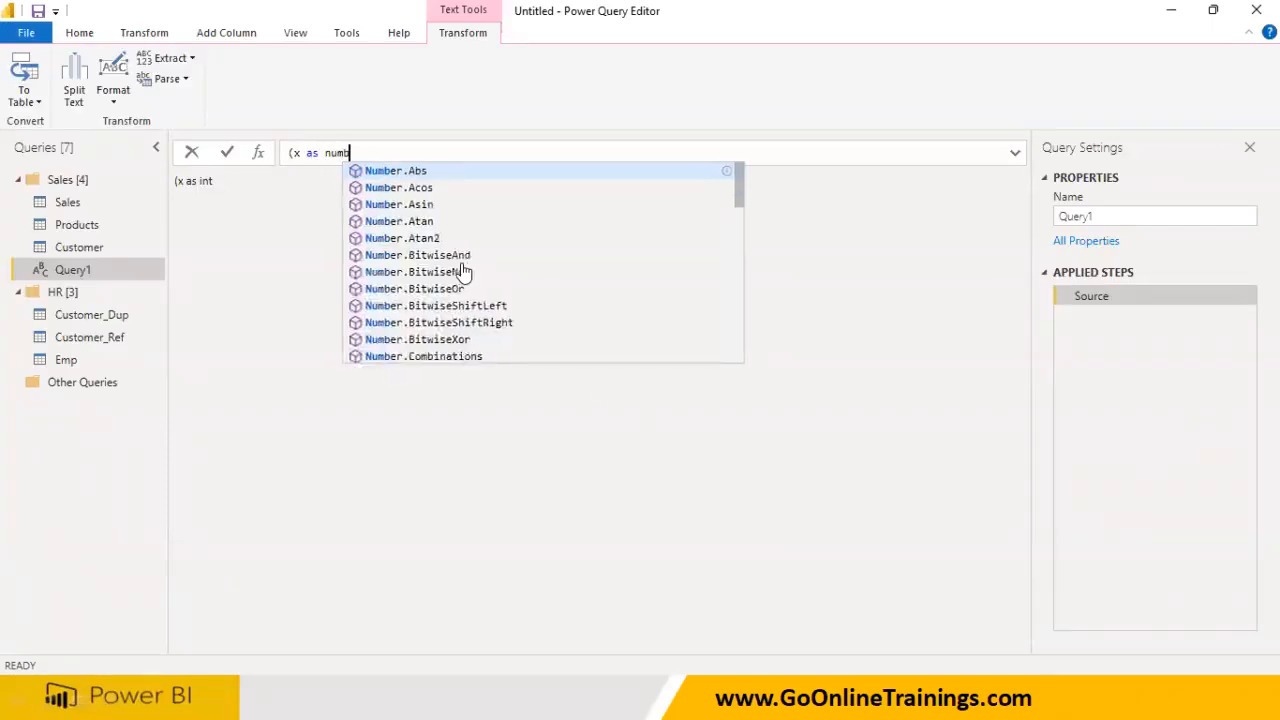
{"action": "type", "text": "er, "}
{"action": "type", "text": "y as nu"}
{"action": "type", "text": "mb"}
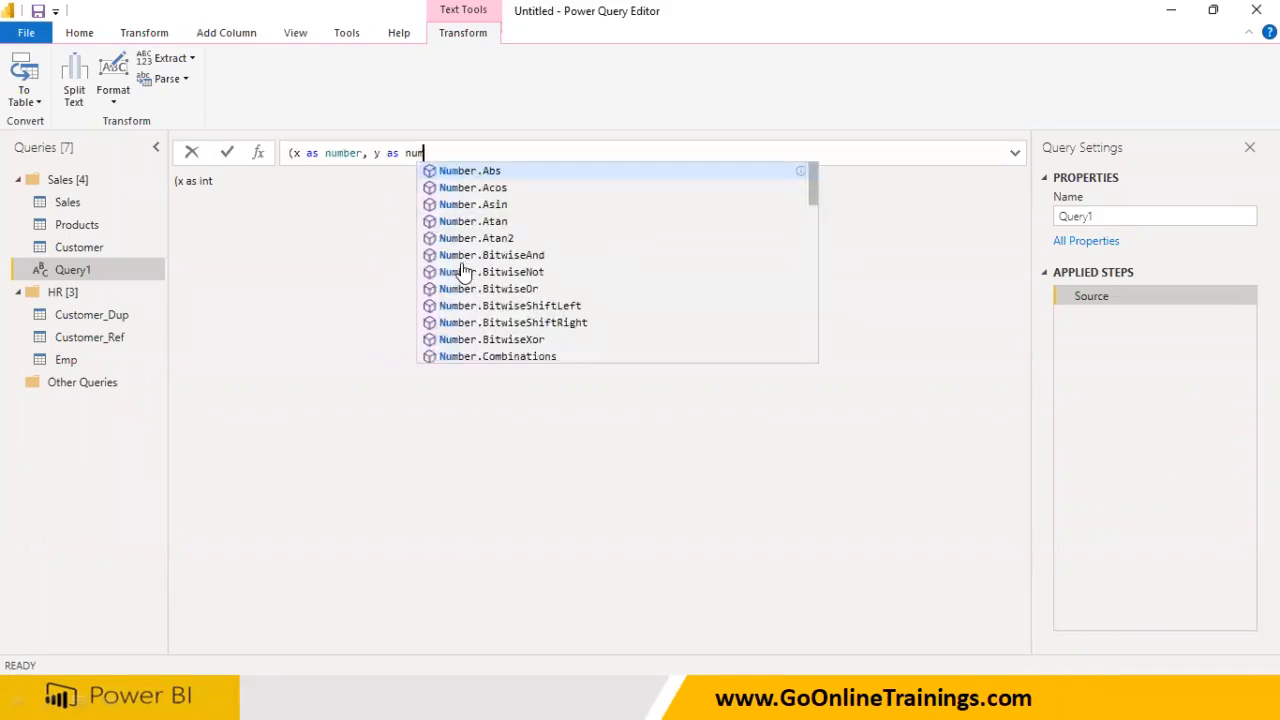
{"action": "type", "text": "er)="}
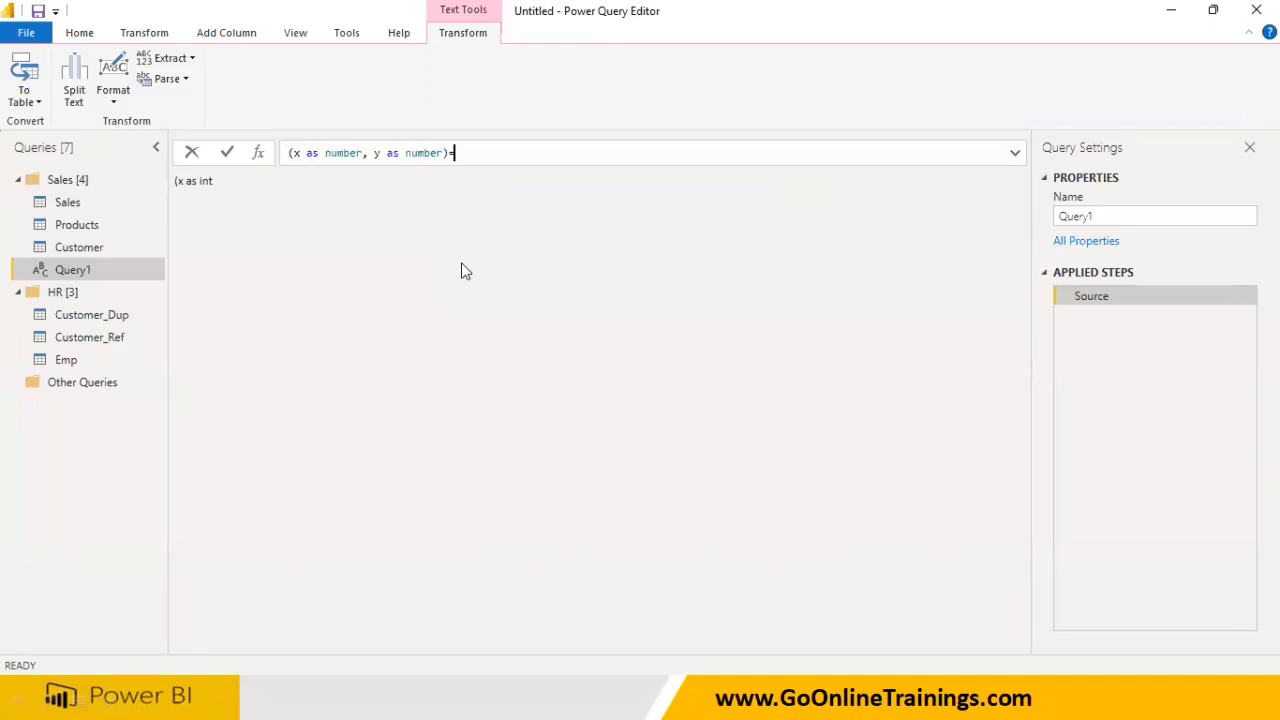
{"action": "type", "text": "> (x+y"}
{"action": "key", "text": "Escape"}
{"action": "left_click", "coordinate": [79, 36]}
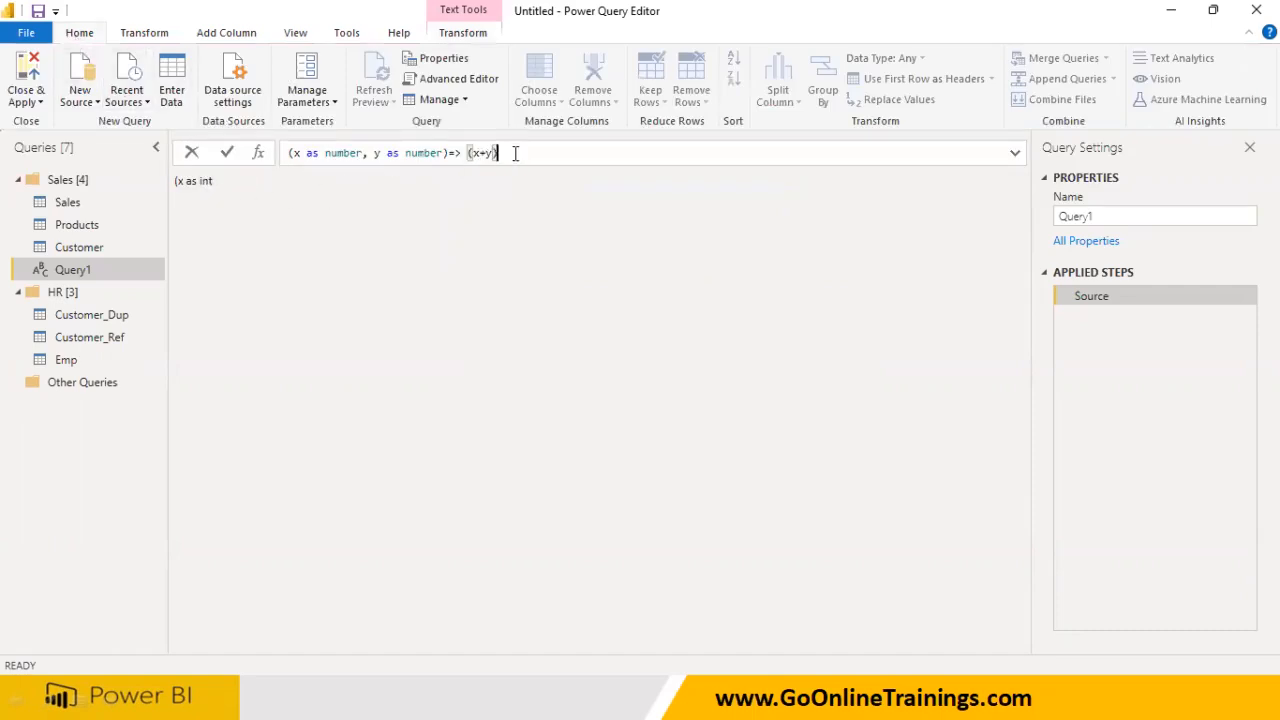
{"action": "key", "text": "Return"}
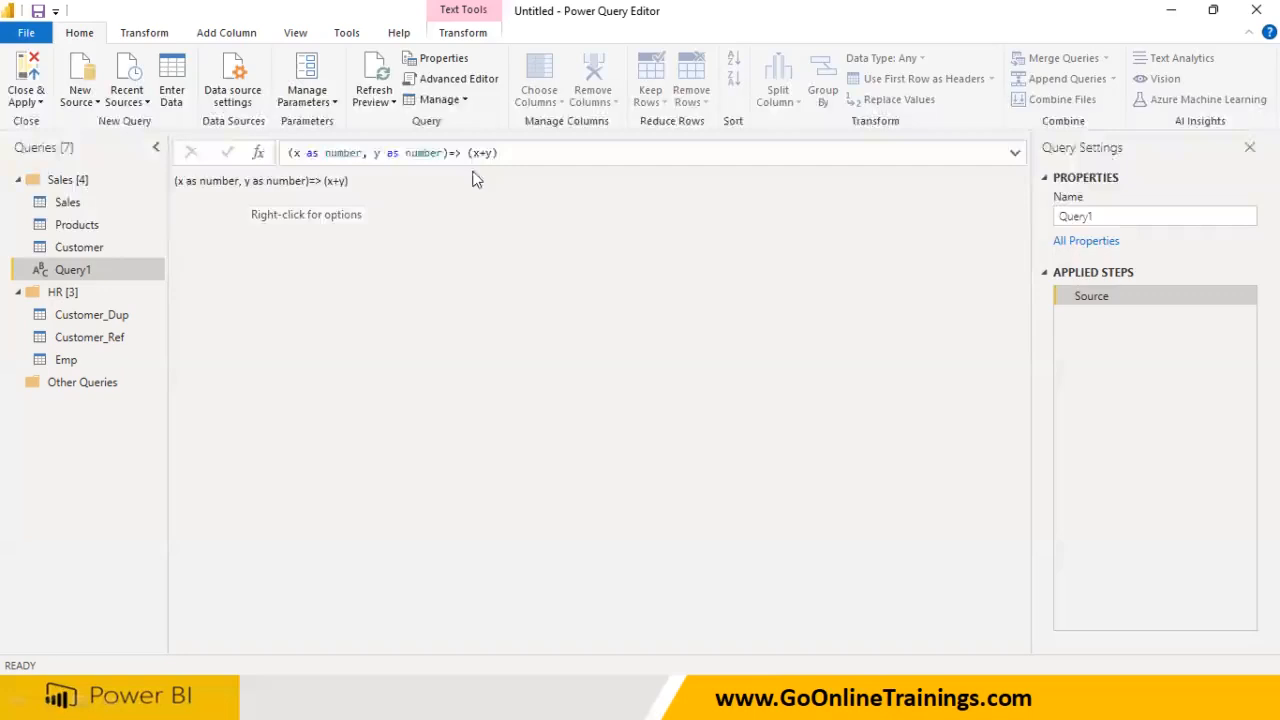
Rename the Query1 query as Add2Nums
{"action": "left_click", "coordinate": [1114, 216]}
{"action": "left_click_drag", "start_coordinate": [1103, 216], "coordinate": [952, 224]}
{"action": "type", "text": "Add2"}
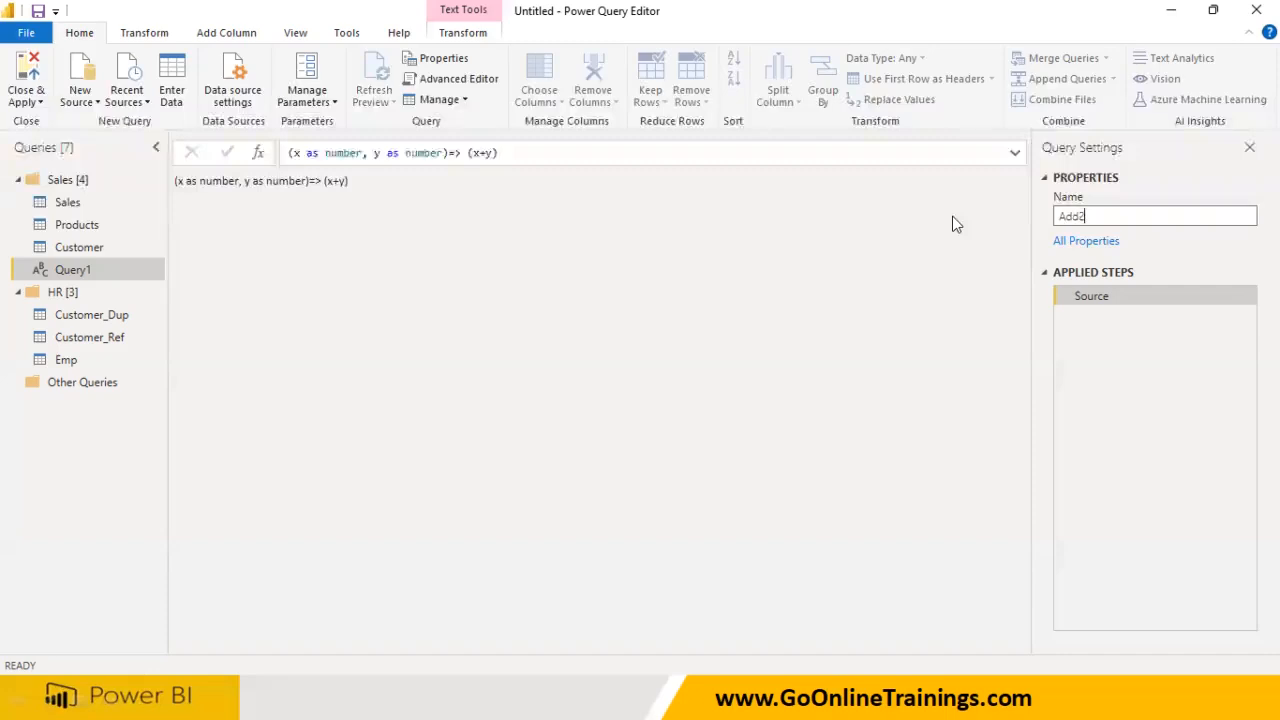
{"action": "type", "text": "Nums"}
{"action": "key", "text": "Return"}
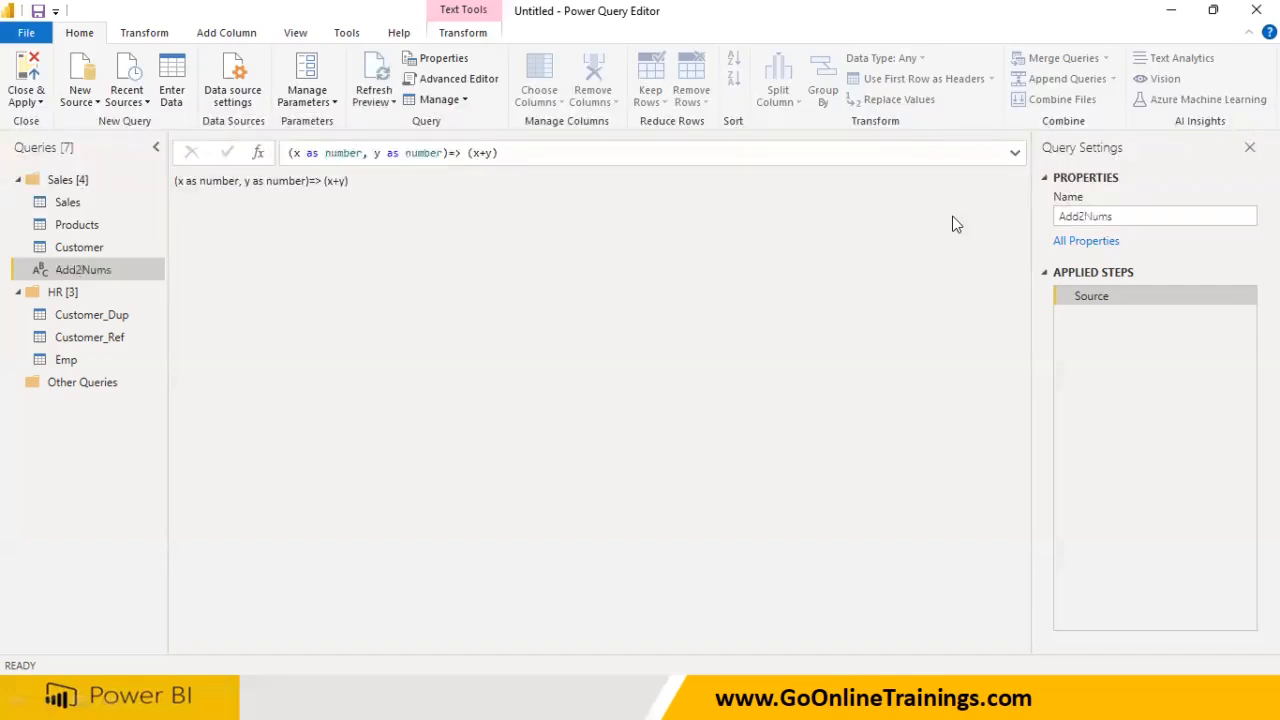
Examine the scientific and standard calculations for the Emp query's TotalSalary column, including the value source options of Add
{"action": "left_click", "coordinate": [226, 34]}
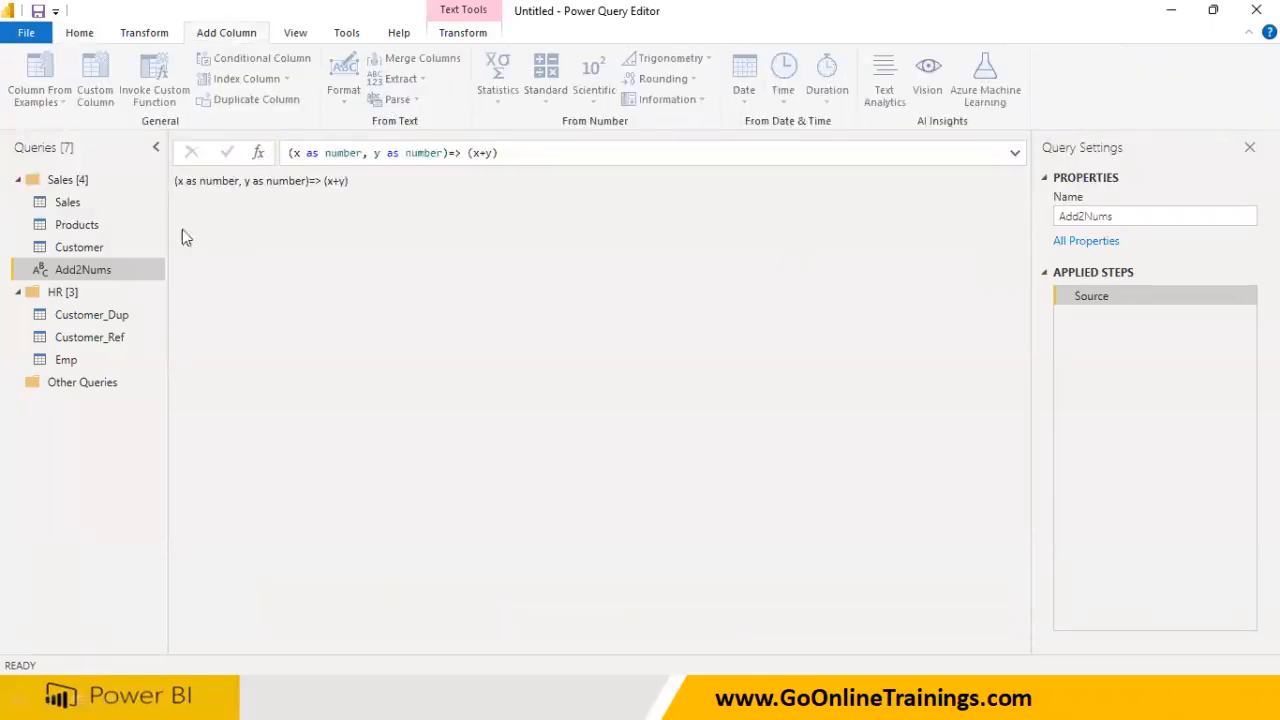
{"action": "left_click", "coordinate": [78, 358]}
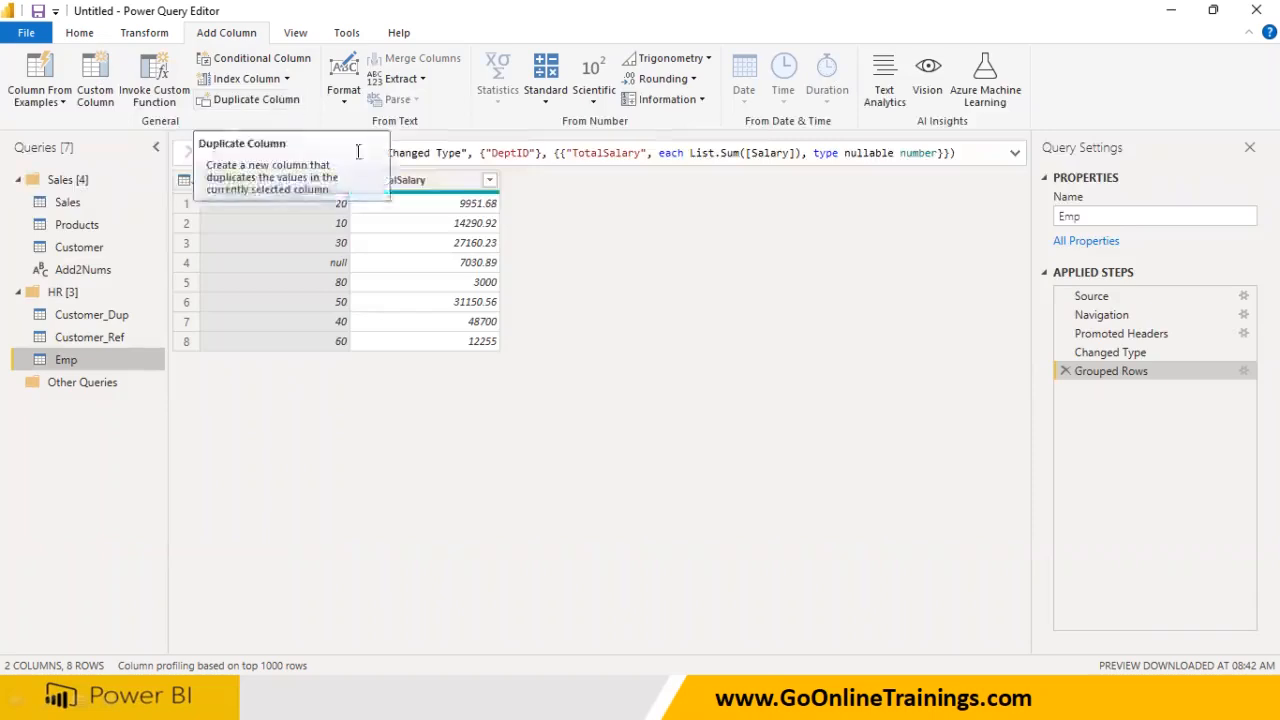
{"action": "left_click", "coordinate": [406, 181]}
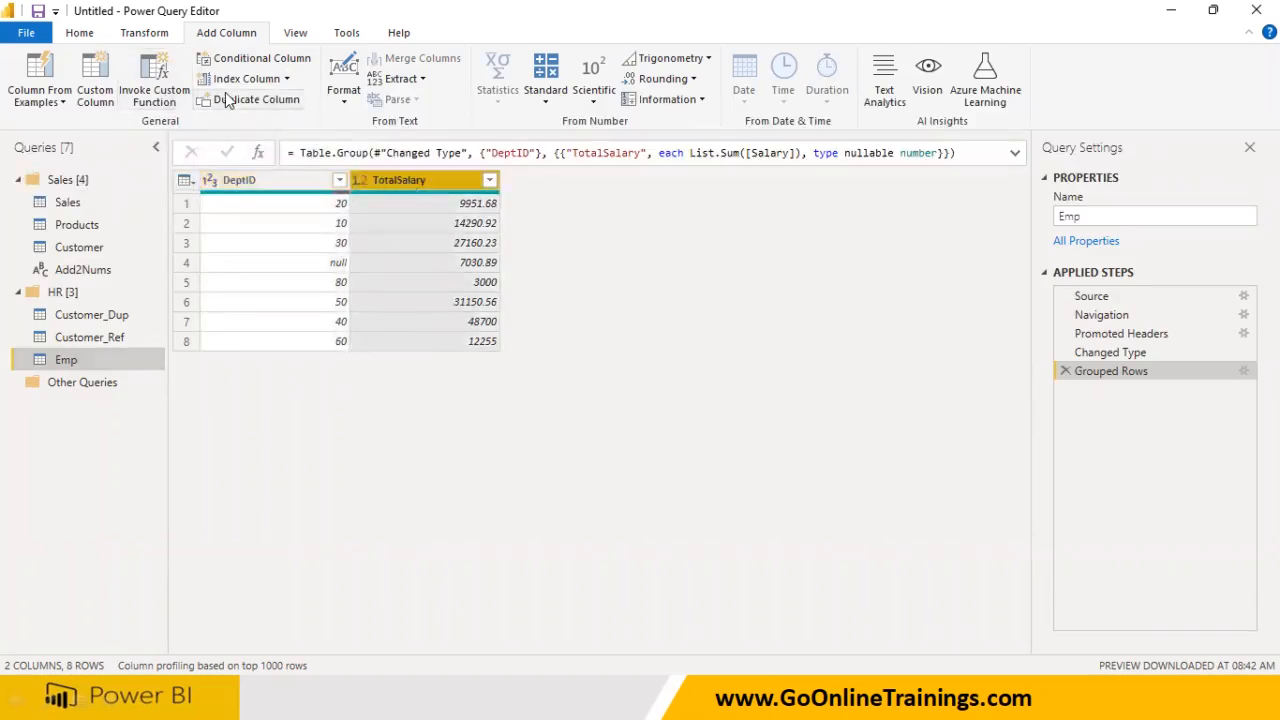
{"action": "left_click", "coordinate": [592, 100]}
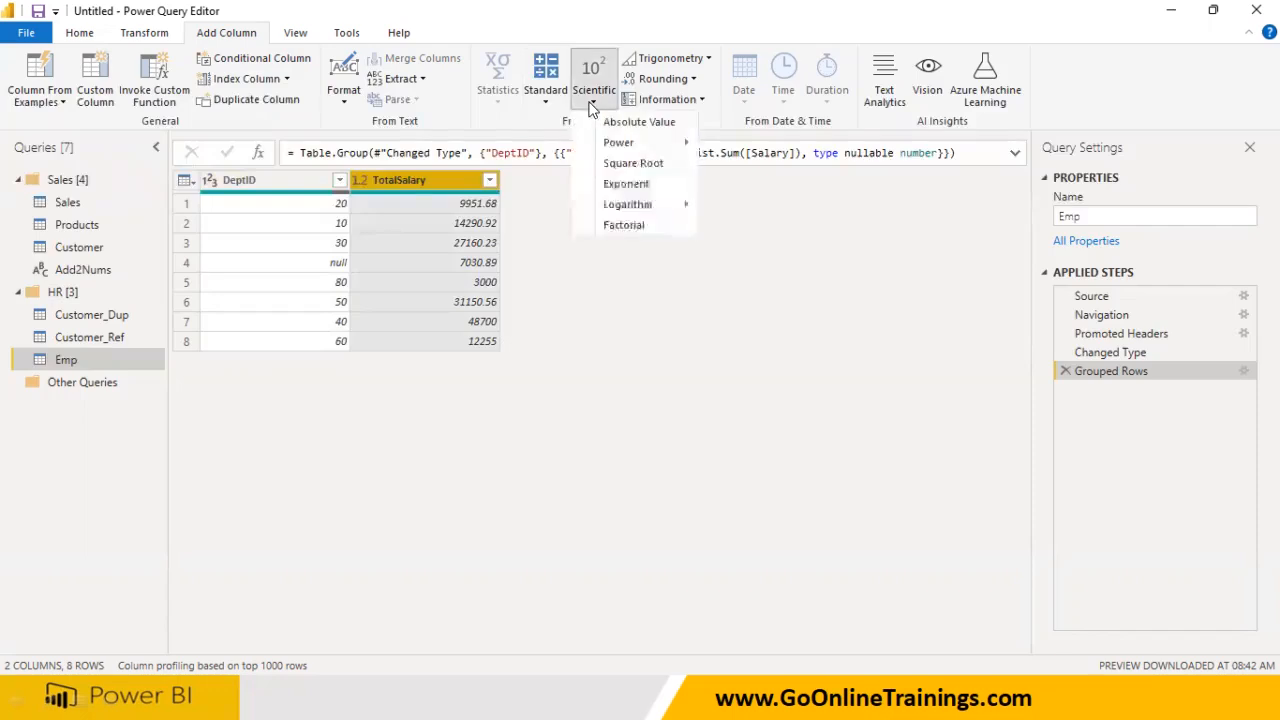
{"action": "left_click", "coordinate": [546, 104]}
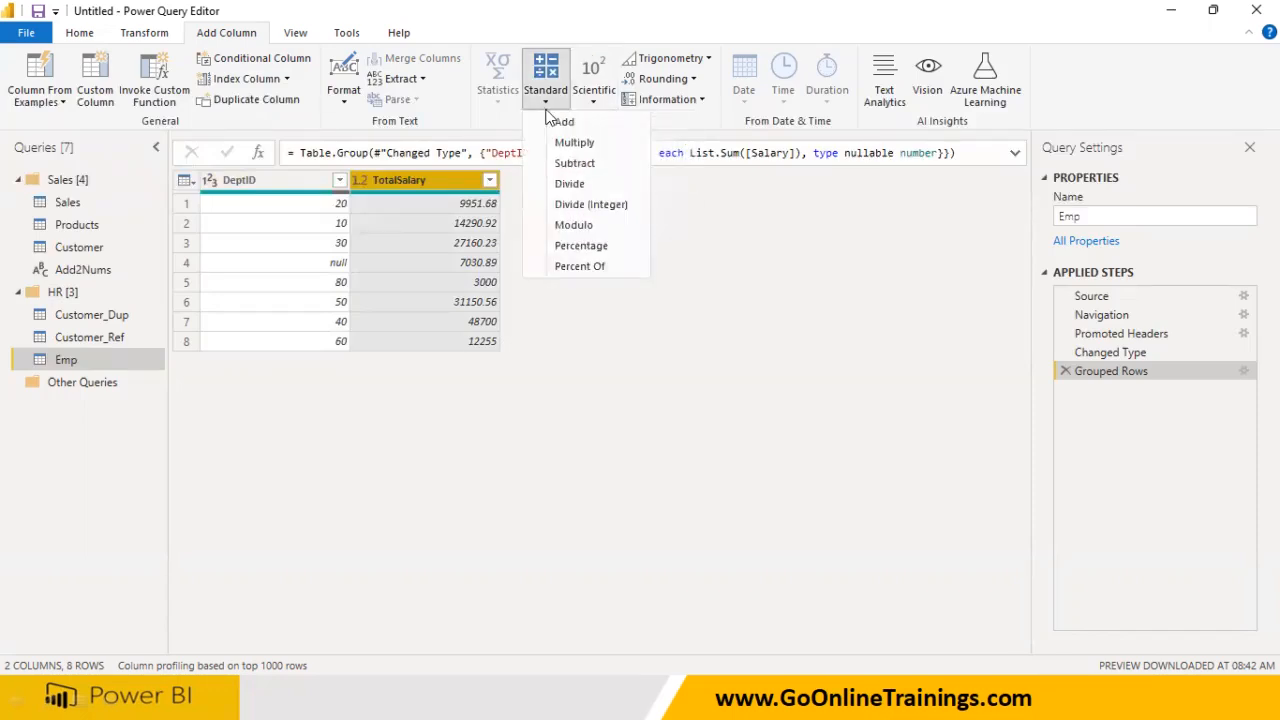
{"action": "left_click", "coordinate": [563, 123]}
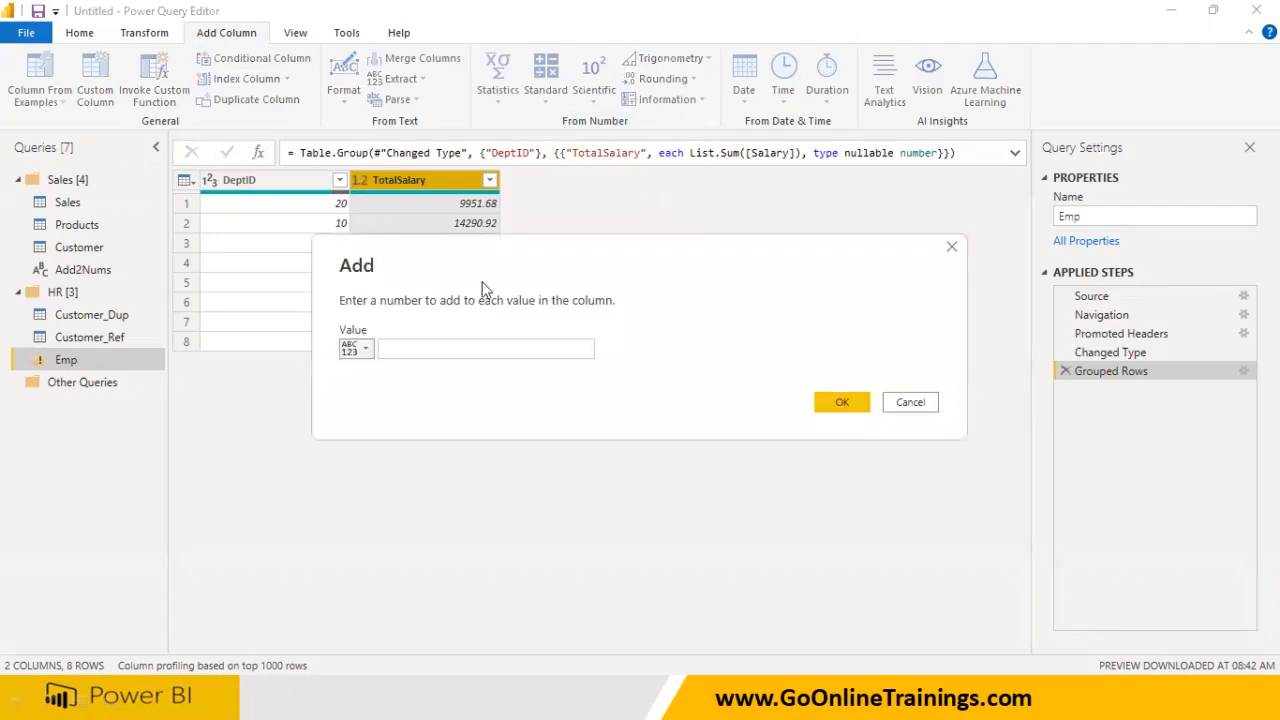
{"action": "left_click", "coordinate": [365, 350]}
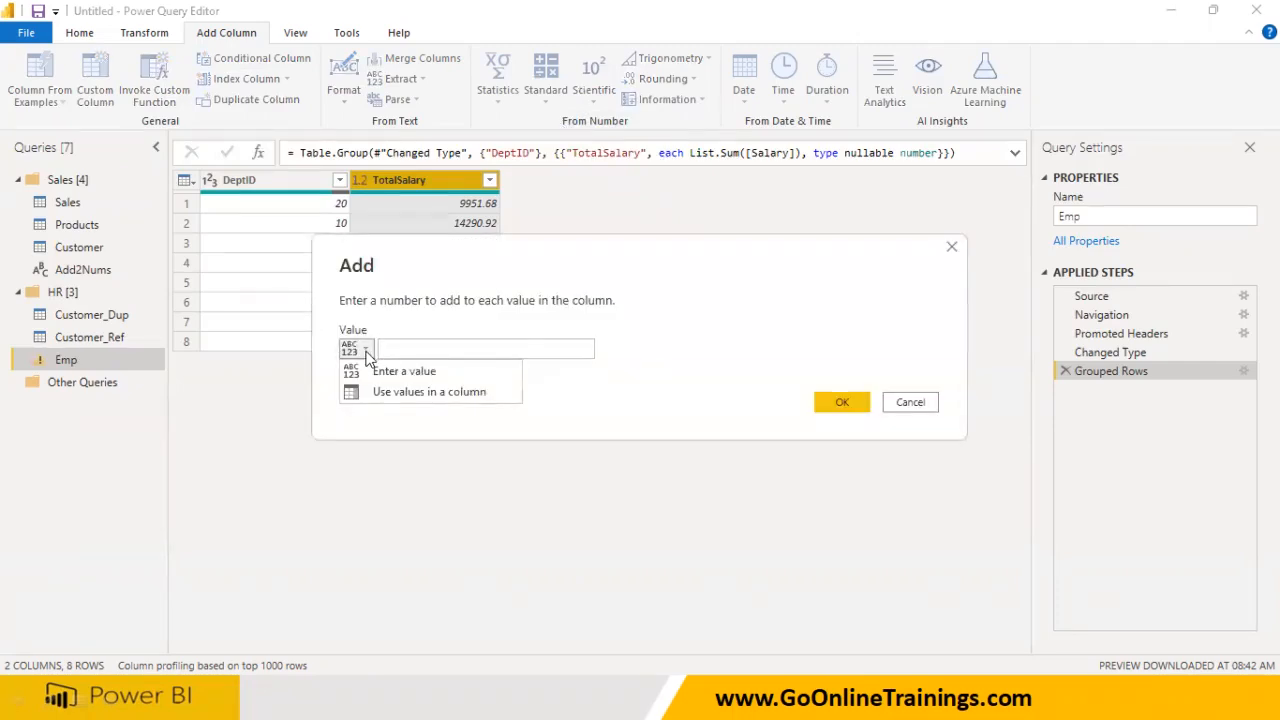
{"action": "left_click", "coordinate": [887, 406]}
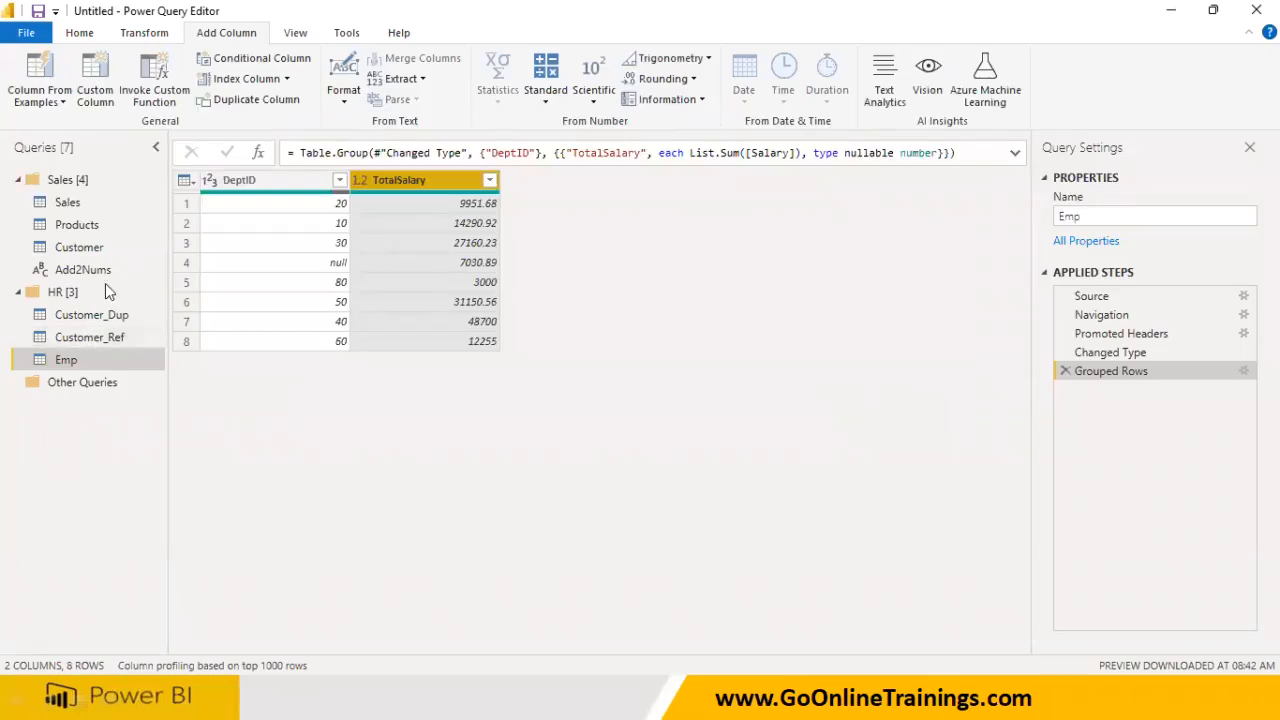
{"action": "left_click", "coordinate": [70, 203]}
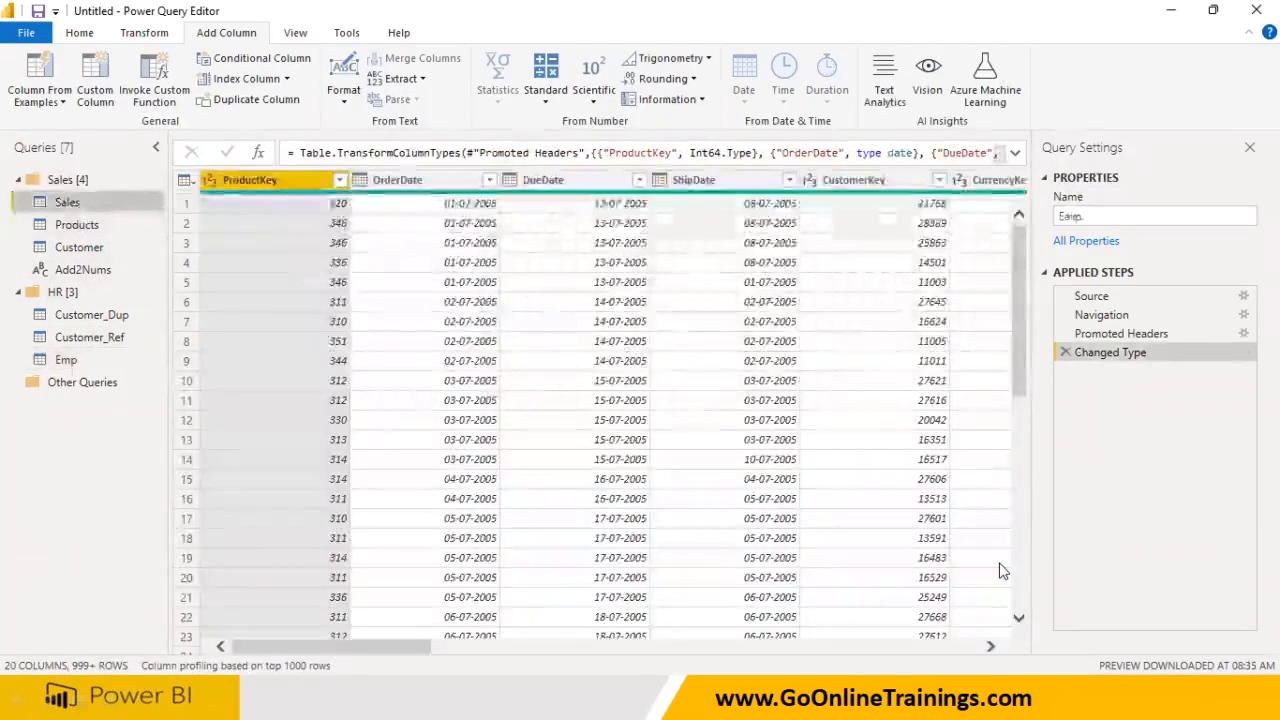
{"action": "left_click", "coordinate": [967, 646]}
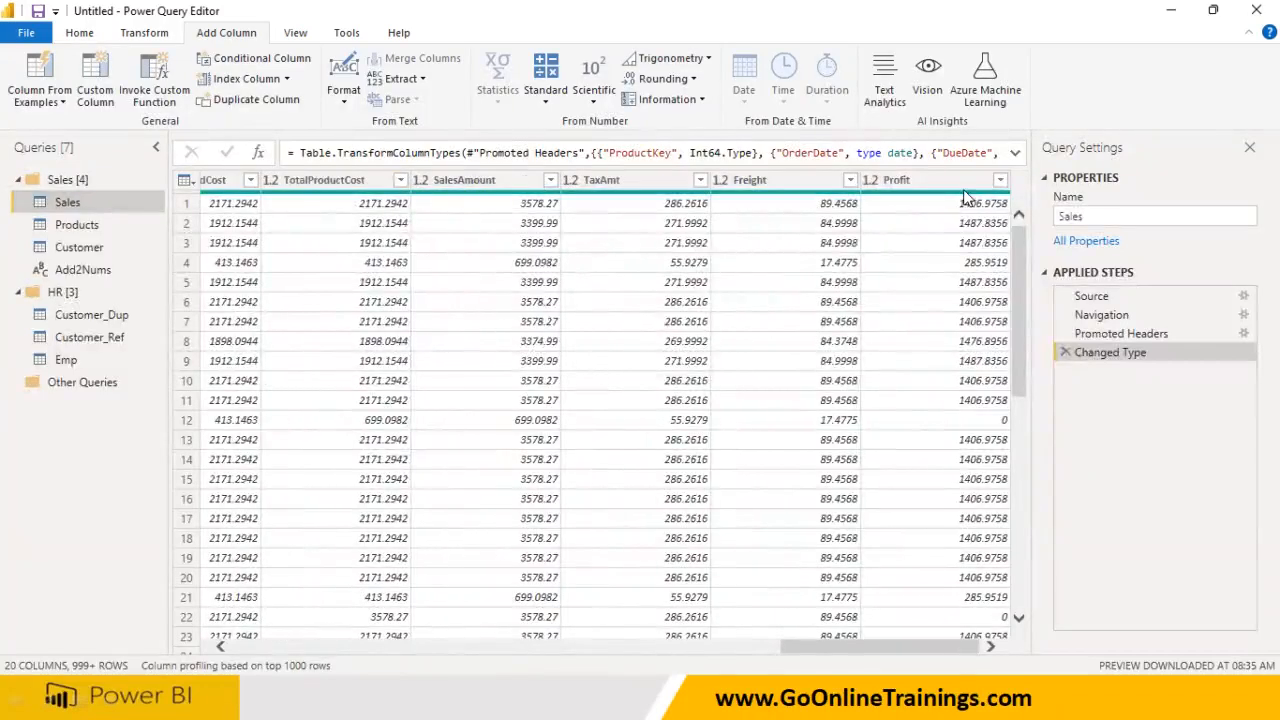
{"action": "left_click", "coordinate": [146, 34]}
{"action": "left_click", "coordinate": [226, 33]}
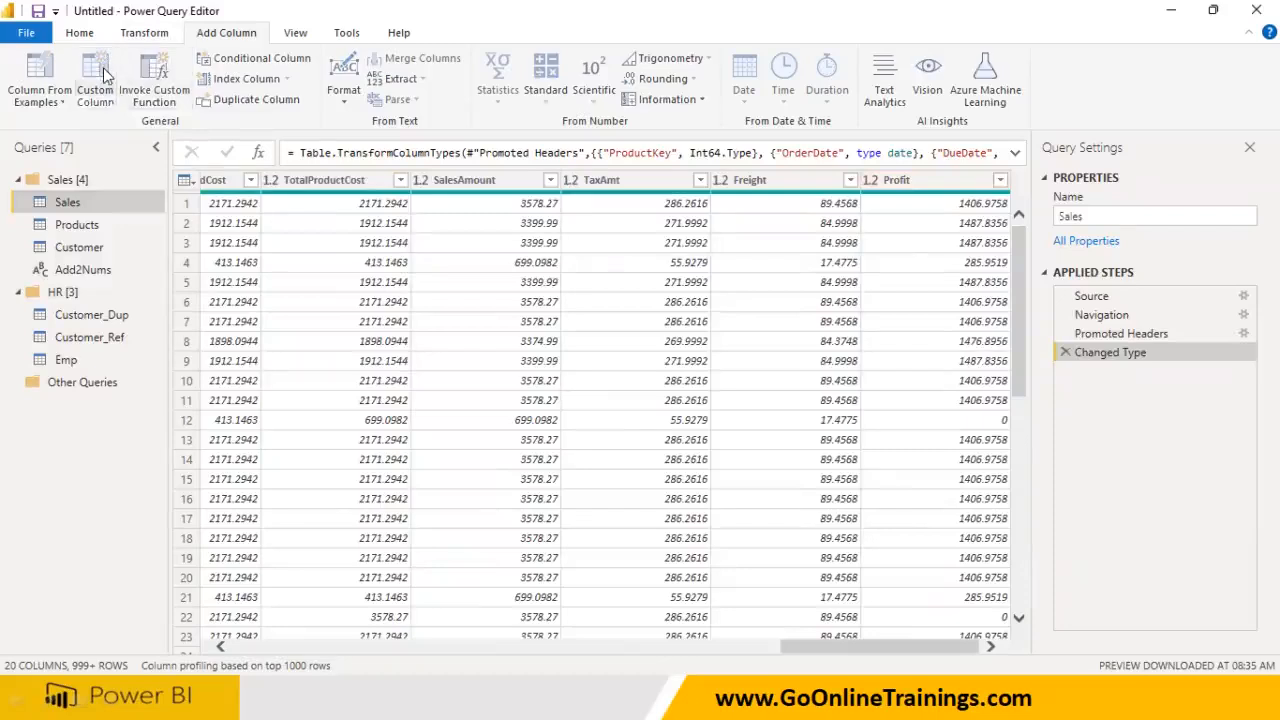
{"action": "left_click", "coordinate": [95, 90]}
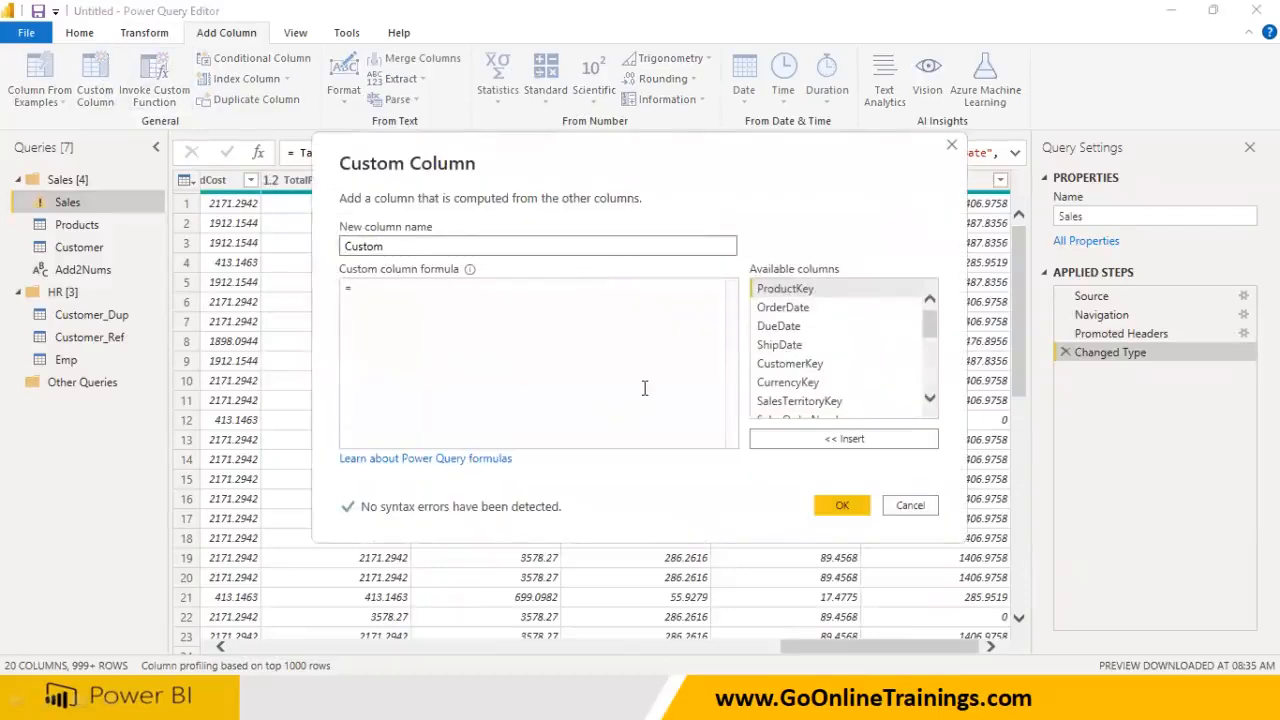
{"action": "left_click_drag", "start_coordinate": [930, 325], "coordinate": [934, 393]}
{"action": "scroll", "coordinate": [934, 393], "scroll_direction": "up", "scroll_amount": 5}
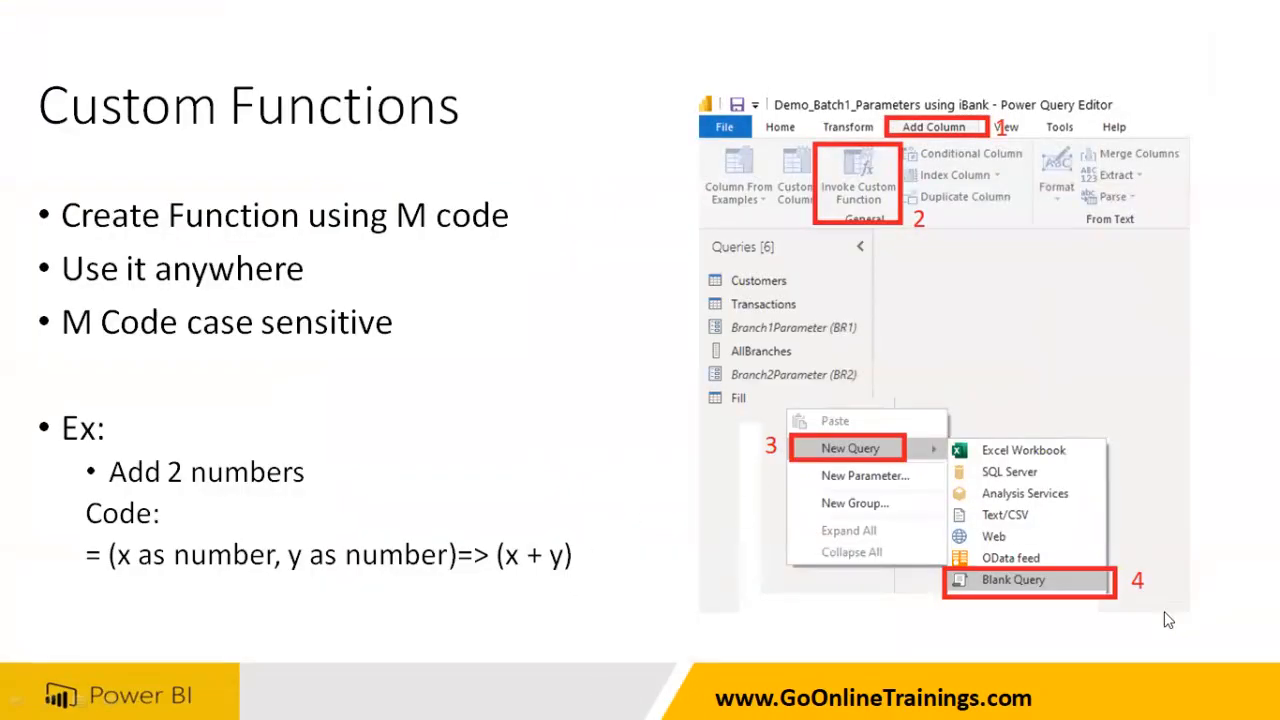
{"action": "key", "text": "super"}
{"action": "mouse_move", "coordinate": [878, 698]}
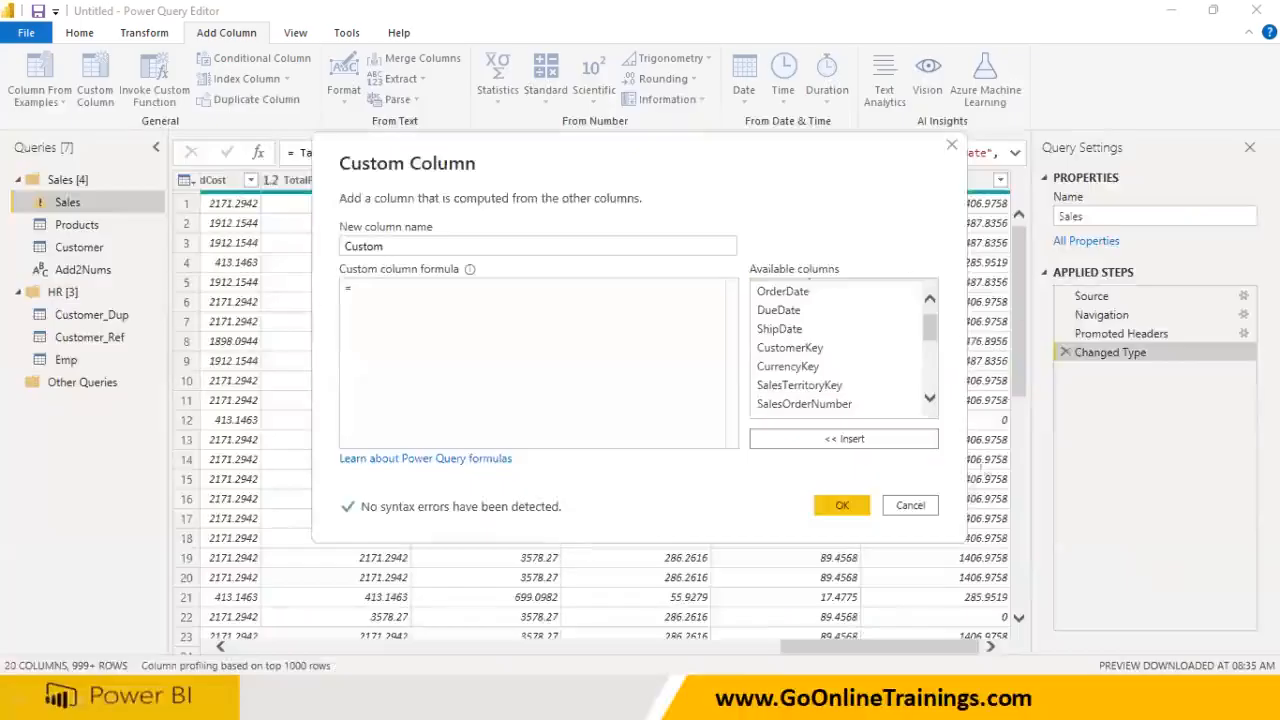
{"action": "left_click", "coordinate": [910, 508]}
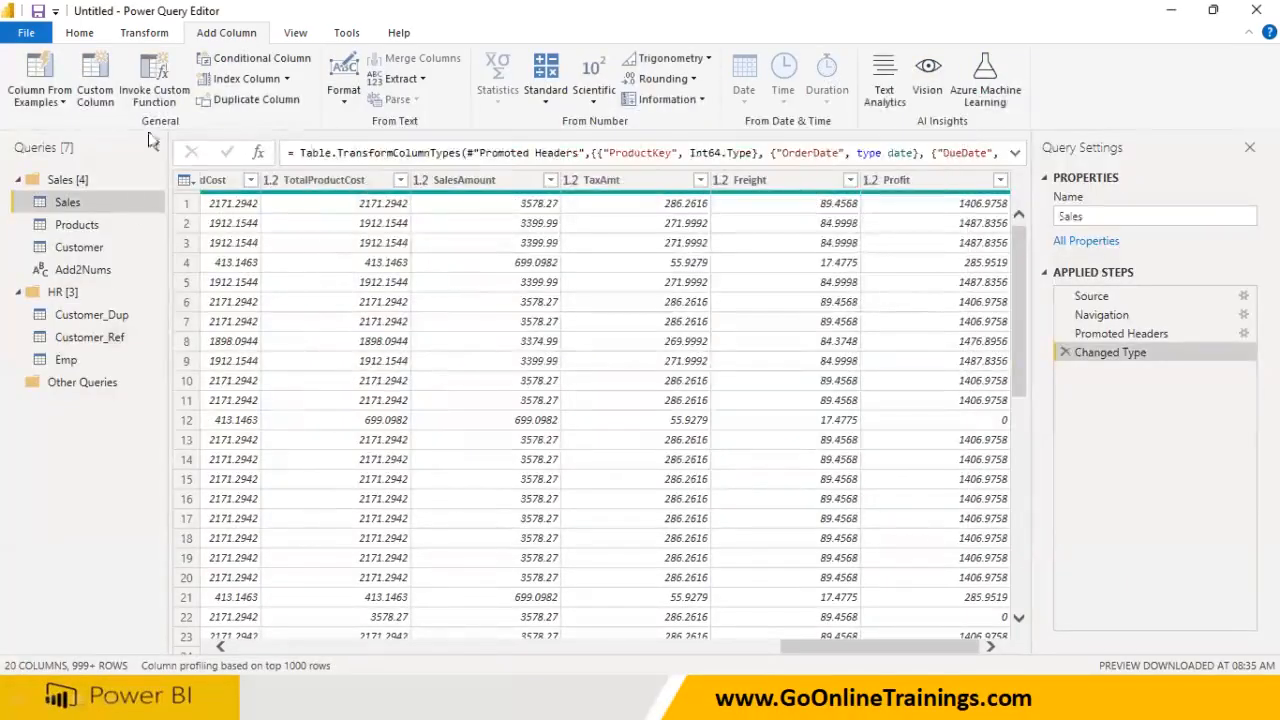
{"action": "left_click", "coordinate": [152, 88]}
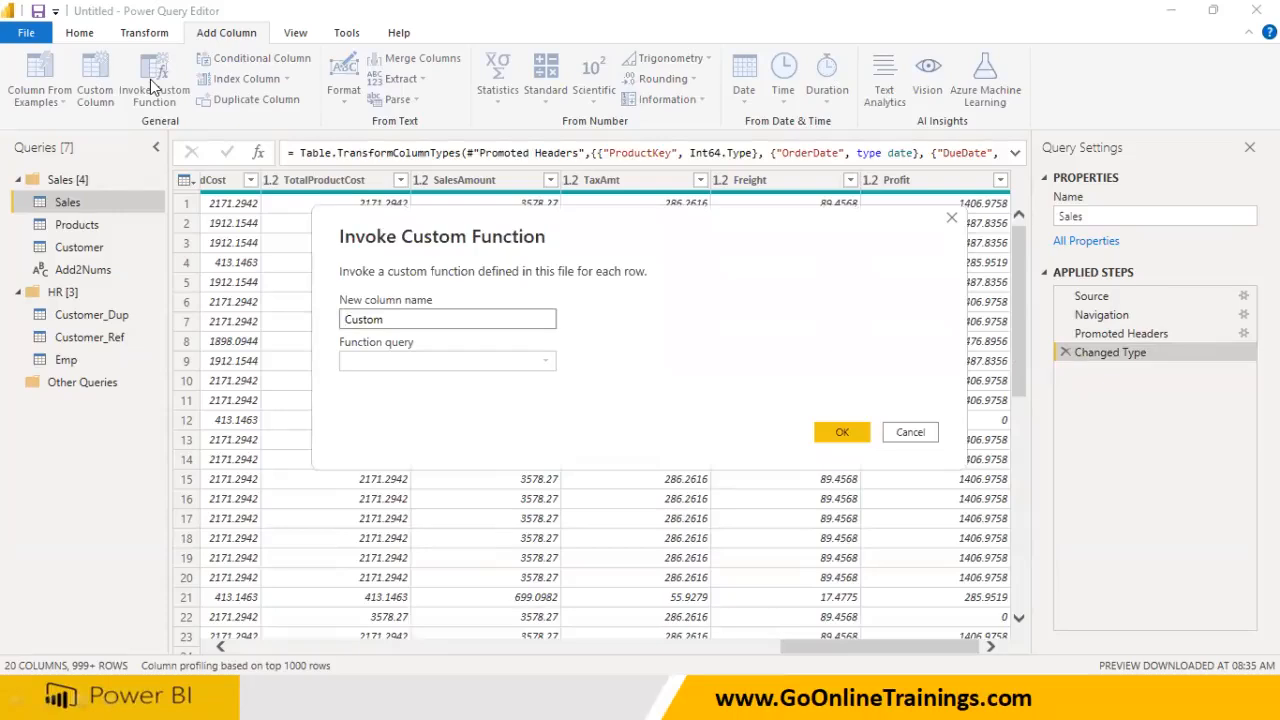
{"action": "left_click", "coordinate": [910, 432]}
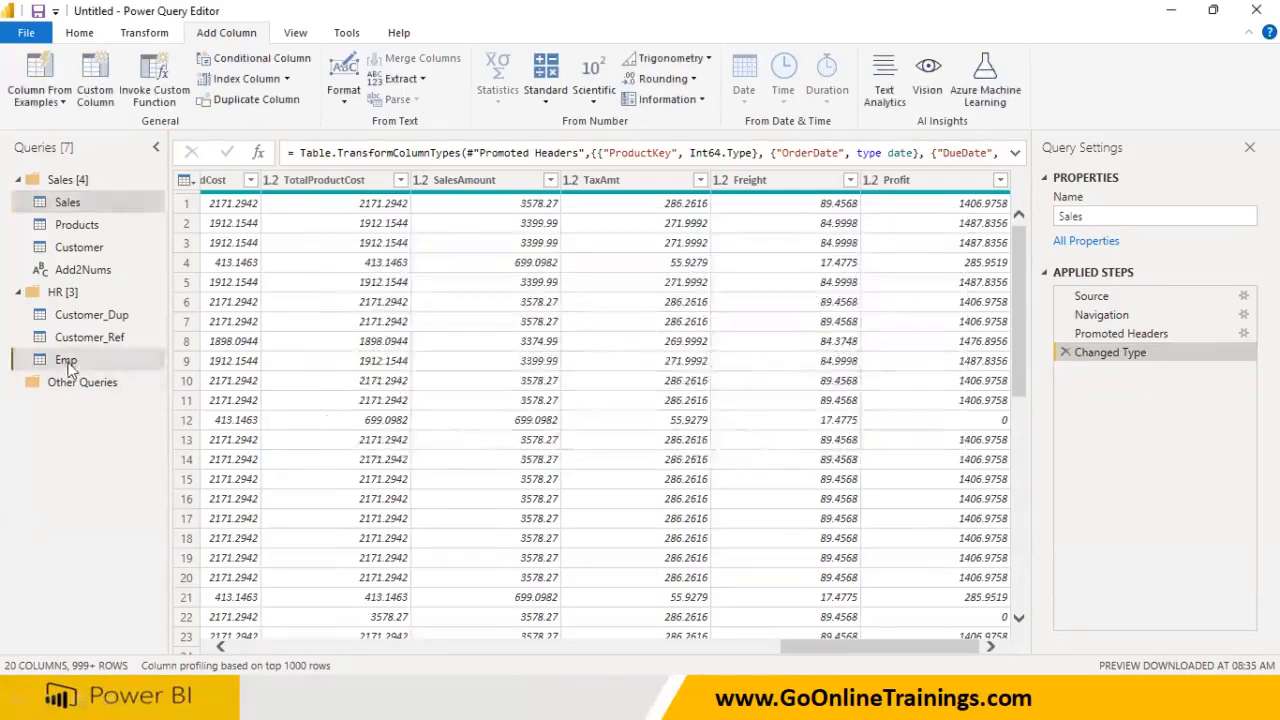
Try to invoke a custom function on the Emp query with the new column name NewSalary
{"action": "double_click", "coordinate": [66, 362]}
{"action": "left_click", "coordinate": [152, 415]}
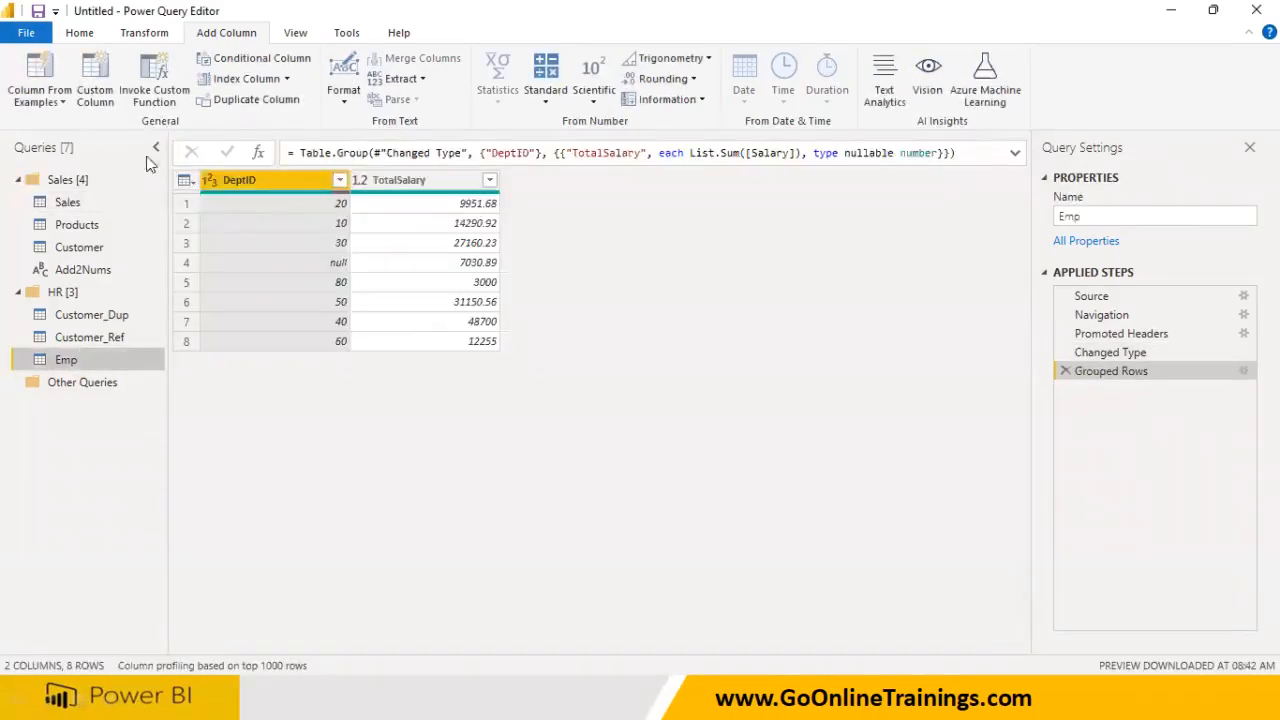
{"action": "left_click", "coordinate": [156, 88]}
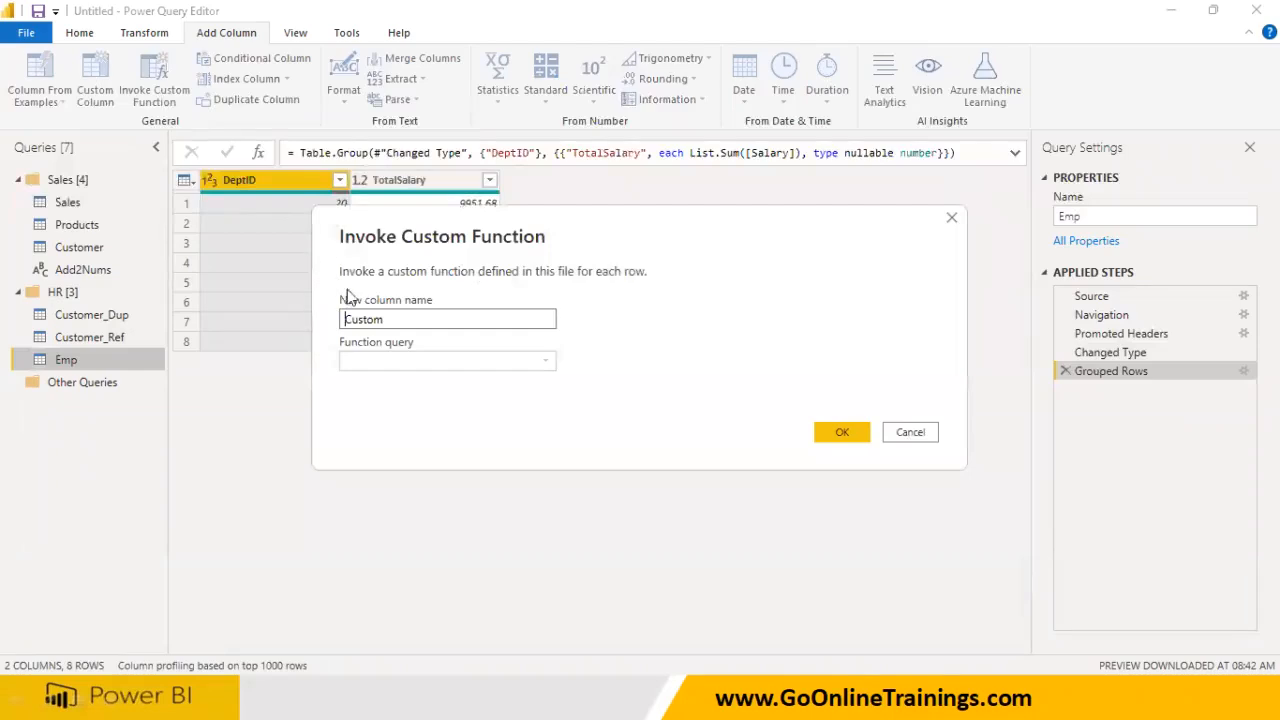
{"action": "left_click_drag", "start_coordinate": [412, 320], "coordinate": [329, 323]}
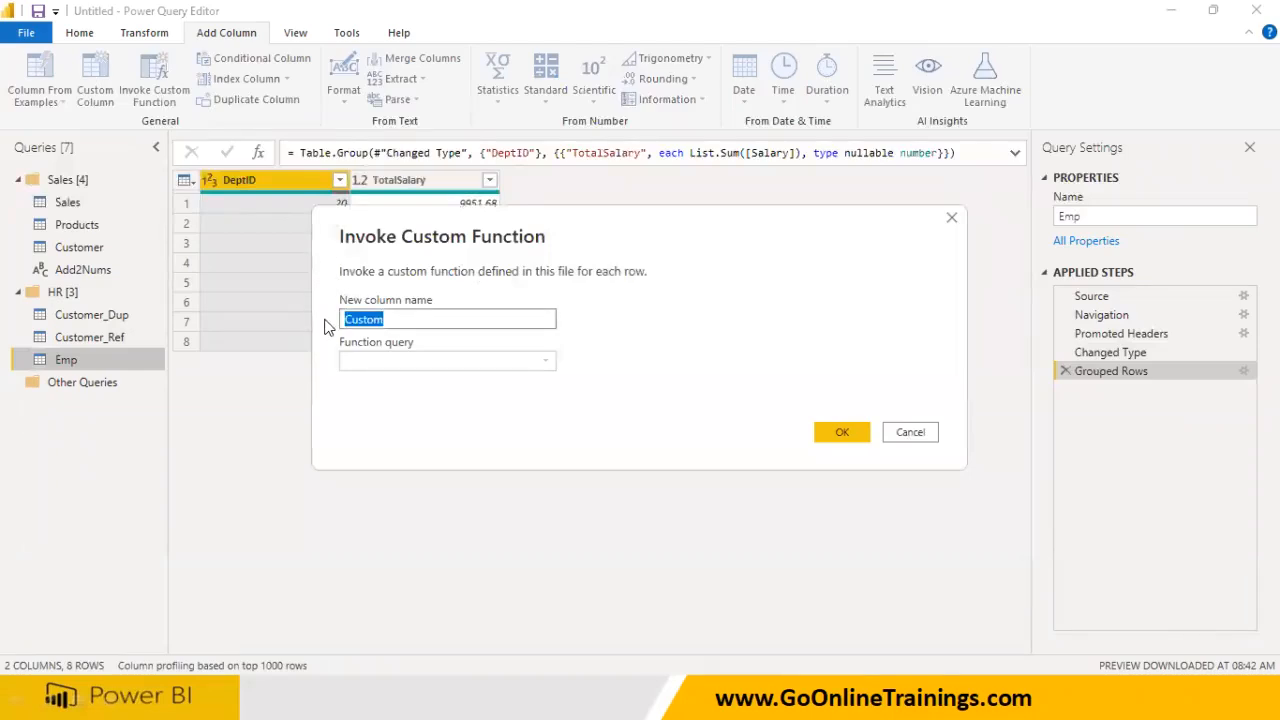
{"action": "type", "text": "Add"}
{"action": "type", "text": "NewSalary"}
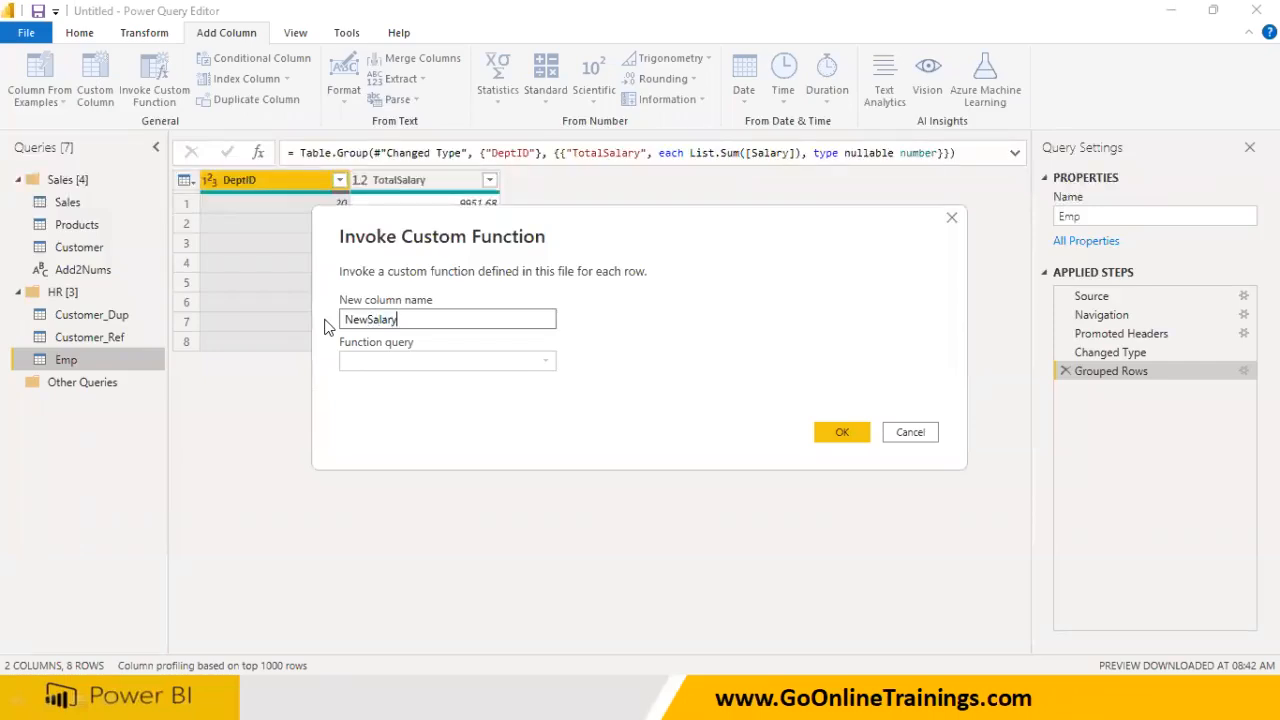
{"action": "left_click", "coordinate": [377, 362]}
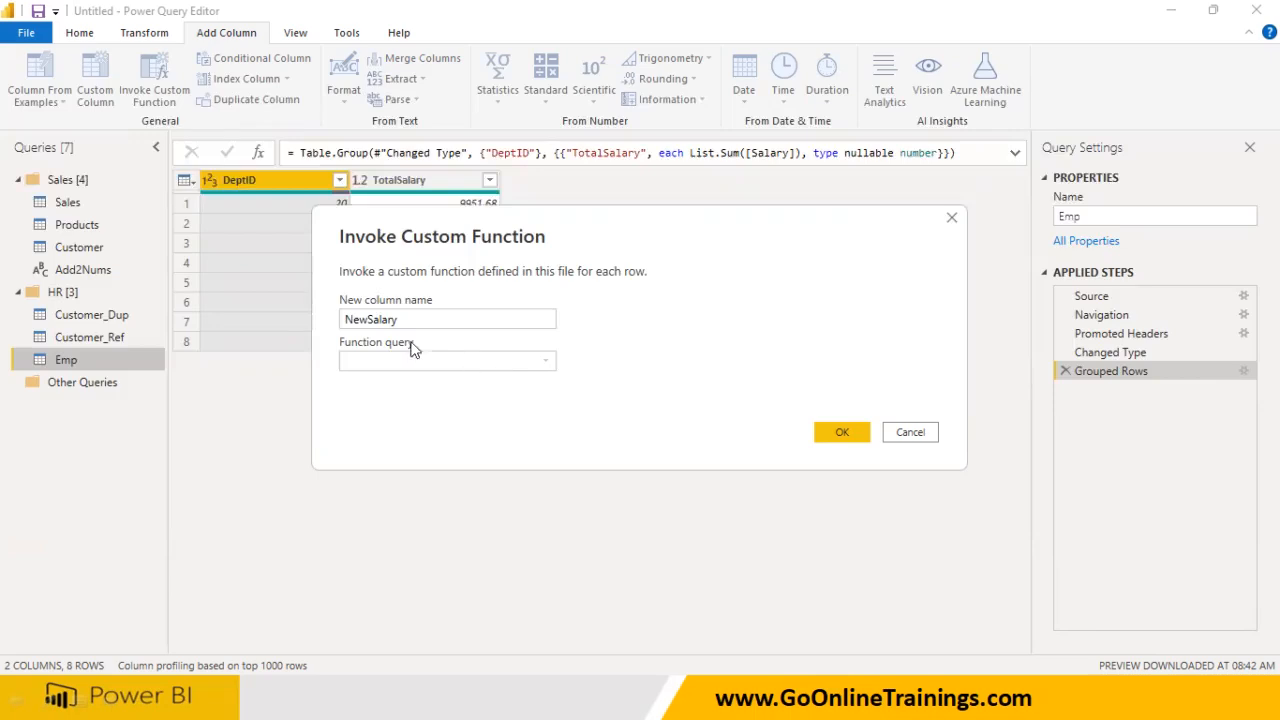
{"action": "left_click", "coordinate": [890, 435]}
Move the Add2Nums query from the Sales group to the HR group
{"action": "left_click", "coordinate": [101, 272]}
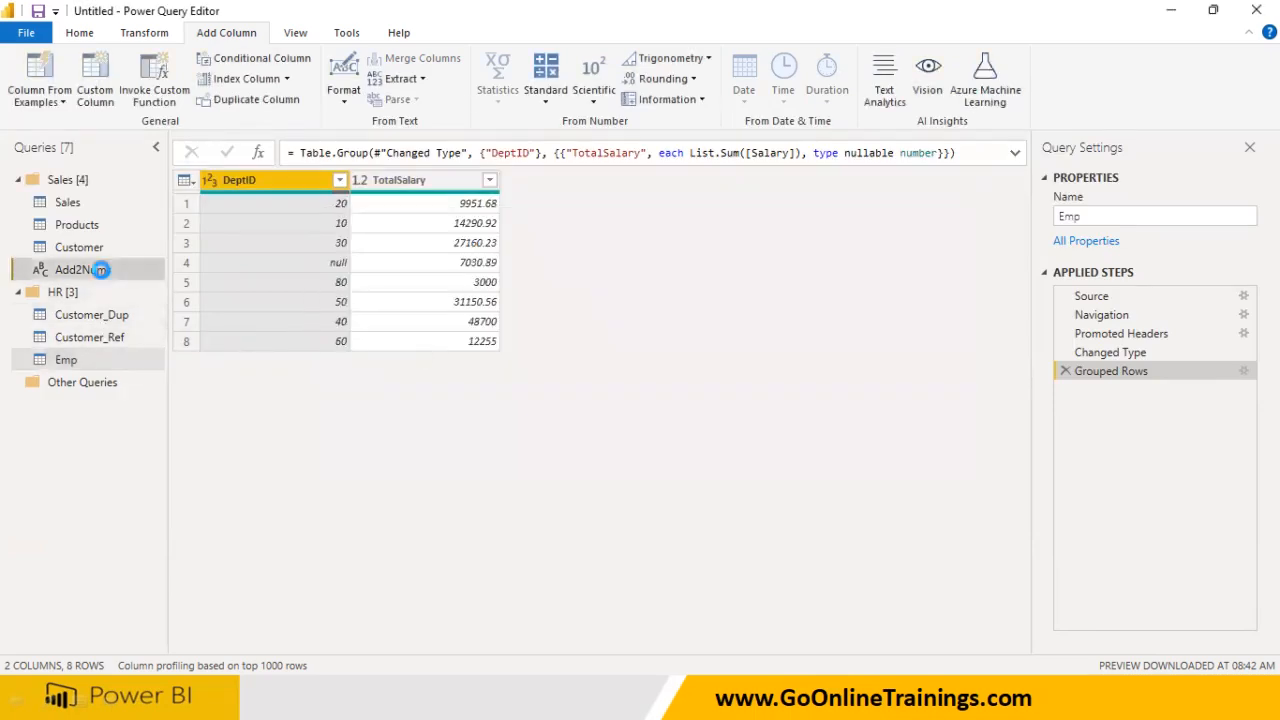
{"action": "right_click", "coordinate": [101, 270]}
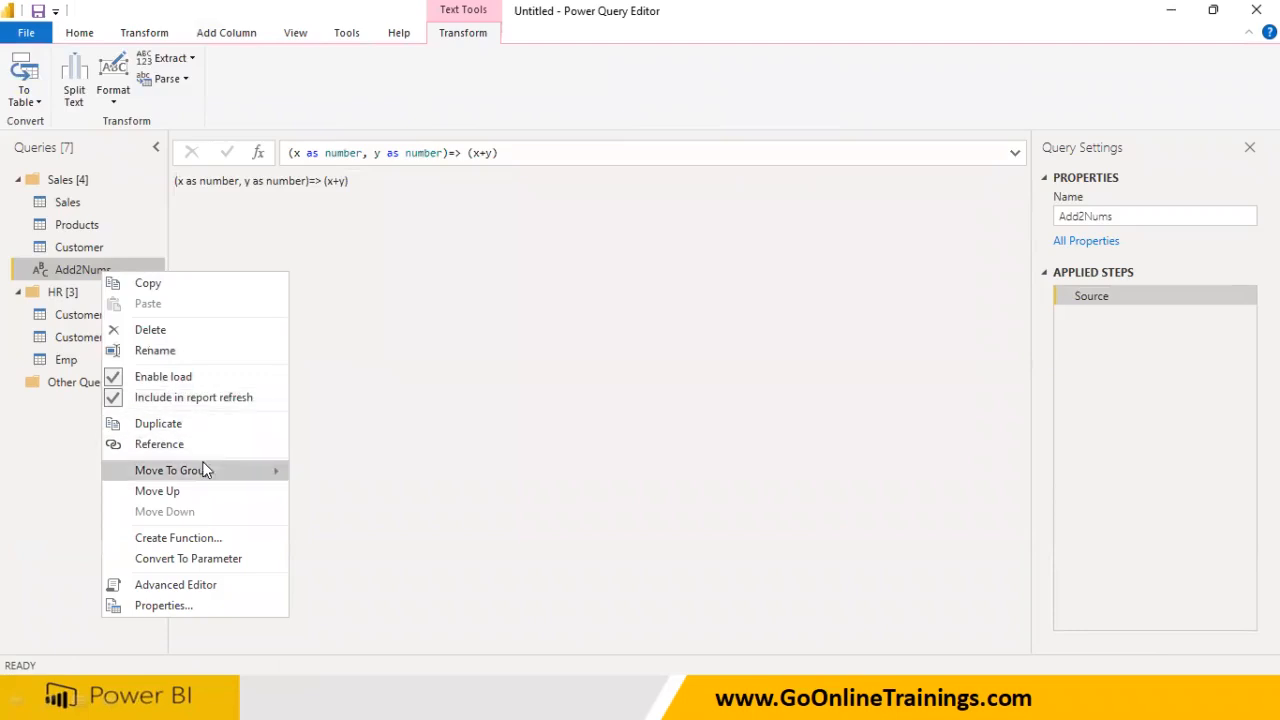
{"action": "mouse_move", "coordinate": [205, 470]}
{"action": "left_click", "coordinate": [311, 474]}
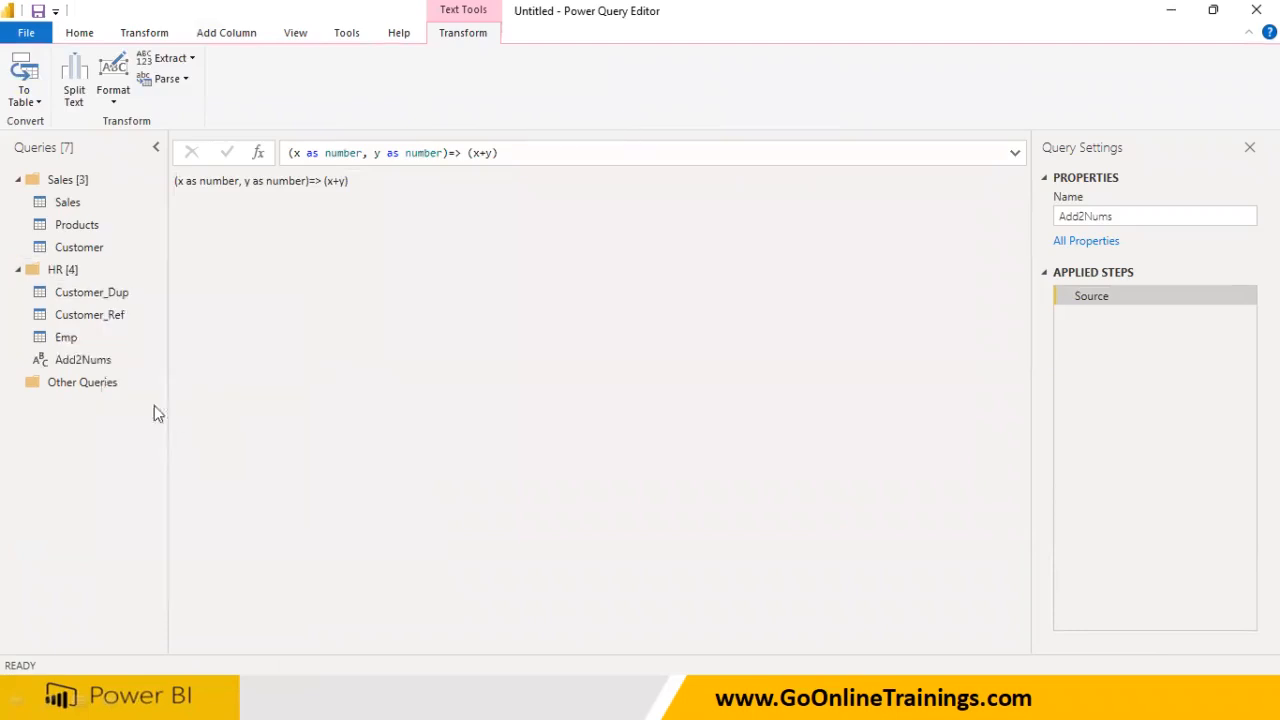
Try to invoke the Add2Nums custom function as a new column on the Emp query
{"action": "left_click", "coordinate": [68, 339]}
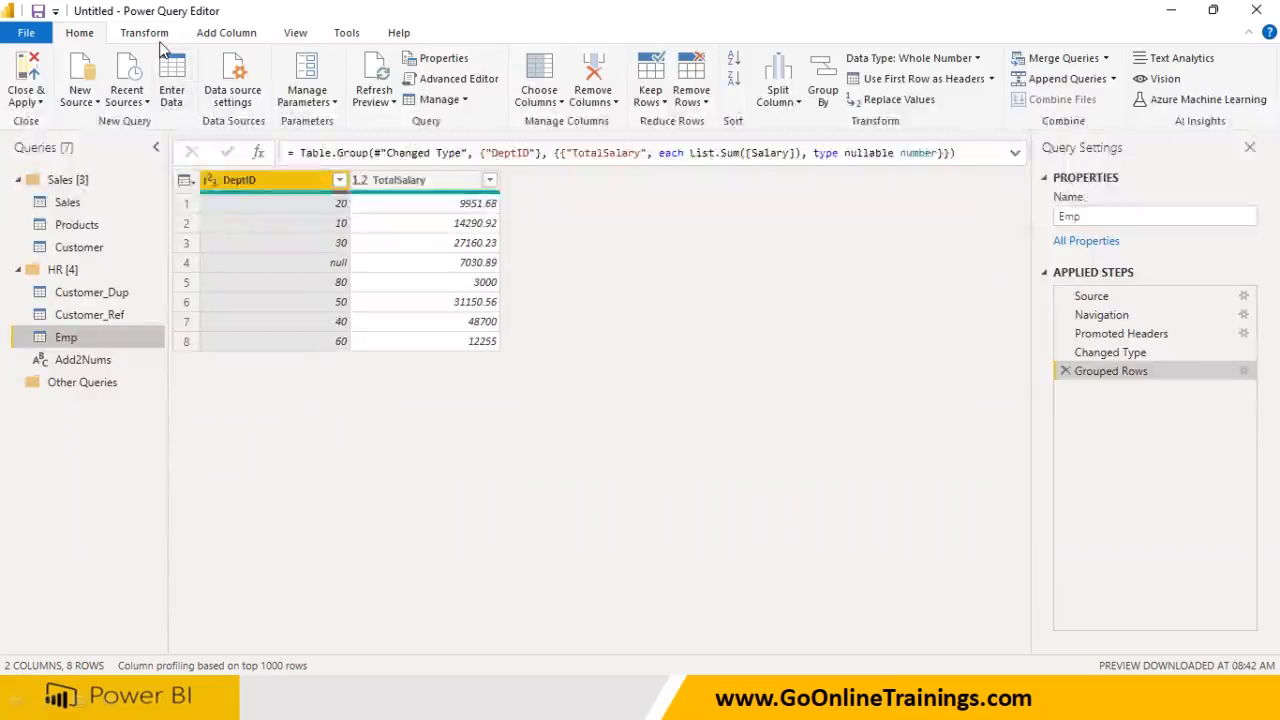
{"action": "left_click", "coordinate": [239, 38]}
{"action": "left_click", "coordinate": [160, 92]}
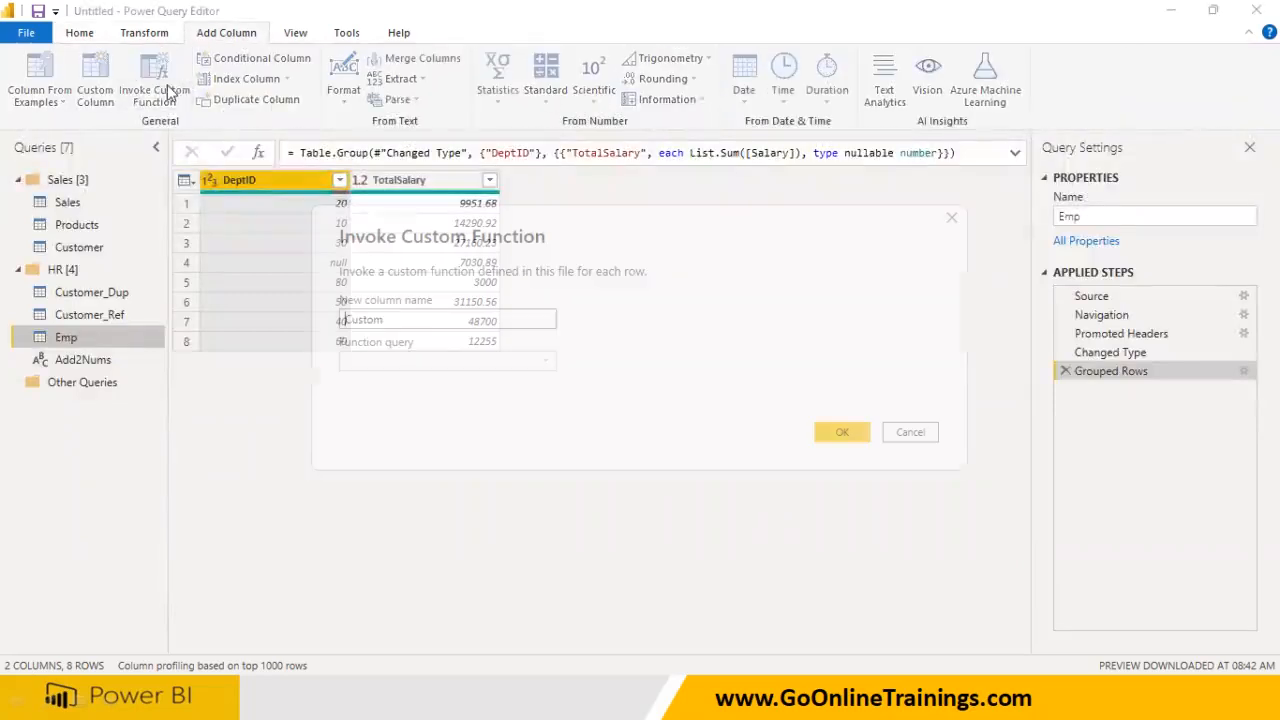
{"action": "left_click_drag", "start_coordinate": [401, 318], "coordinate": [343, 326]}
{"action": "left_click", "coordinate": [451, 368]}
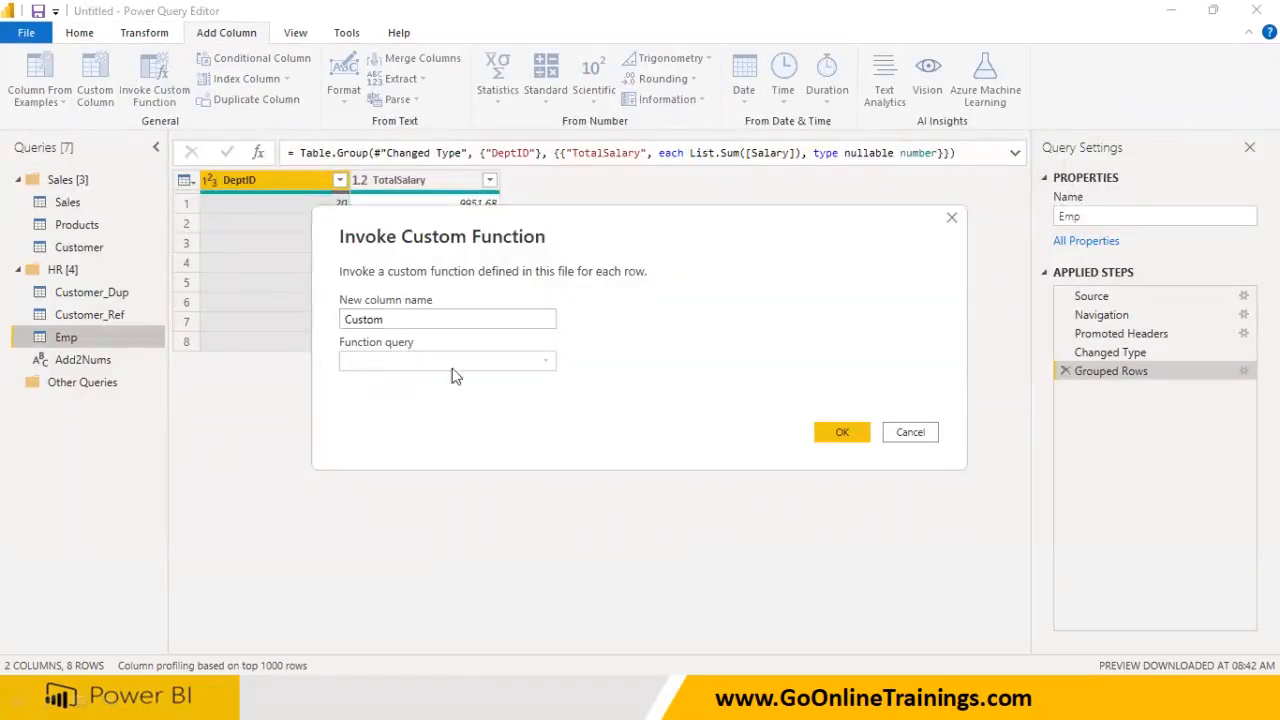
{"action": "left_click", "coordinate": [906, 432]}
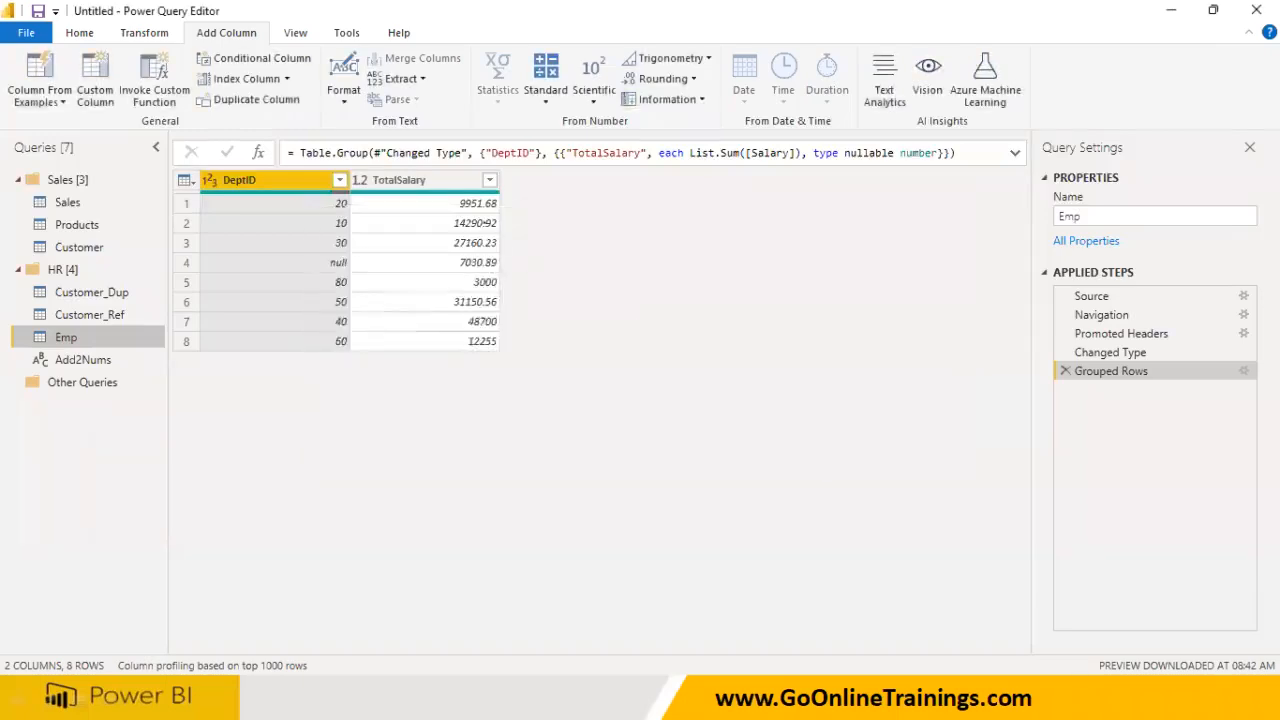
{"action": "left_click", "coordinate": [154, 90]}
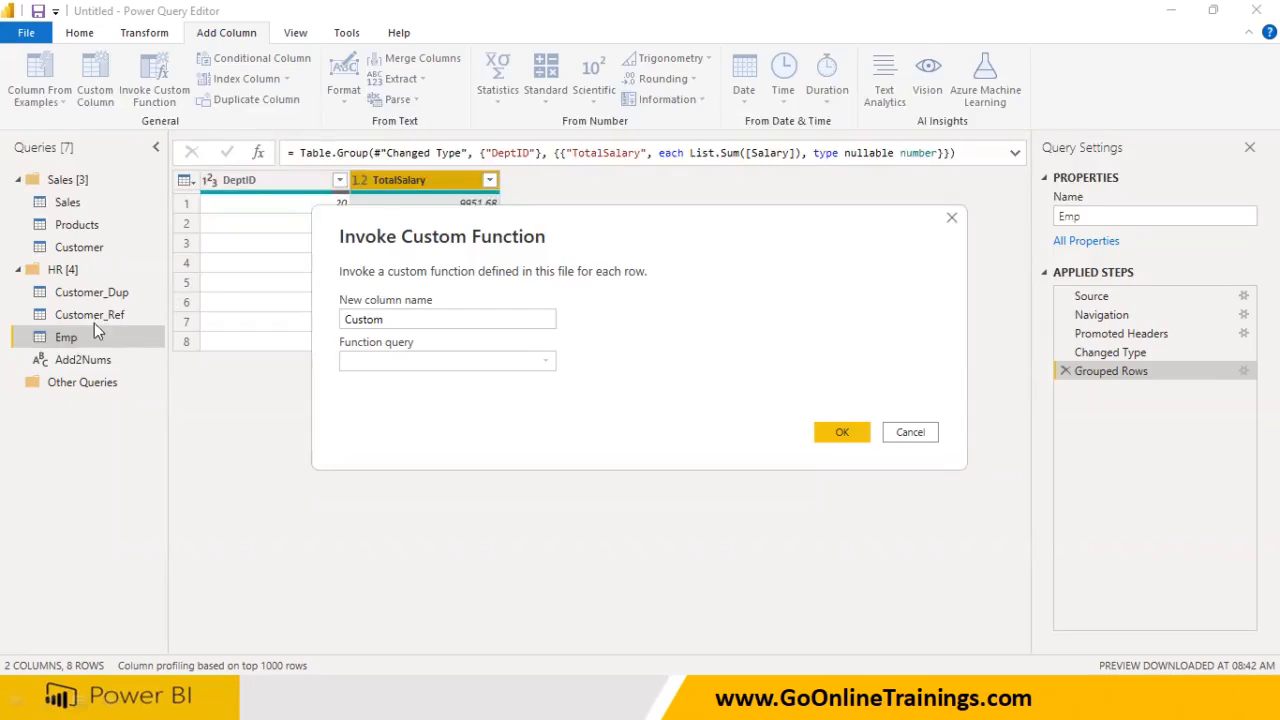
{"action": "left_click", "coordinate": [910, 432]}
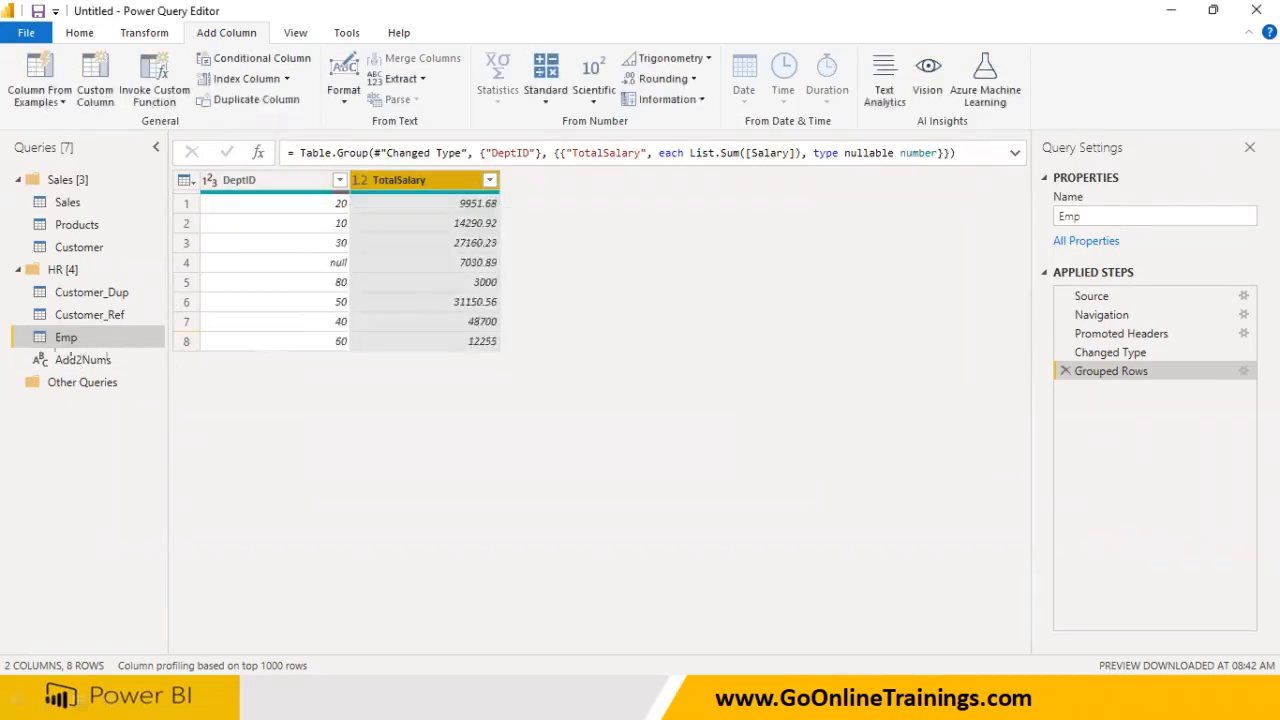
Delete the Add2Nums query from the HR group
{"action": "left_click", "coordinate": [87, 366]}
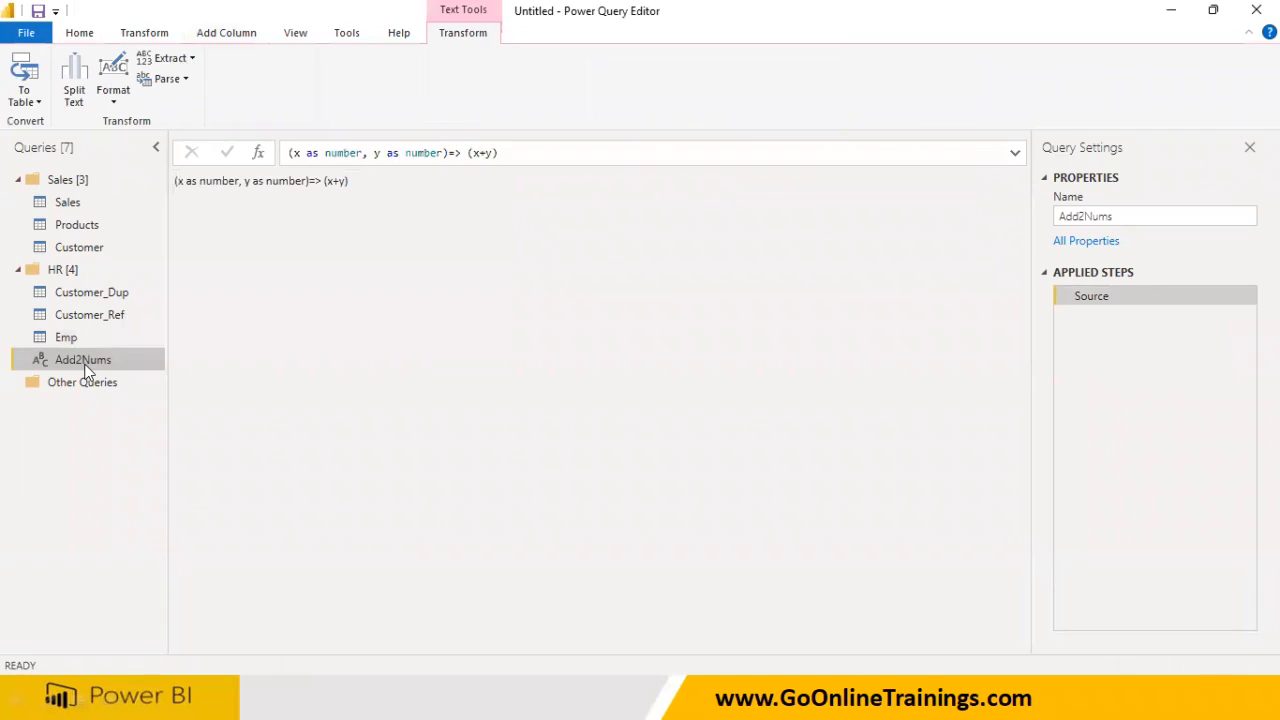
{"action": "key", "text": "super"}
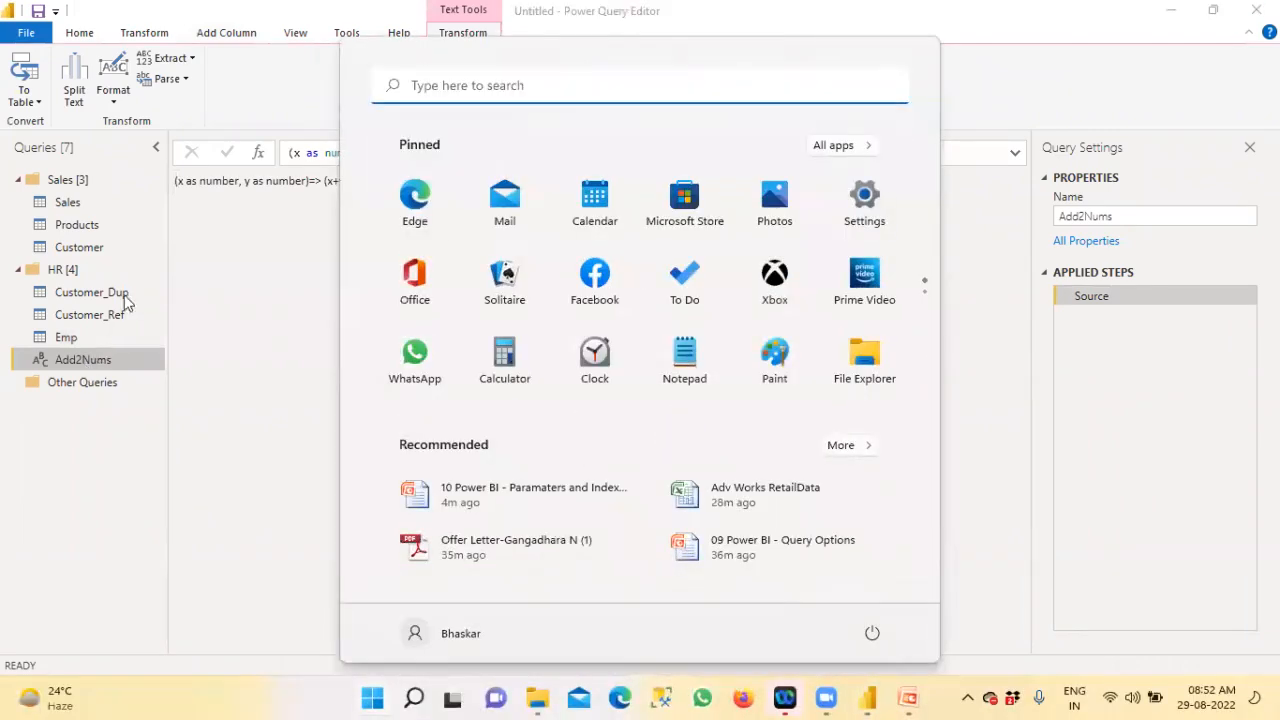
{"action": "left_click", "coordinate": [197, 270]}
{"action": "left_click", "coordinate": [207, 33]}
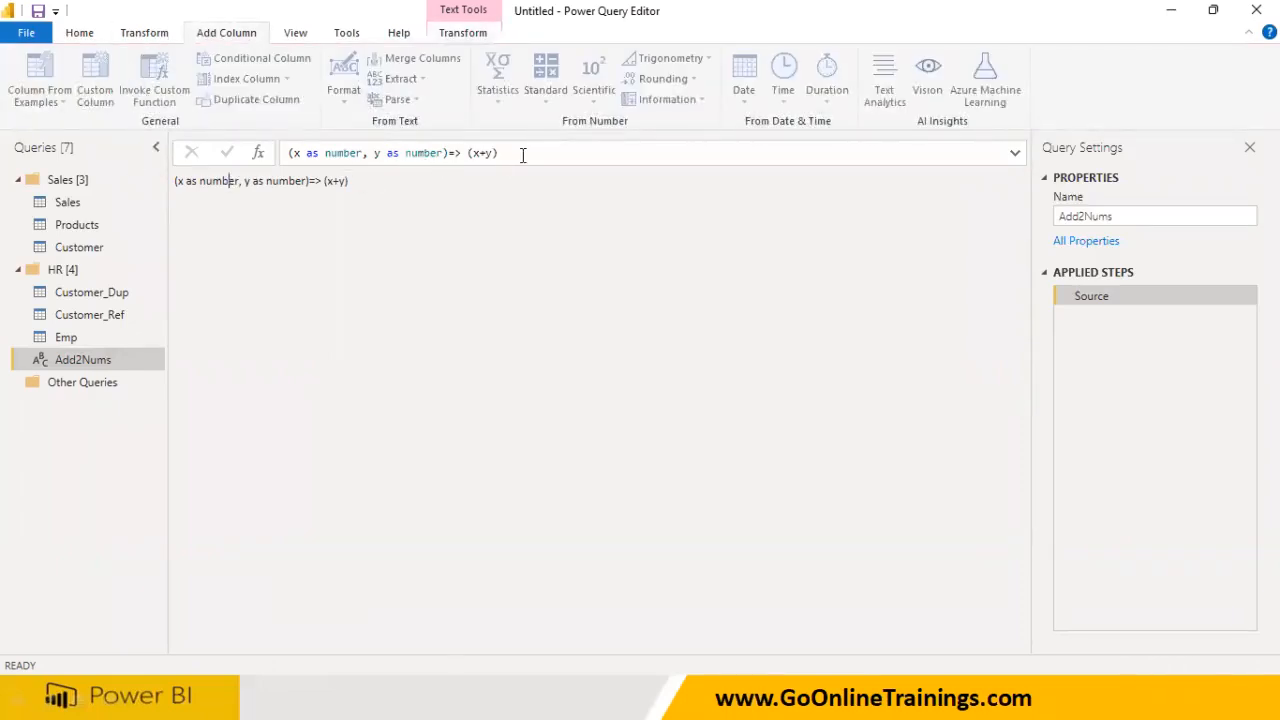
{"action": "left_click_drag", "start_coordinate": [522, 155], "coordinate": [162, 152]}
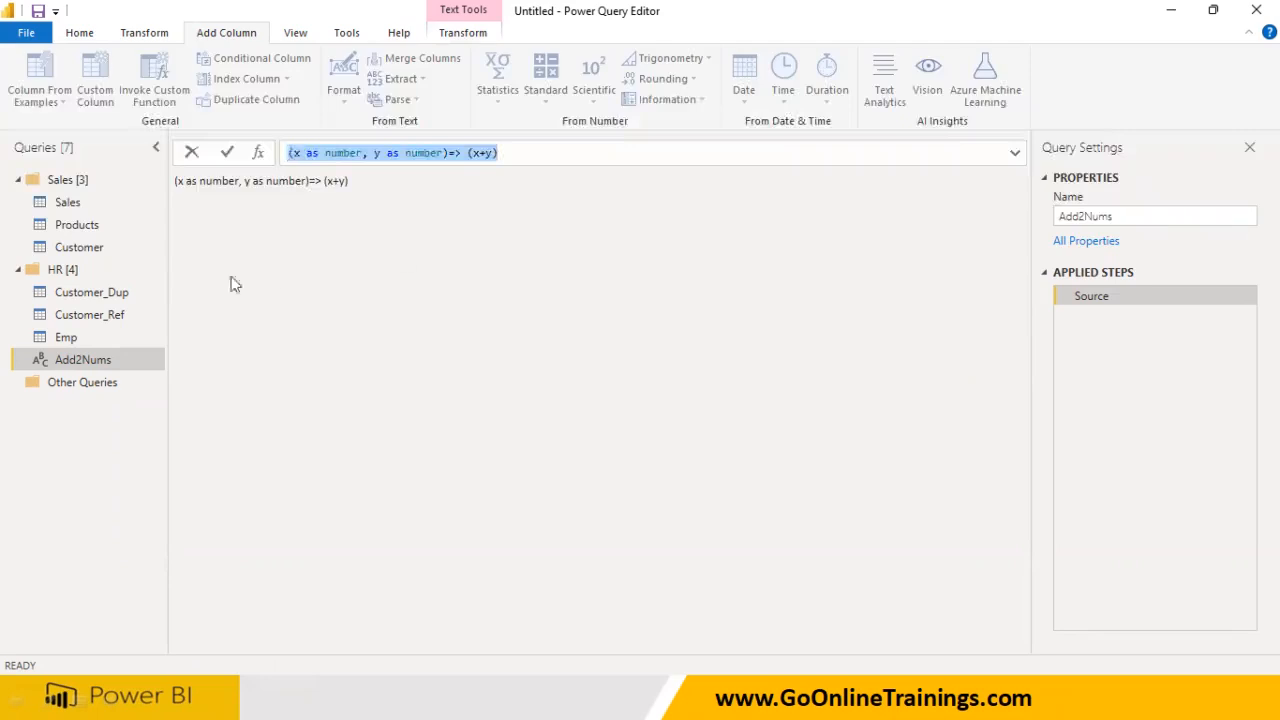
{"action": "left_click", "coordinate": [86, 354]}
{"action": "right_click", "coordinate": [86, 354]}
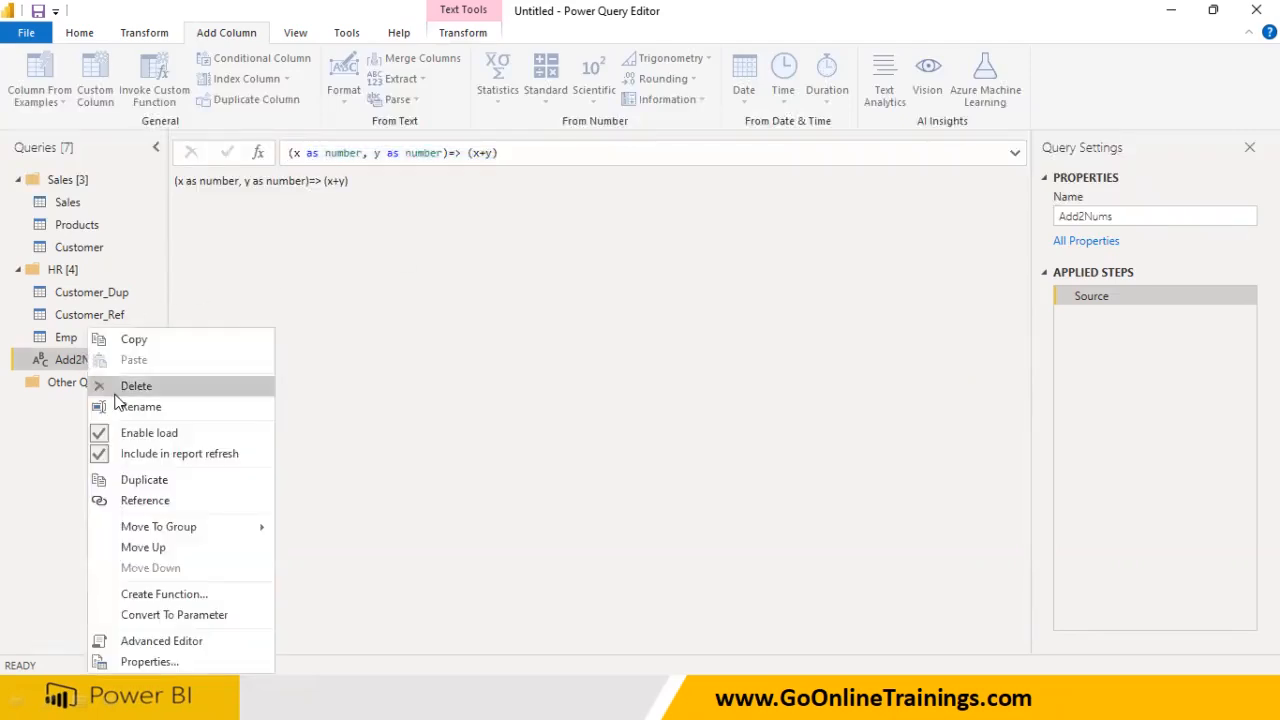
{"action": "left_click", "coordinate": [130, 387]}
{"action": "left_click", "coordinate": [728, 375]}
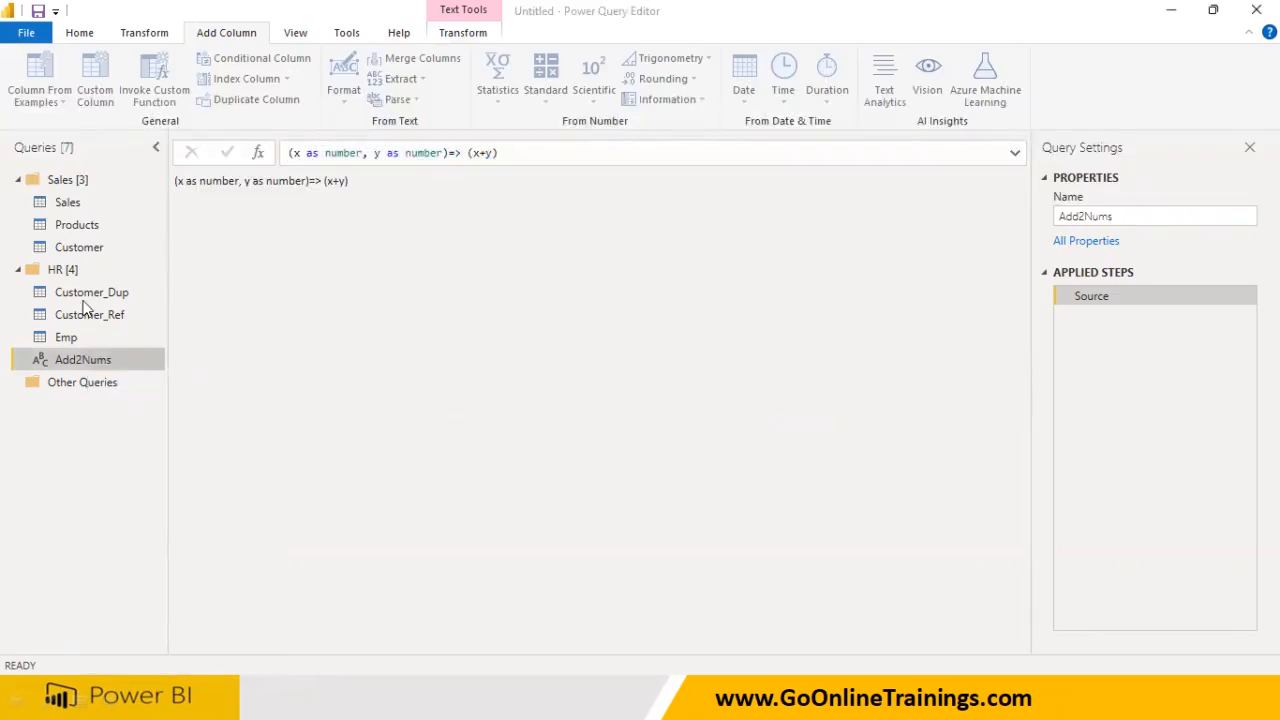
Create a new blank query in the HR group
{"action": "left_click", "coordinate": [70, 277]}
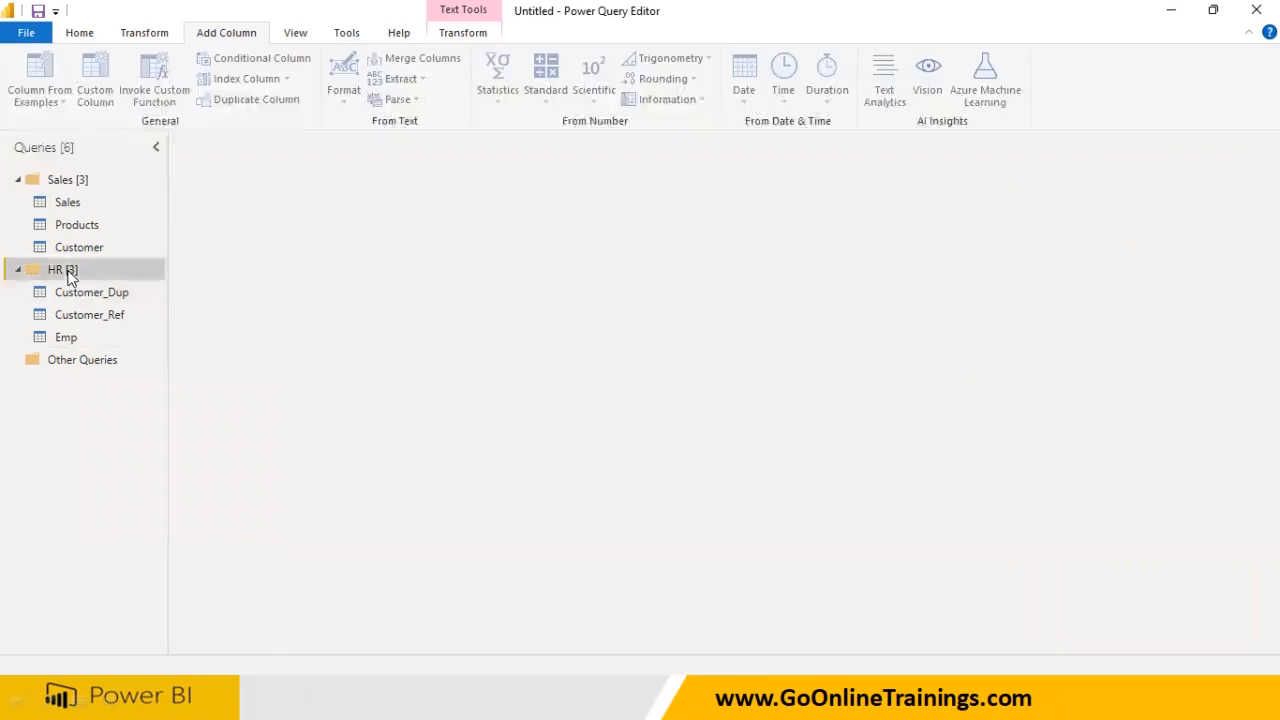
{"action": "right_click", "coordinate": [70, 278]}
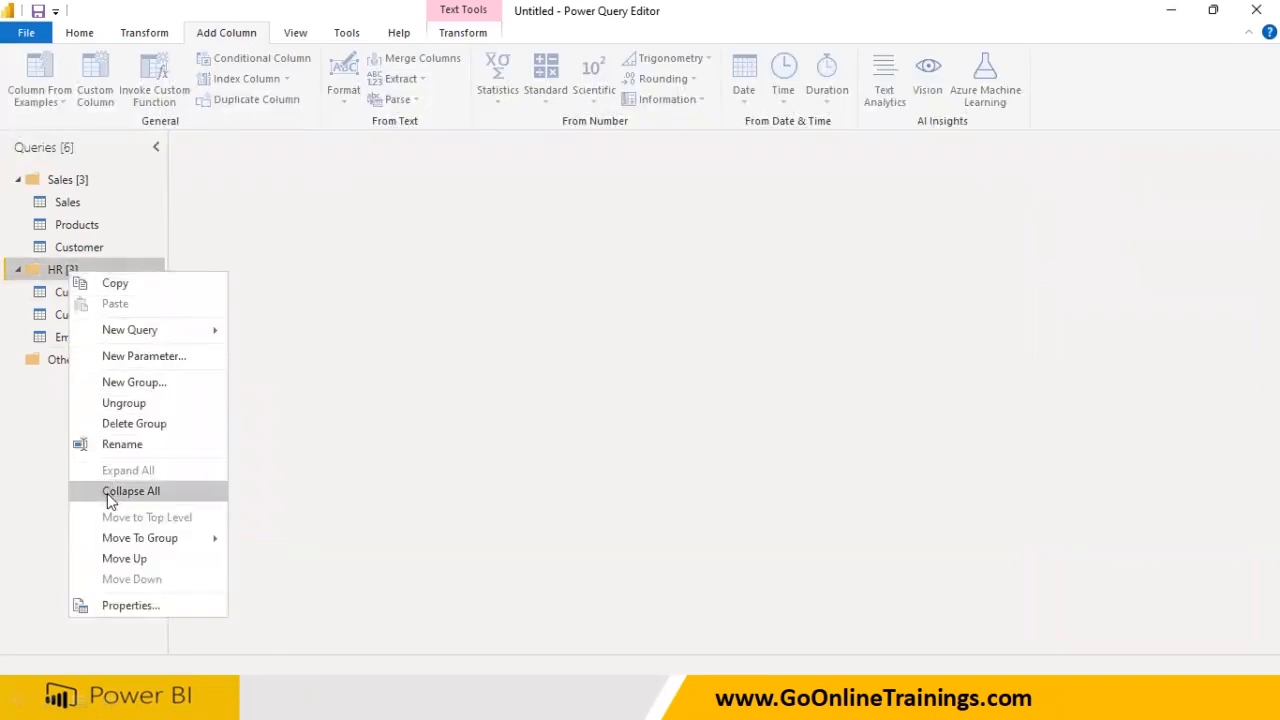
{"action": "mouse_move", "coordinate": [148, 329]}
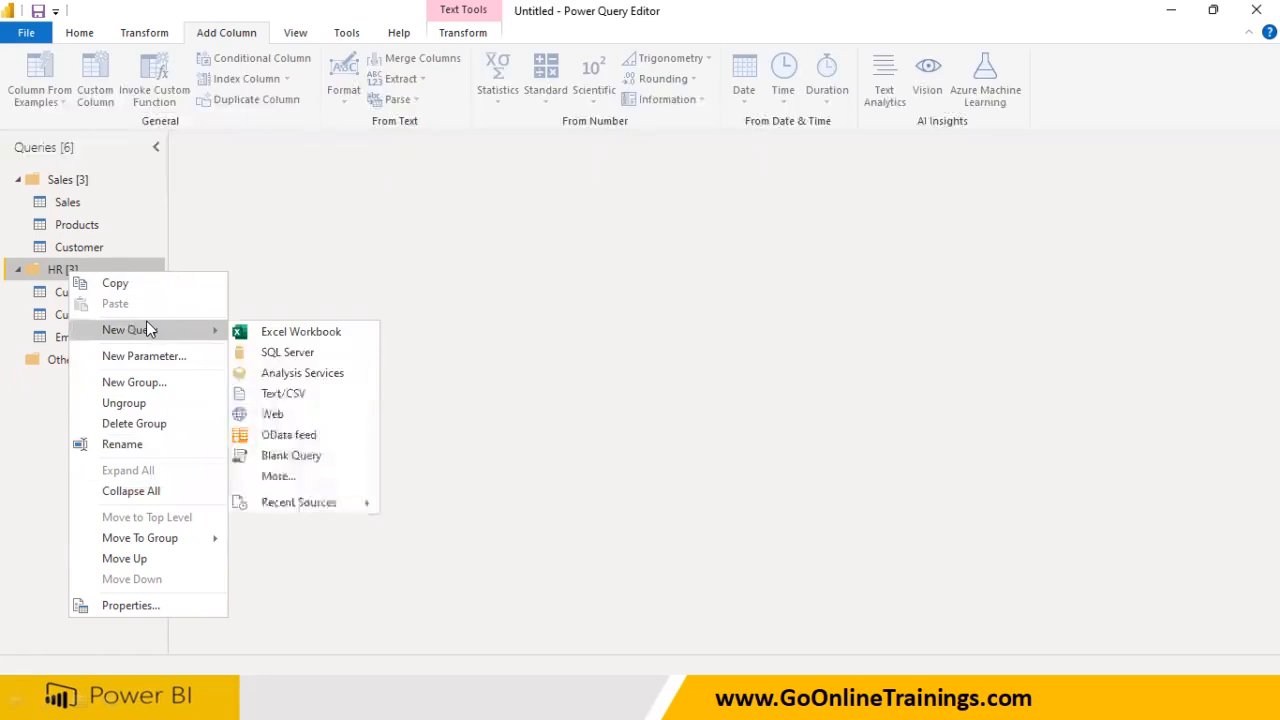
{"action": "left_click", "coordinate": [274, 457]}
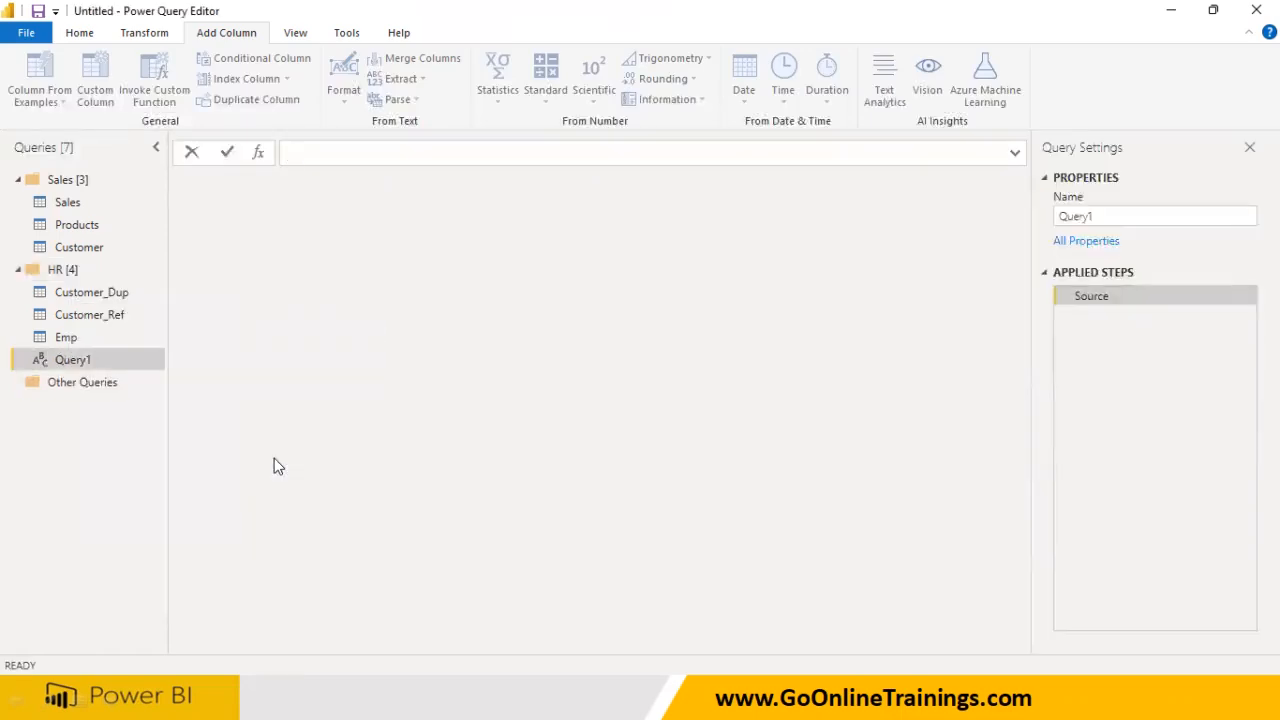
Write the function's parameter list (x as number, y as number) in the blank query's formula
{"action": "type", "text": "num"}
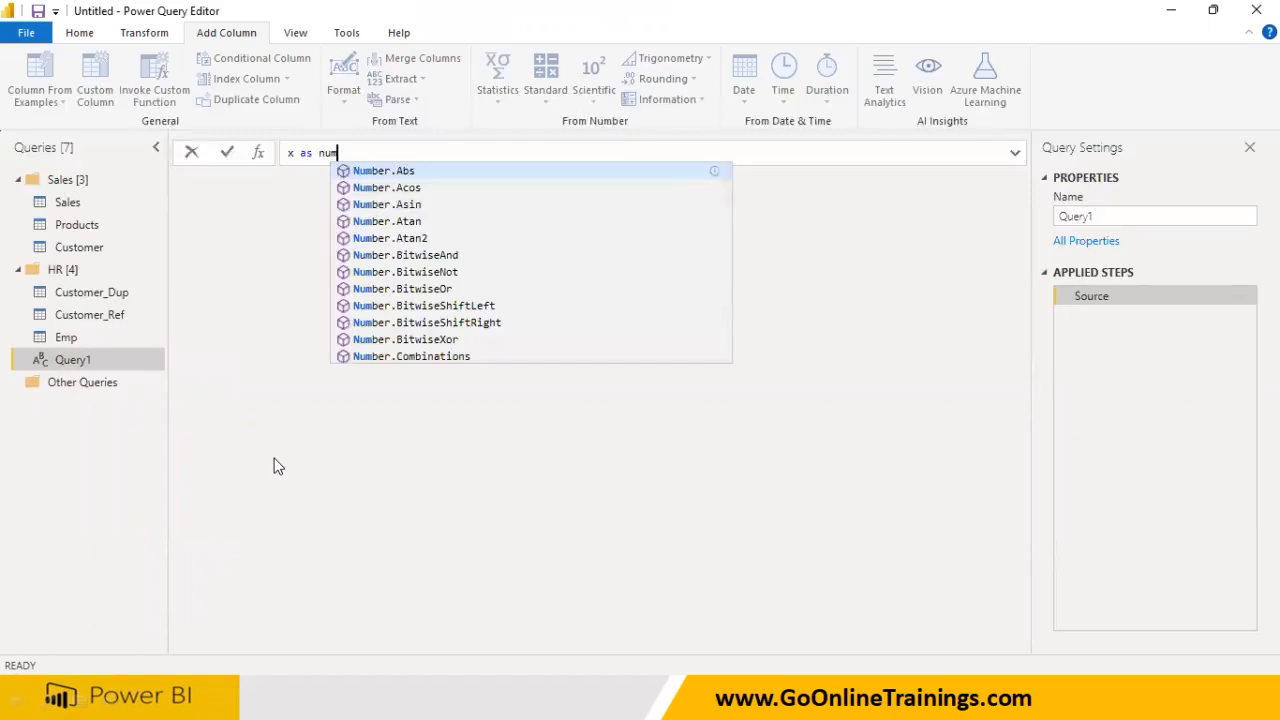
{"action": "type", "text": "ber, y as num"}
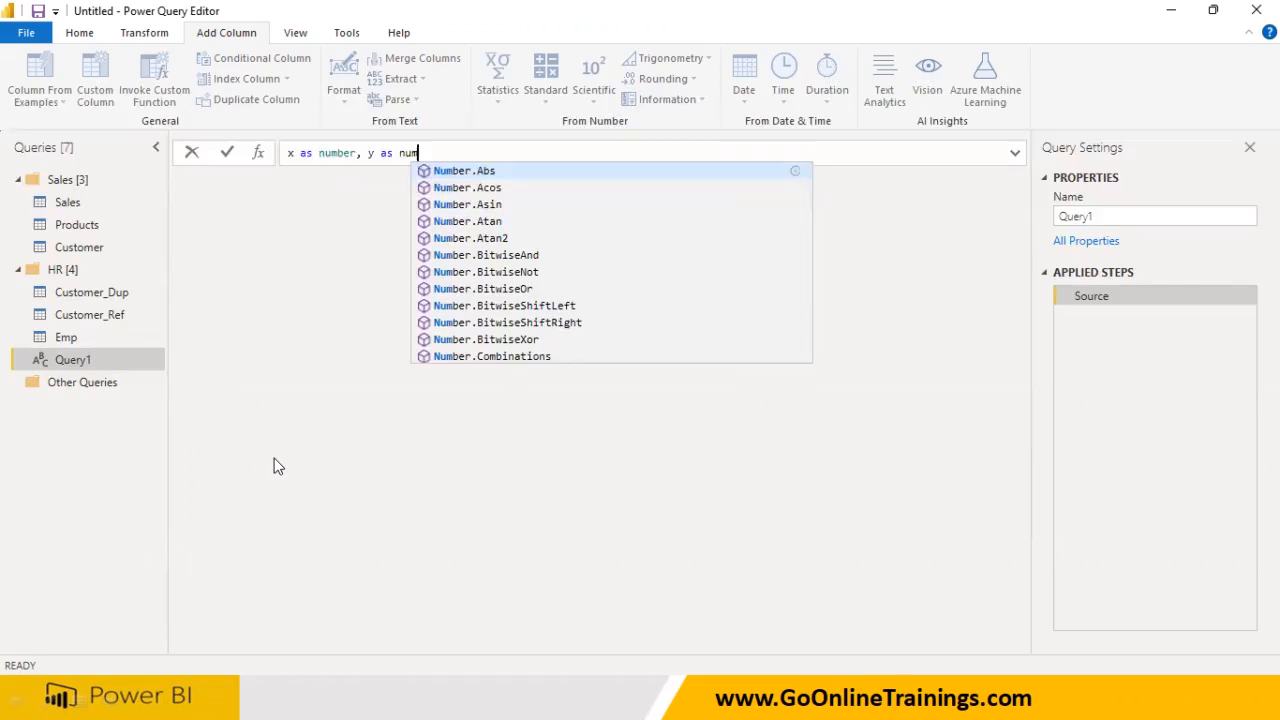
{"action": "type", "text": "ber)"}
{"action": "key", "text": "Left"}
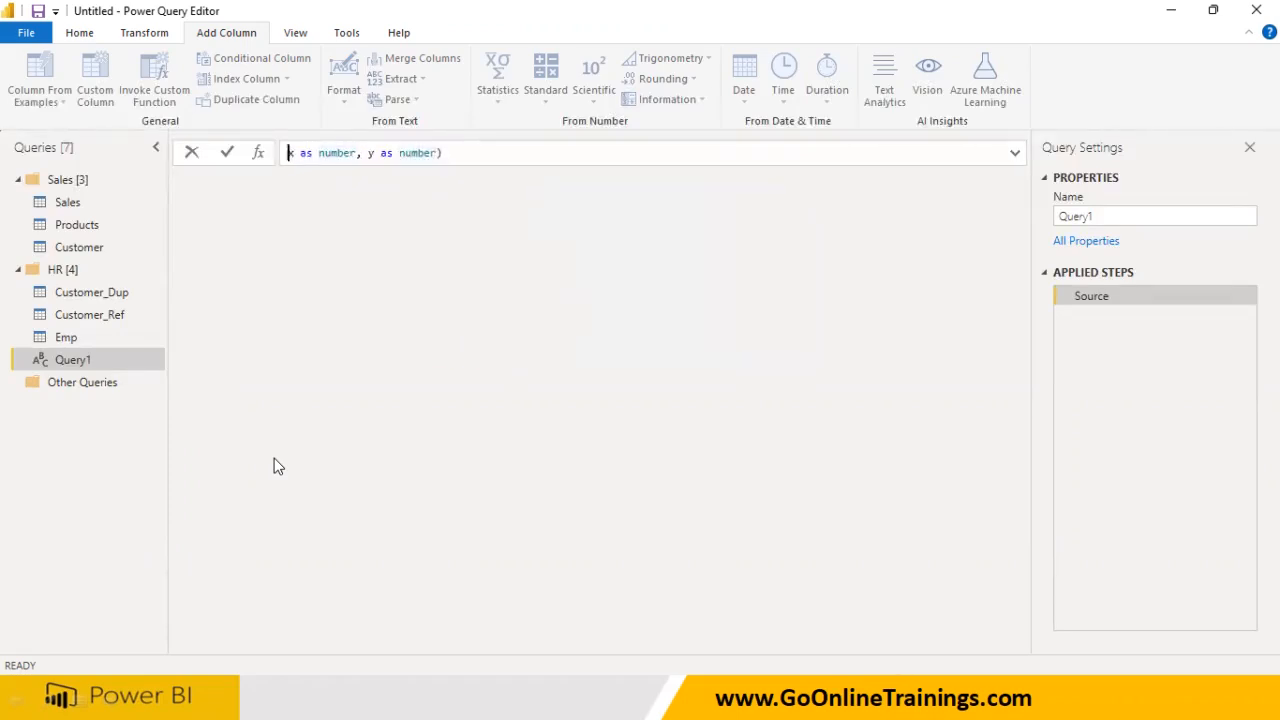
{"action": "type", "text": "("}
{"action": "key", "text": "Right"}
{"action": "key", "text": "Right"}
{"action": "key", "text": "Right"}
{"action": "key", "text": "Right"}
{"action": "key", "text": "End"}
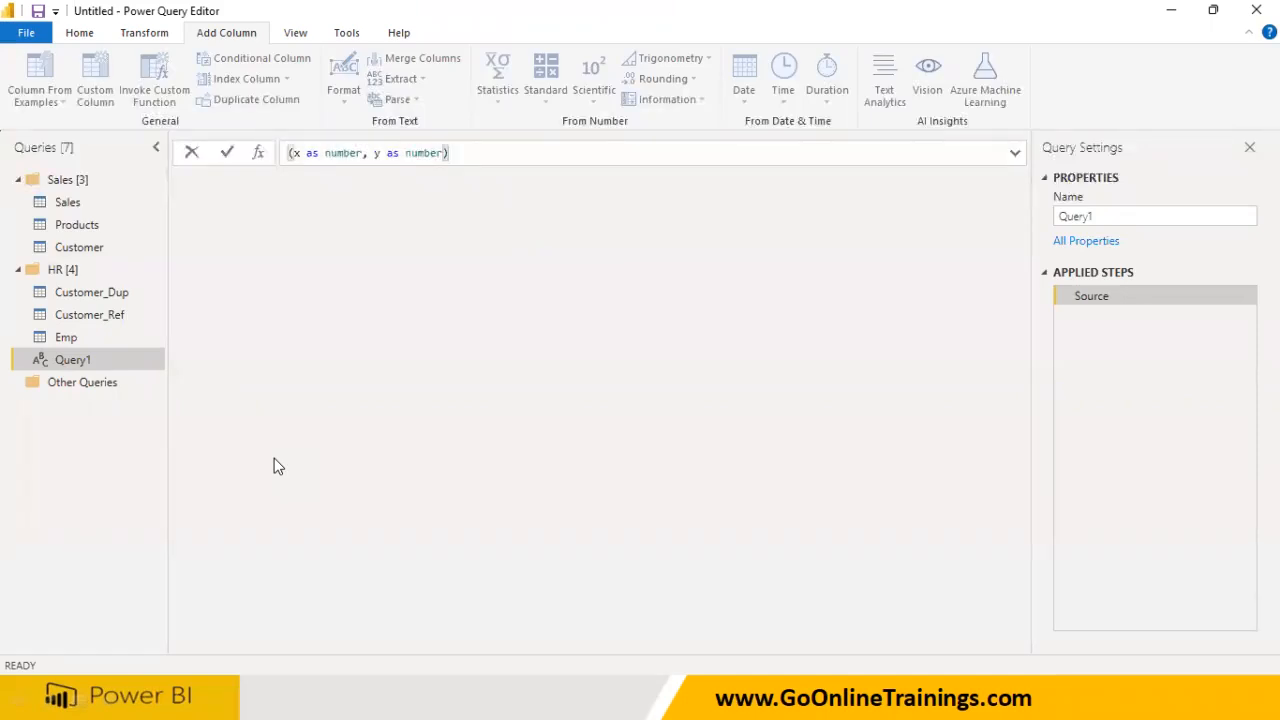
Complete the function formula with the body => (x+y) and commit it
{"action": "type", "text": "=> (x+y"}
{"action": "key", "text": "BackSpace"}
{"action": "key", "text": "BackSpace"}
{"action": "type", "text": "+y"}
{"action": "key", "text": "Return"}
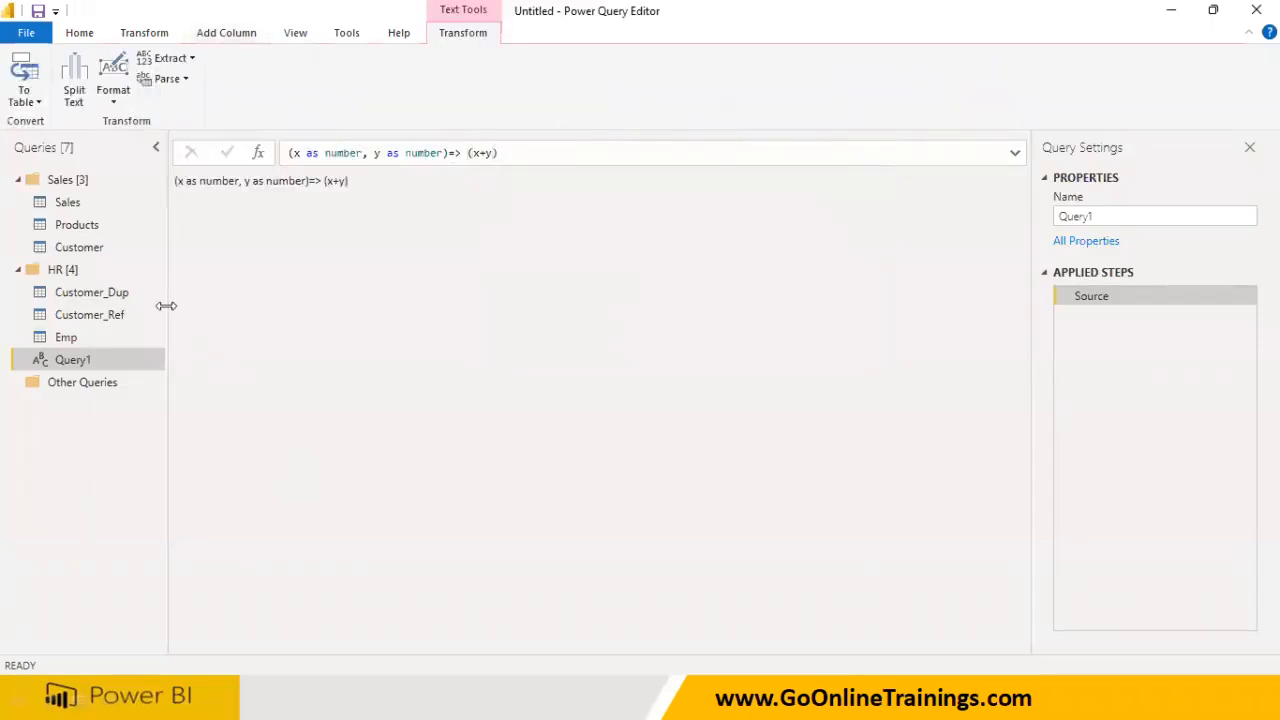
Rename the Query1 query as Add2numbs
{"action": "left_click", "coordinate": [1160, 215]}
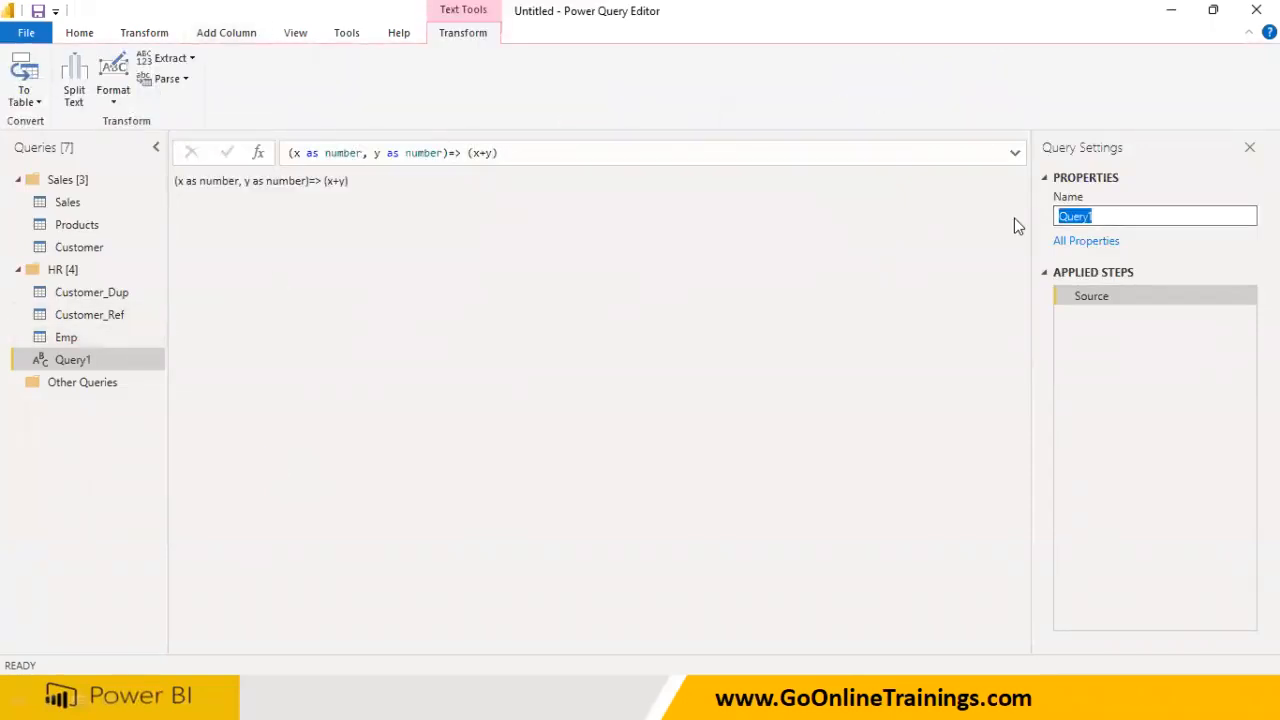
{"action": "type", "text": "Add2numbs"}
{"action": "key", "text": "Return"}
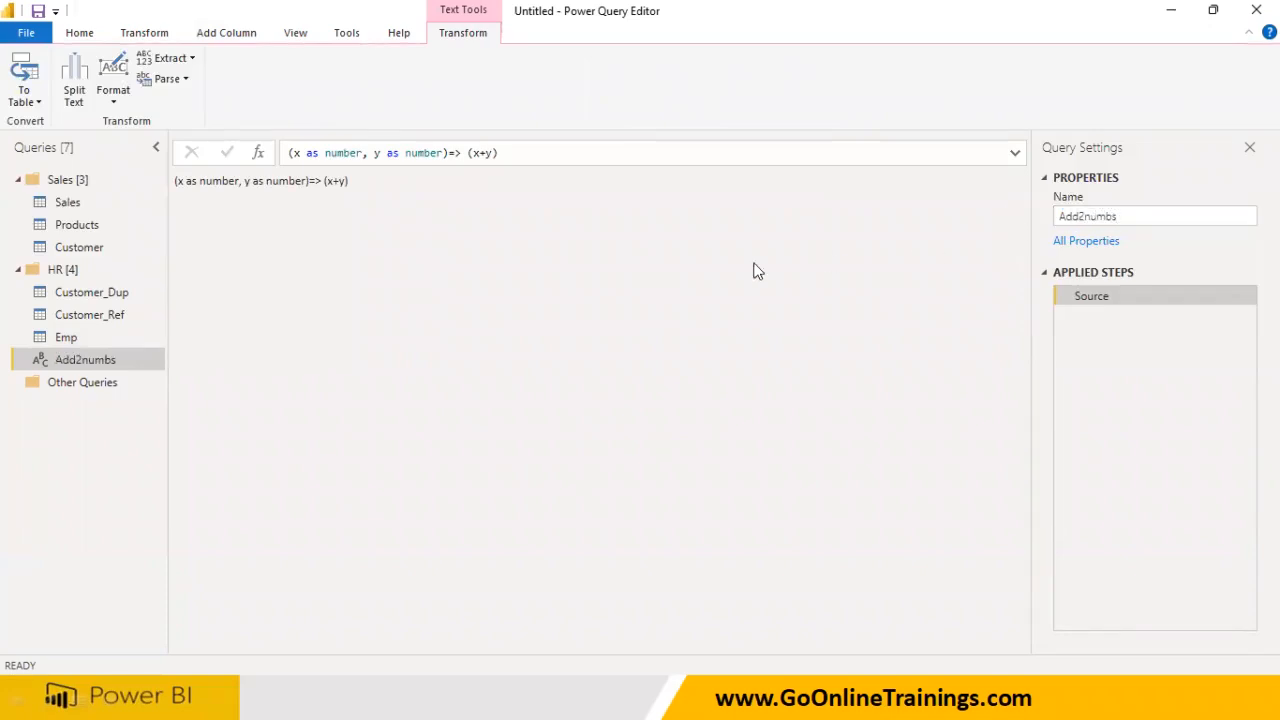
Try to invoke the Add2numbs custom function on the Emp query
{"action": "left_click", "coordinate": [90, 337]}
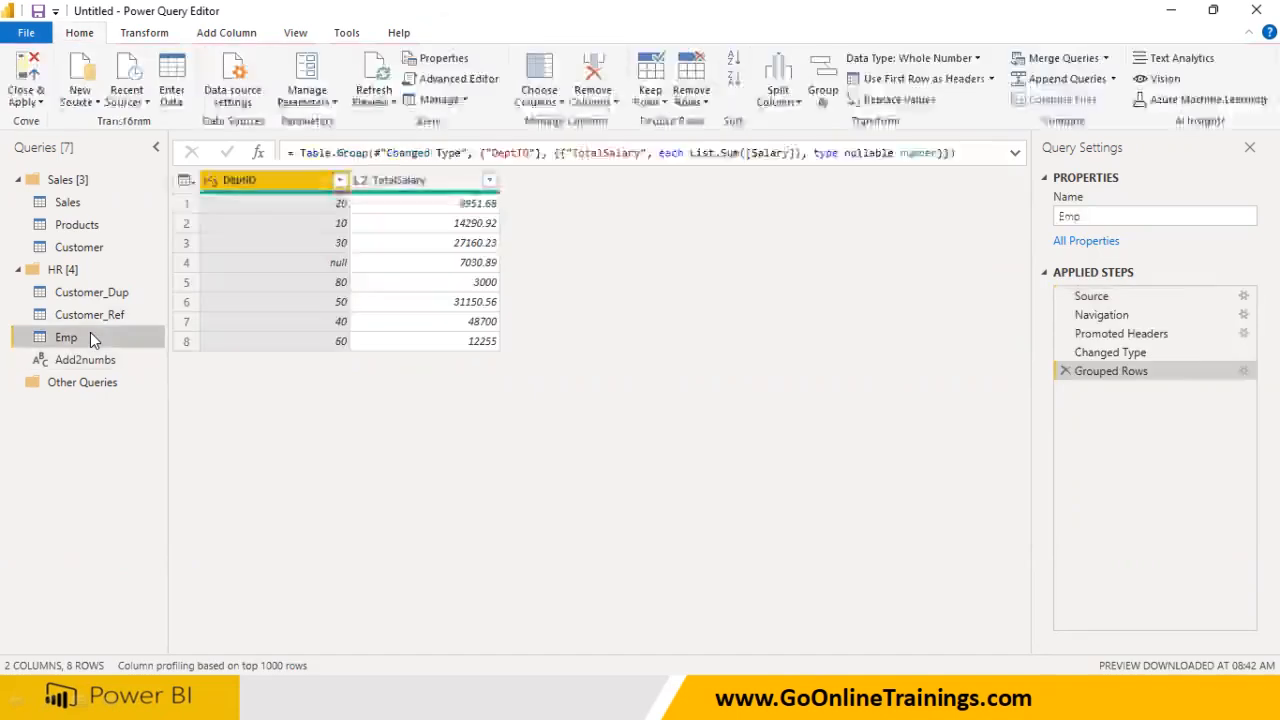
{"action": "left_click", "coordinate": [226, 33]}
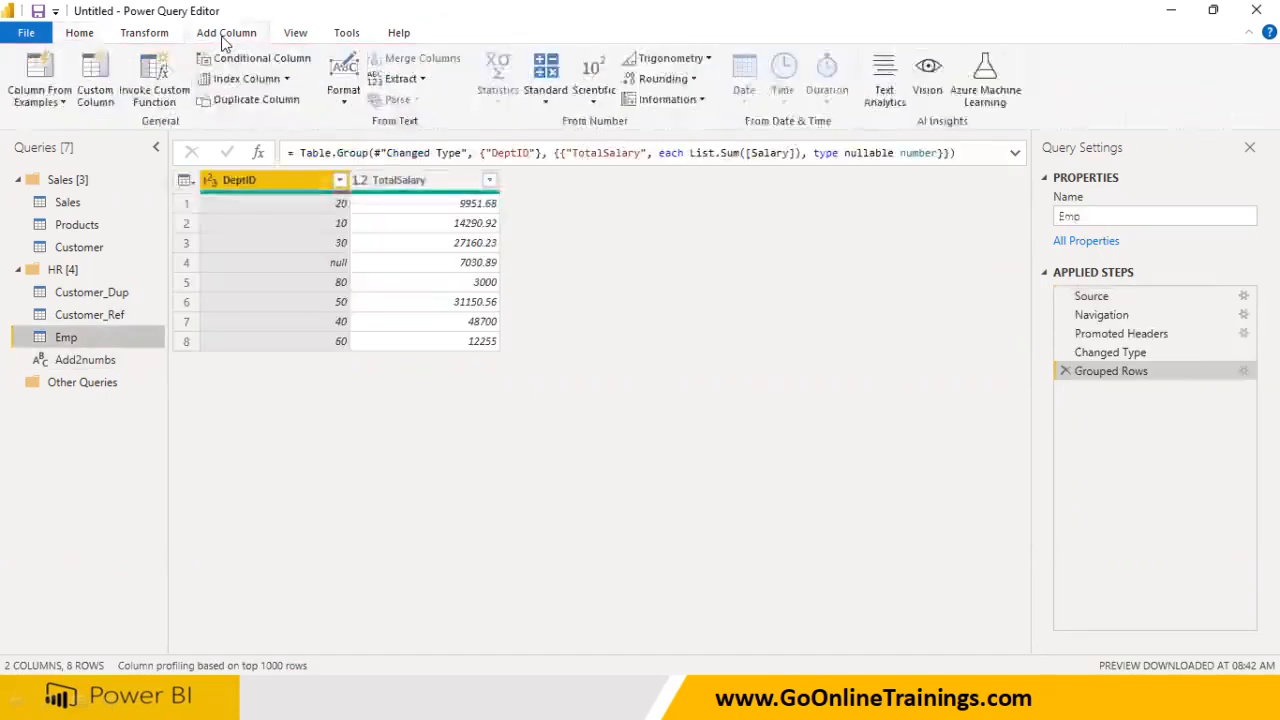
{"action": "left_click", "coordinate": [160, 95]}
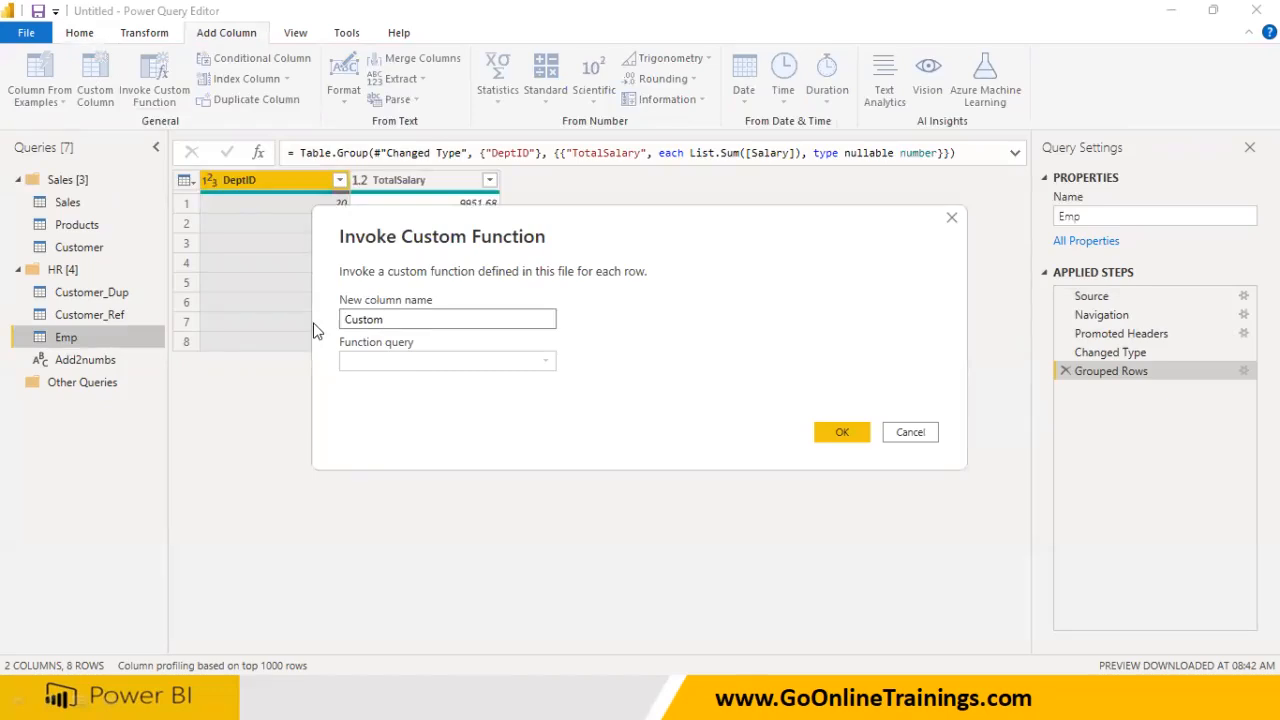
{"action": "left_click_drag", "start_coordinate": [433, 319], "coordinate": [325, 322]}
{"action": "left_click", "coordinate": [450, 360]}
{"action": "left_click", "coordinate": [481, 317]}
{"action": "double_click", "coordinate": [374, 320]}
{"action": "left_click", "coordinate": [906, 434]}
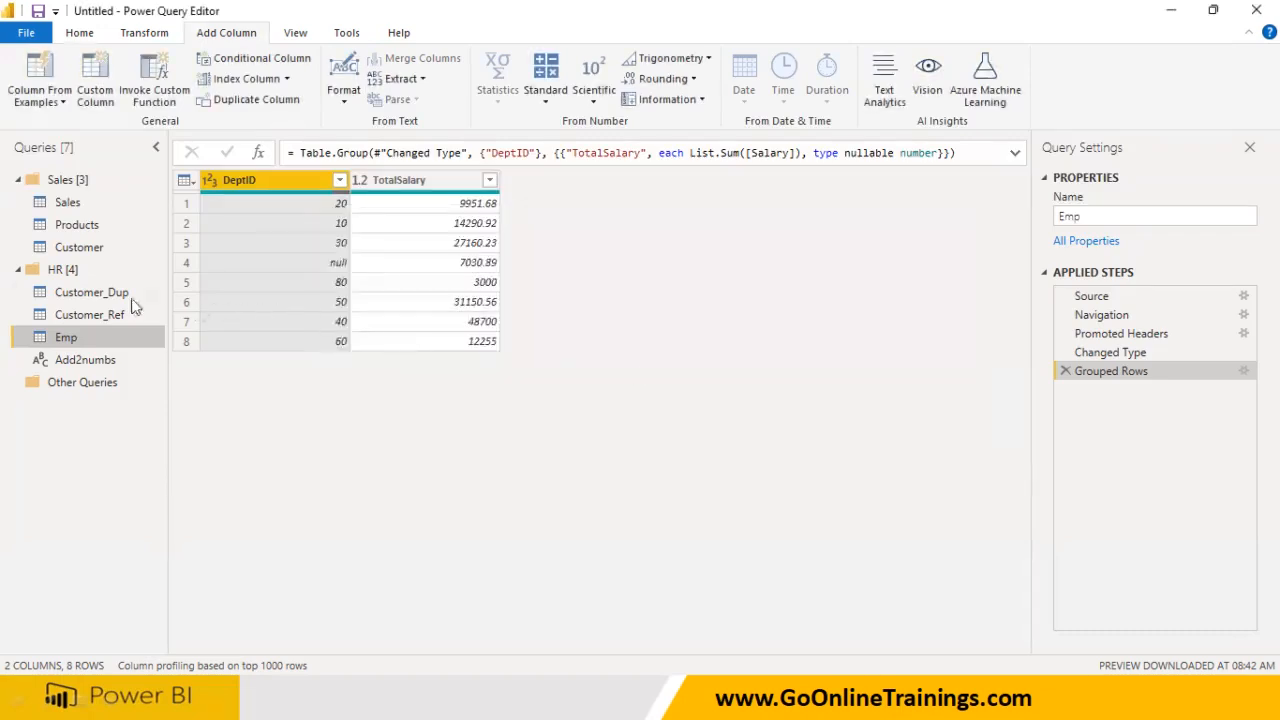
Try to invoke the custom function on the Customer_Ref query instead
{"action": "left_click", "coordinate": [131, 298]}
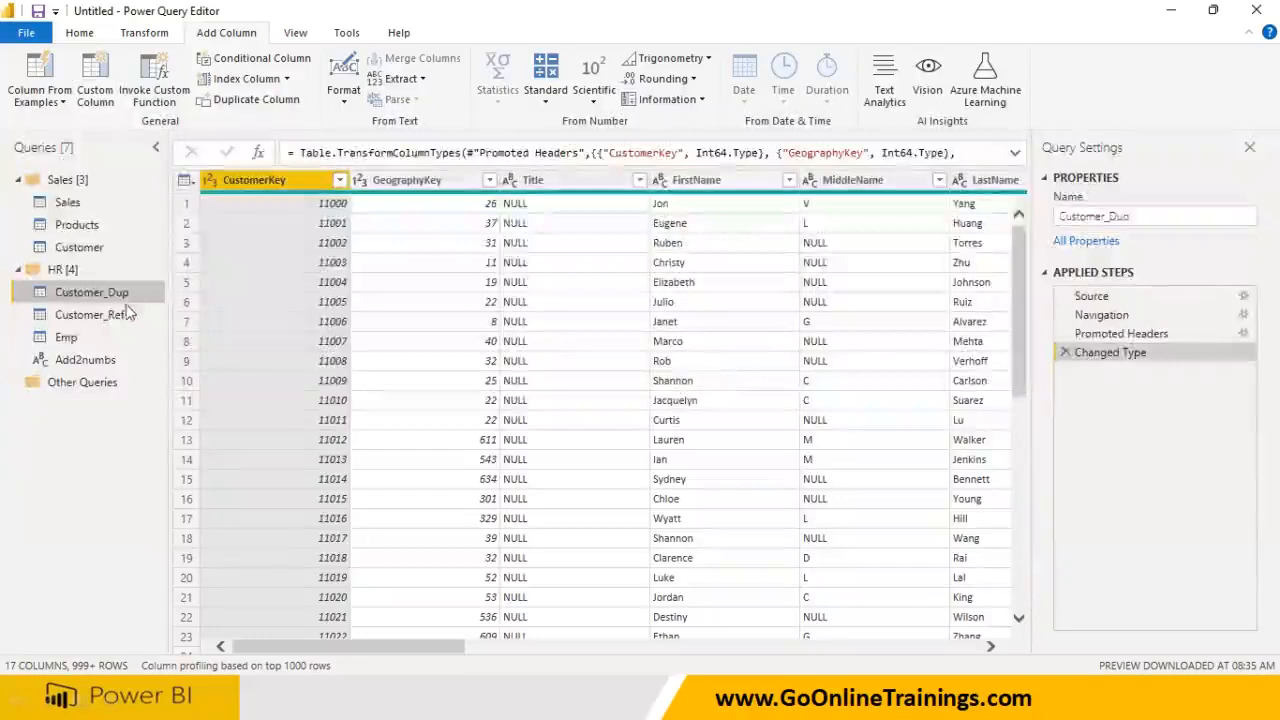
{"action": "left_click", "coordinate": [124, 315]}
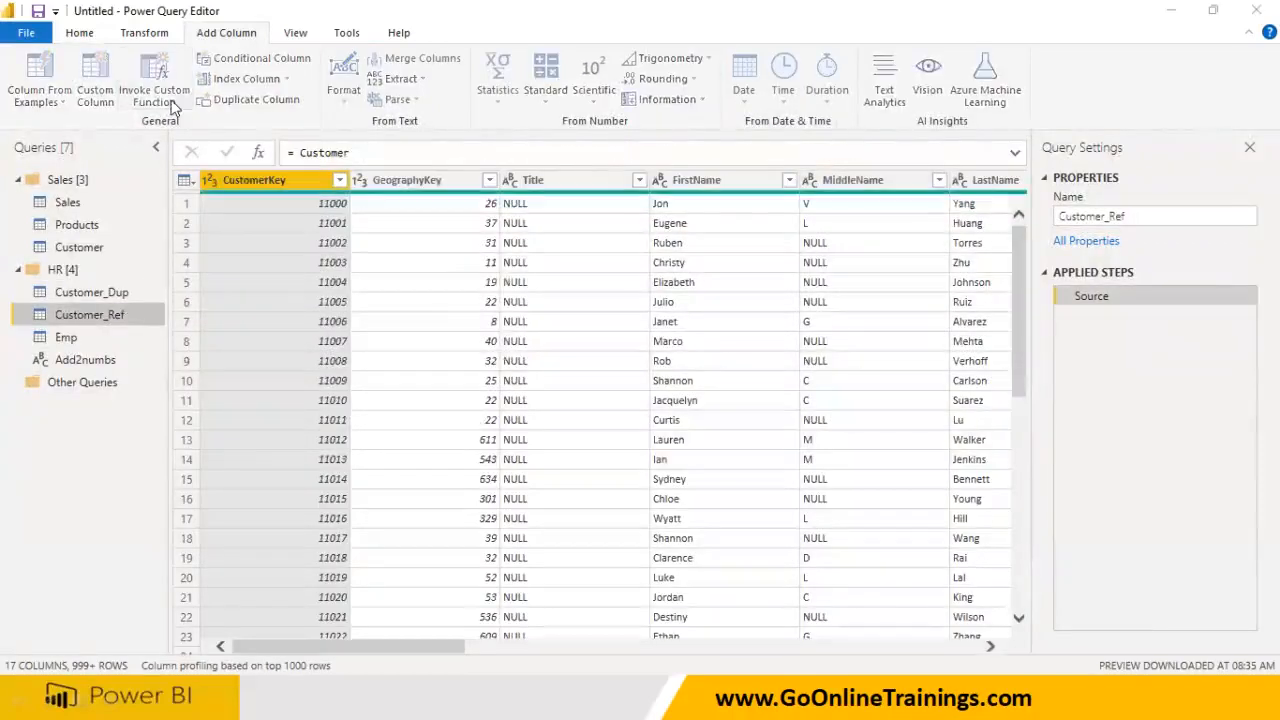
{"action": "left_click", "coordinate": [171, 104]}
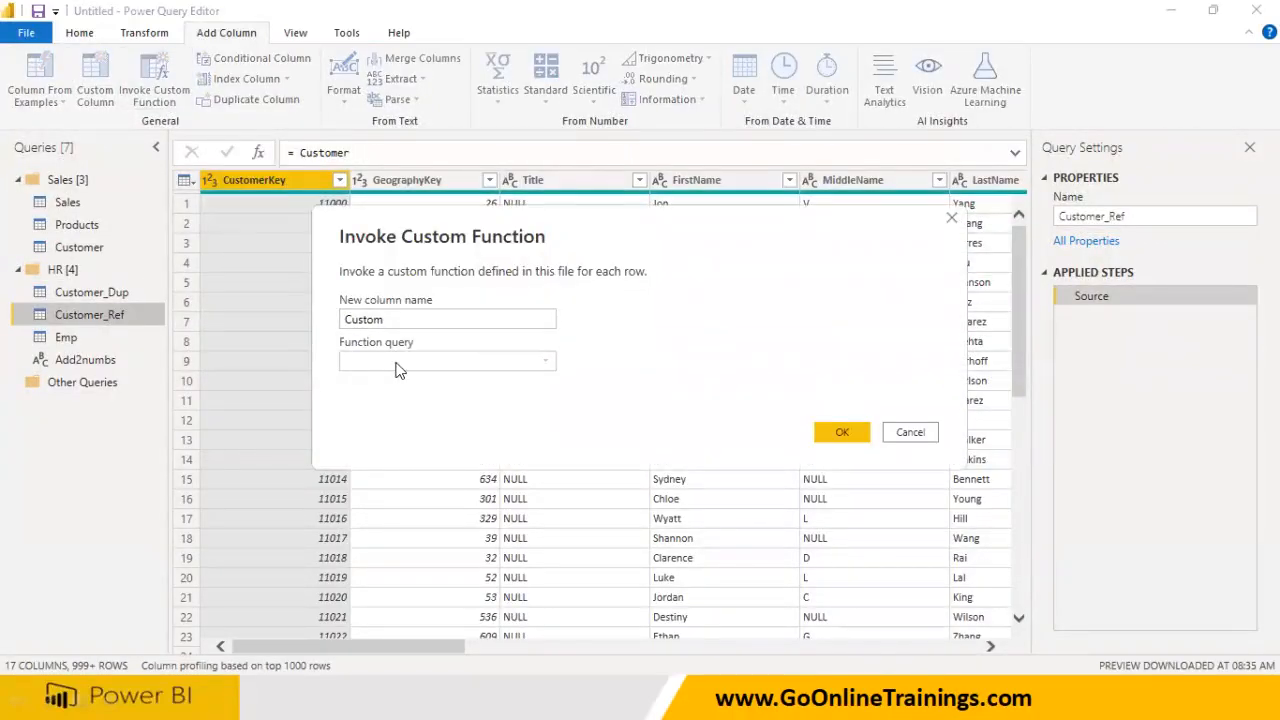
{"action": "left_click", "coordinate": [911, 445]}
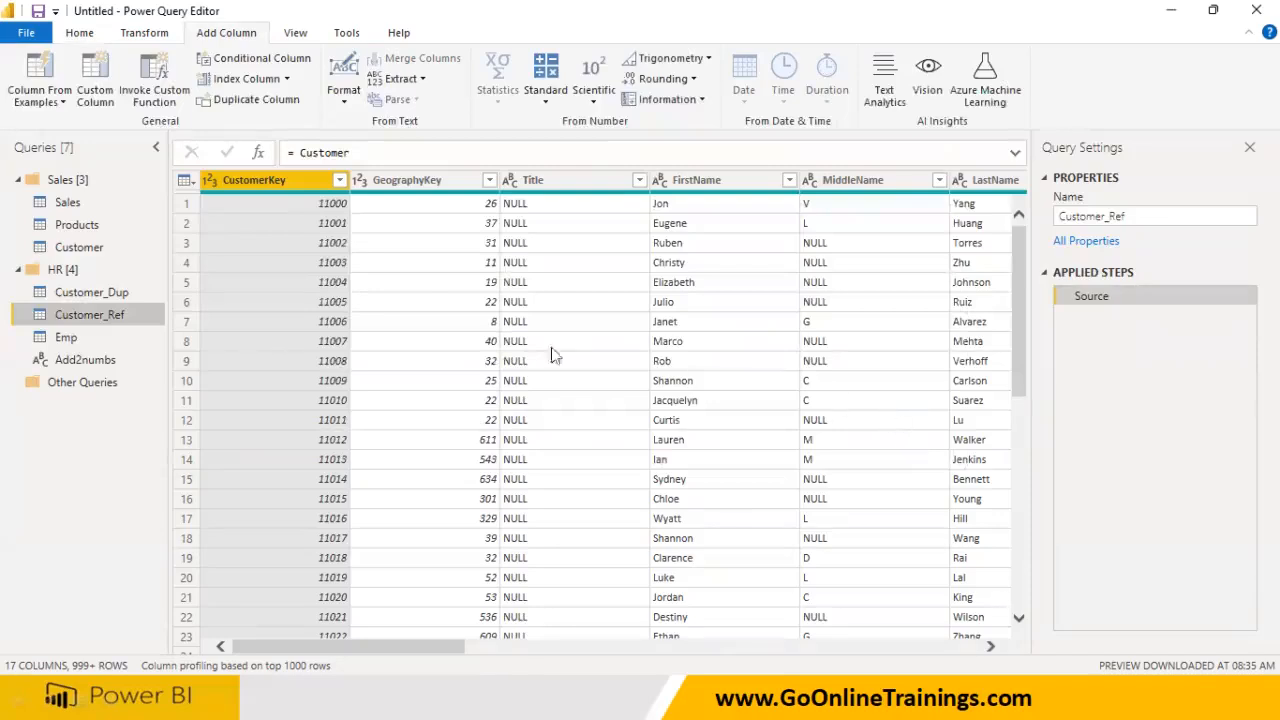
{"action": "left_click", "coordinate": [69, 358]}
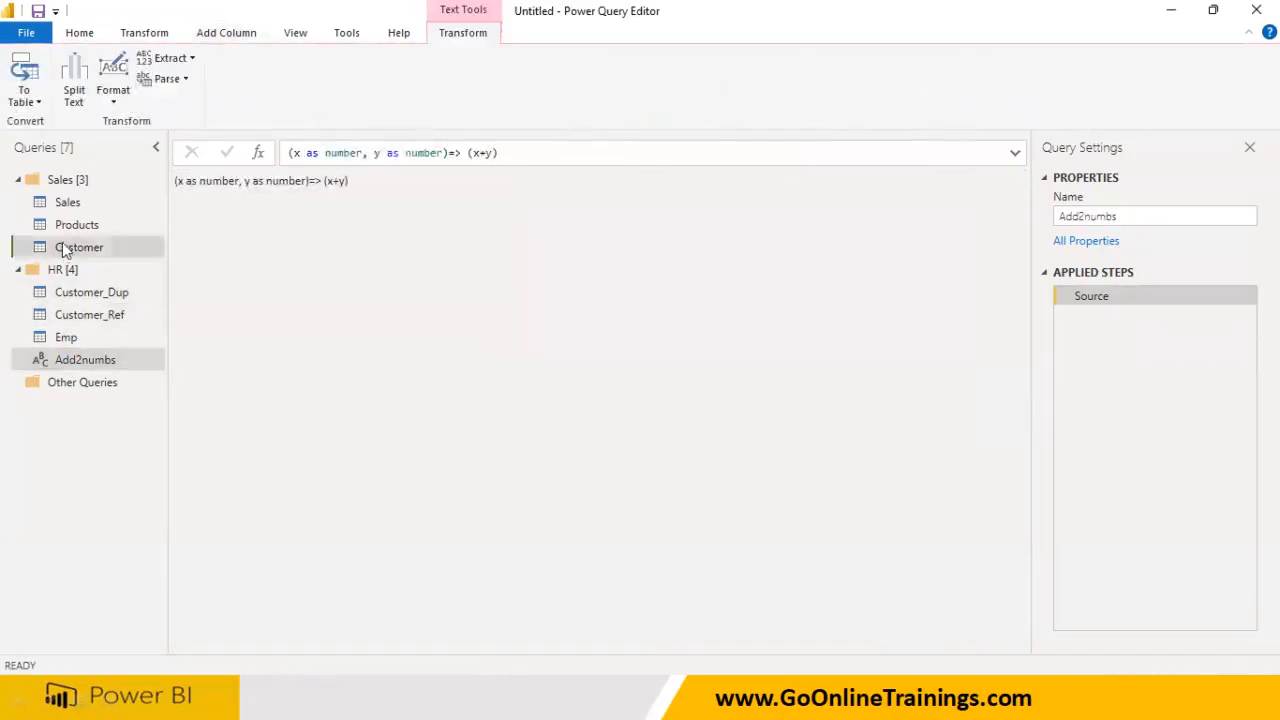
{"action": "left_click", "coordinate": [62, 245]}
{"action": "left_click", "coordinate": [68, 220]}
{"action": "left_click", "coordinate": [67, 204]}
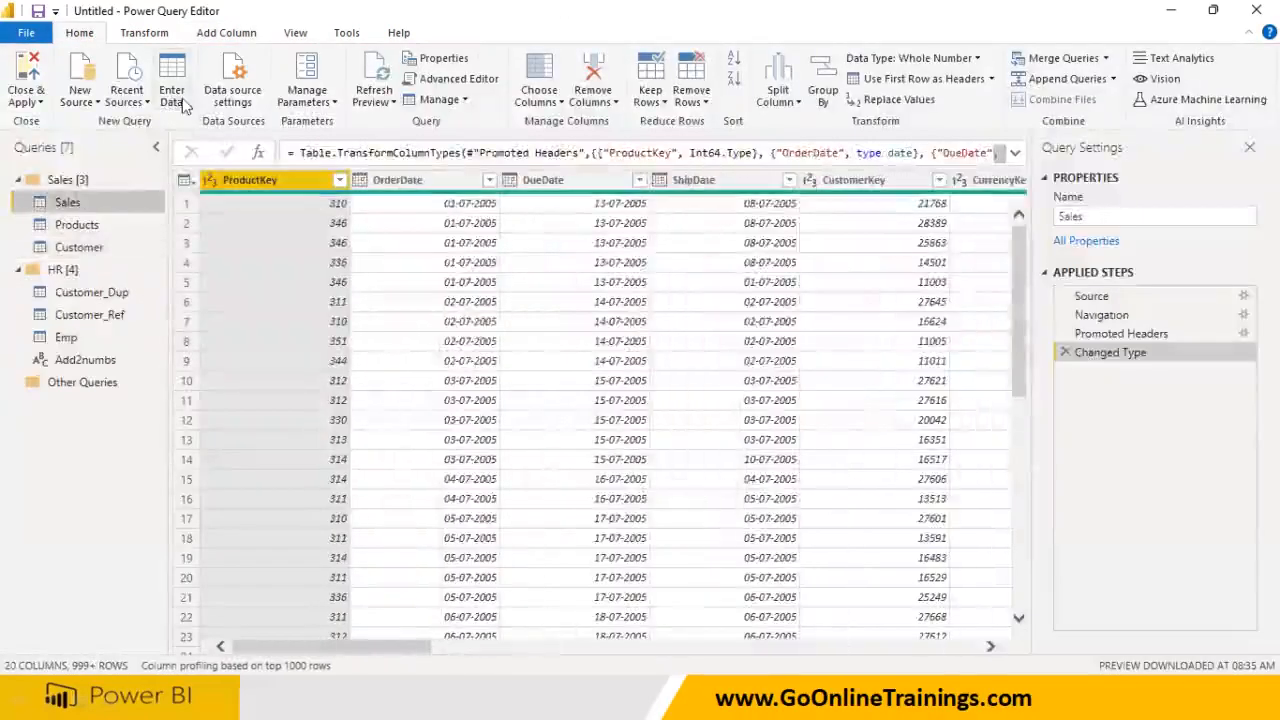
{"action": "left_click", "coordinate": [148, 34]}
{"action": "left_click", "coordinate": [214, 36]}
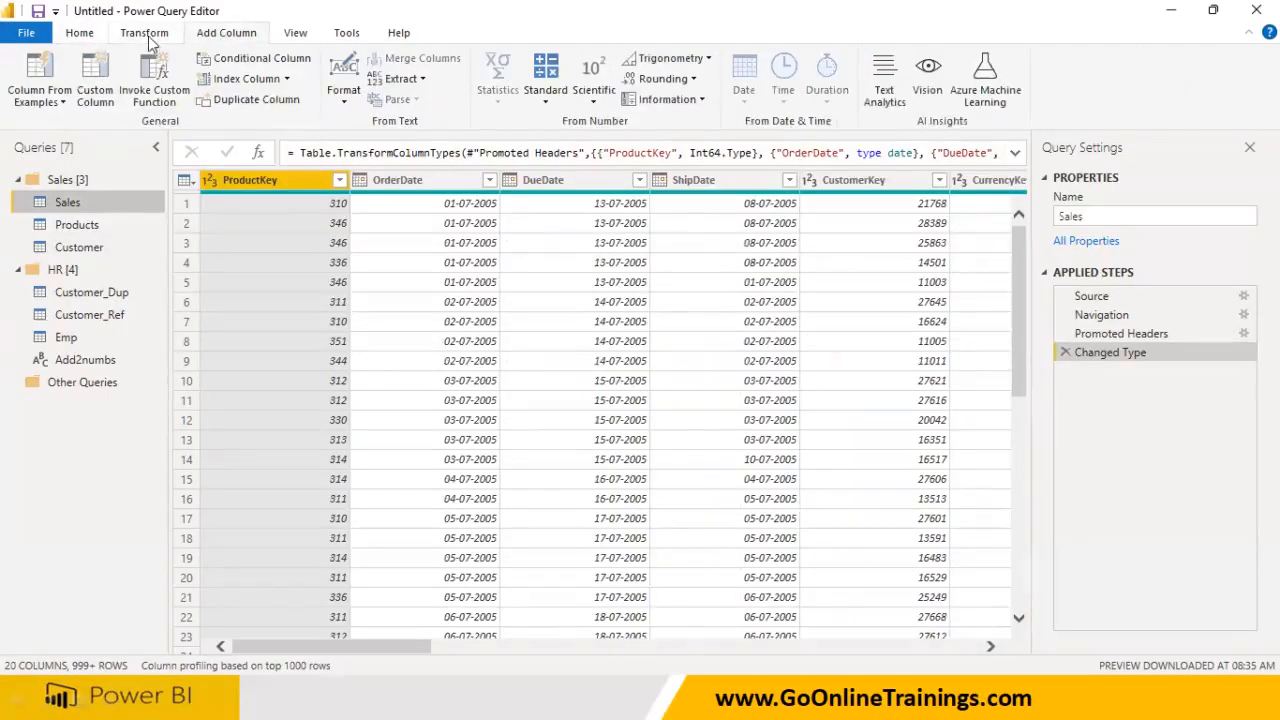
{"action": "left_click", "coordinate": [82, 36]}
{"action": "left_click", "coordinate": [138, 34]}
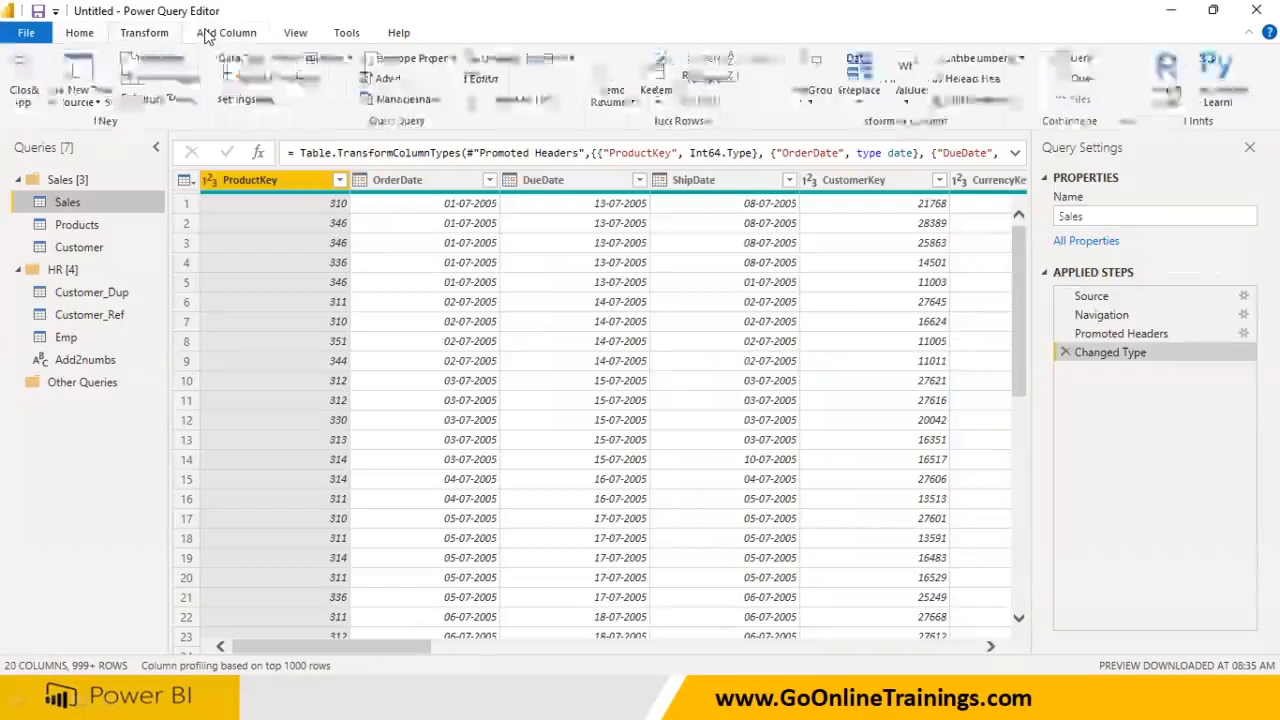
Try to invoke the custom function on the Sales query
{"action": "left_click", "coordinate": [226, 33]}
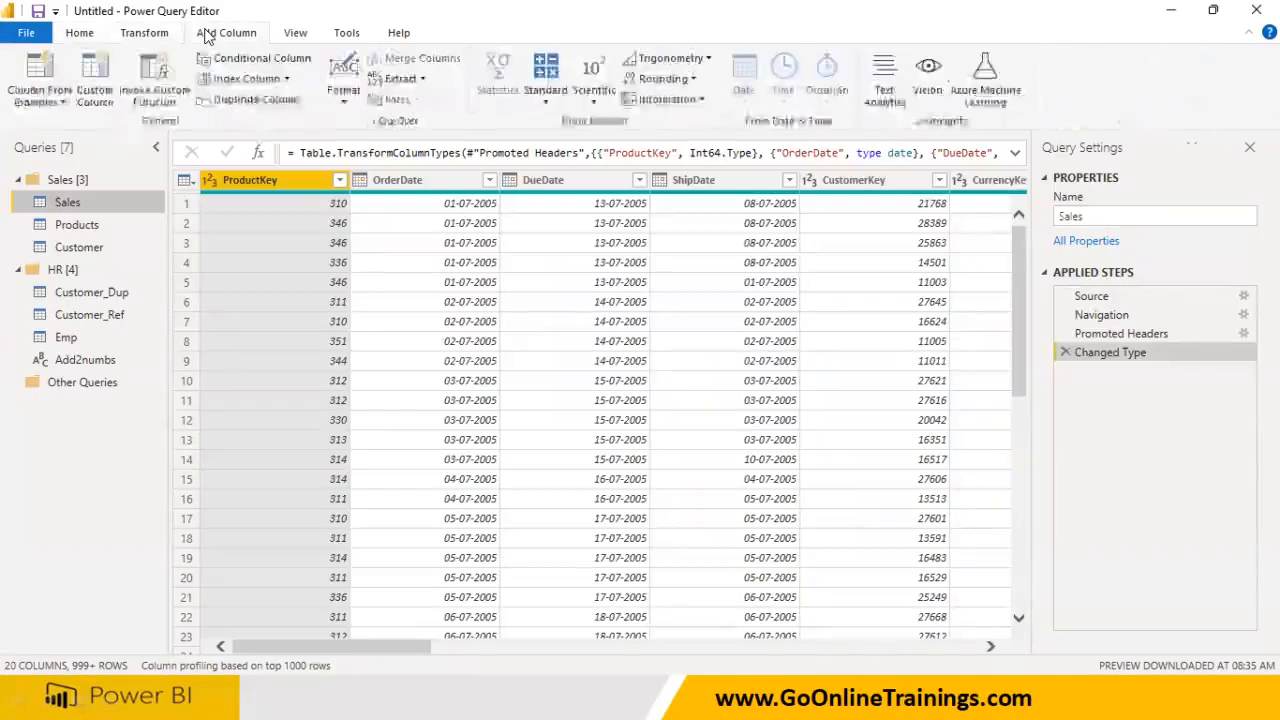
{"action": "left_click", "coordinate": [154, 80]}
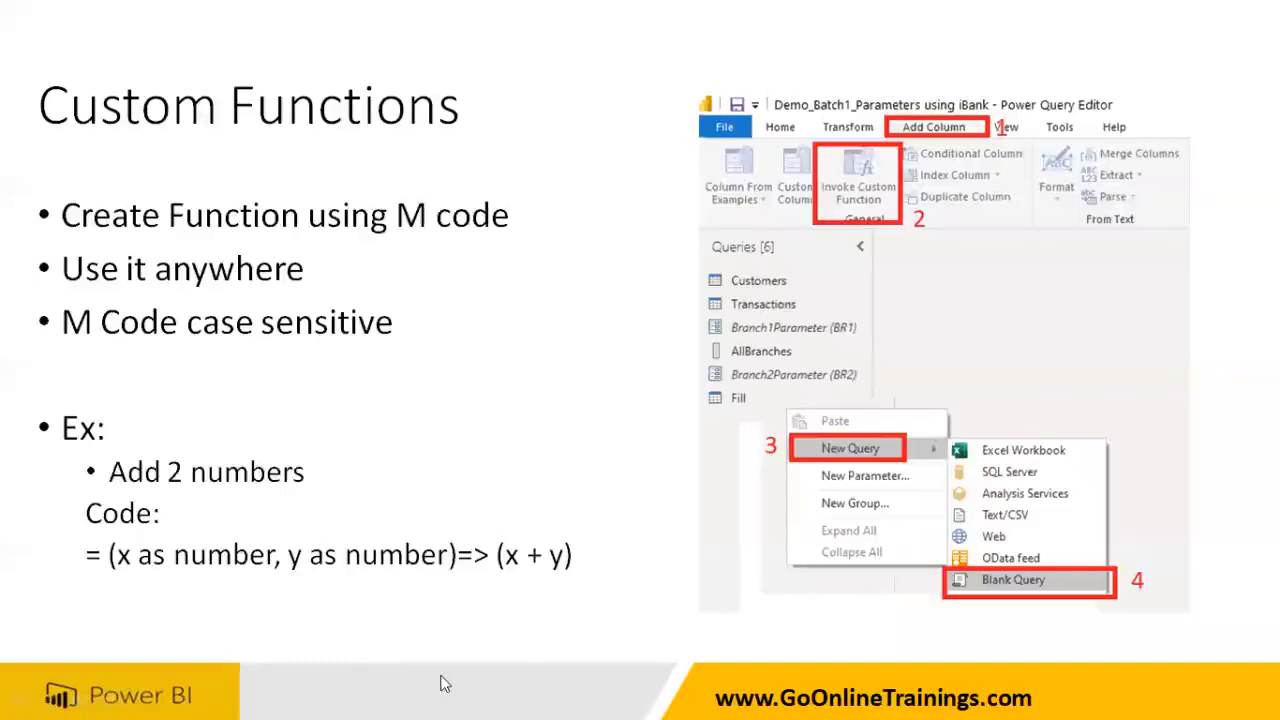
{"action": "left_click", "coordinate": [427, 495]}
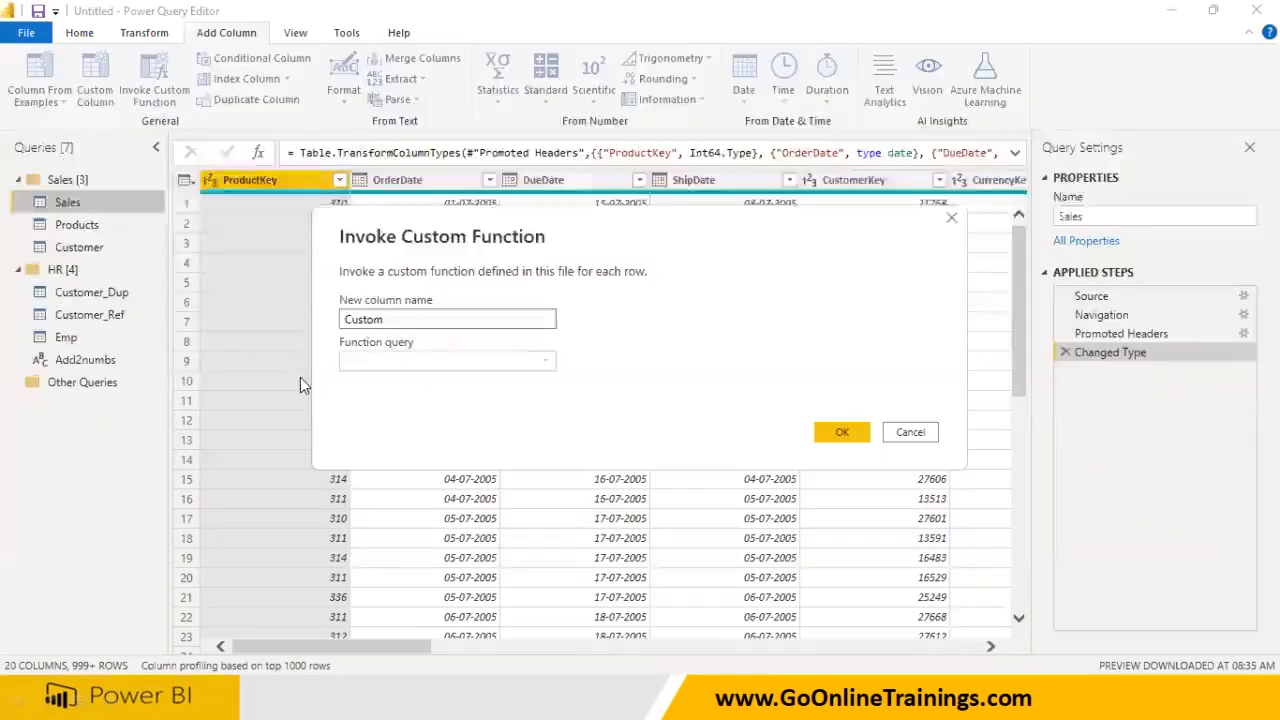
{"action": "left_click", "coordinate": [843, 432]}
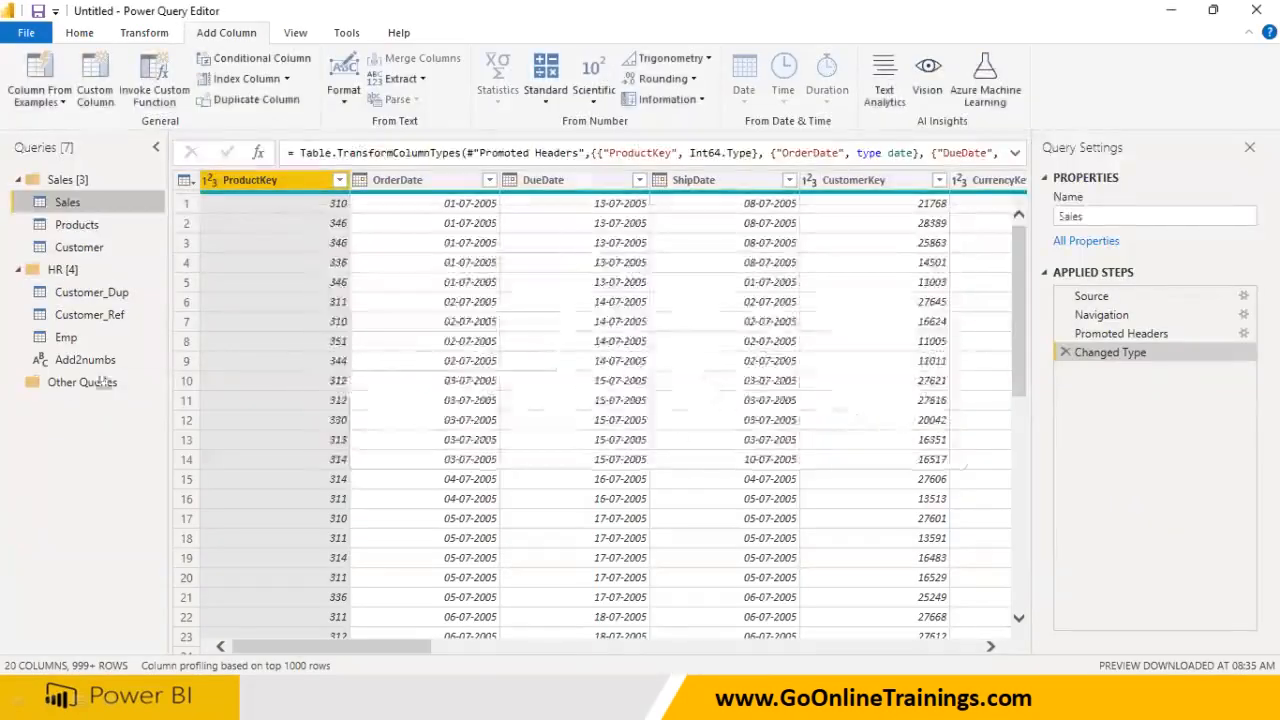
Correct the Add2numbs formula by adding an equals sign so it reads = (x as number, y as number)=> (x+y)
{"action": "left_click", "coordinate": [71, 356]}
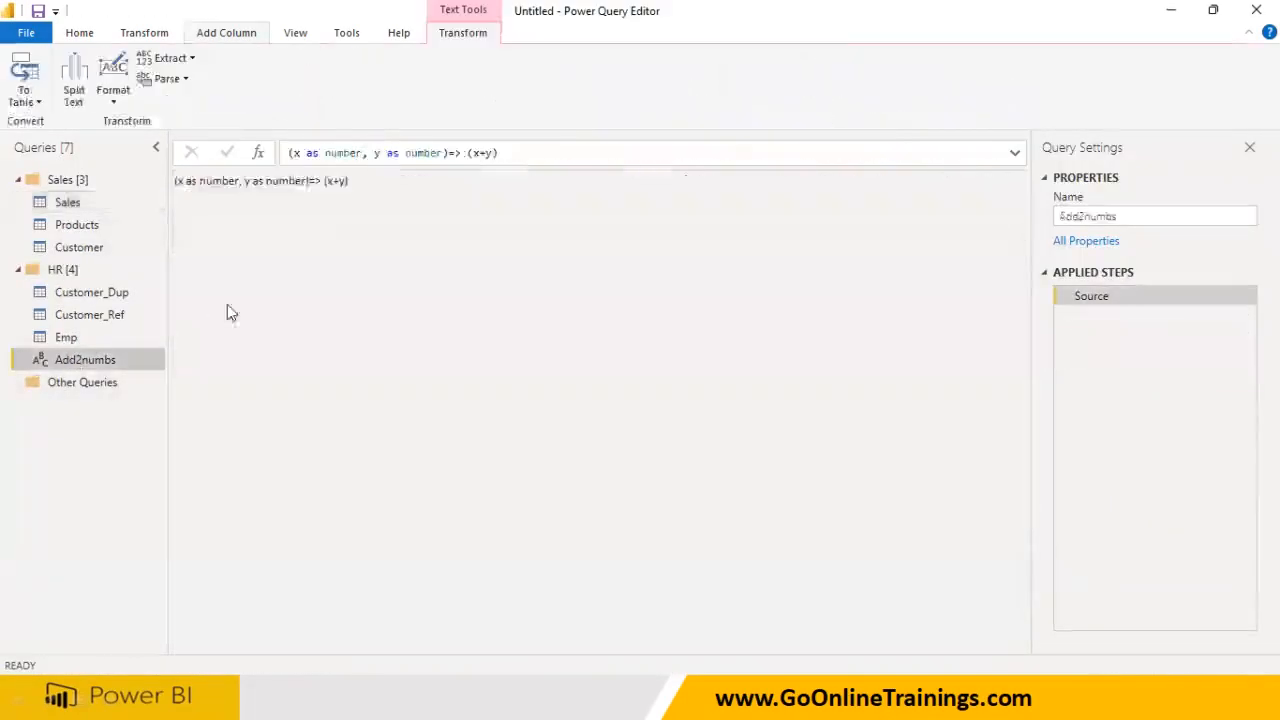
{"action": "left_click", "coordinate": [287, 154]}
{"action": "type", "text": "="}
{"action": "key", "text": "Return"}
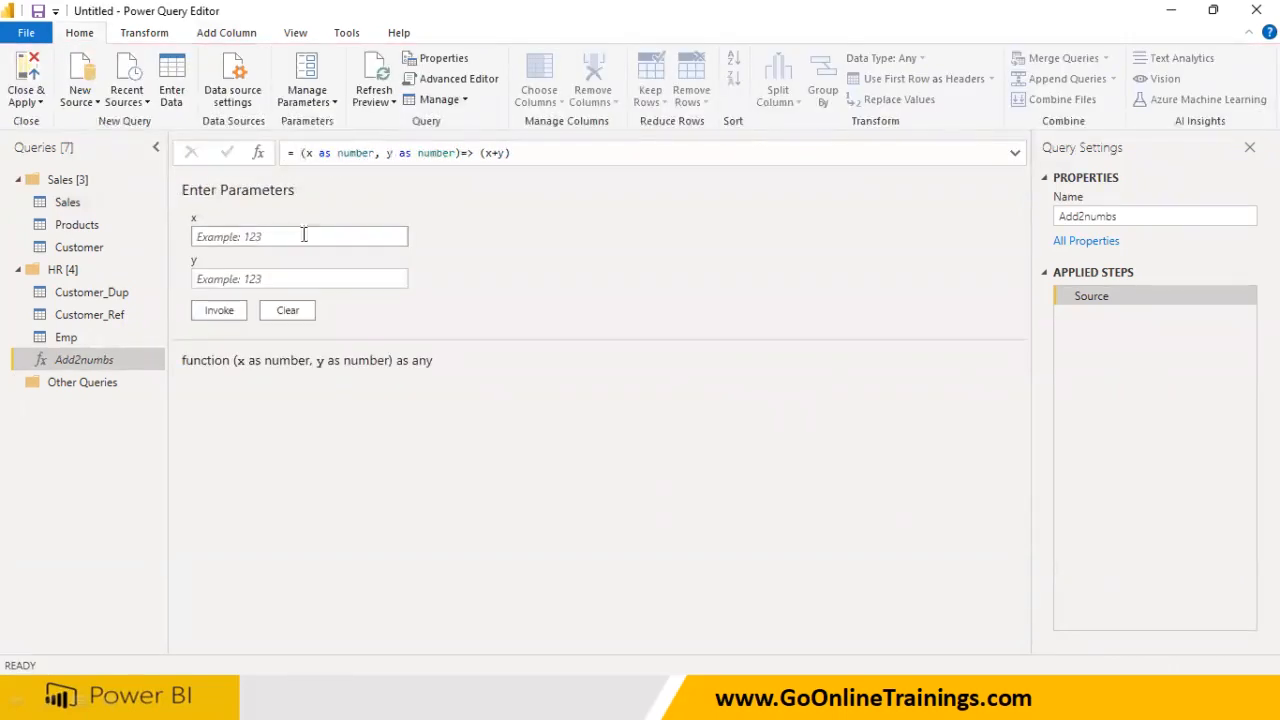
{"action": "left_click", "coordinate": [287, 156]}
{"action": "left_click_drag", "start_coordinate": [287, 155], "coordinate": [259, 160]}
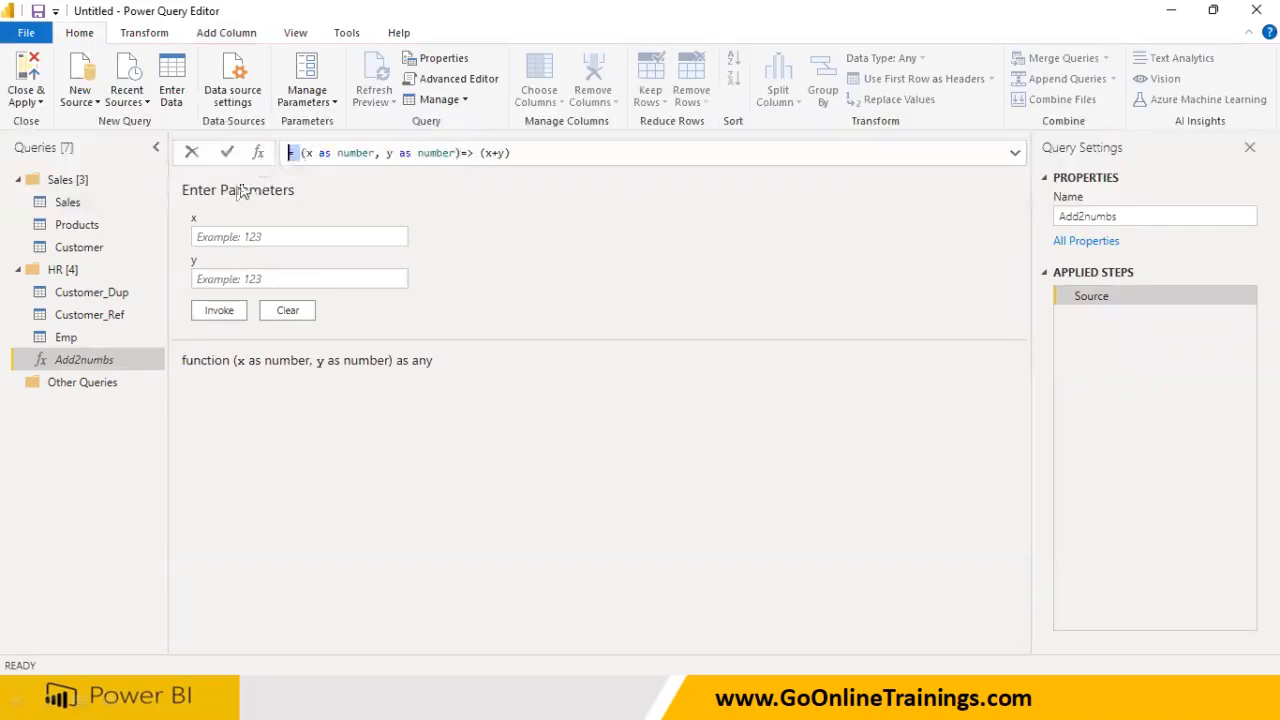
Start invoking a custom function on the Emp query, with xs as the new column name and Add2numbs as the function
{"action": "left_click", "coordinate": [66, 340]}
{"action": "left_click", "coordinate": [60, 345]}
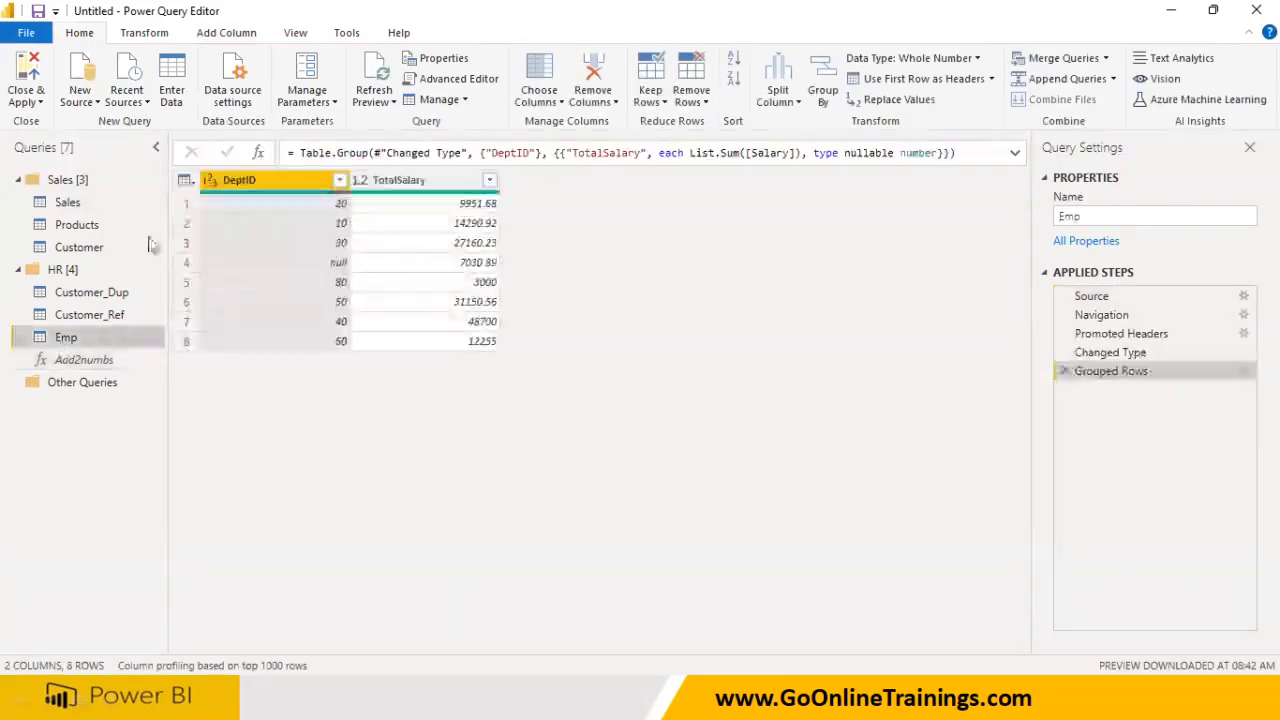
{"action": "left_click", "coordinate": [222, 31]}
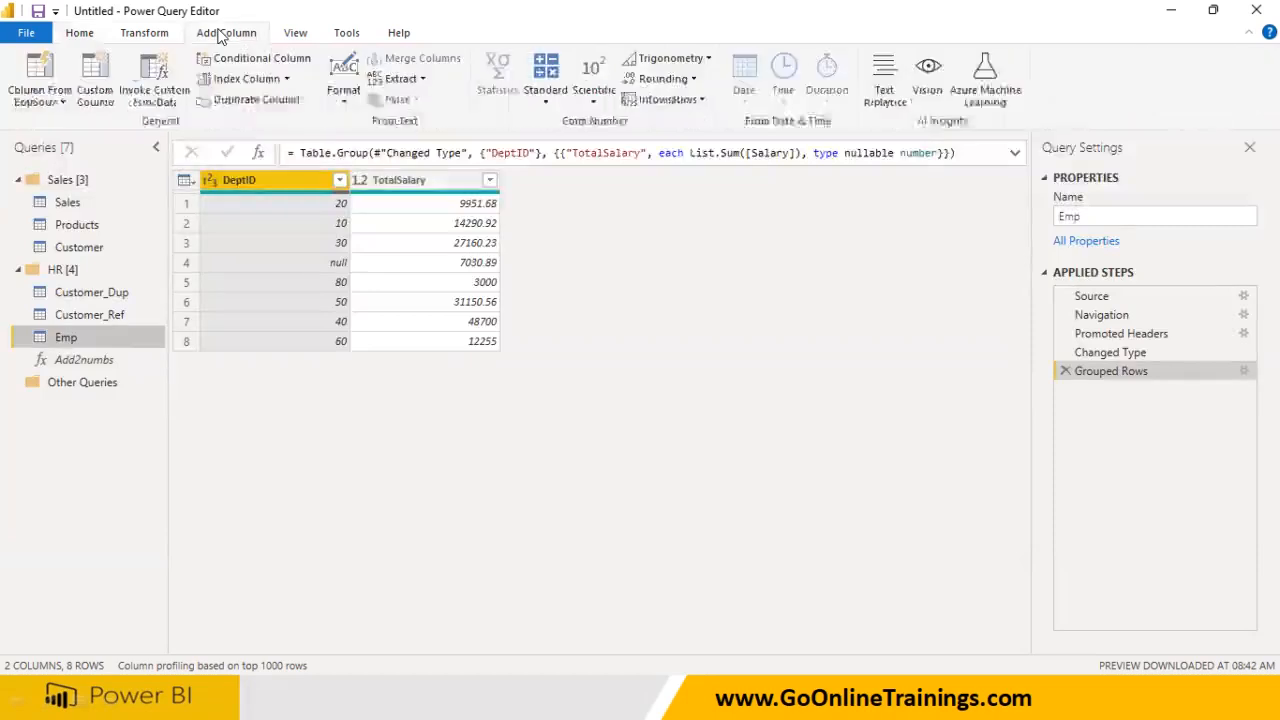
{"action": "left_click", "coordinate": [160, 95]}
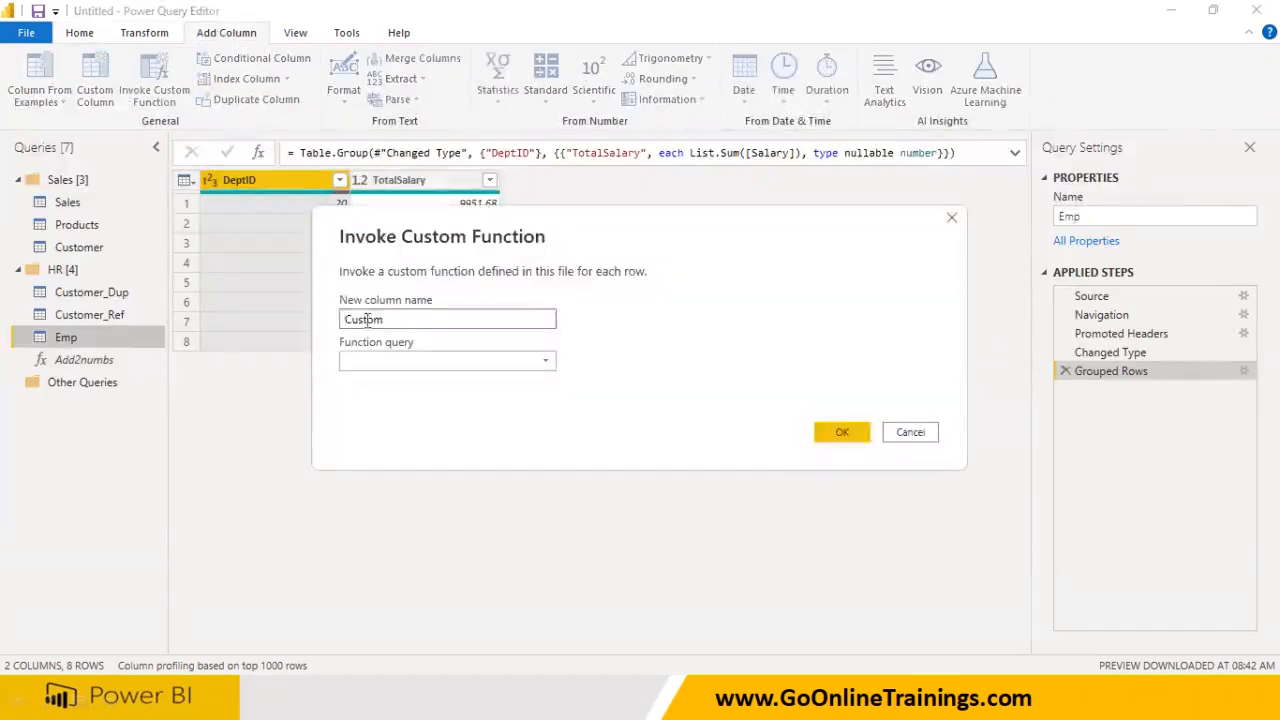
{"action": "type", "text": "xs"}
{"action": "left_click", "coordinate": [455, 362]}
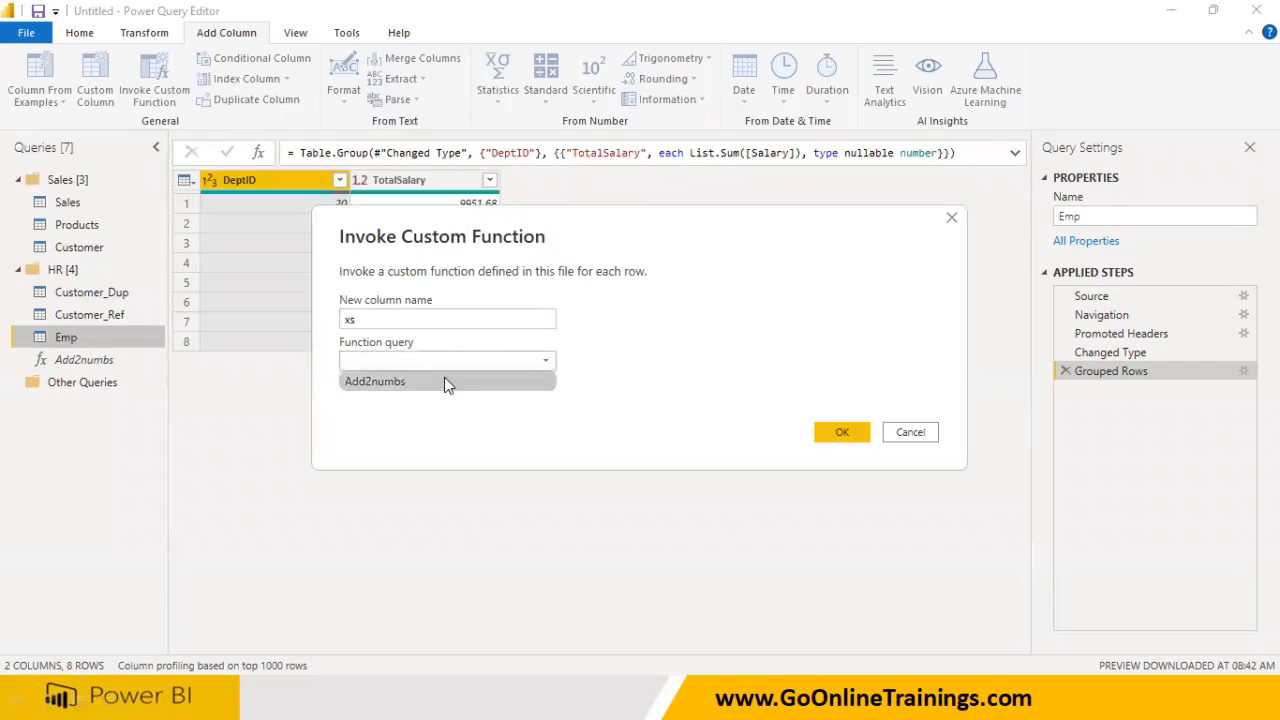
{"action": "left_click", "coordinate": [444, 381]}
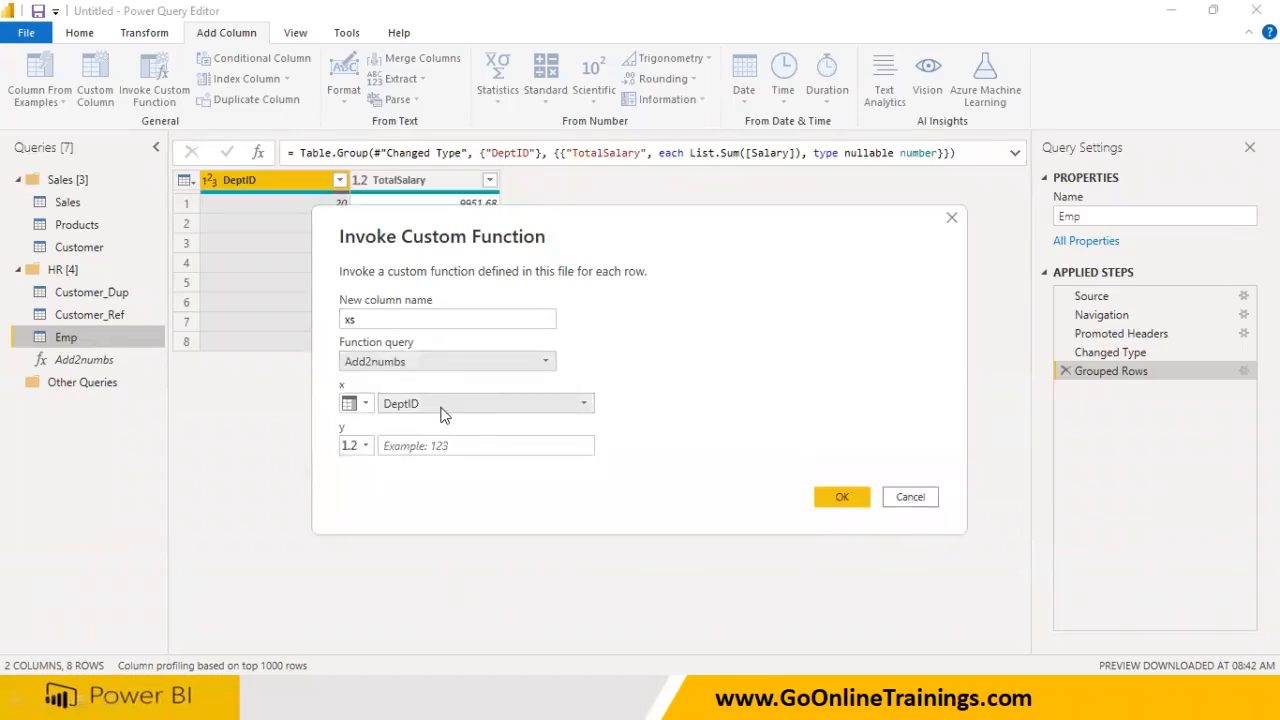
Use the TotalSalary column as x and 1000 as y, apply the function, and check the added values against TotalSalary
{"action": "left_click", "coordinate": [441, 408]}
{"action": "left_click", "coordinate": [437, 443]}
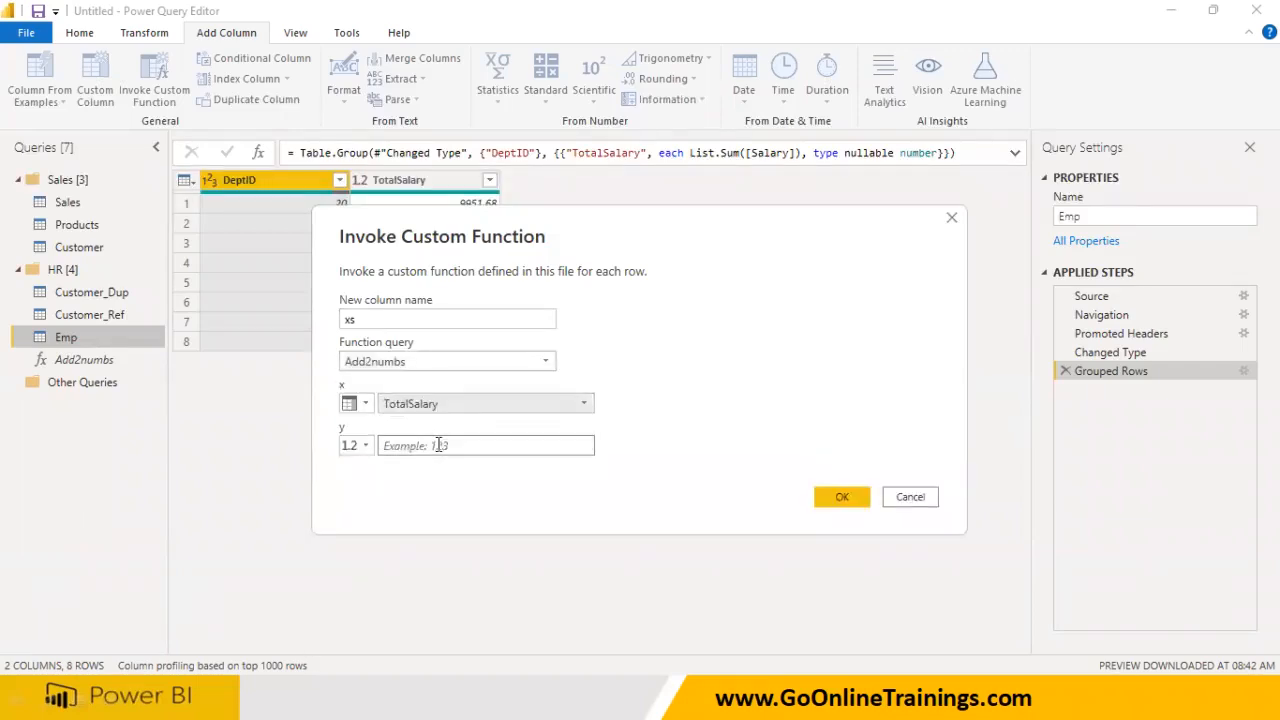
{"action": "left_click", "coordinate": [472, 446]}
{"action": "type", "text": "1000"}
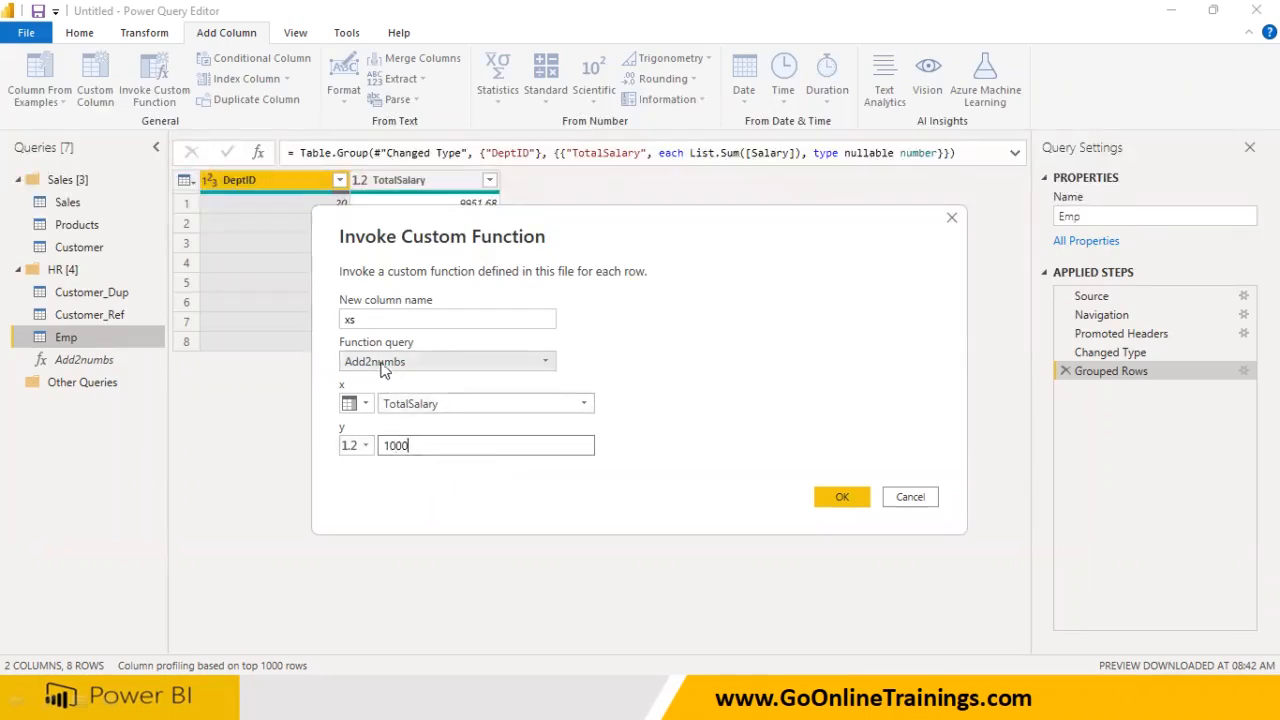
{"action": "left_click", "coordinate": [842, 497]}
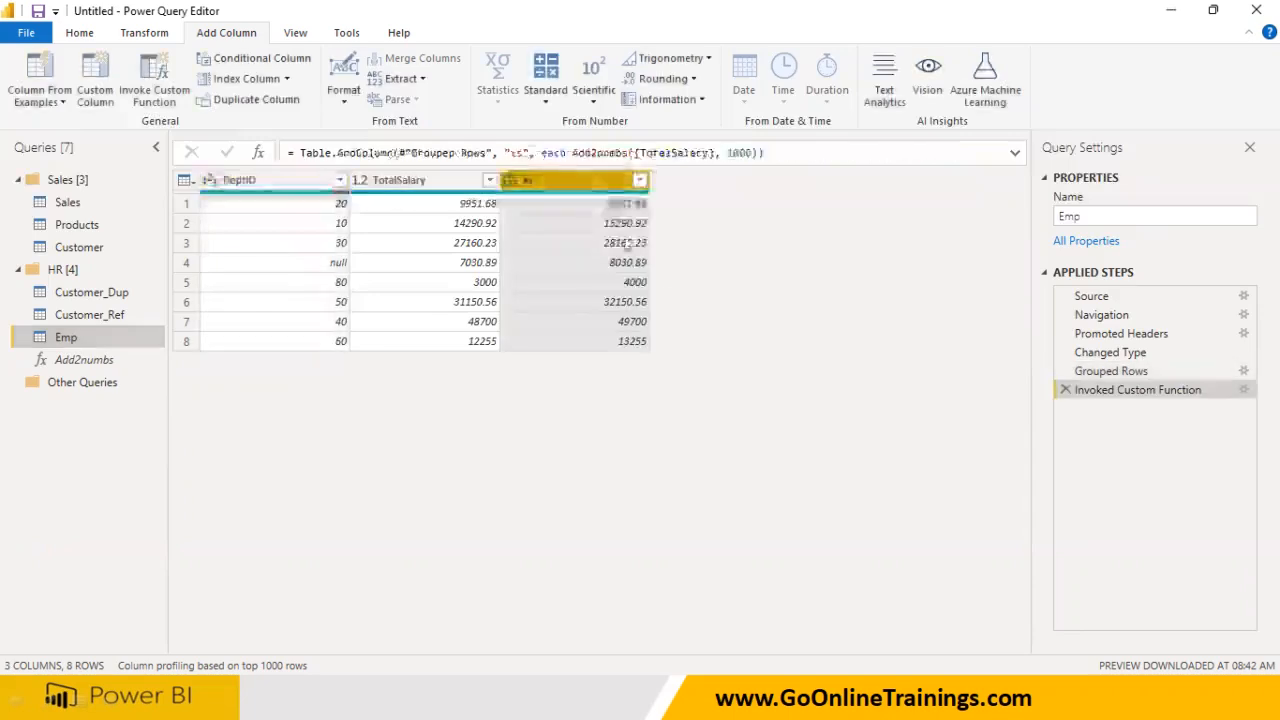
{"action": "left_click", "coordinate": [462, 205]}
{"action": "left_click", "coordinate": [474, 226]}
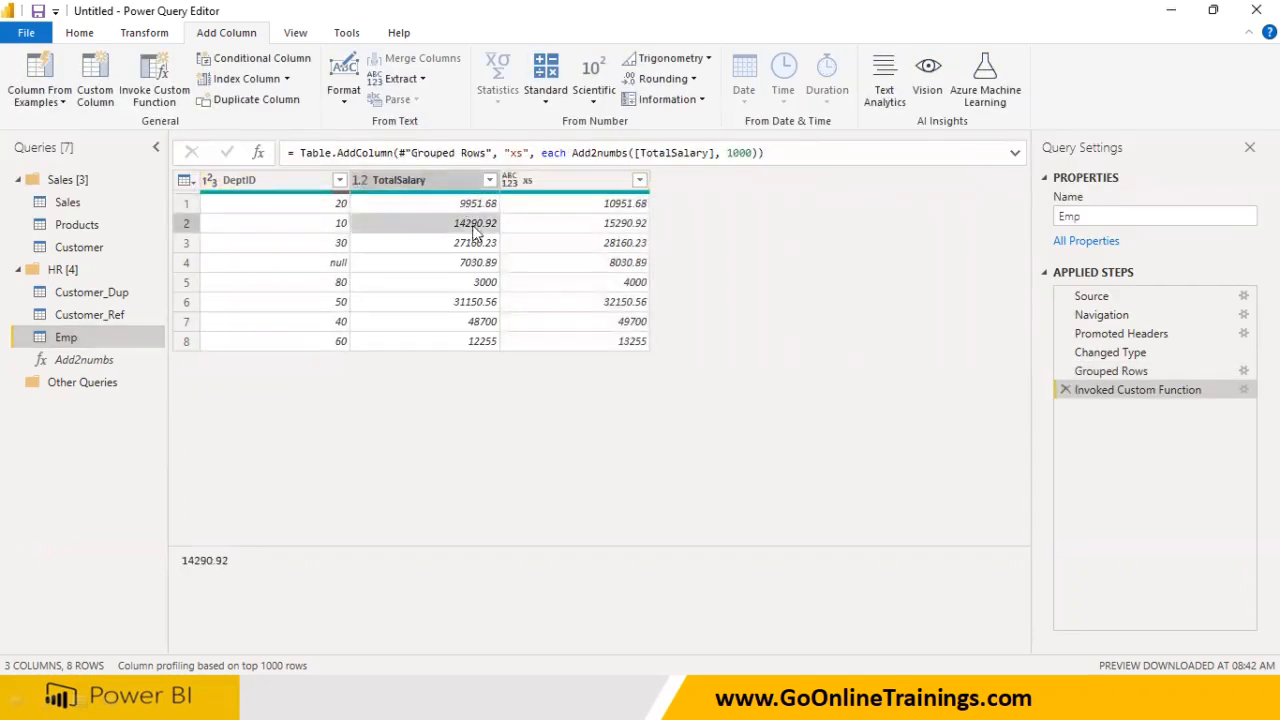
Edit the Invoked Custom Function step on Emp and rename its xs column as Add1000toSalary
{"action": "left_click", "coordinate": [543, 188]}
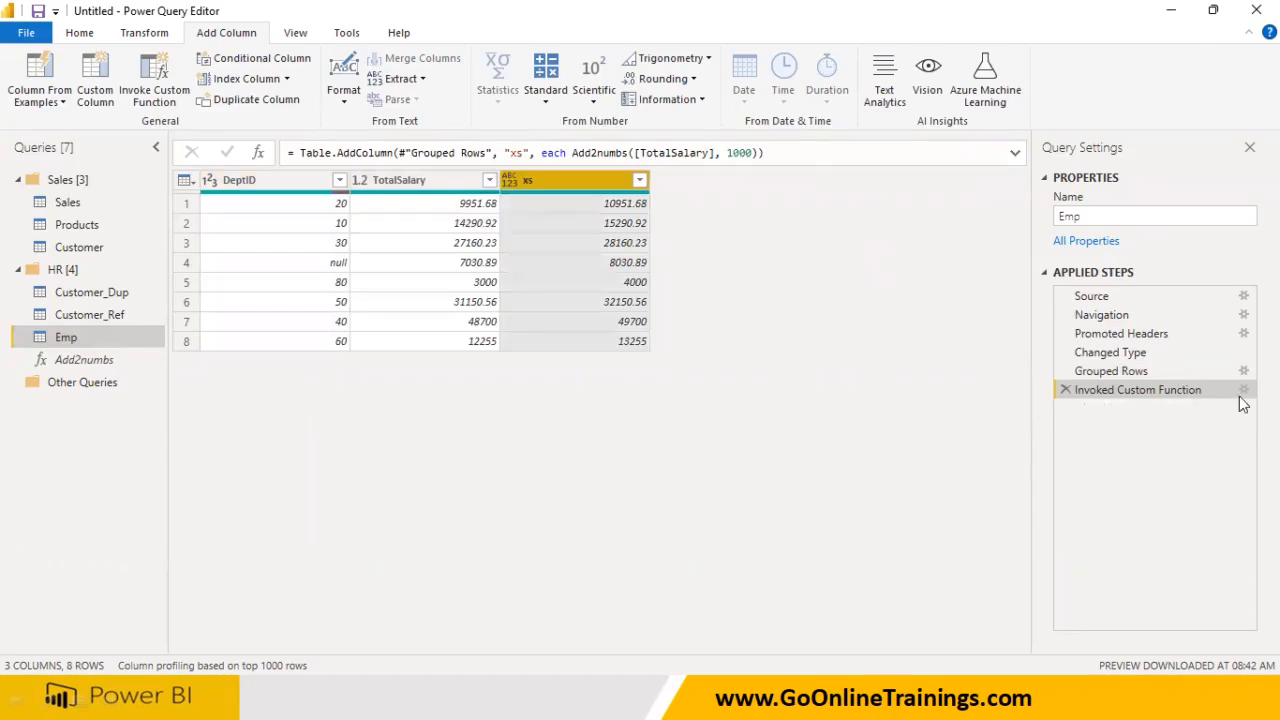
{"action": "left_click", "coordinate": [1242, 390]}
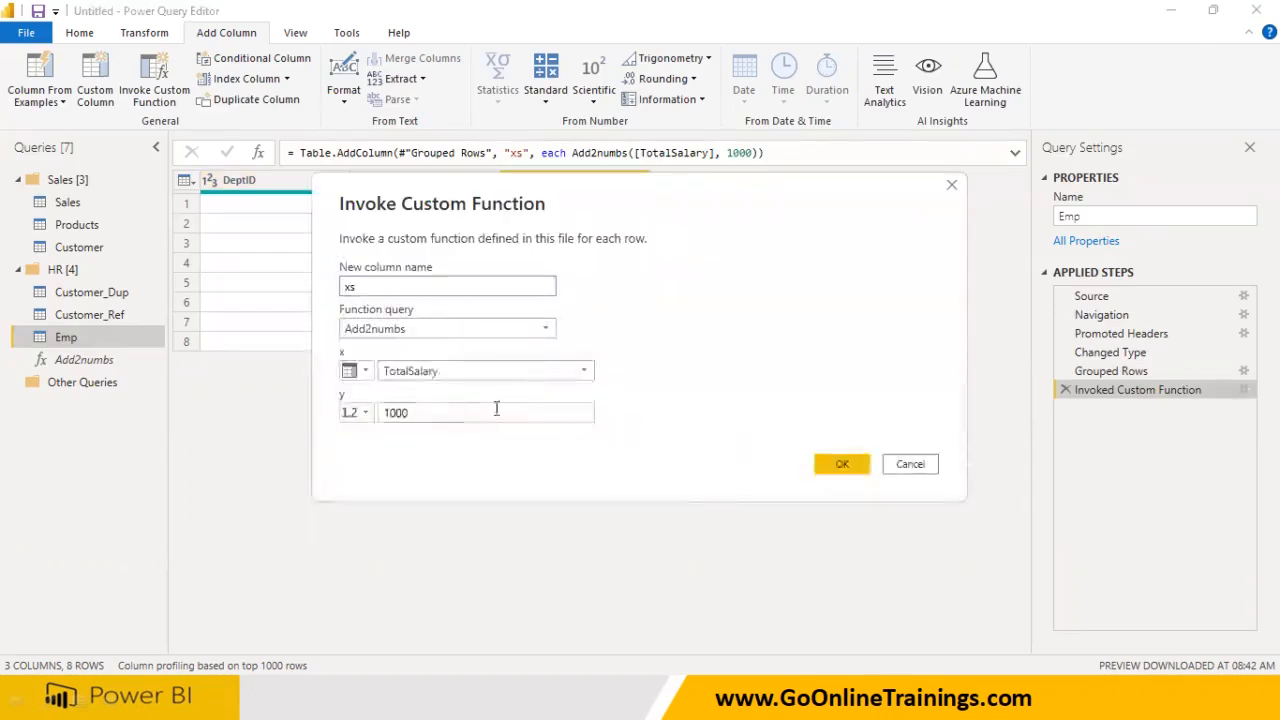
{"action": "left_click", "coordinate": [453, 374]}
{"action": "left_click", "coordinate": [428, 371]}
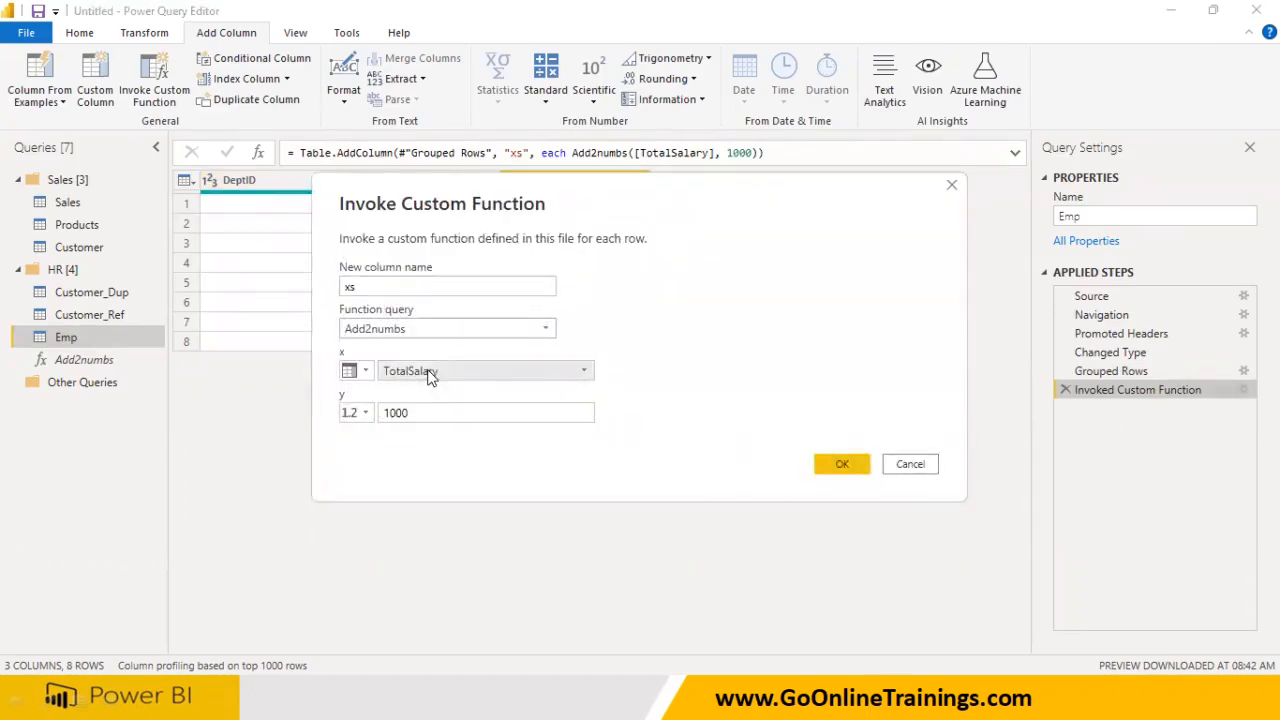
{"action": "left_click_drag", "start_coordinate": [375, 284], "coordinate": [303, 288]}
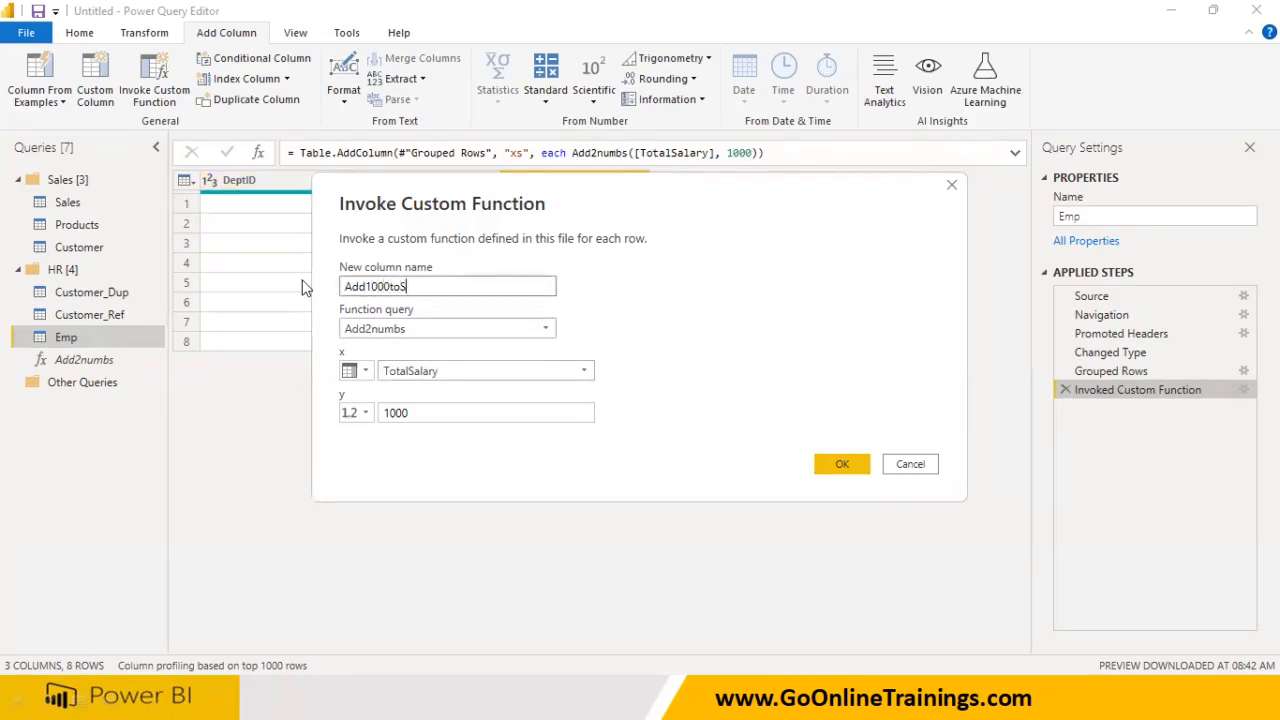
{"action": "key", "text": "Return"}
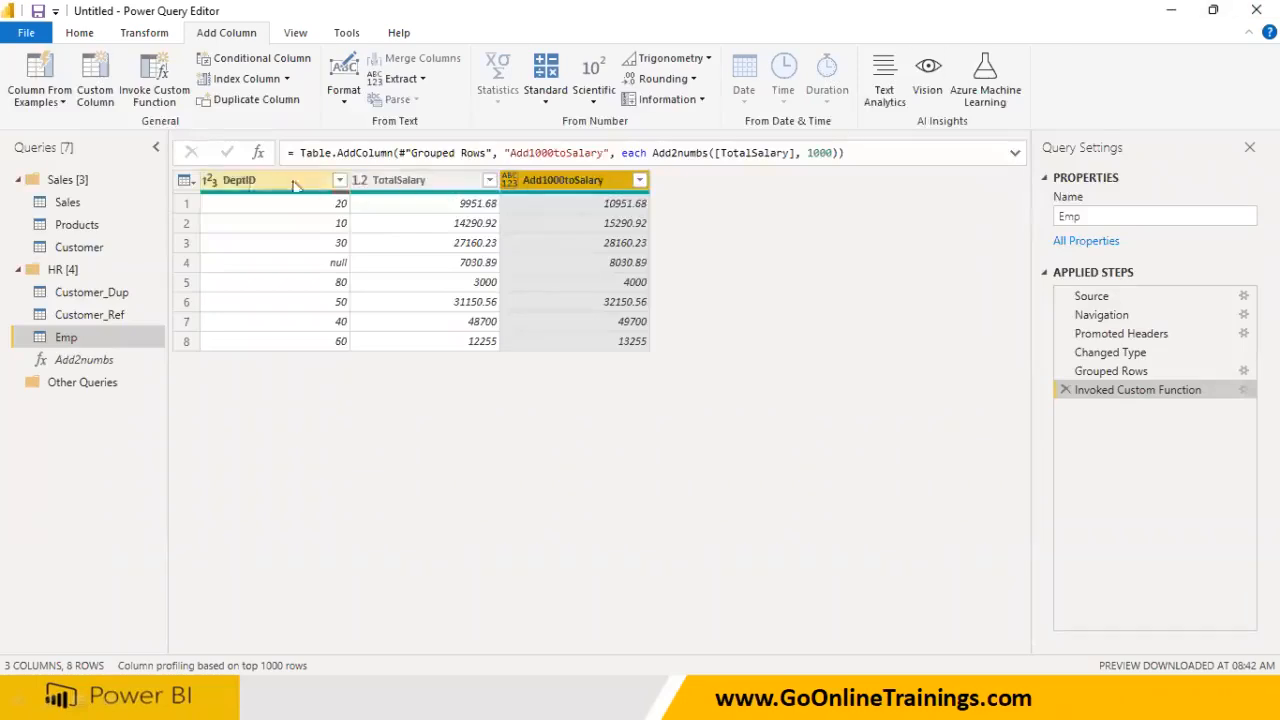
Close the Power Query Editor
{"action": "left_click", "coordinate": [1256, 10]}
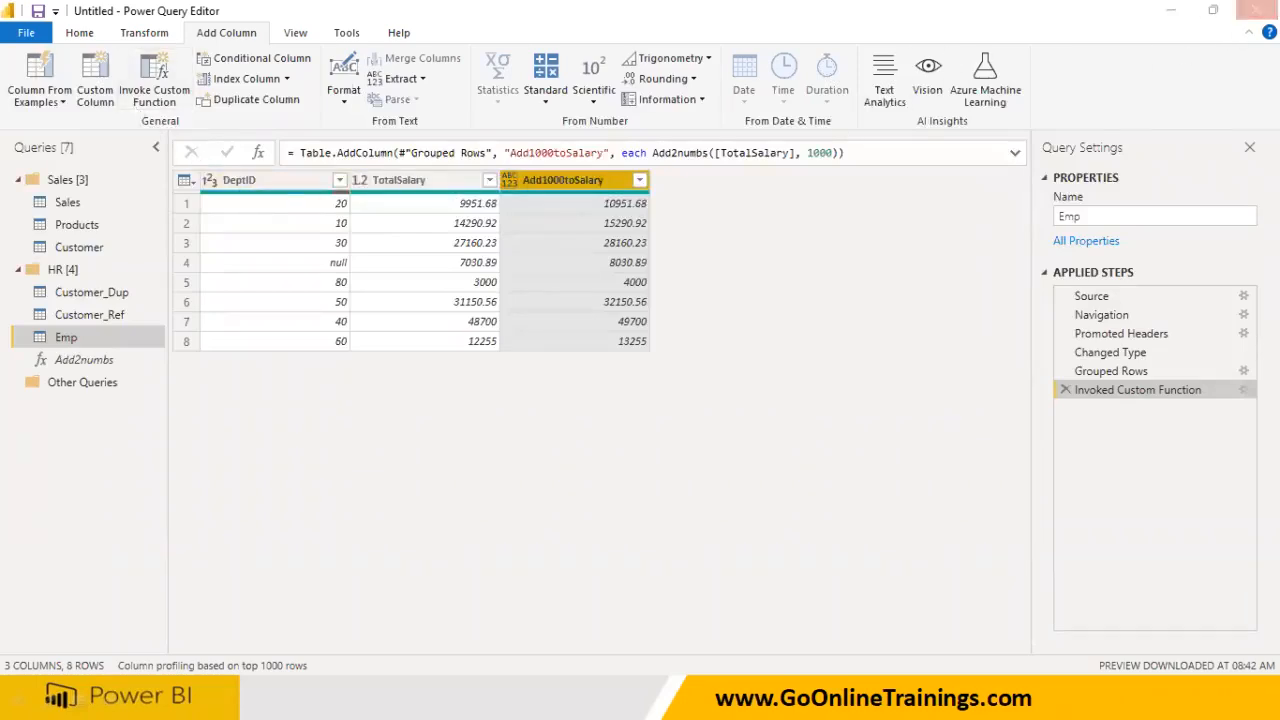
{"action": "left_click", "coordinate": [731, 378]}
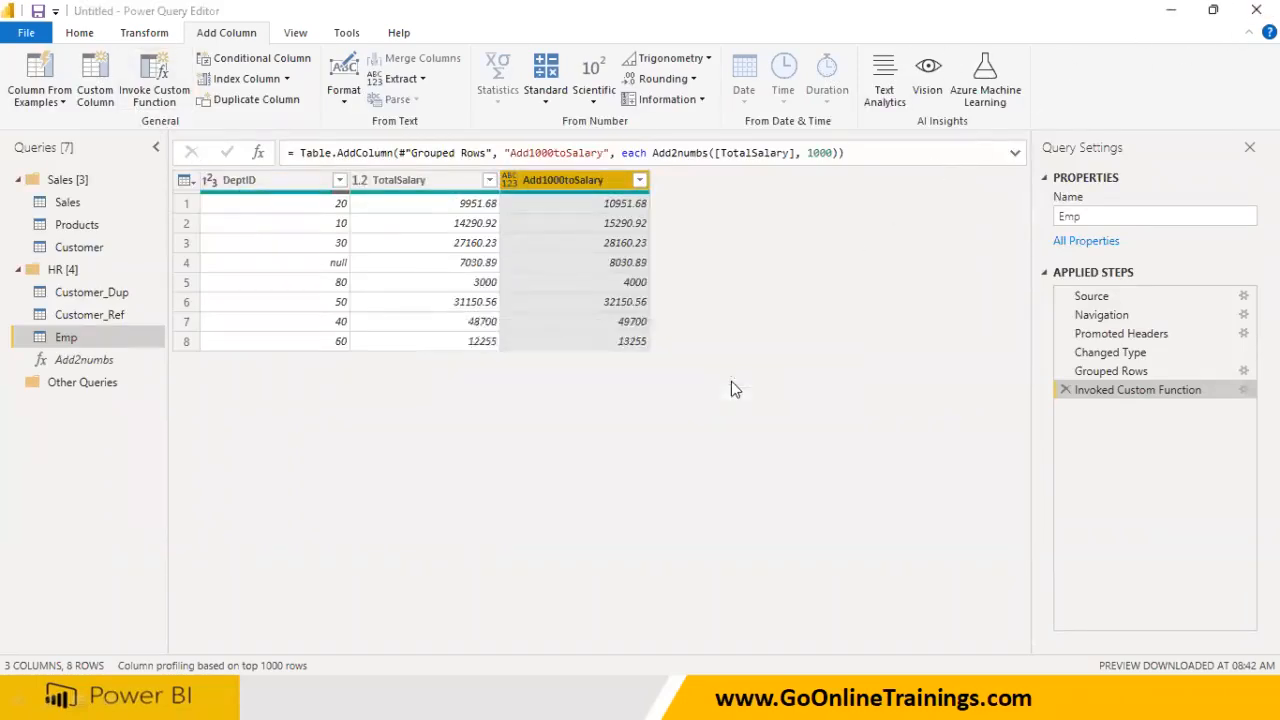